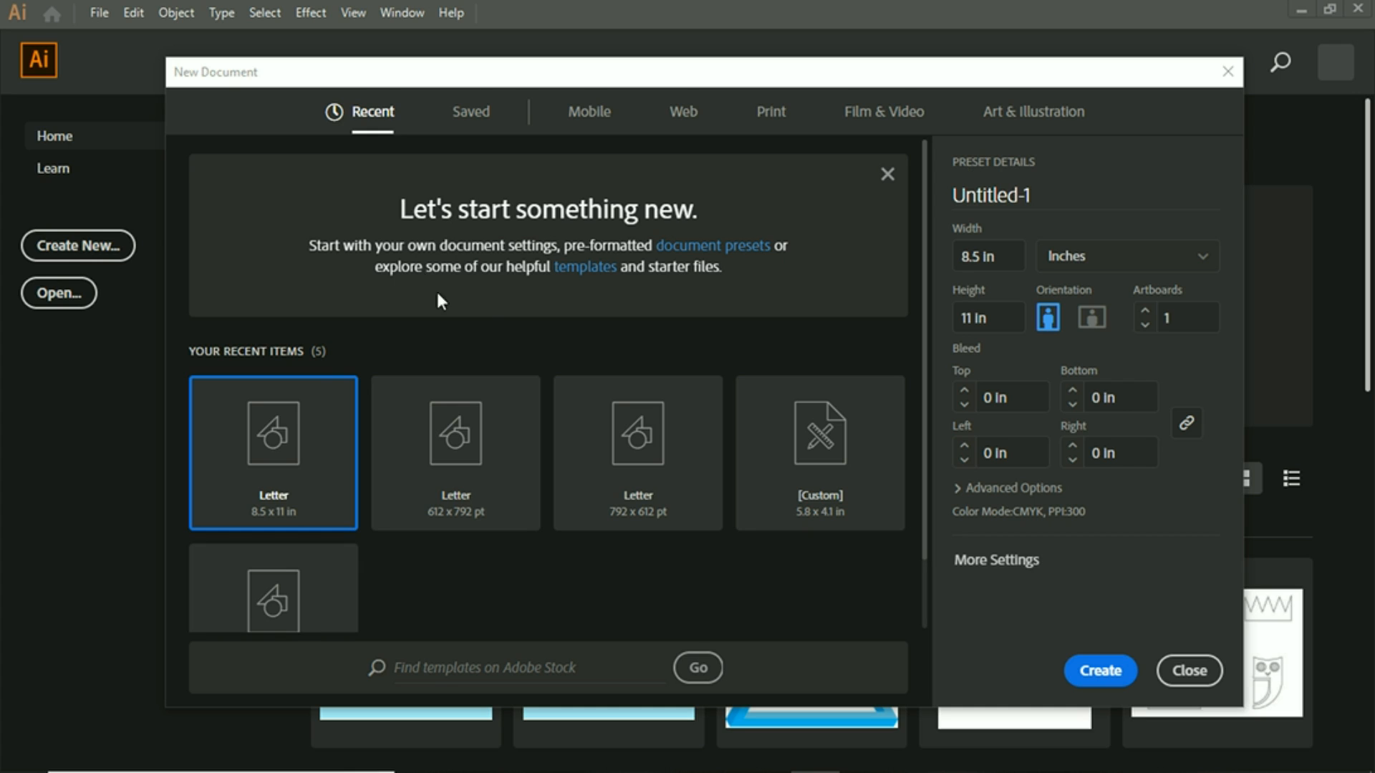
Create an 8.5 x 11 in portrait Letter document and collapse the floating panel group to icons
{"action": "left_click", "coordinate": [1106, 673]}
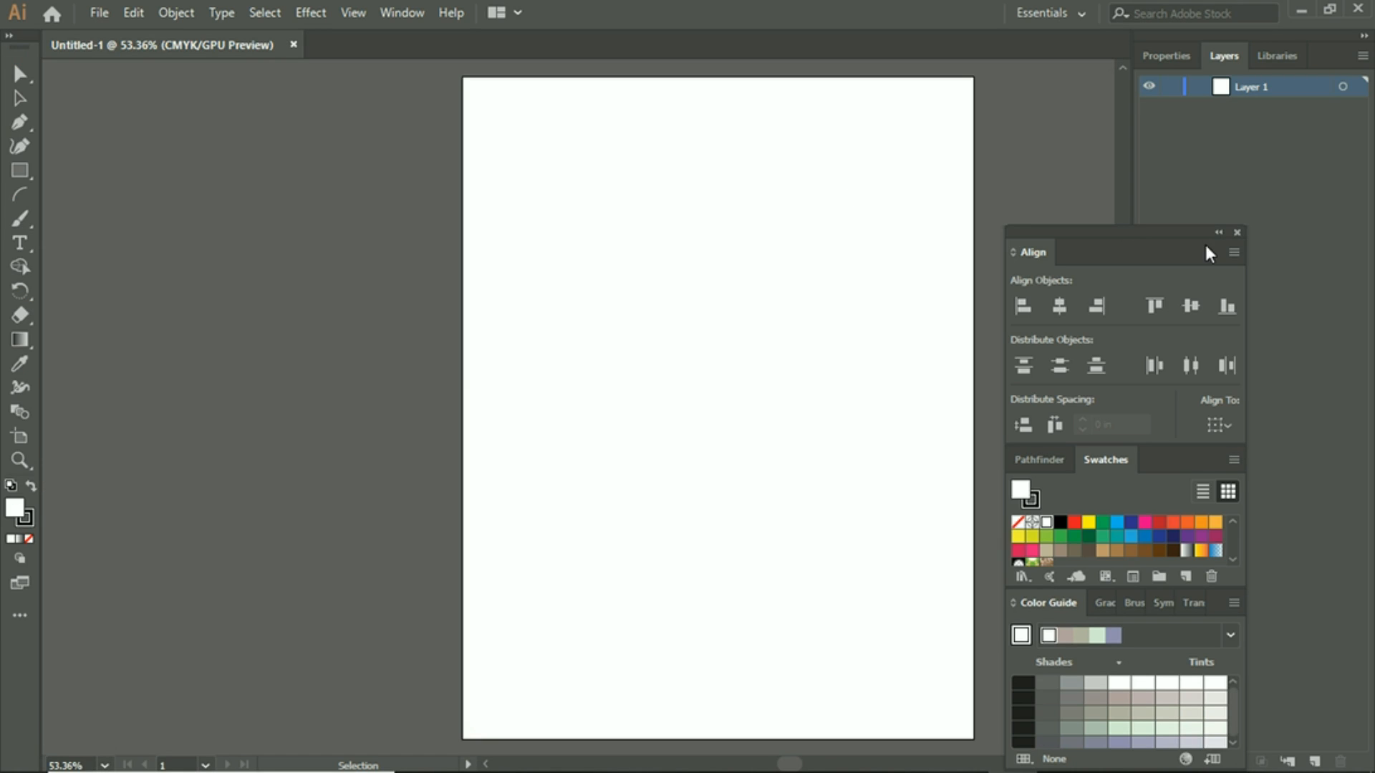
{"action": "left_click", "coordinate": [1220, 234]}
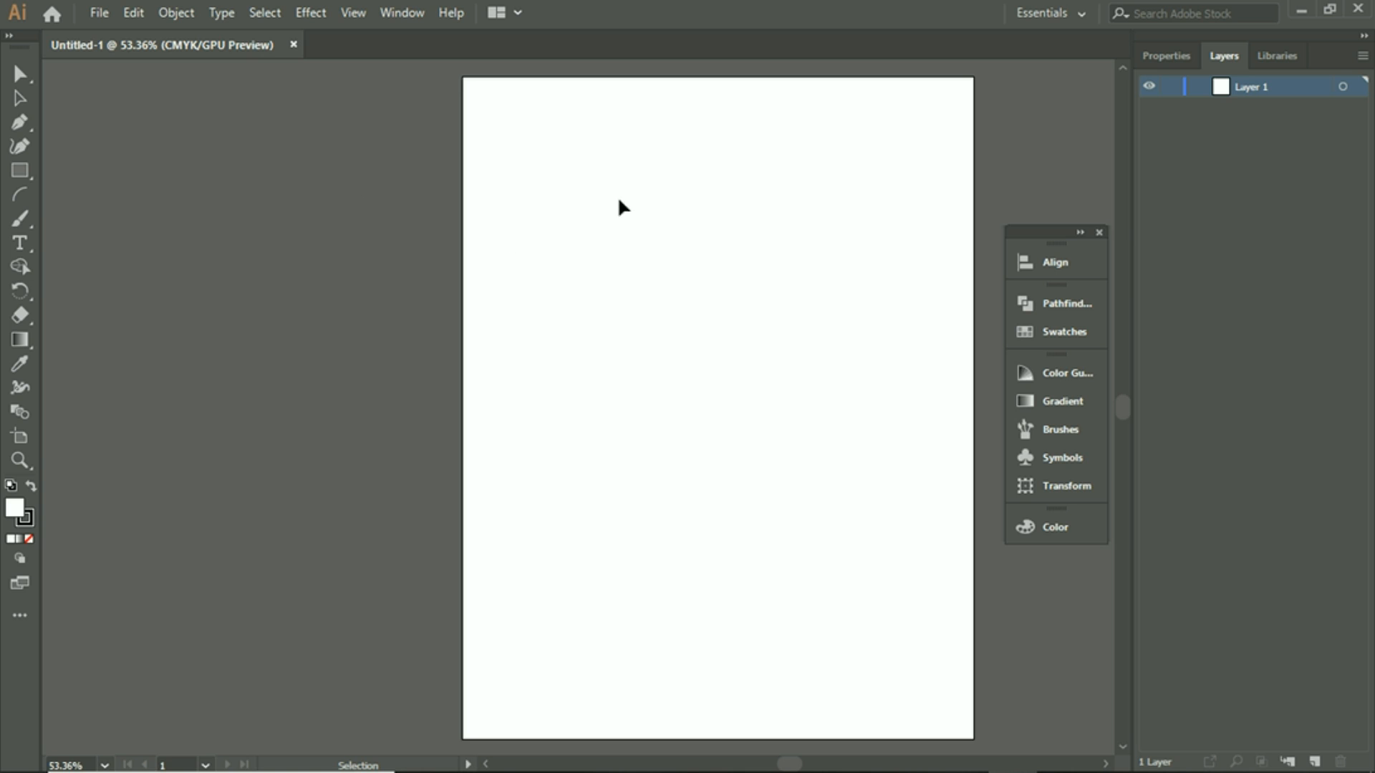
{"action": "left_click_drag", "start_coordinate": [788, 765], "coordinate": [793, 764]}
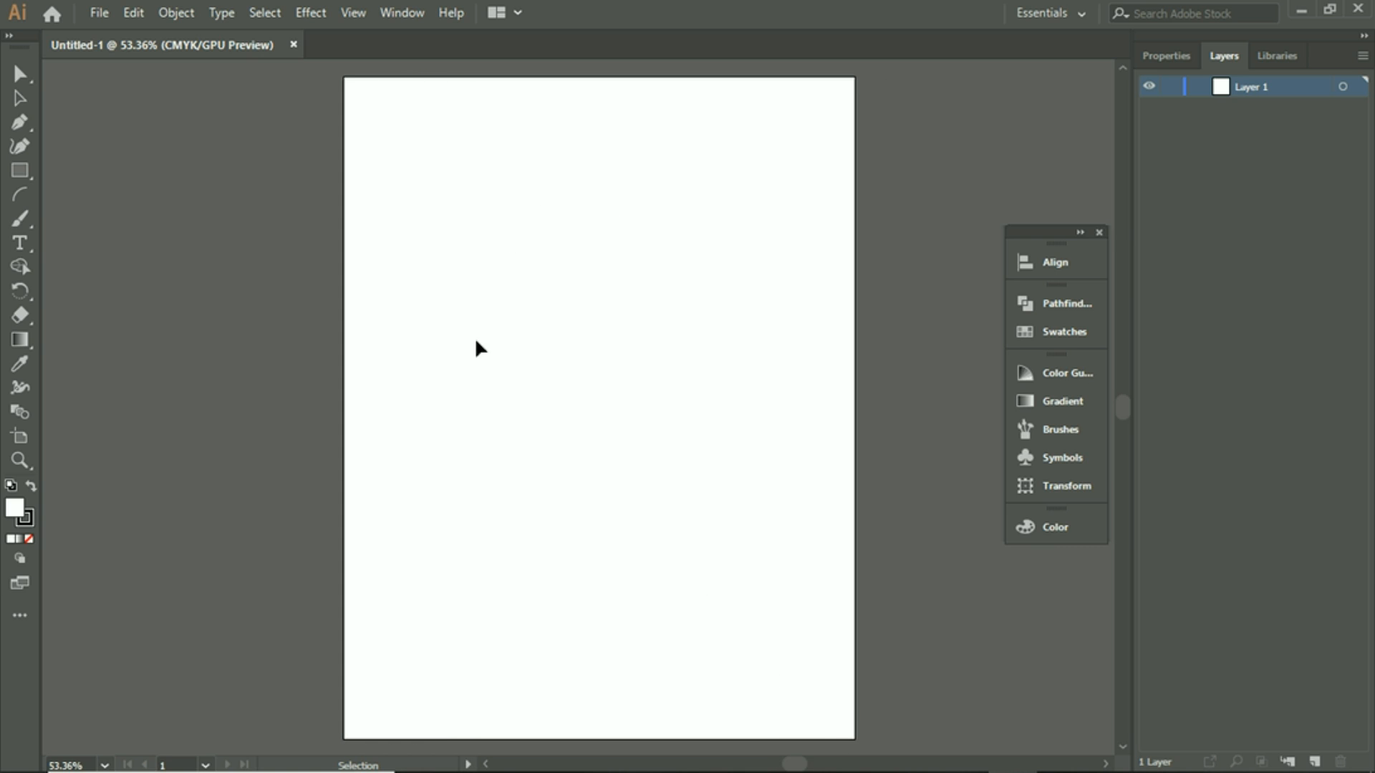
Draw a wide rectangle in the upper half of the artboard with the Rectangle tool
{"action": "left_click", "coordinate": [24, 76]}
{"action": "left_click", "coordinate": [26, 170]}
{"action": "left_click_drag", "start_coordinate": [398, 177], "coordinate": [764, 452]}
Pull the rectangle's upper-right corner inward with Direct Selection and round that corner with a large radius
{"action": "left_click", "coordinate": [20, 74]}
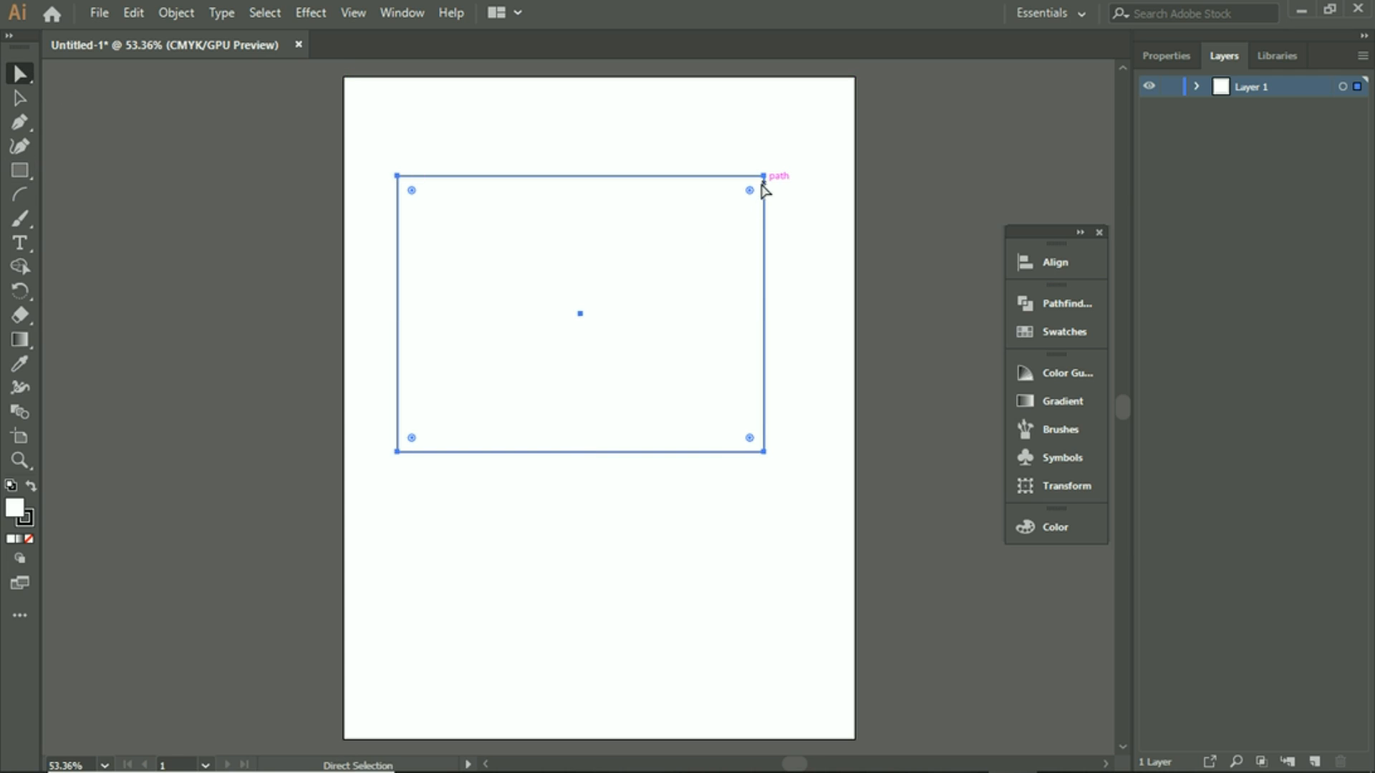
{"action": "left_click_drag", "start_coordinate": [764, 175], "coordinate": [716, 173]}
{"action": "left_click_drag", "start_coordinate": [717, 169], "coordinate": [495, 200]}
{"action": "left_click_drag", "start_coordinate": [702, 191], "coordinate": [629, 272]}
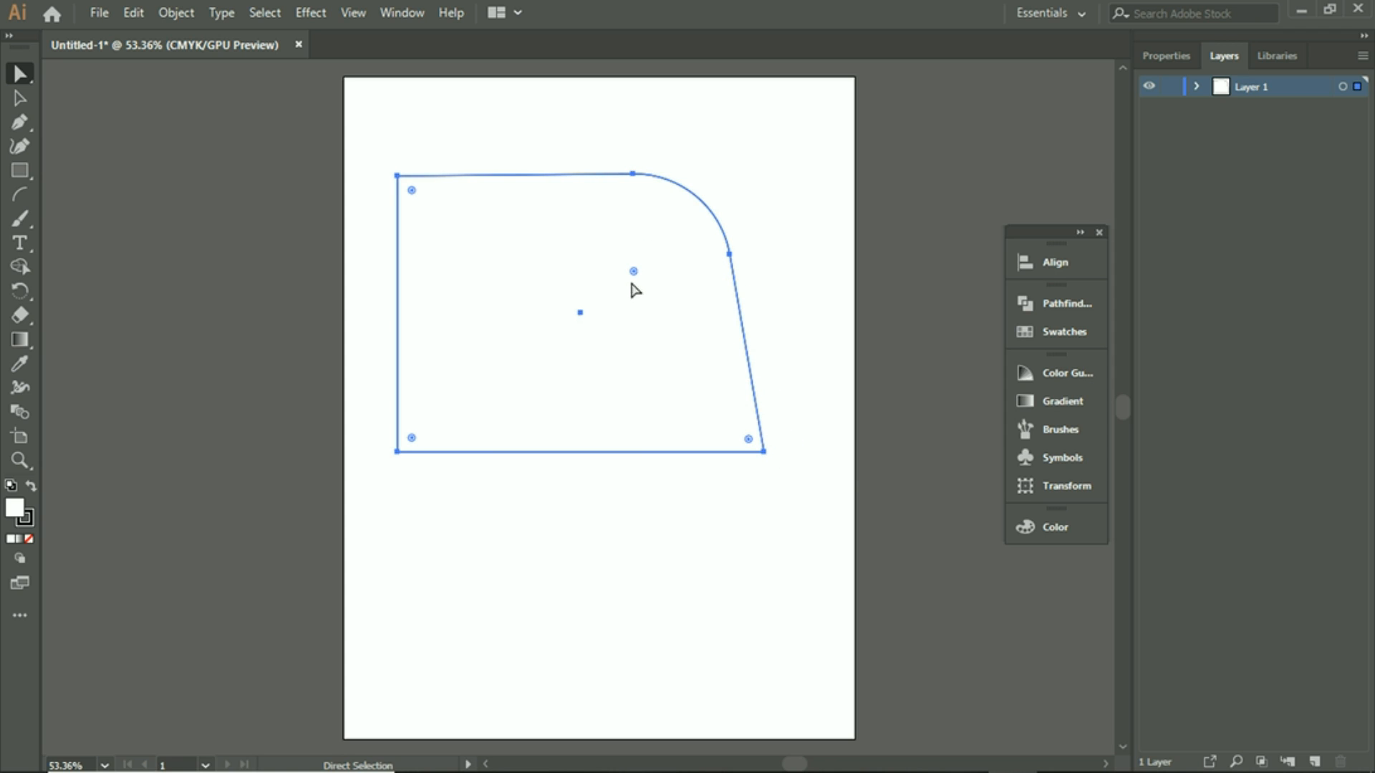
Round the shape's other three corners slightly, move the whole shape toward the artboard's right edge and deselect it
{"action": "left_click_drag", "start_coordinate": [412, 190], "coordinate": [385, 239]}
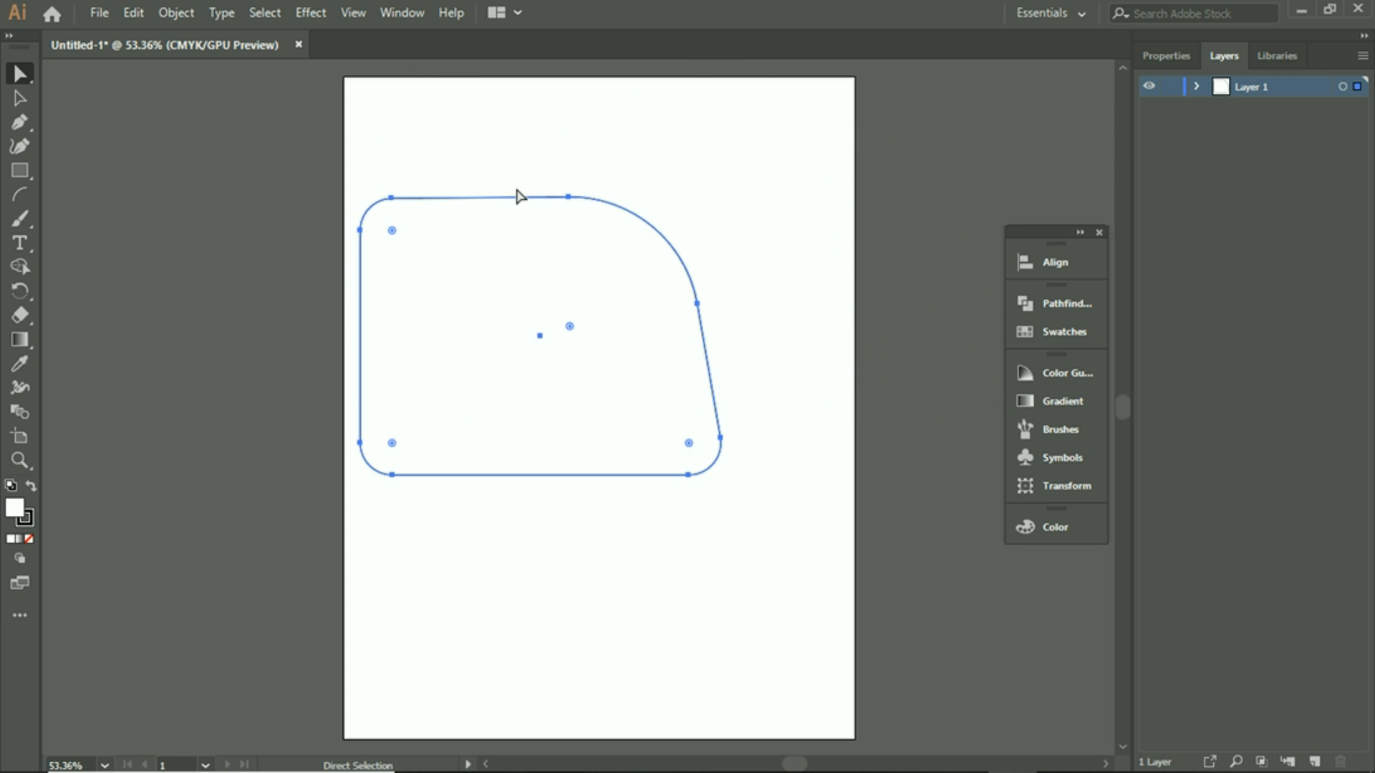
{"action": "left_click_drag", "start_coordinate": [515, 200], "coordinate": [616, 222]}
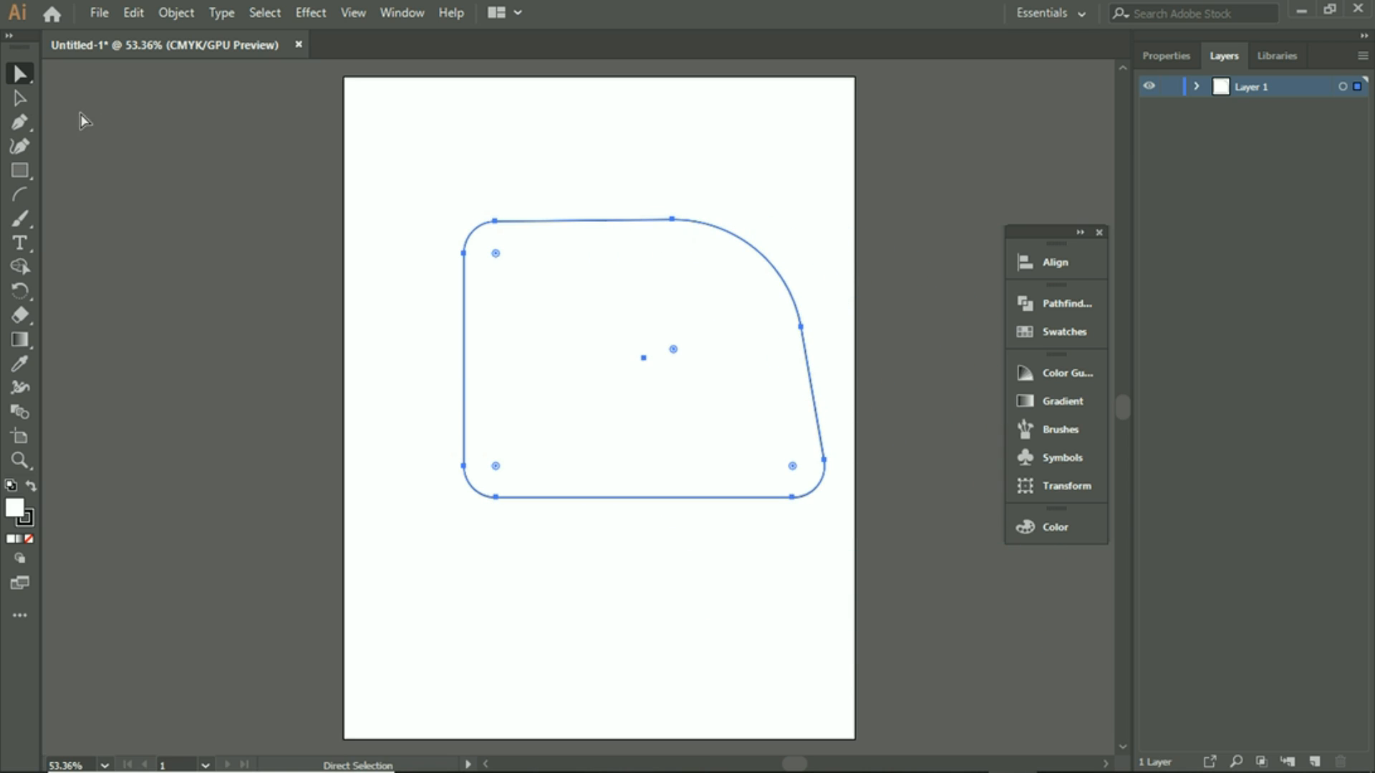
{"action": "left_click", "coordinate": [20, 98]}
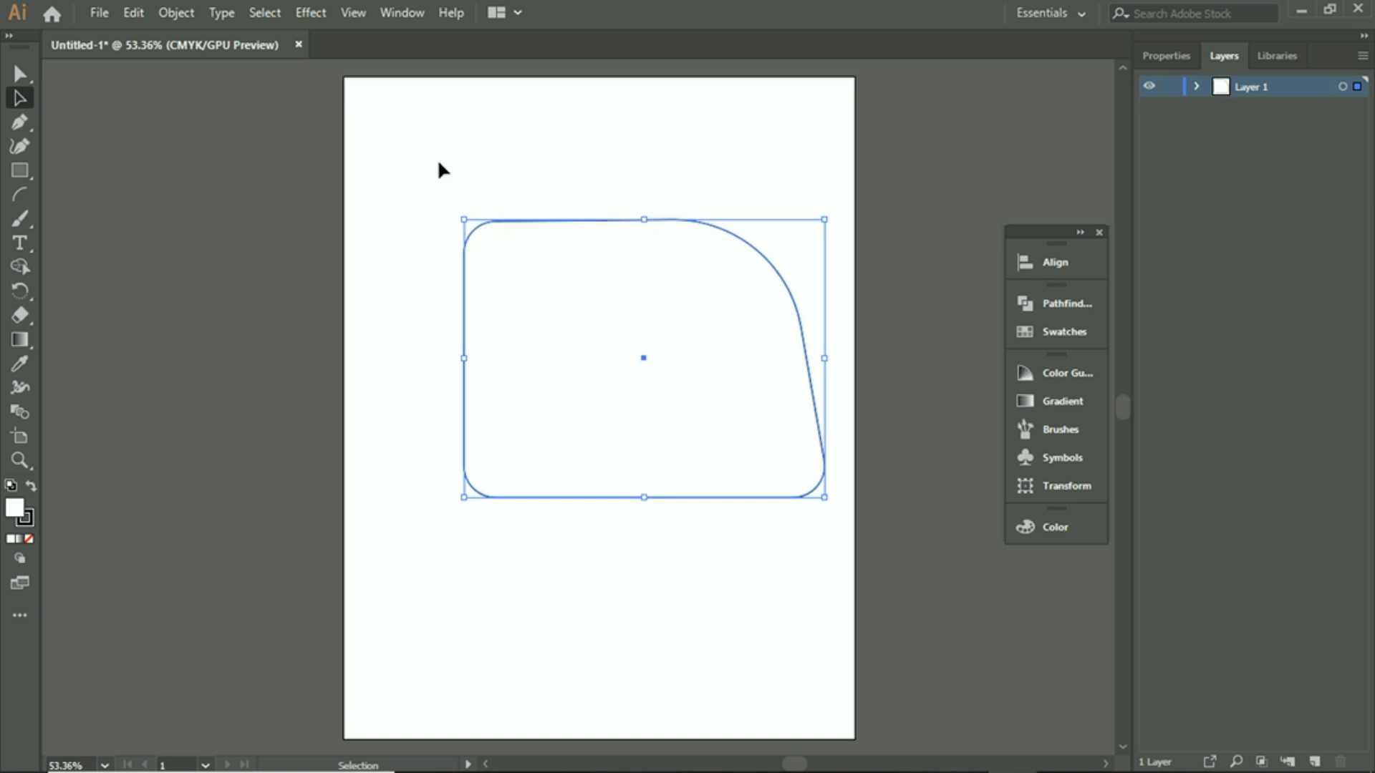
{"action": "left_click", "coordinate": [705, 186]}
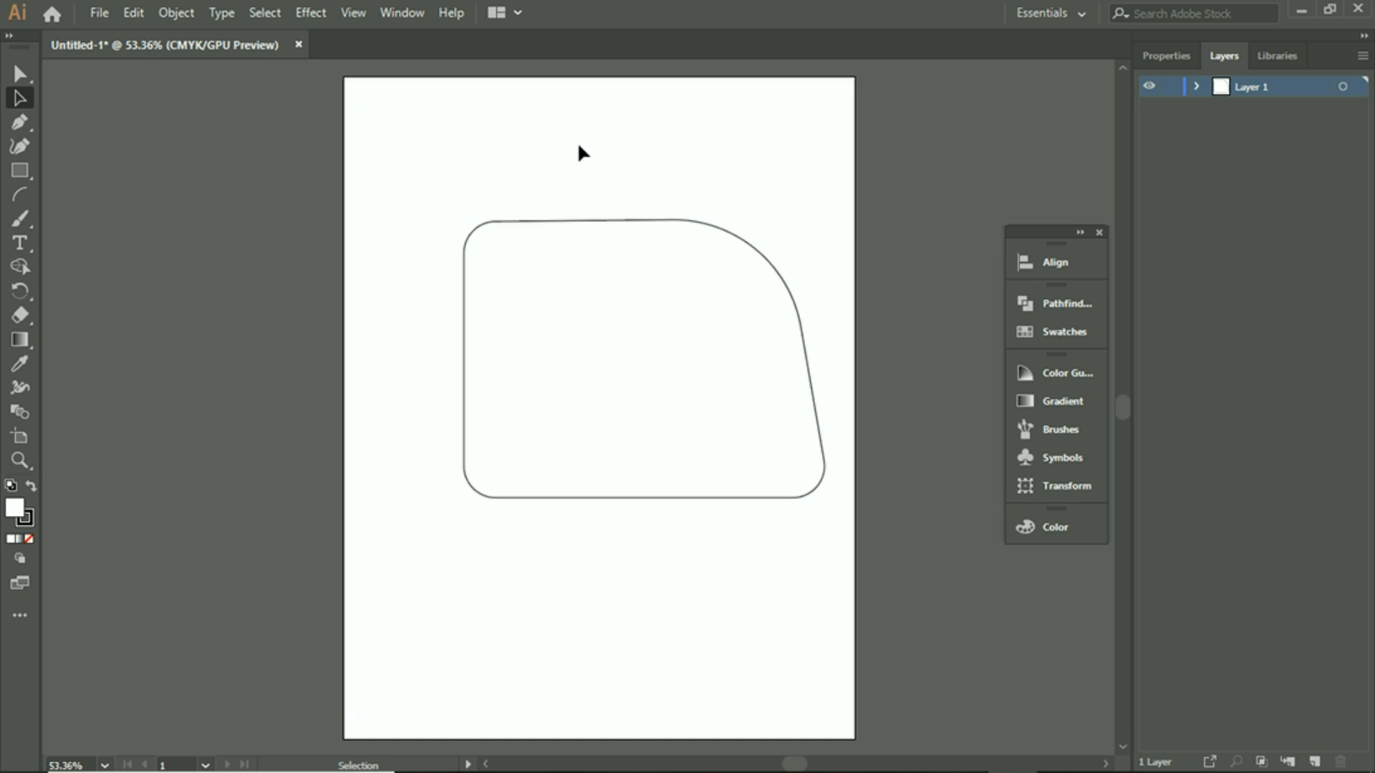
Select the rounded shape by its outline, deselect it, and reselect it with a marquee around the whole shape
{"action": "left_click", "coordinate": [561, 222]}
{"action": "left_click", "coordinate": [504, 136]}
{"action": "left_click_drag", "start_coordinate": [391, 172], "coordinate": [820, 686]}
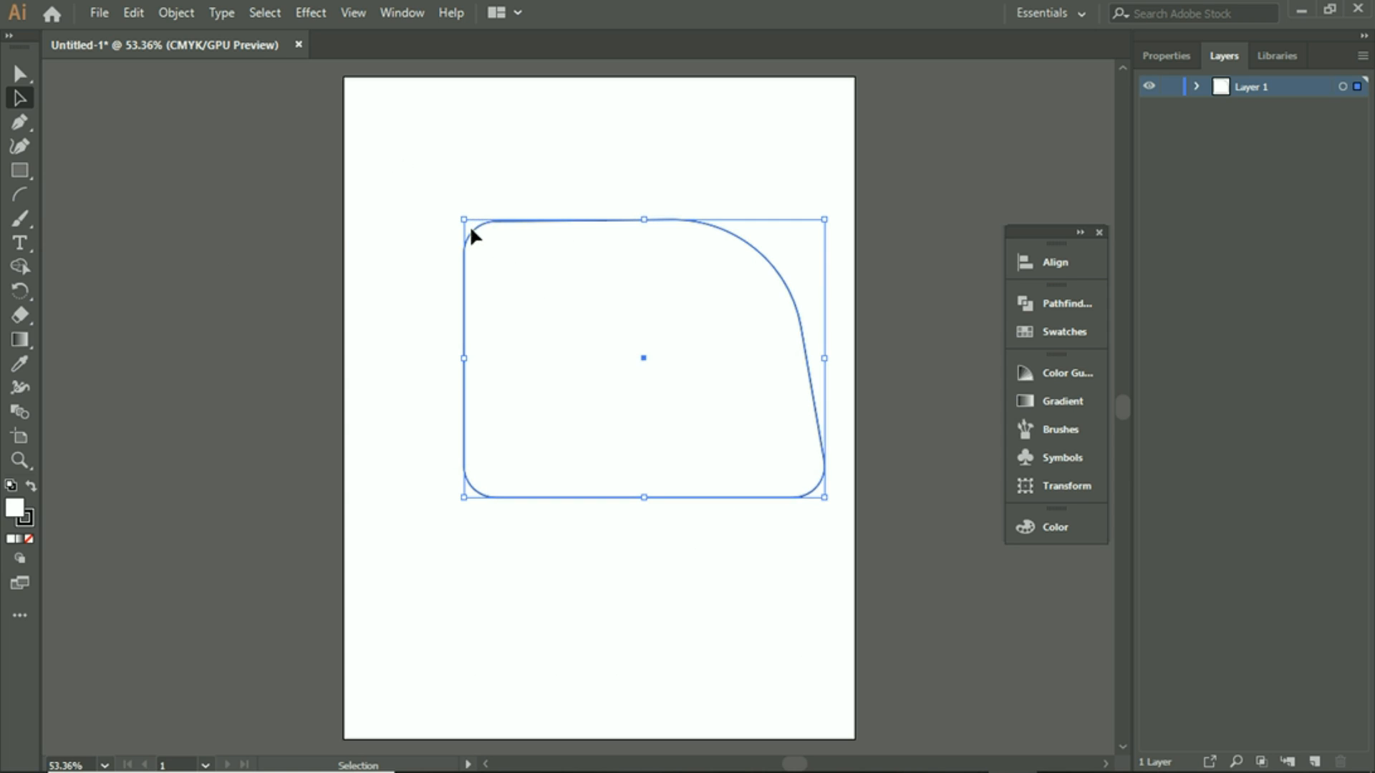
Draw an open zigzag of ten straight segments down the artboard across the rounded shape with the Pen tool, and deselect it
{"action": "left_click", "coordinate": [22, 122]}
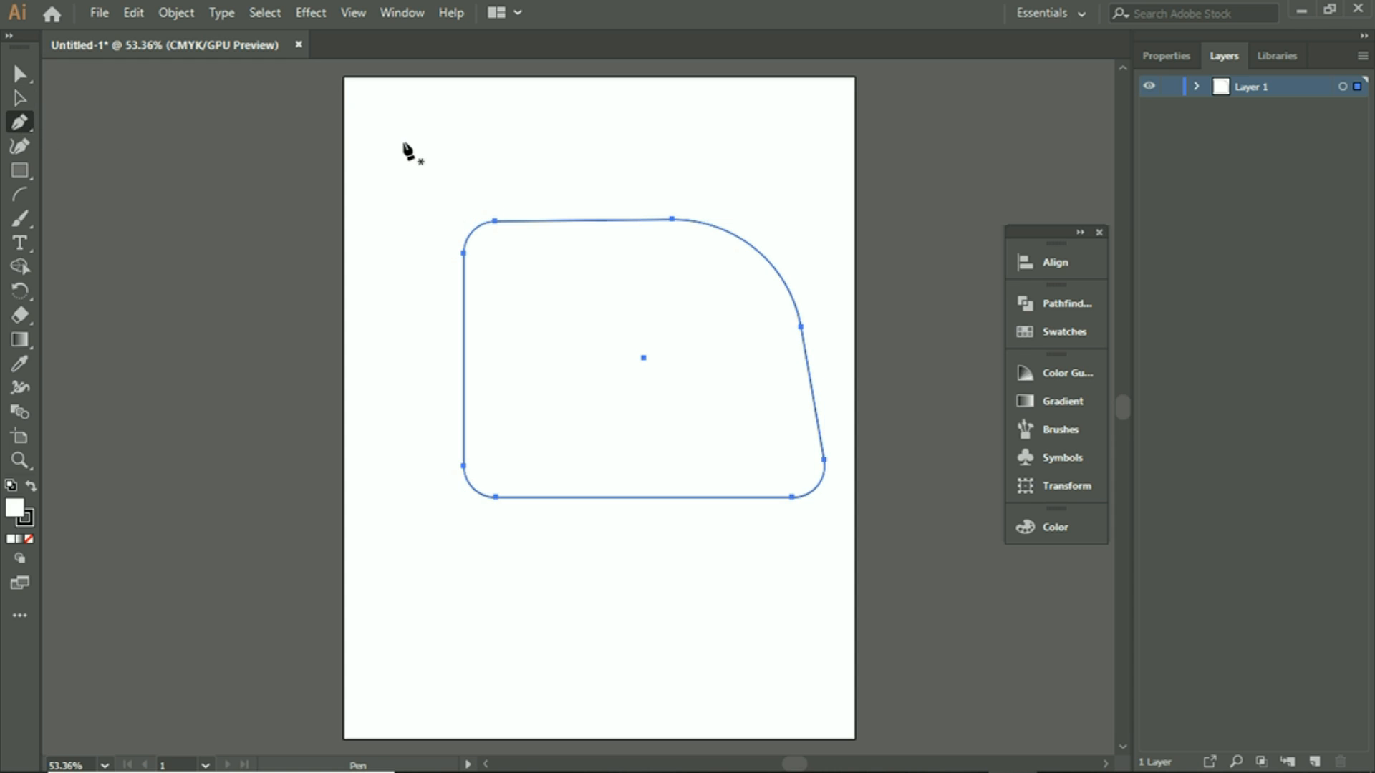
{"action": "left_click", "coordinate": [384, 198]}
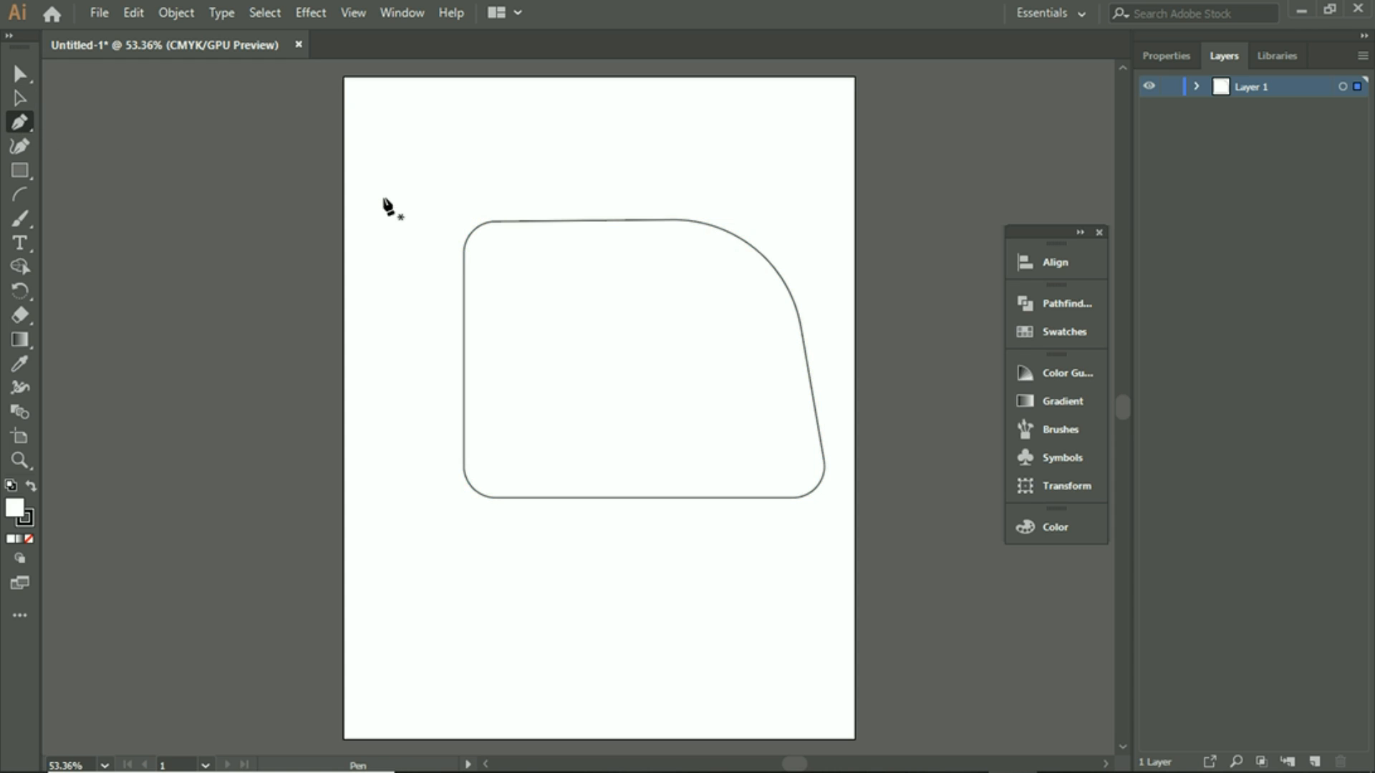
{"action": "left_click", "coordinate": [608, 92]}
{"action": "left_click", "coordinate": [770, 133]}
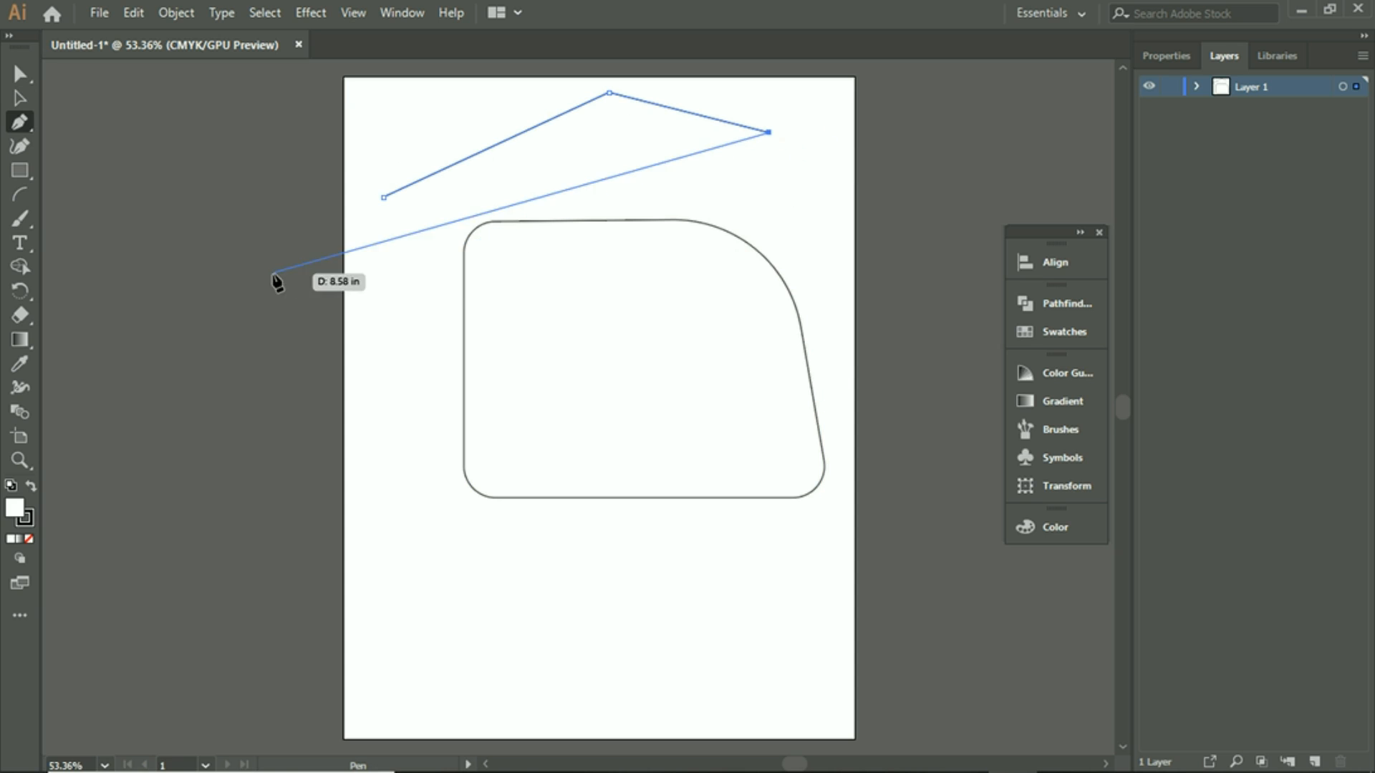
{"action": "left_click", "coordinate": [401, 281]}
{"action": "left_click", "coordinate": [686, 331]}
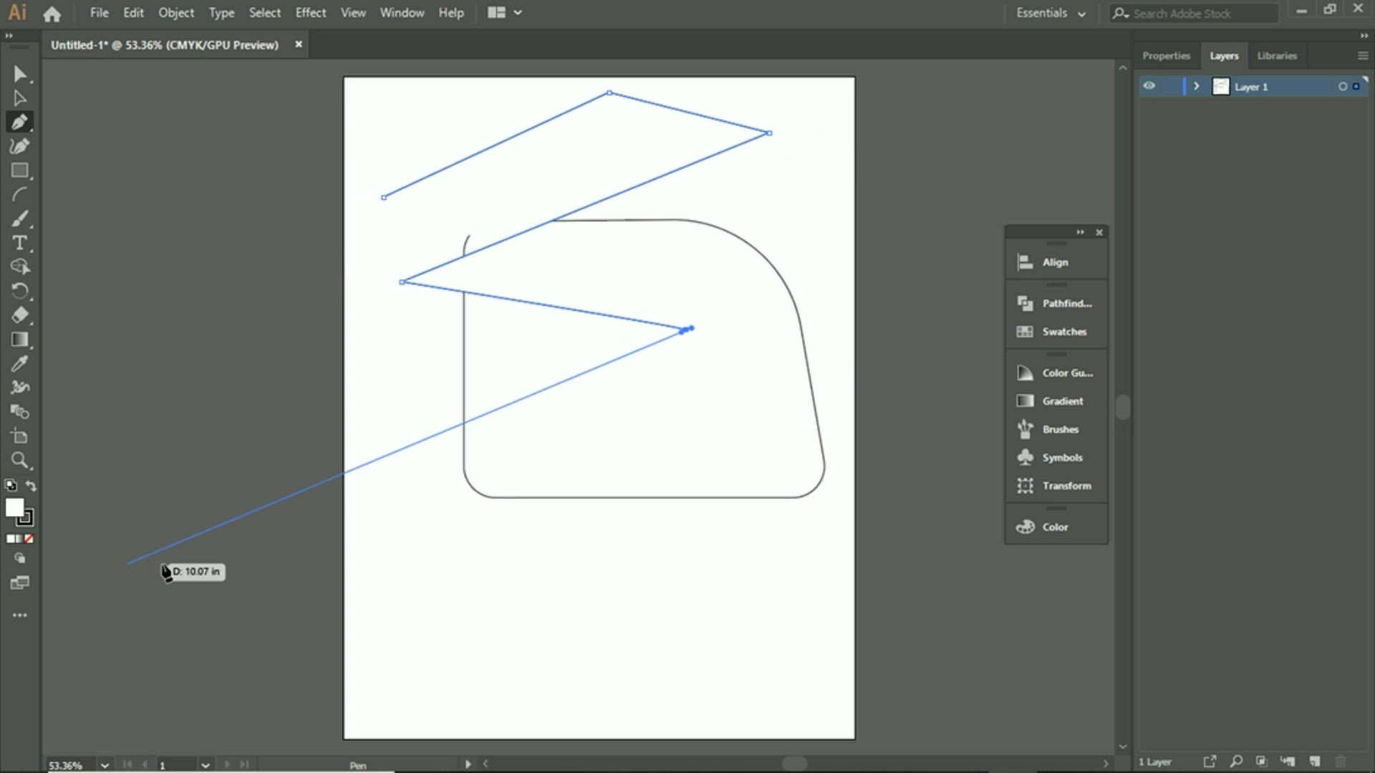
{"action": "left_click", "coordinate": [455, 540]}
{"action": "left_click", "coordinate": [806, 354]}
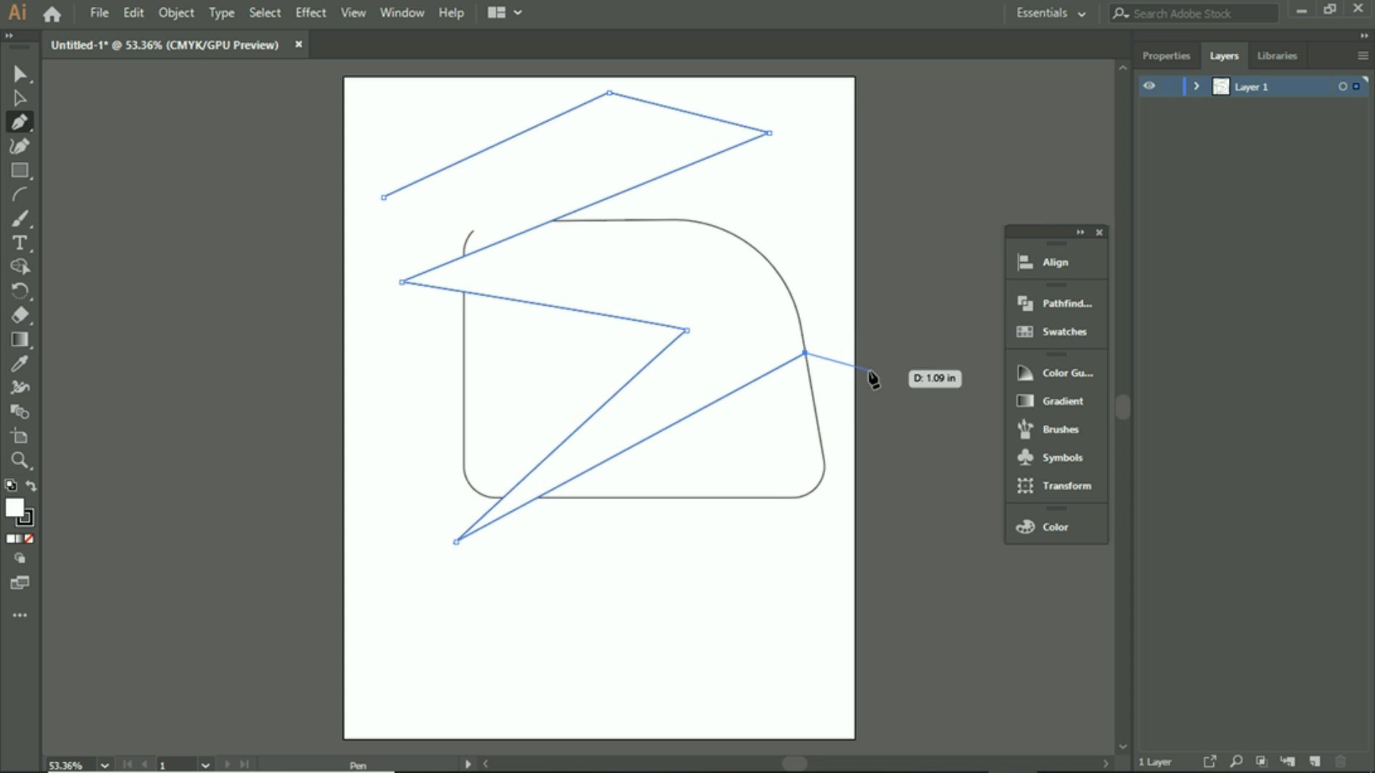
{"action": "left_click", "coordinate": [543, 634]}
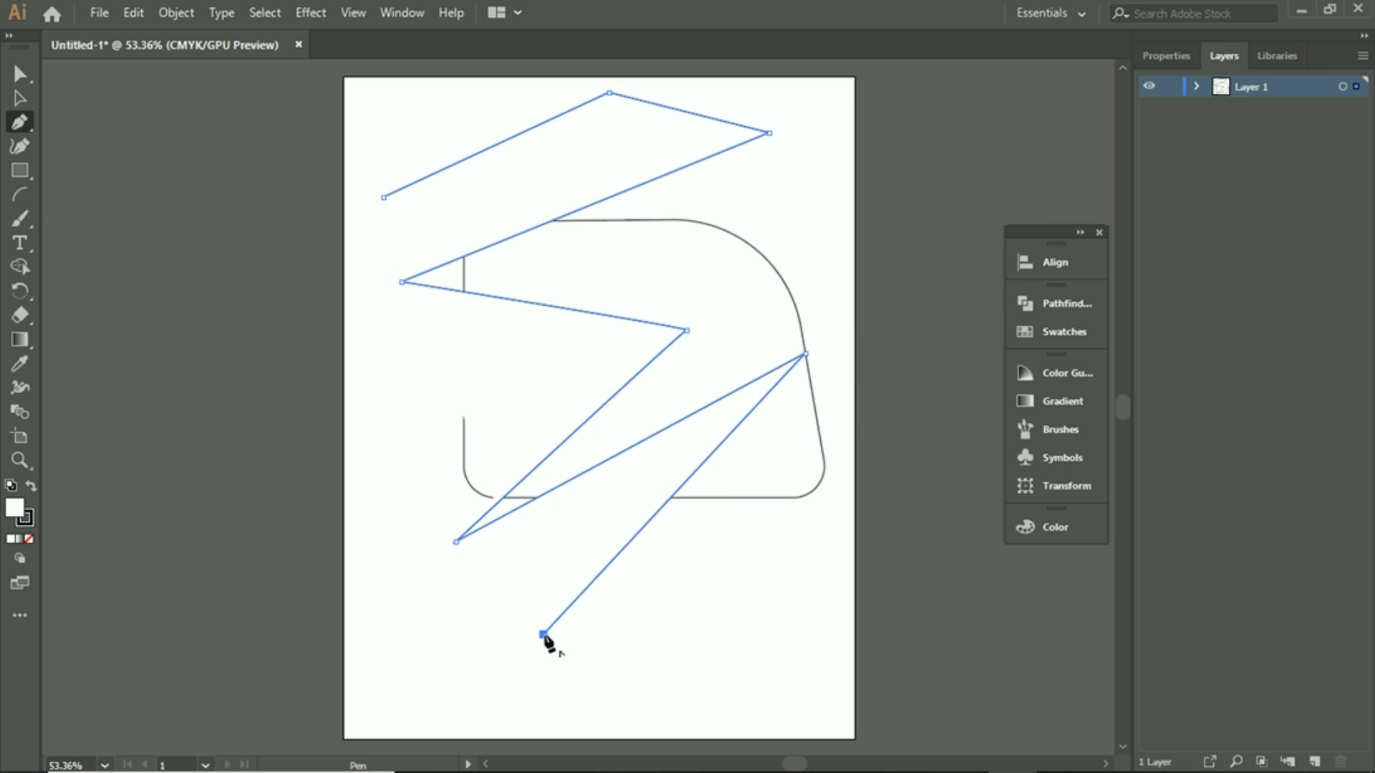
{"action": "left_click", "coordinate": [759, 496]}
{"action": "left_click", "coordinate": [707, 648]}
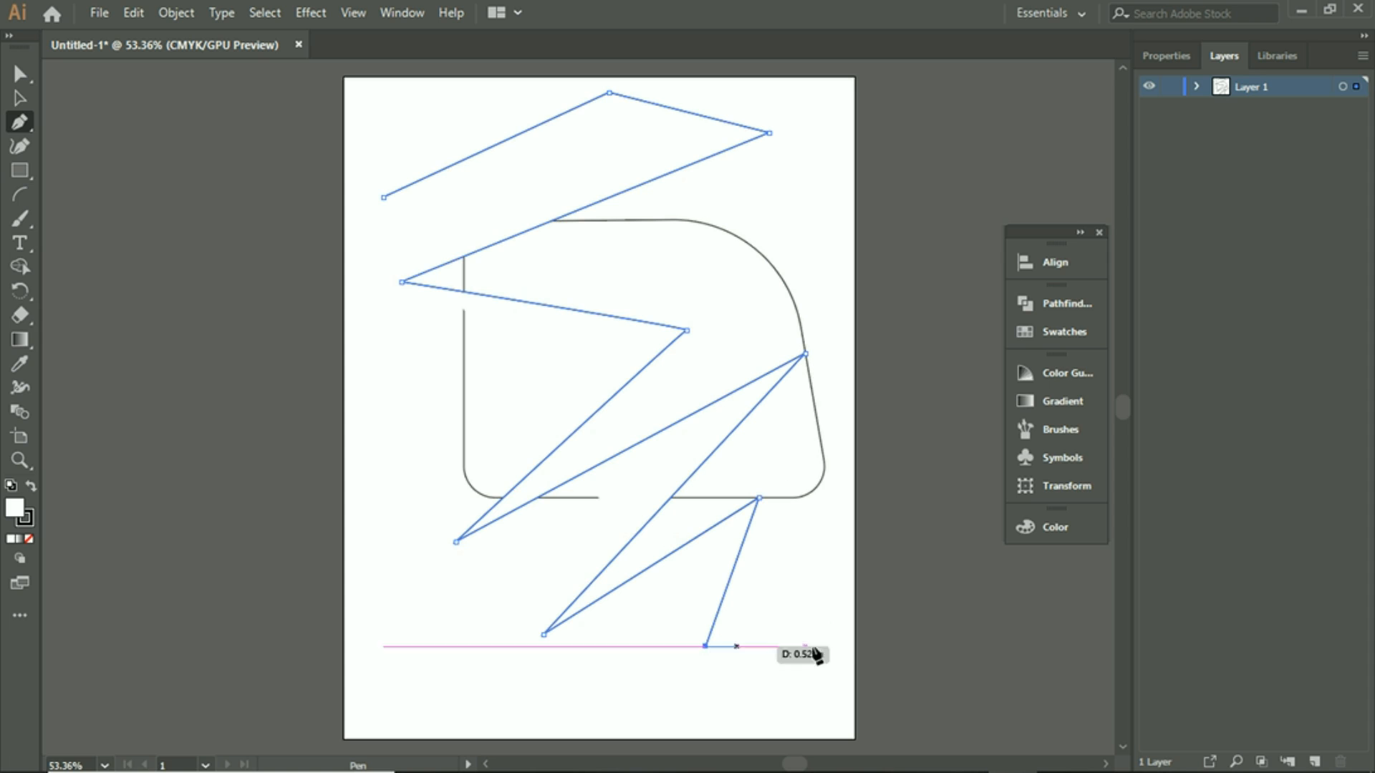
{"action": "left_click", "coordinate": [804, 620]}
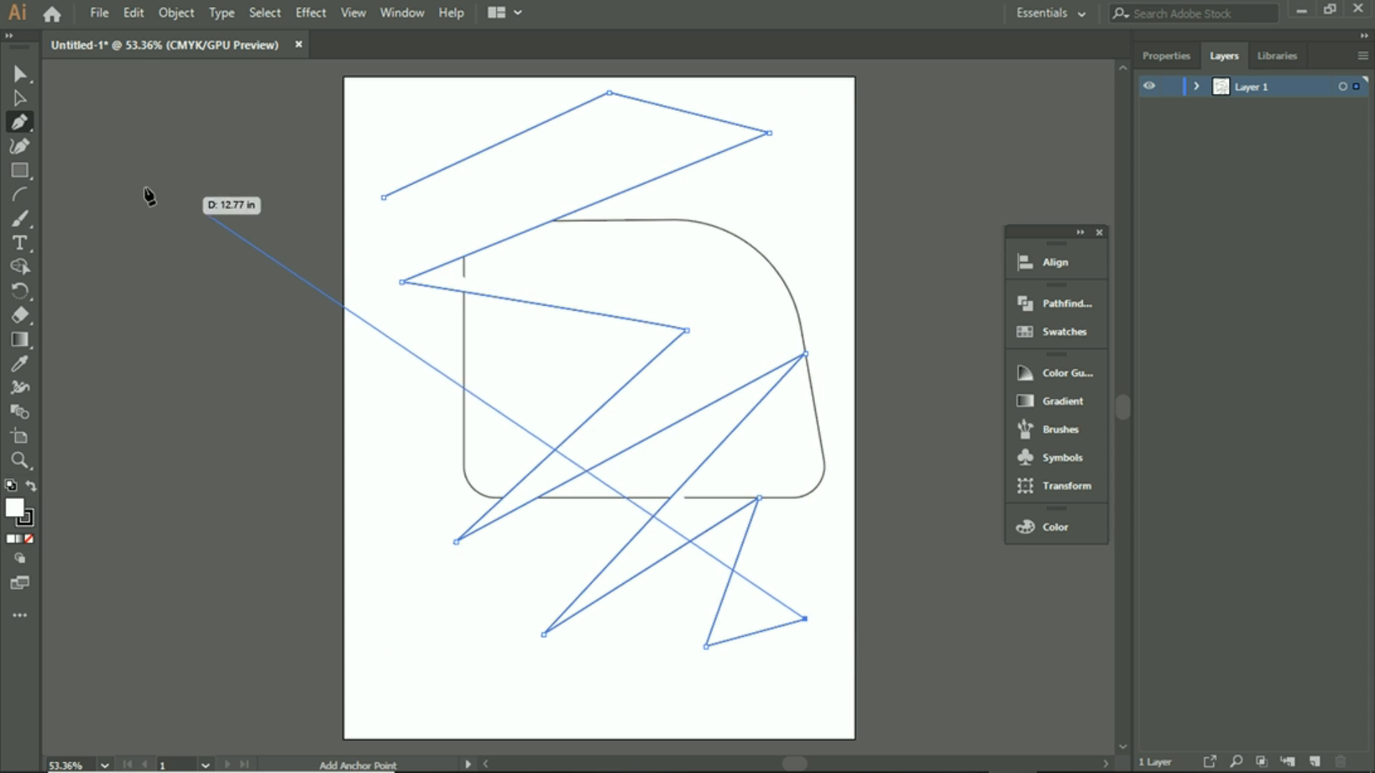
{"action": "left_click", "coordinate": [20, 99]}
{"action": "left_click", "coordinate": [387, 147]}
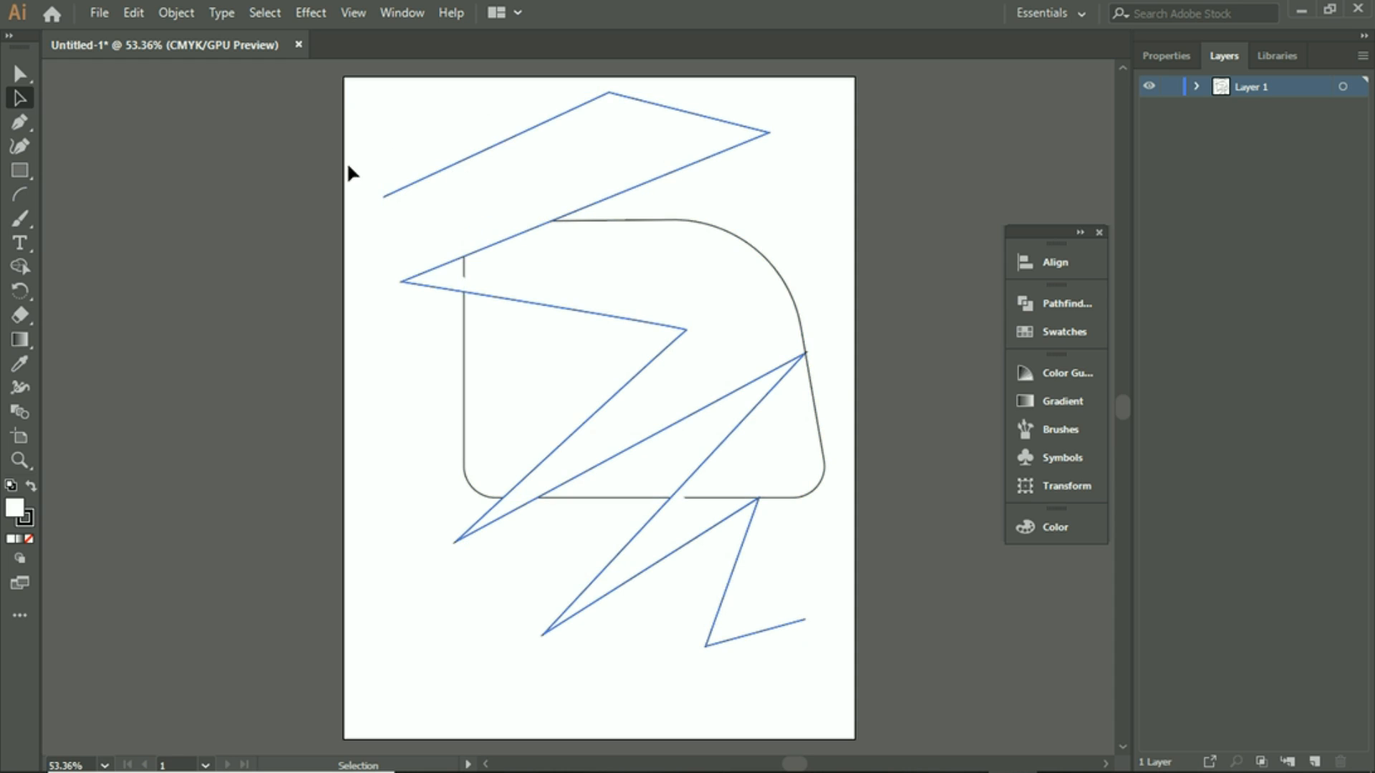
Draw a shallow upward-bowed Pen curve across the lower part of the rounded shape and deselect it
{"action": "left_click", "coordinate": [28, 124]}
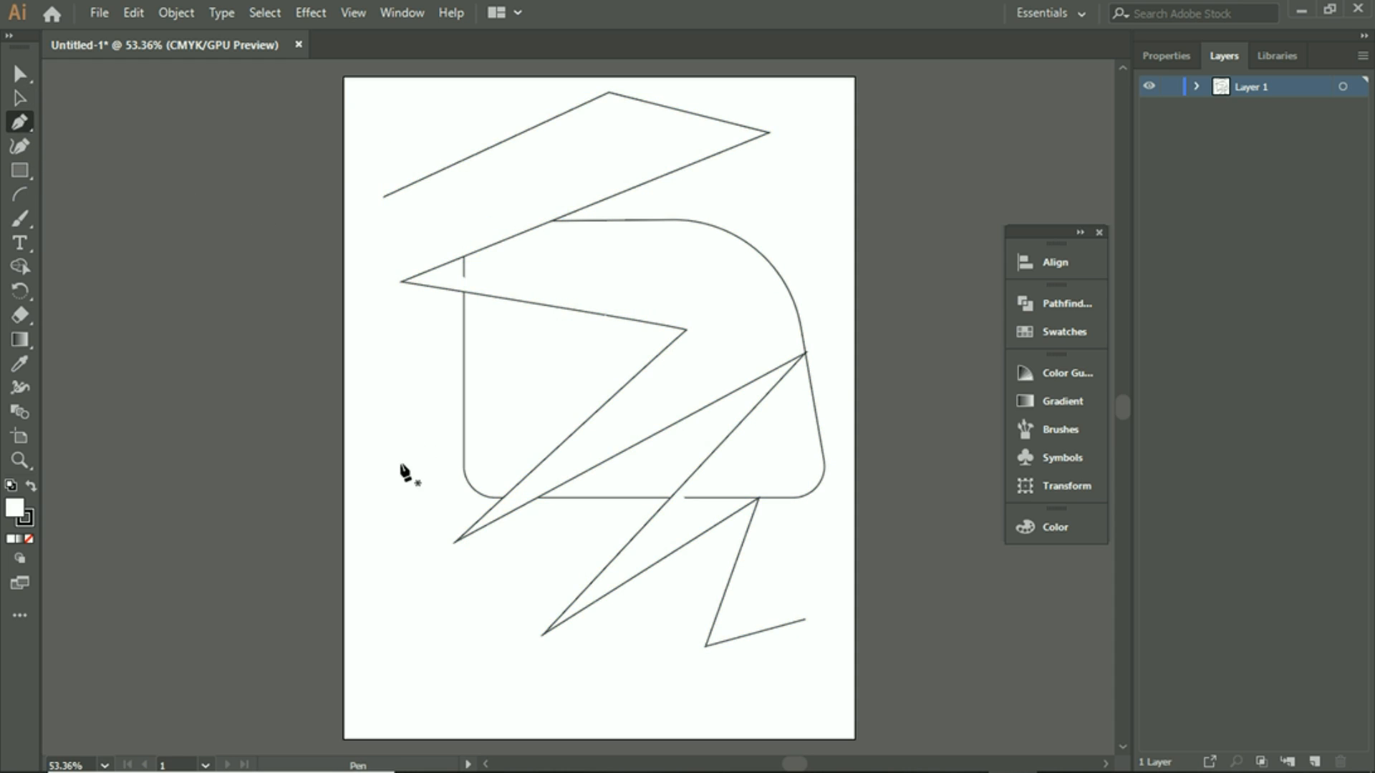
{"action": "left_click_drag", "start_coordinate": [392, 475], "coordinate": [714, 382]}
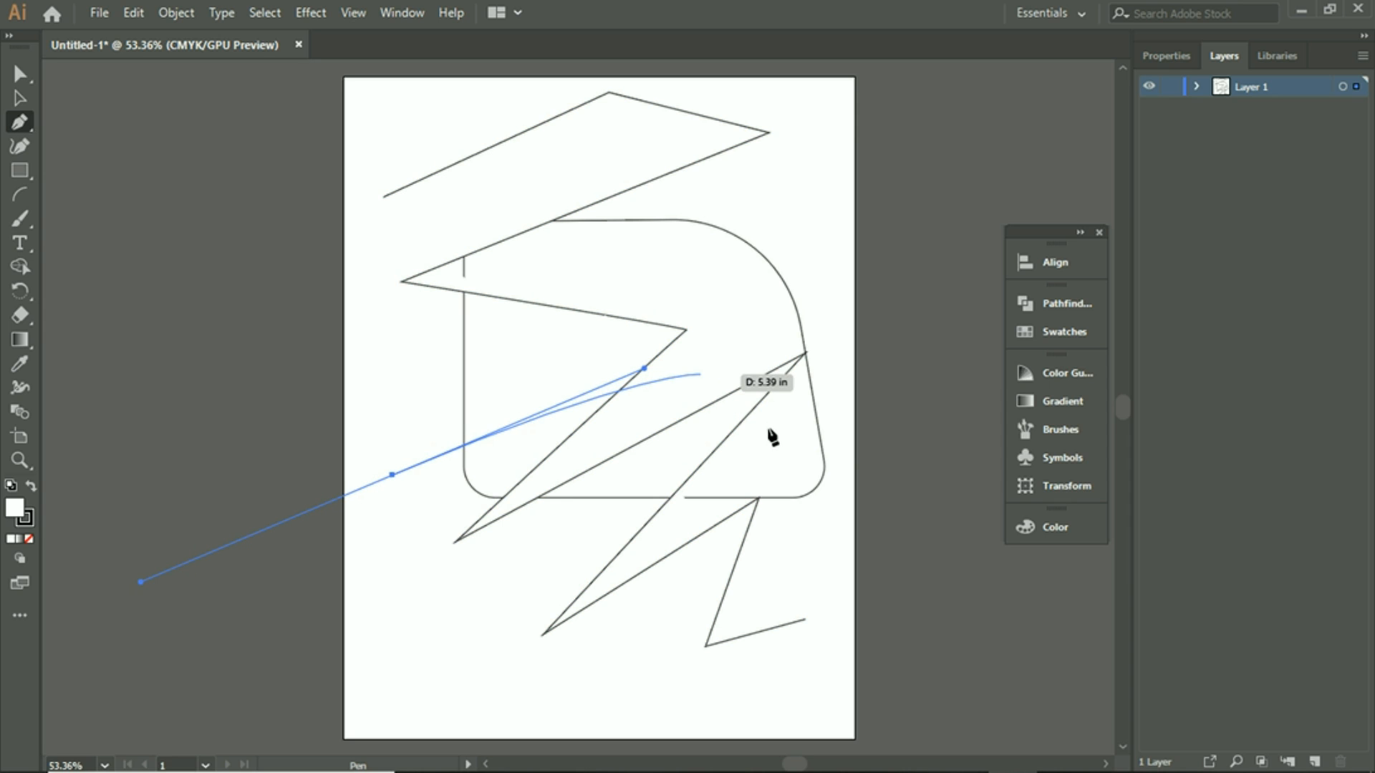
{"action": "left_click", "coordinate": [795, 454]}
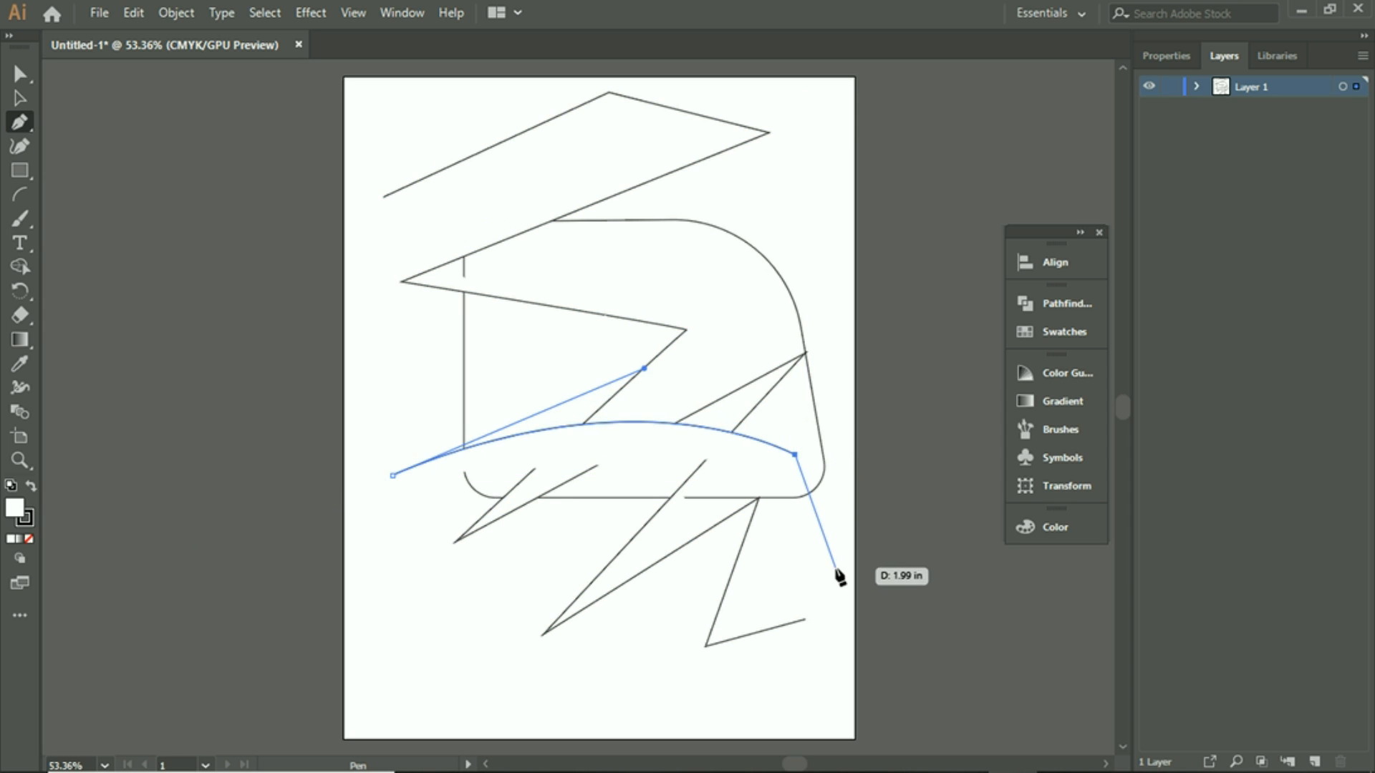
{"action": "left_click", "coordinate": [19, 100]}
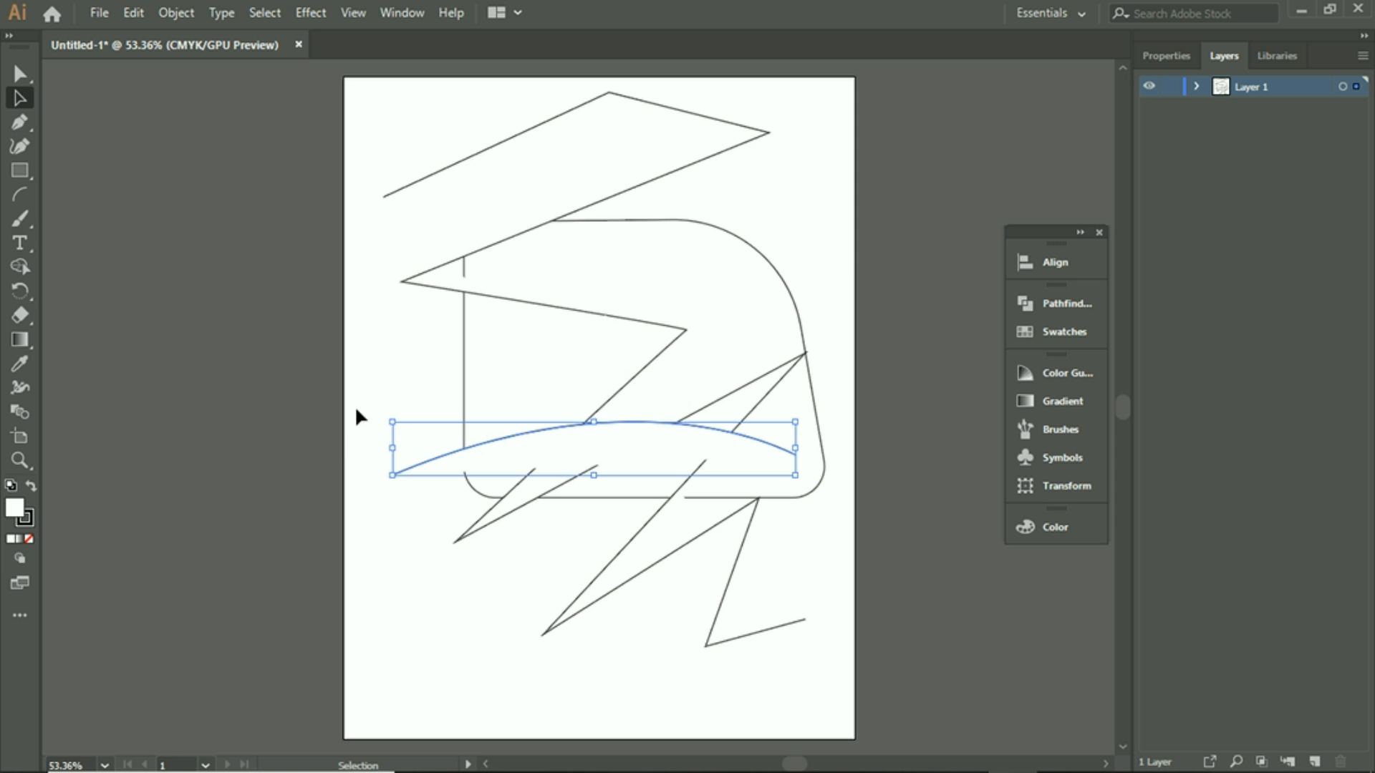
{"action": "left_click", "coordinate": [395, 358]}
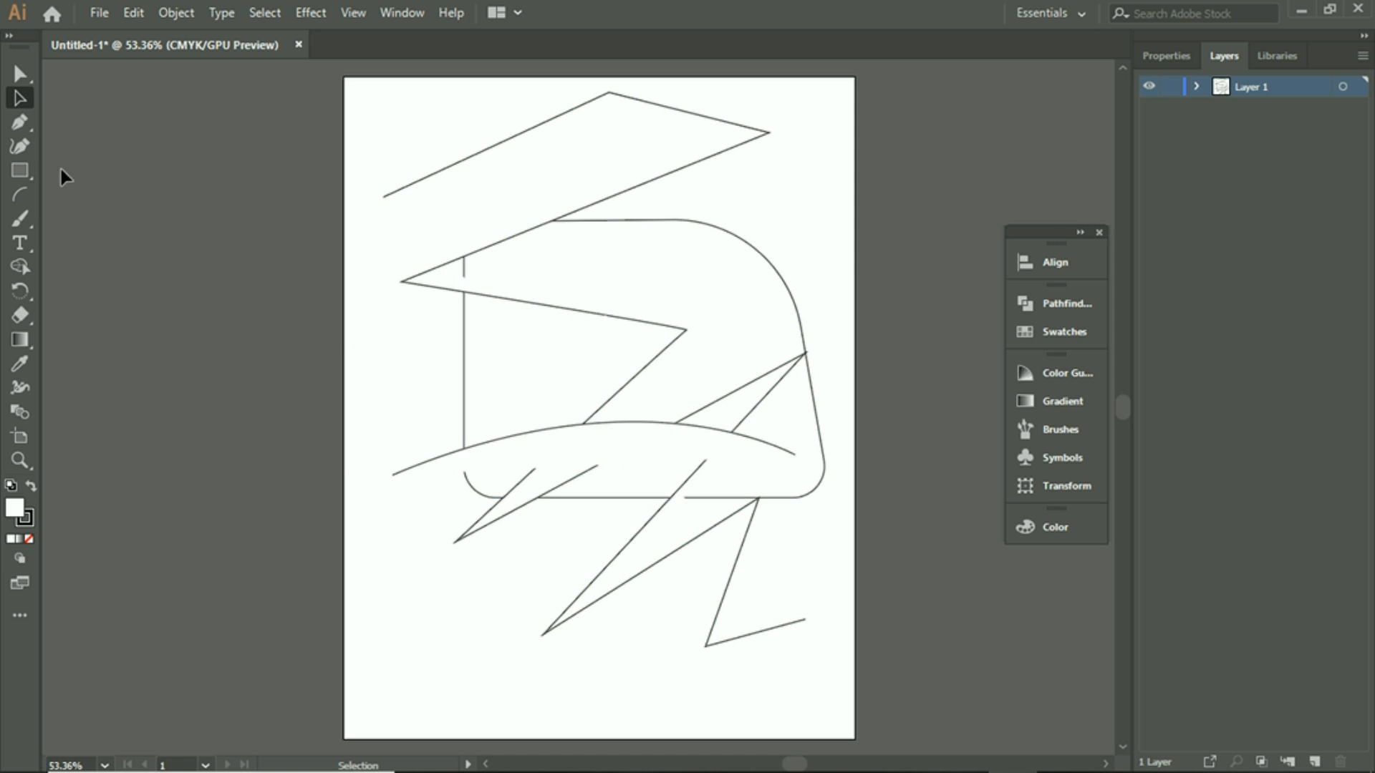
Draw a flat closed oval from four points near the bottom of the artboard with the Curvature tool
{"action": "key", "text": "shift+grave"}
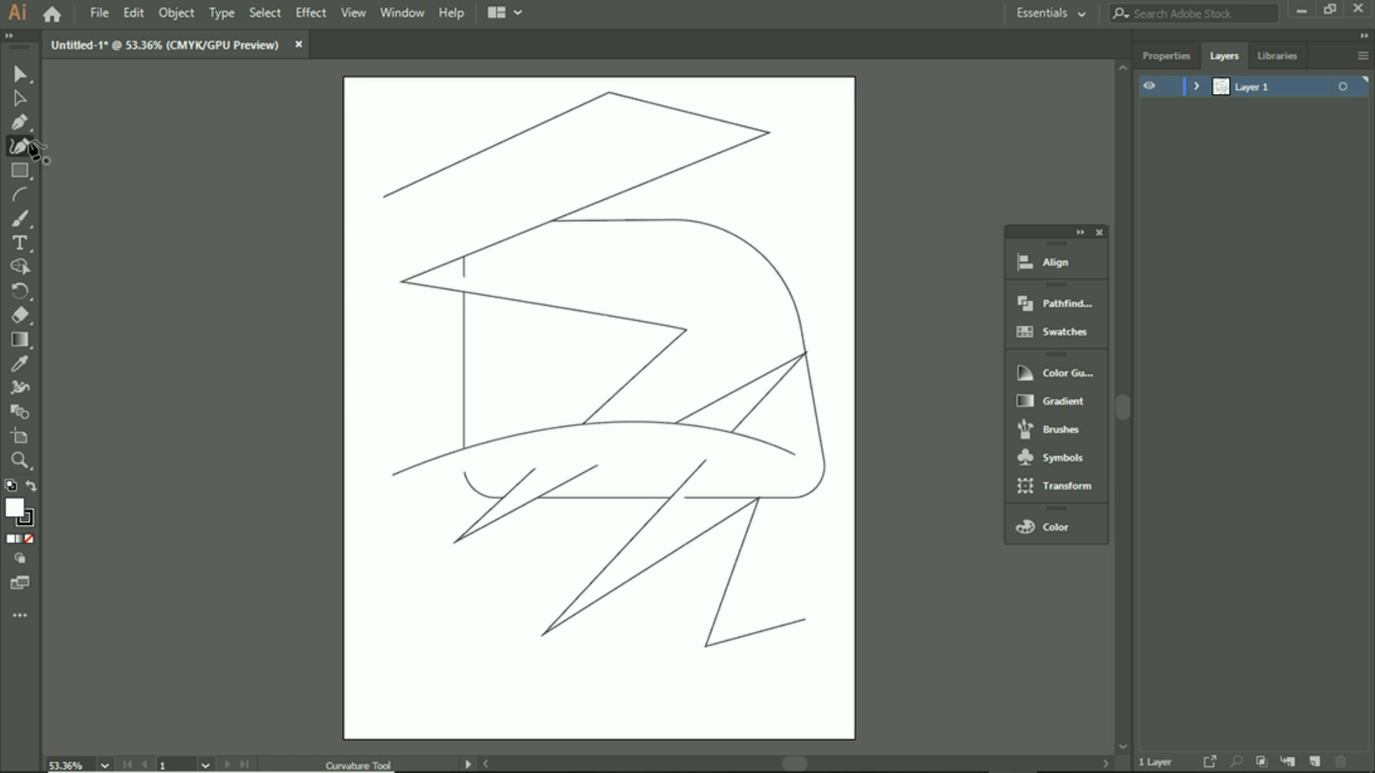
{"action": "left_click", "coordinate": [367, 676]}
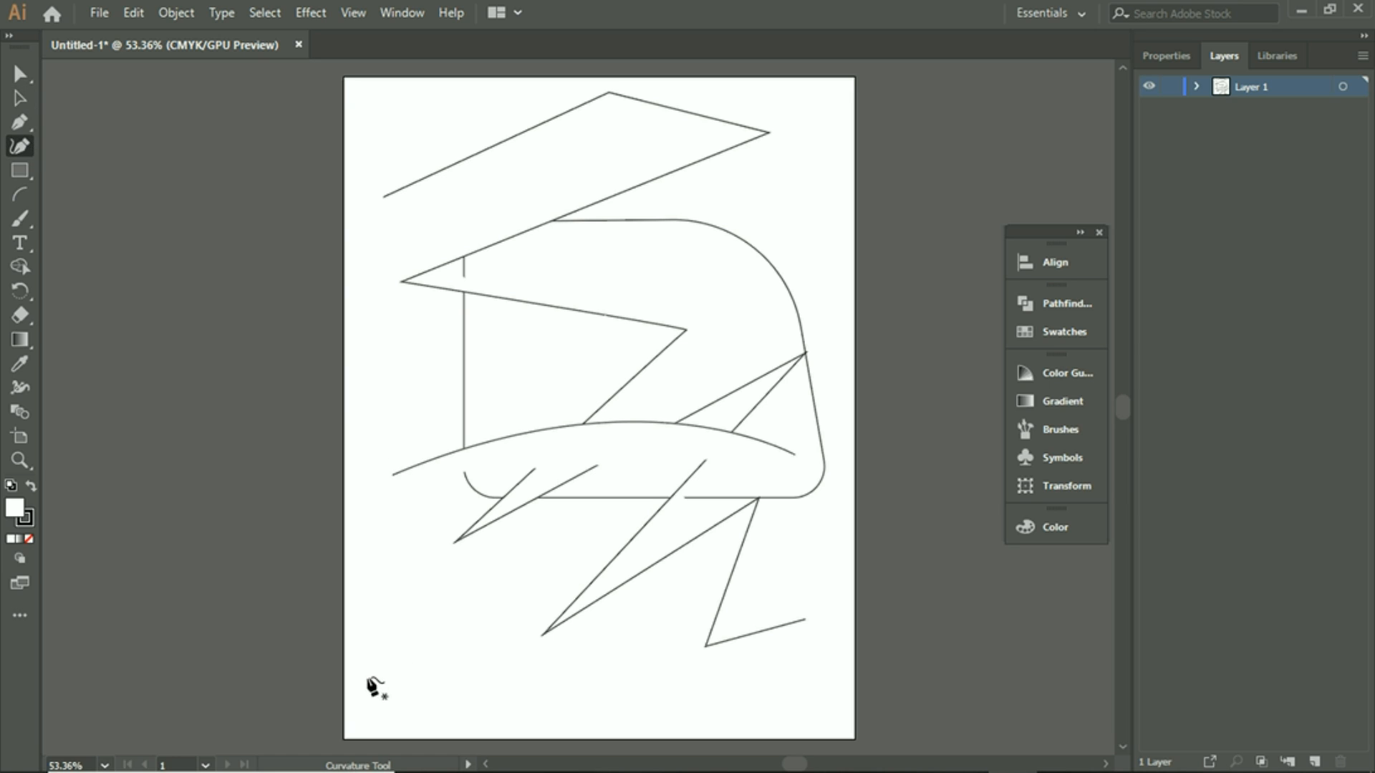
{"action": "left_click", "coordinate": [601, 646]}
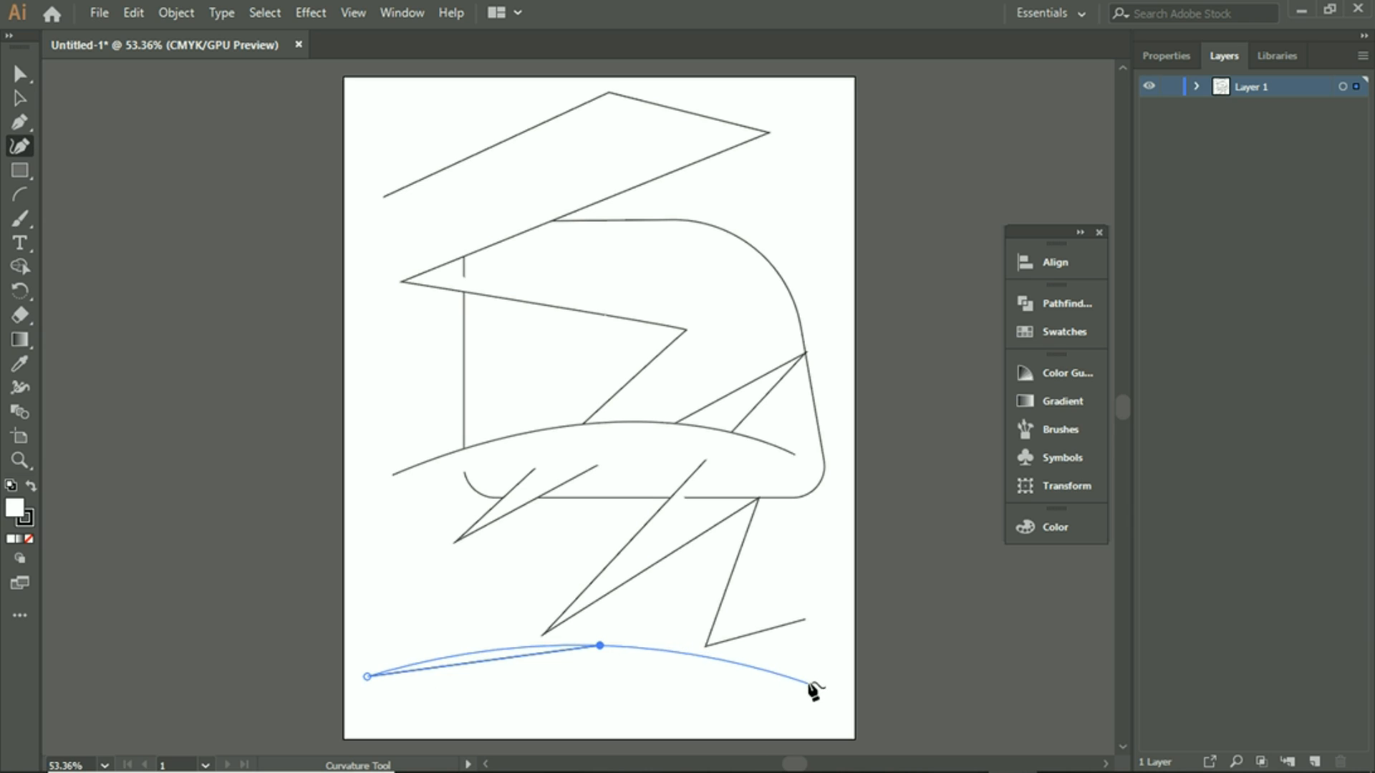
{"action": "left_click", "coordinate": [809, 678]}
{"action": "key", "text": "Escape"}
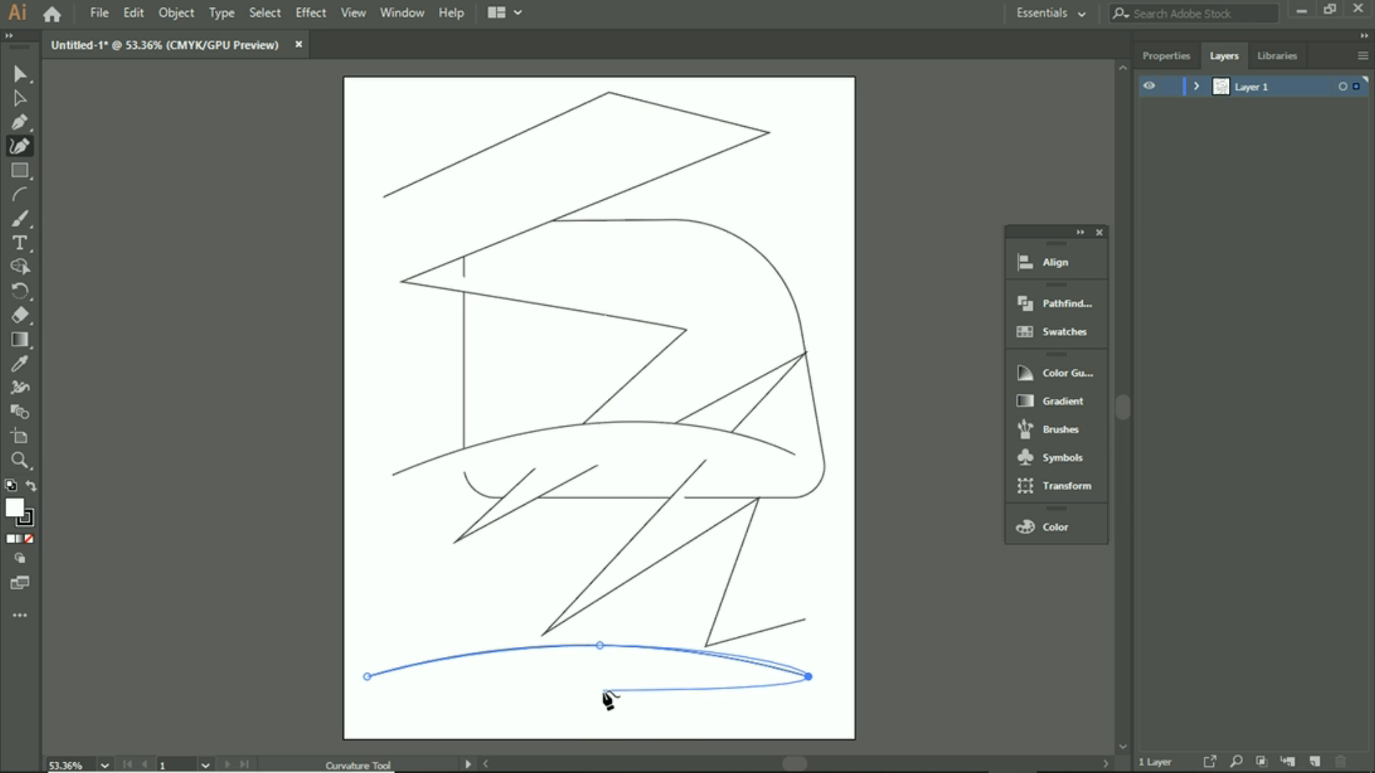
{"action": "left_click", "coordinate": [603, 692]}
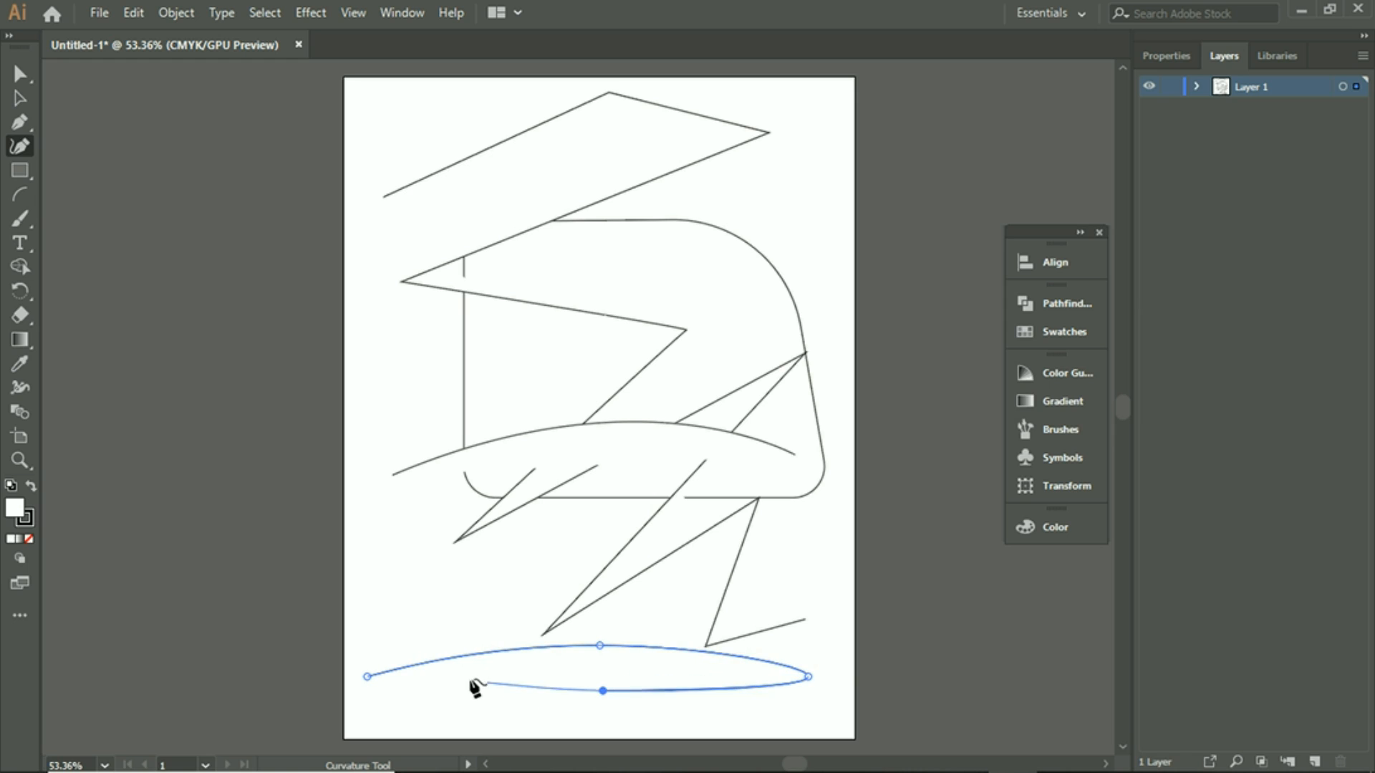
{"action": "left_click", "coordinate": [369, 678]}
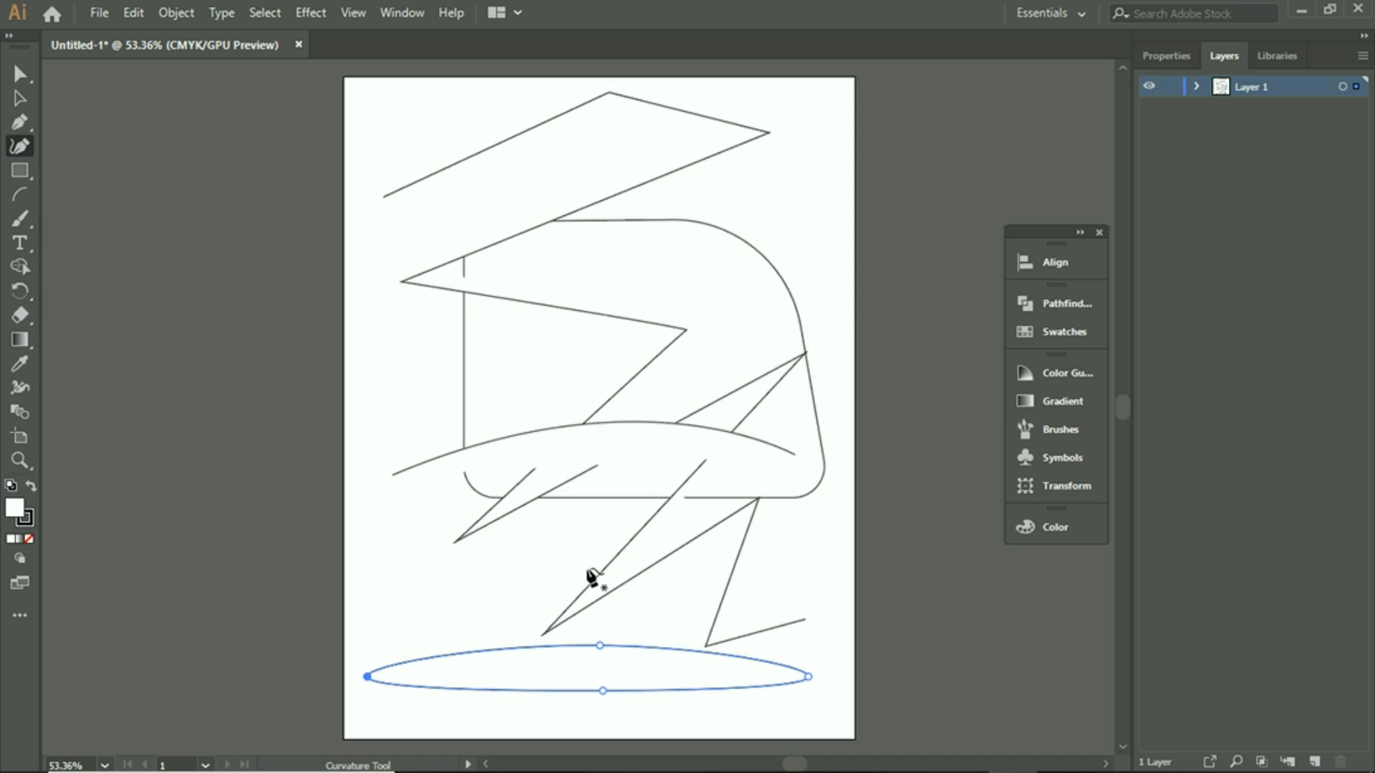
Draw an open angular path with corner points across the lower artboard and up along its right side with the Curvature tool
{"action": "left_click", "coordinate": [378, 580]}
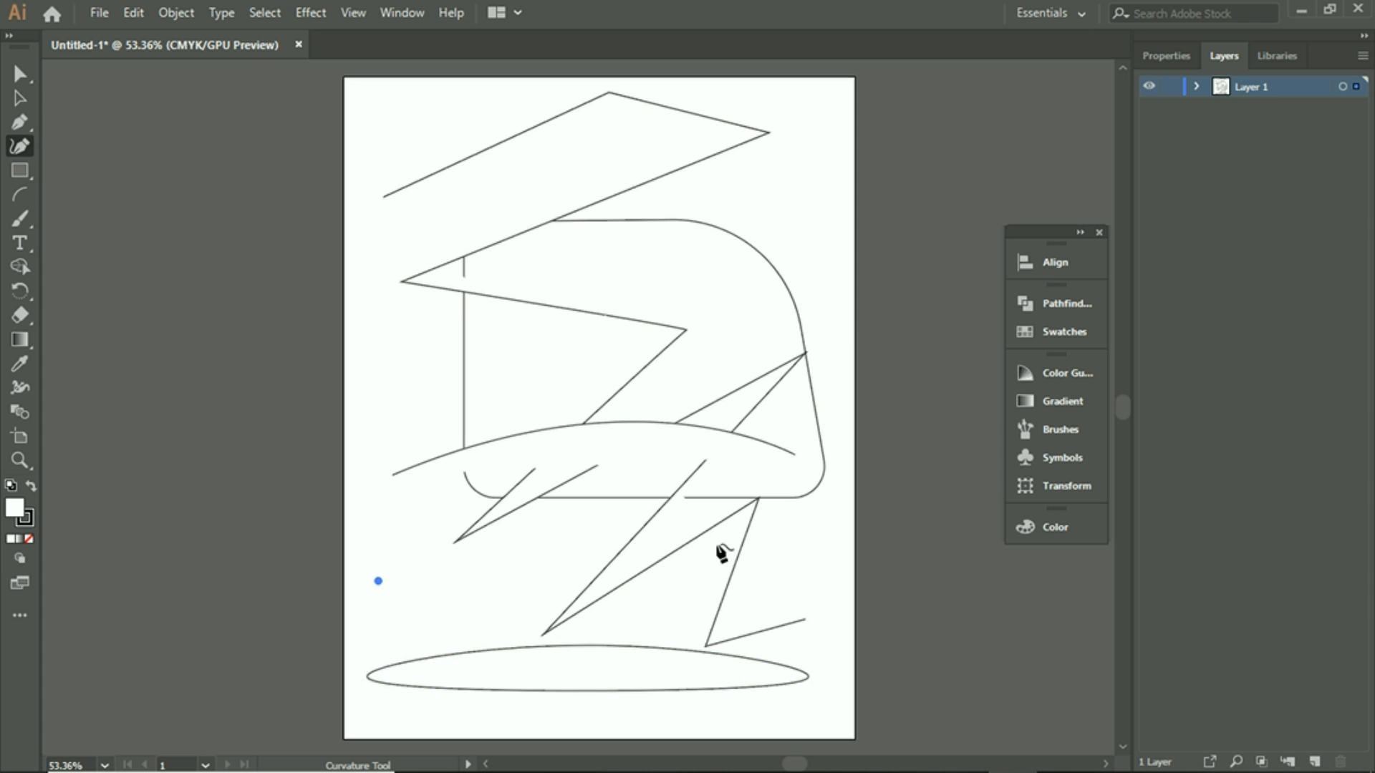
{"action": "left_click", "coordinate": [500, 567]}
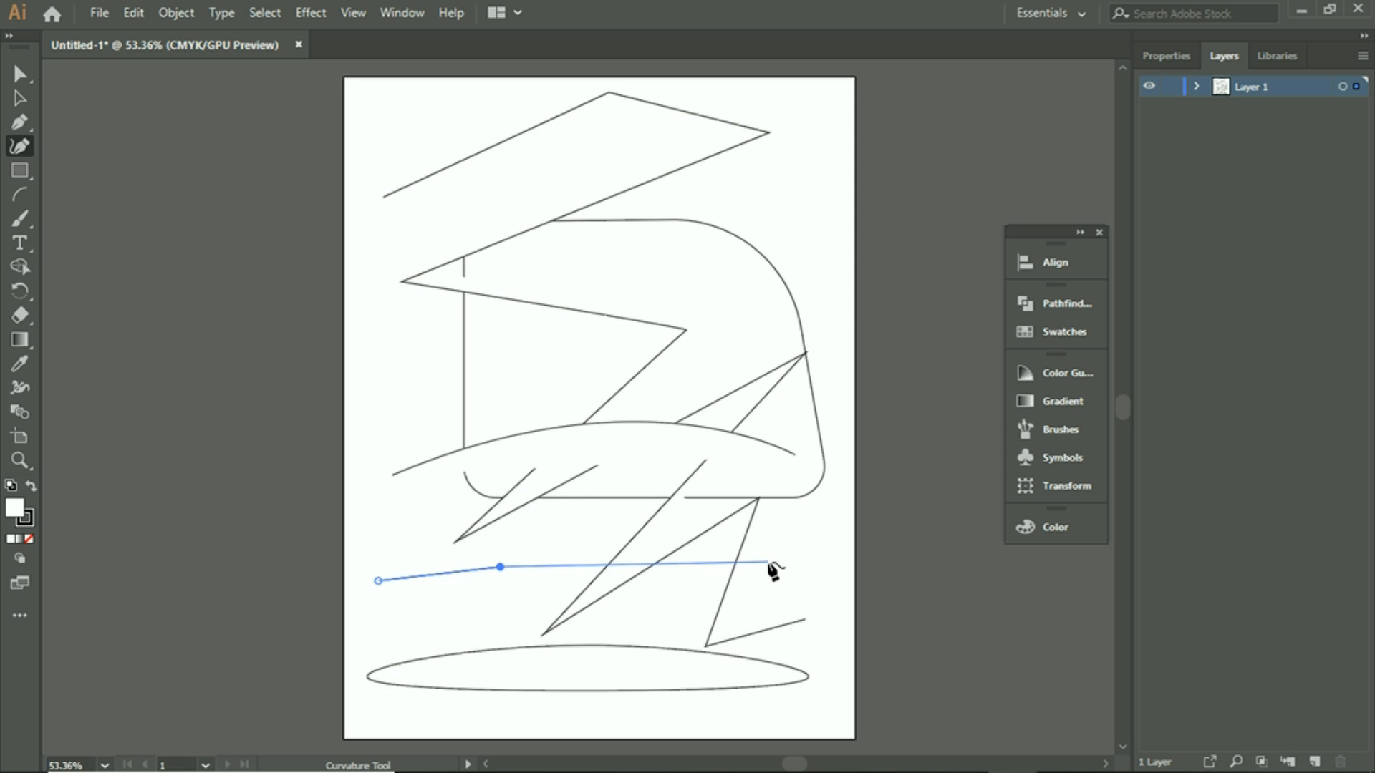
{"action": "left_click", "coordinate": [811, 560]}
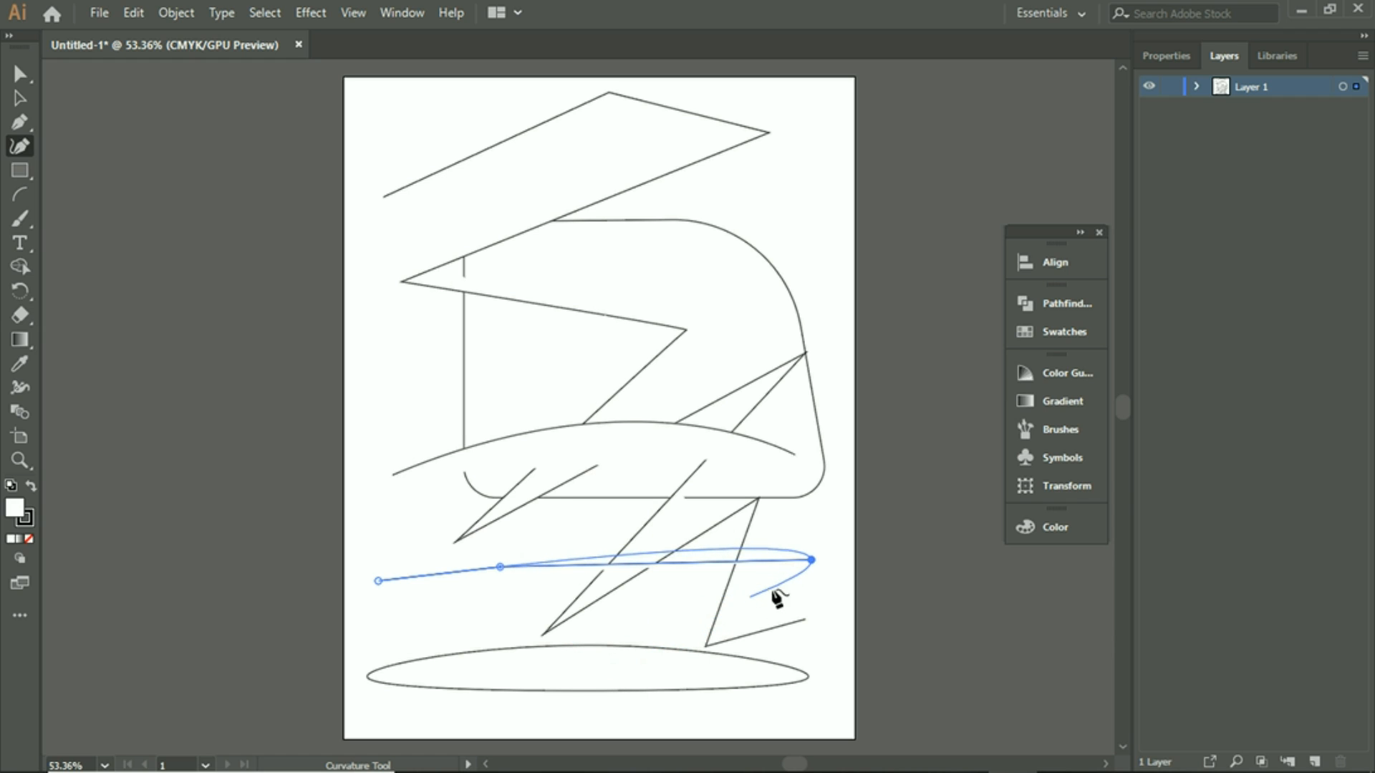
{"action": "left_click", "coordinate": [810, 561]}
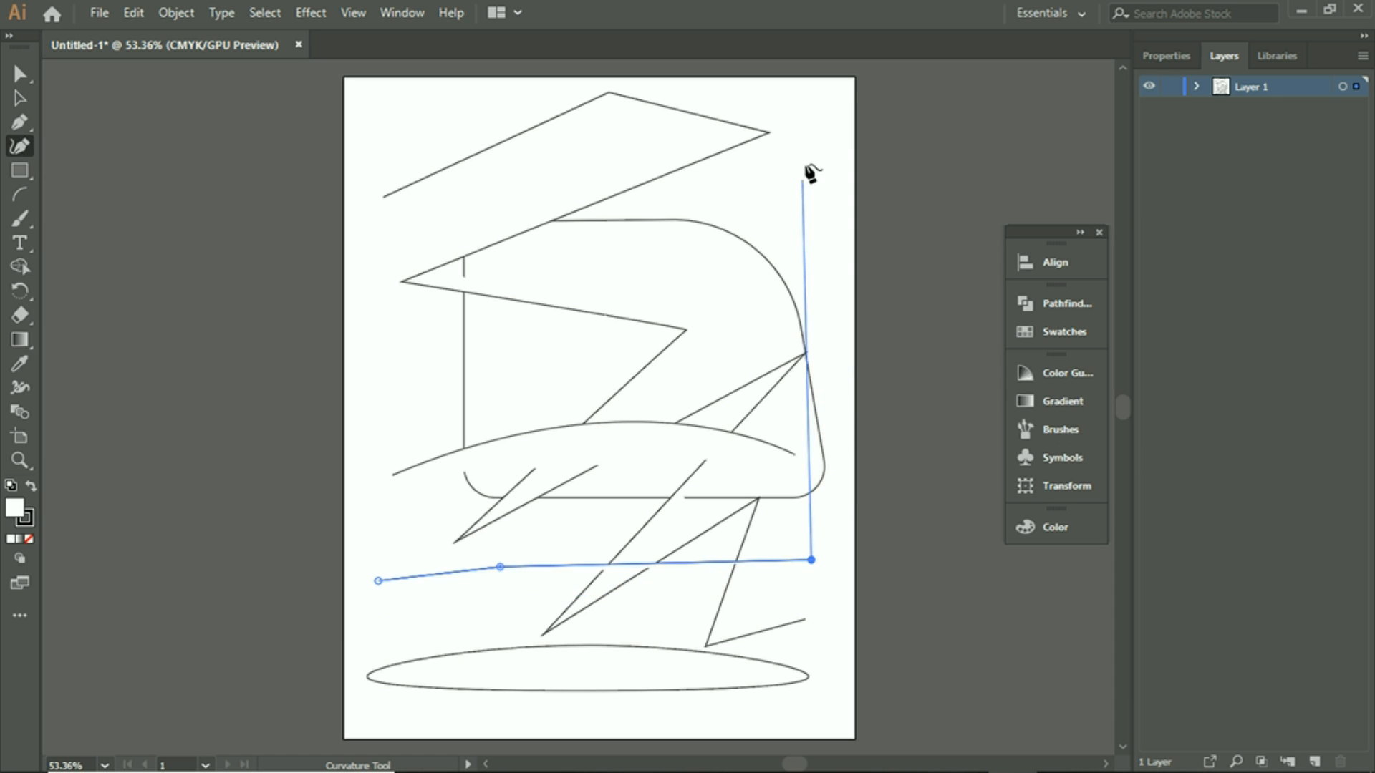
{"action": "left_click", "coordinate": [805, 133]}
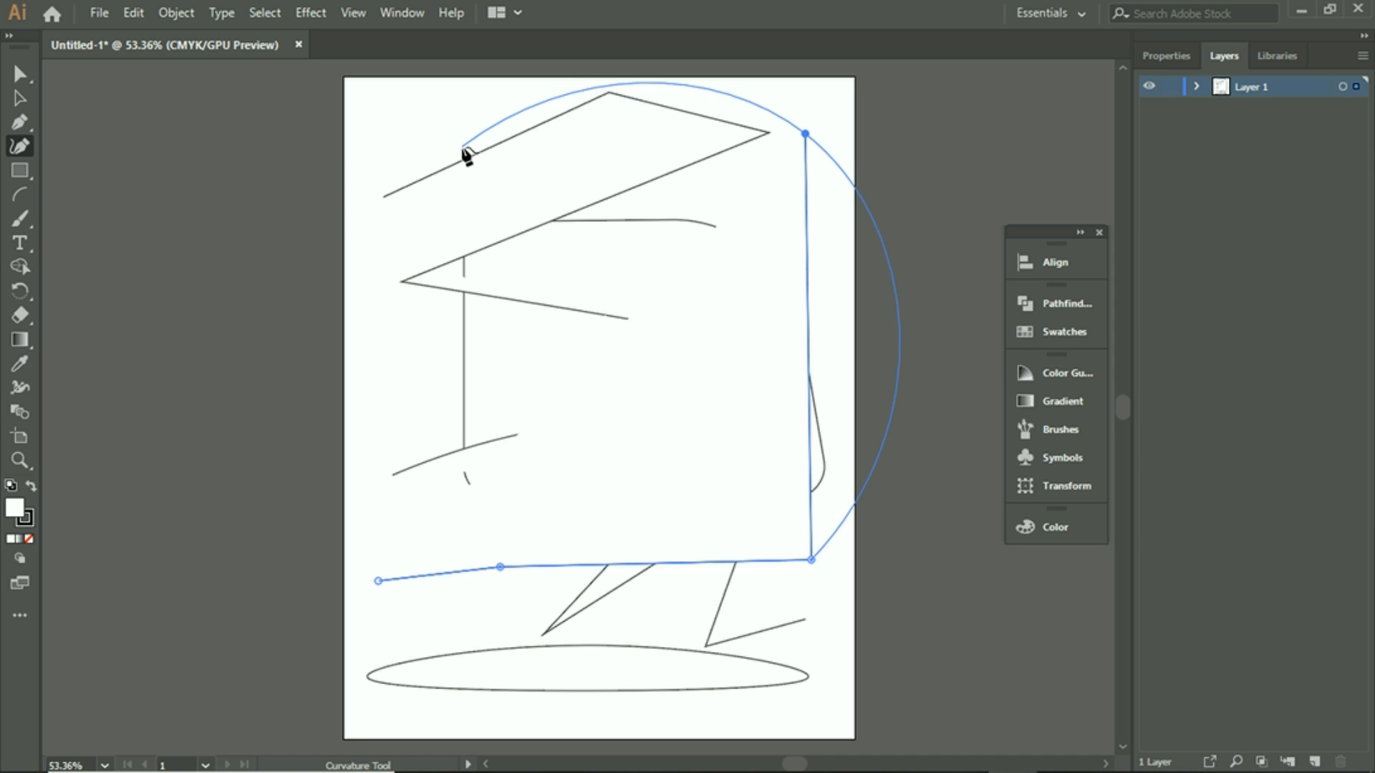
Undo the angular path, the oval, the bowed curve and the last four zigzag segments, and select all remaining artwork
{"action": "key", "text": "ctrl"}
{"action": "key", "text": "ctrl+z"}
{"action": "key", "text": "ctrl+z"}
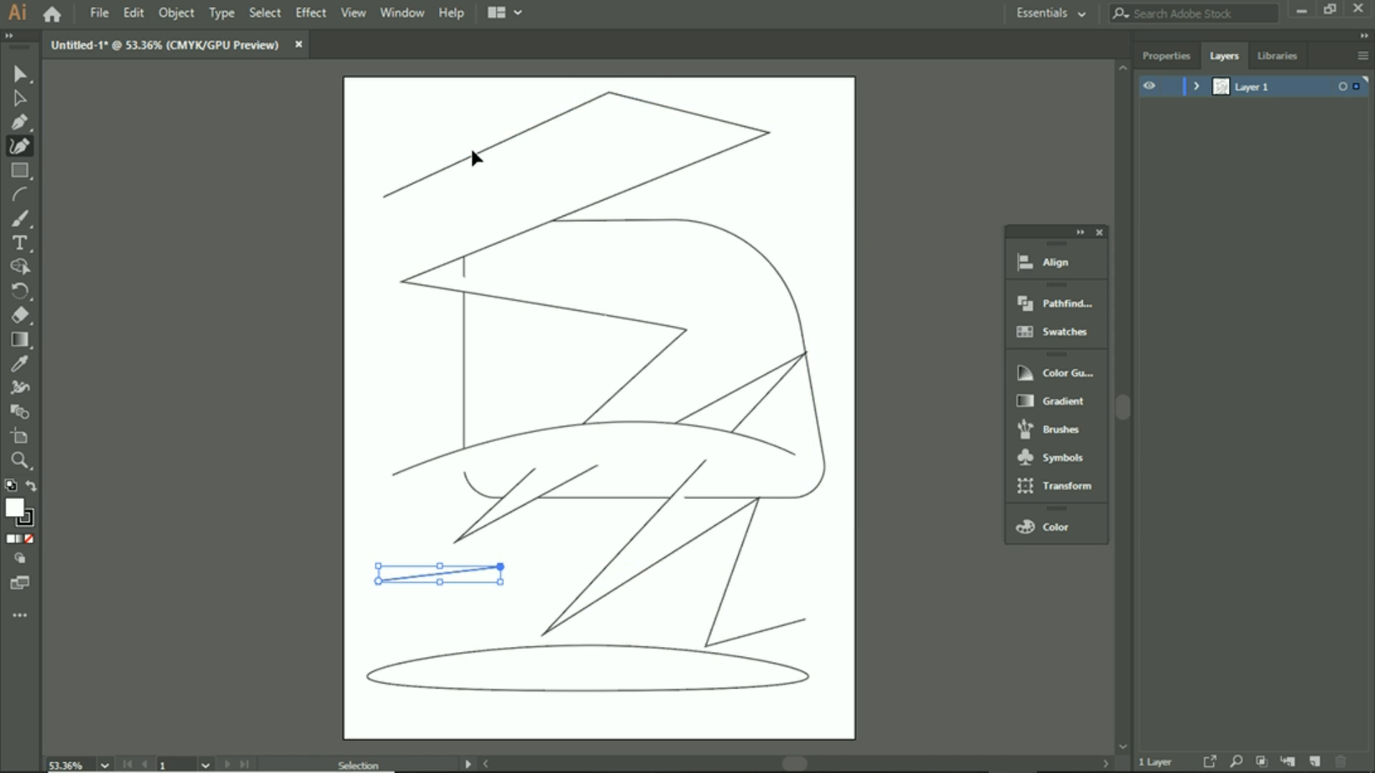
{"action": "key", "text": "ctrl+z"}
{"action": "key", "text": "ctrl+z"}
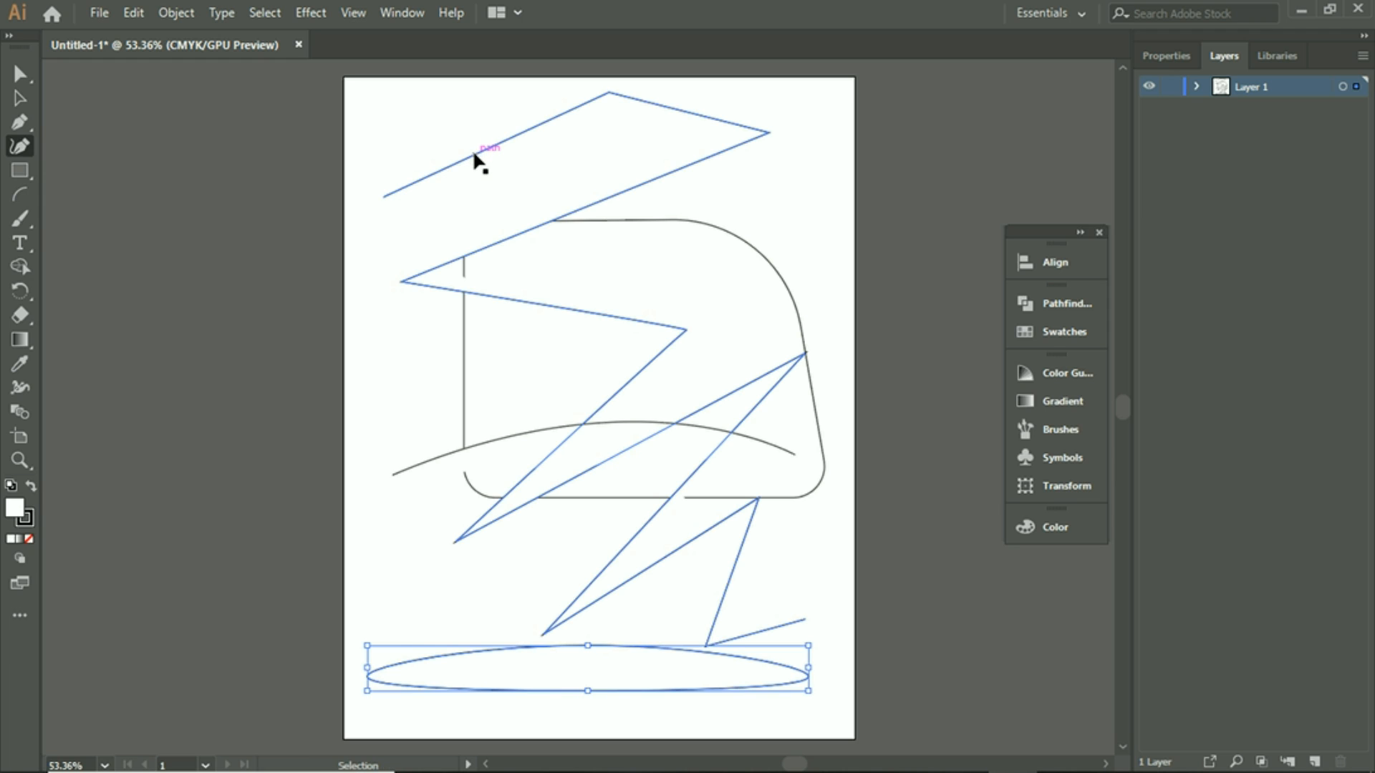
{"action": "key", "text": "ctrl+z"}
{"action": "key", "text": "ctrl+z"}
{"action": "key", "text": "ctrl+z"}
{"action": "key", "text": "ctrl+z"}
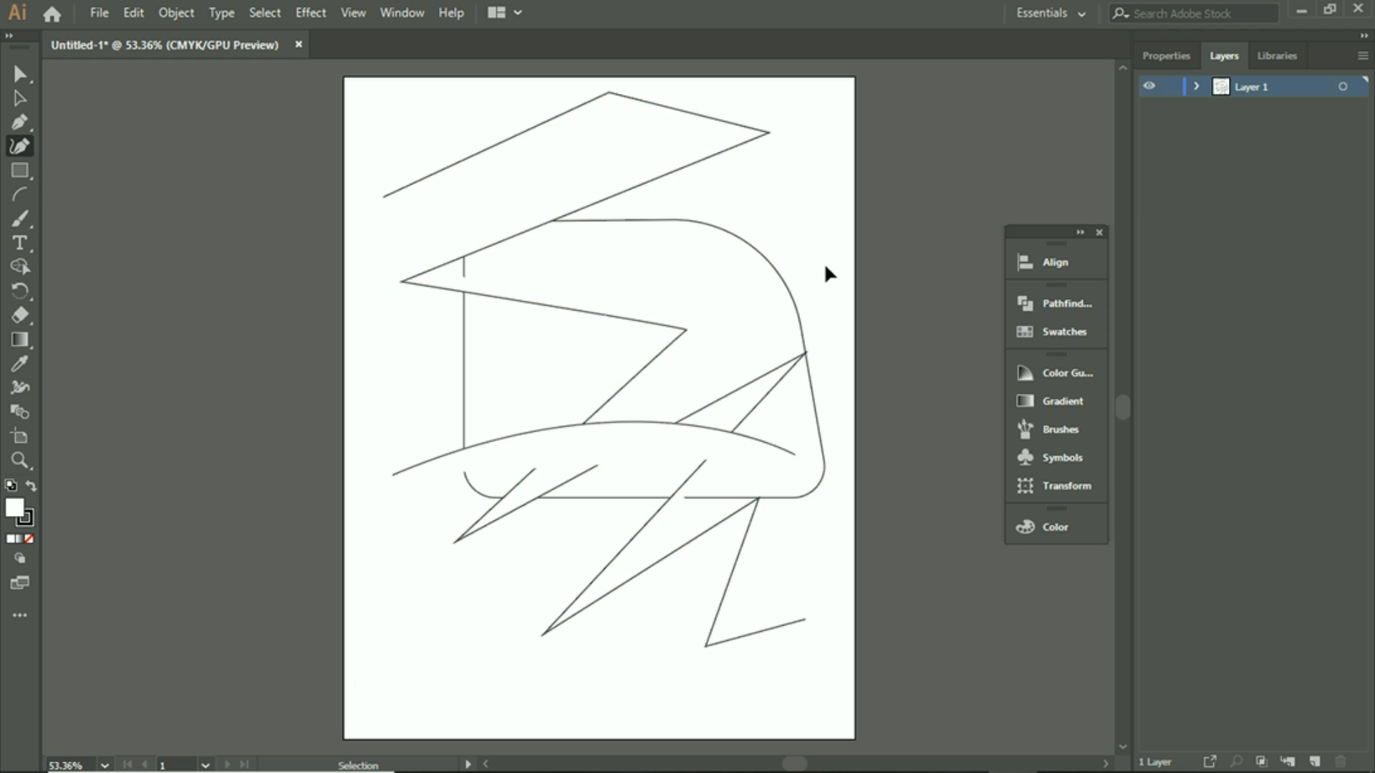
{"action": "key", "text": "ctrl+z"}
{"action": "key", "text": "ctrl+z"}
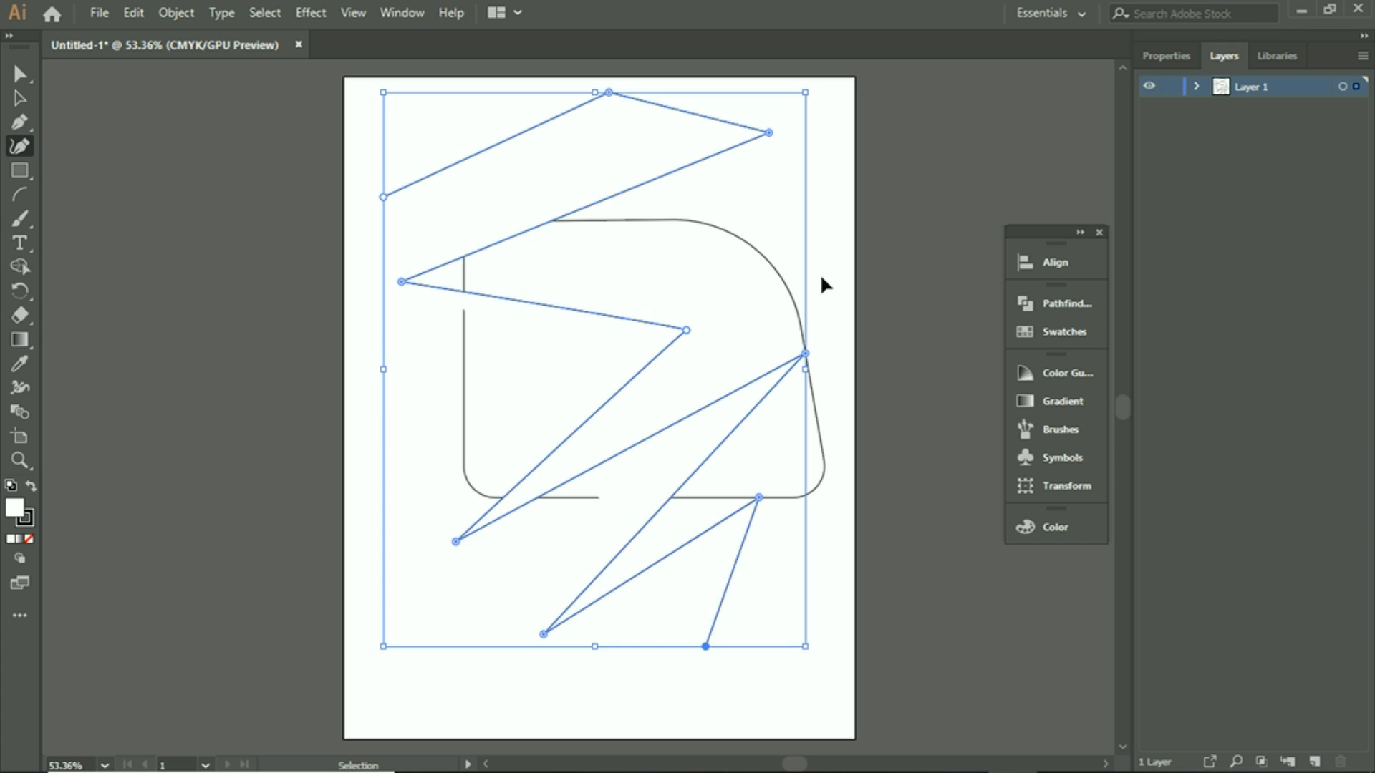
{"action": "key", "text": "ctrl+z"}
{"action": "key", "text": "ctrl+z"}
{"action": "key", "text": "ctrl+z"}
{"action": "key", "text": "ctrl+a"}
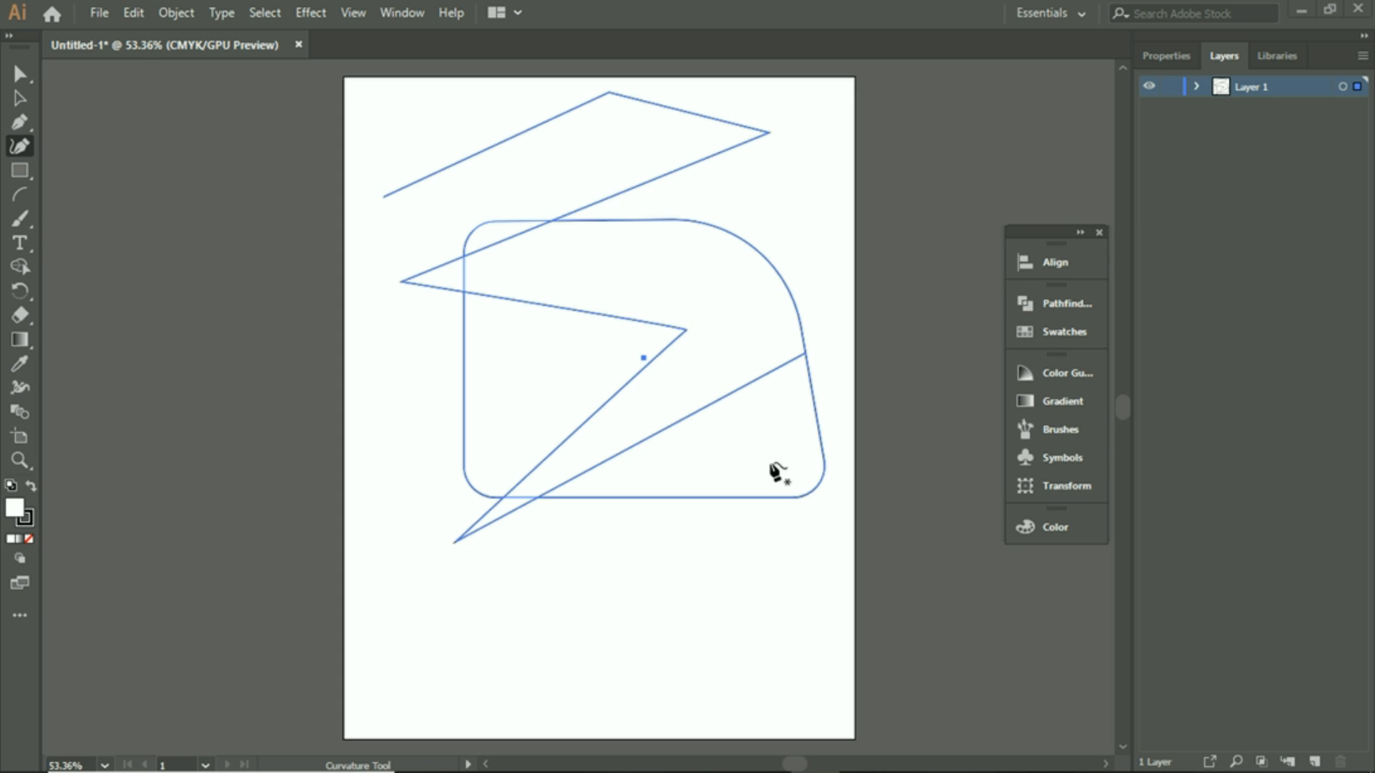
Draw two wide rectangles and a square with the Rectangle tool, and a large circle overlapping them with the Ellipse tool
{"action": "left_click", "coordinate": [19, 171]}
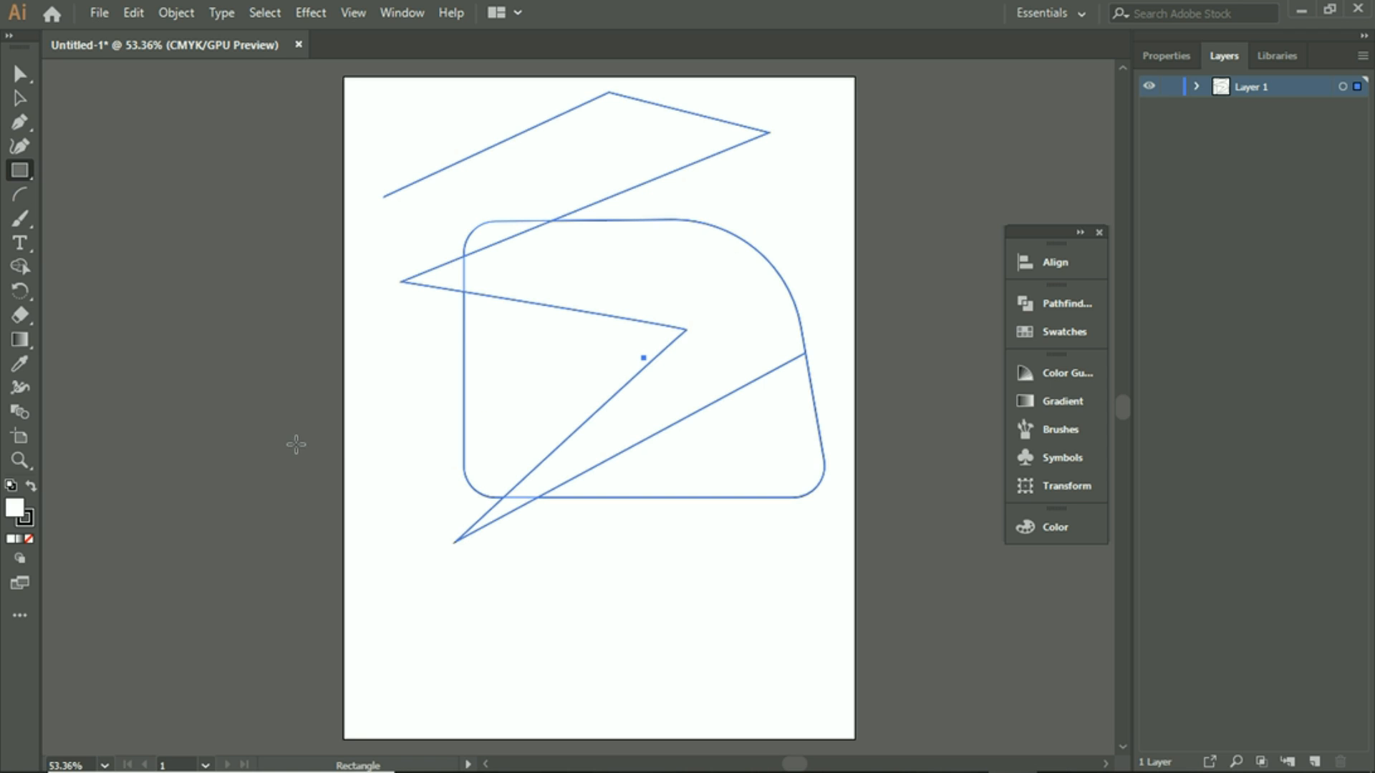
{"action": "left_click_drag", "start_coordinate": [356, 472], "coordinate": [777, 653]}
{"action": "left_click_drag", "start_coordinate": [376, 317], "coordinate": [669, 420]}
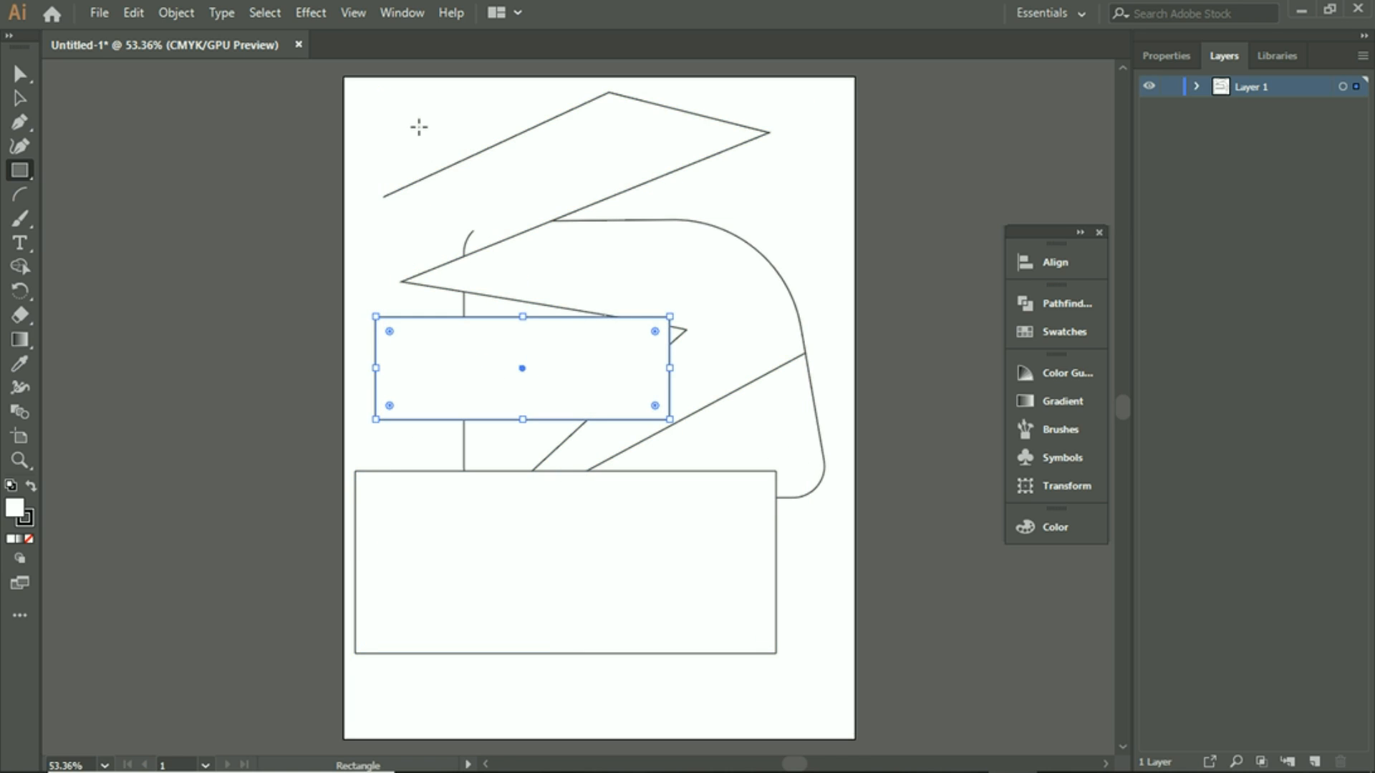
{"action": "left_click_drag", "start_coordinate": [419, 128], "coordinate": [694, 297]}
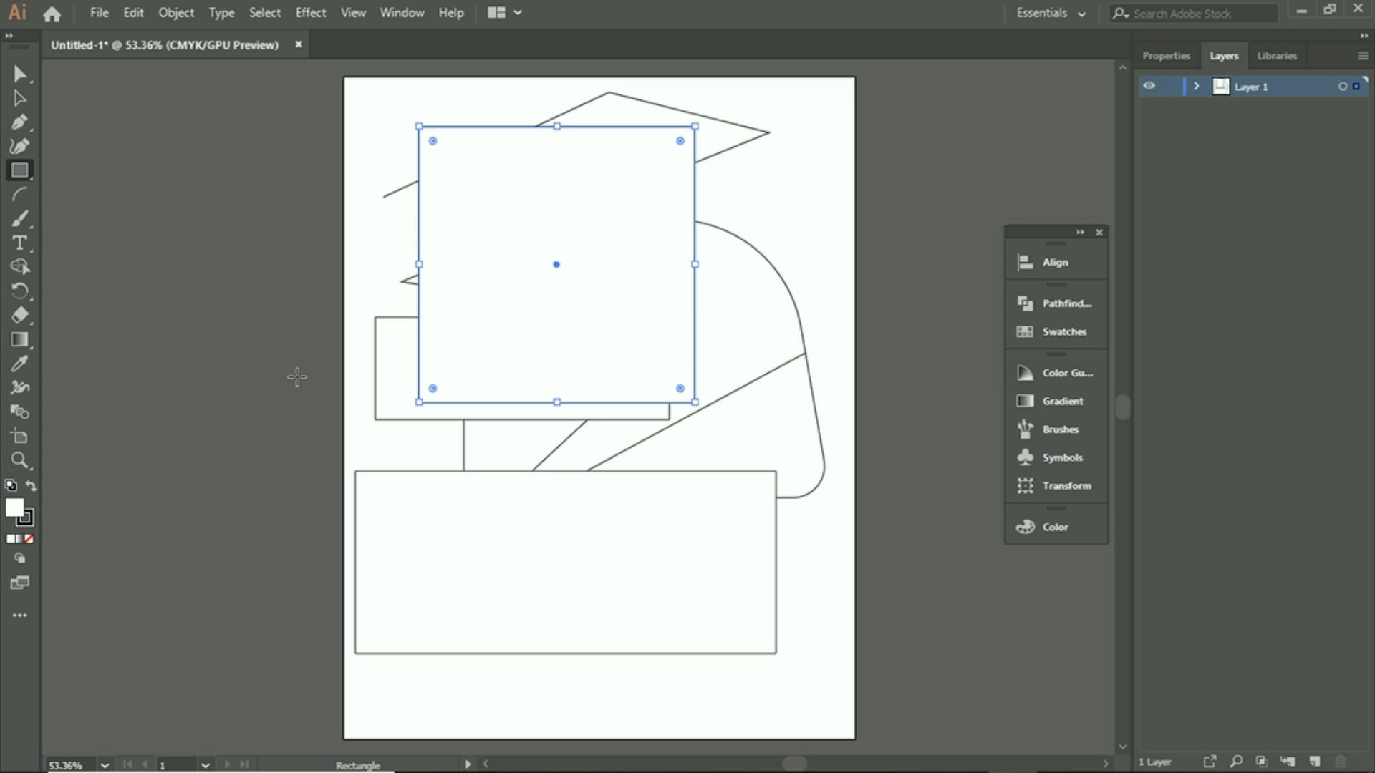
{"action": "left_click_drag", "start_coordinate": [20, 170], "coordinate": [115, 194]}
{"action": "left_click_drag", "start_coordinate": [391, 201], "coordinate": [731, 605]}
Undo the circle, the square and both rectangles
{"action": "key", "text": "ctrl"}
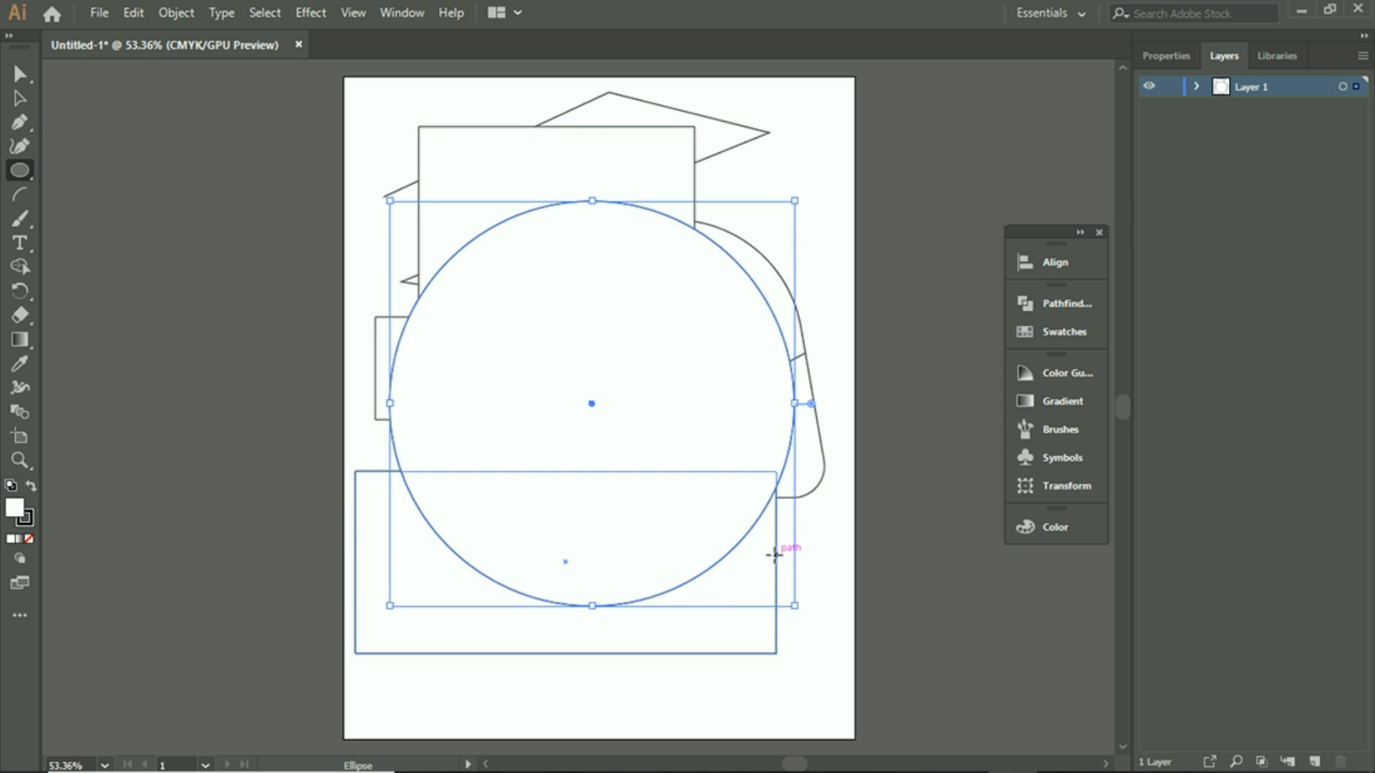
{"action": "key", "text": "ctrl+z"}
{"action": "key", "text": "ctrl+z"}
{"action": "key", "text": "ctrl+z"}
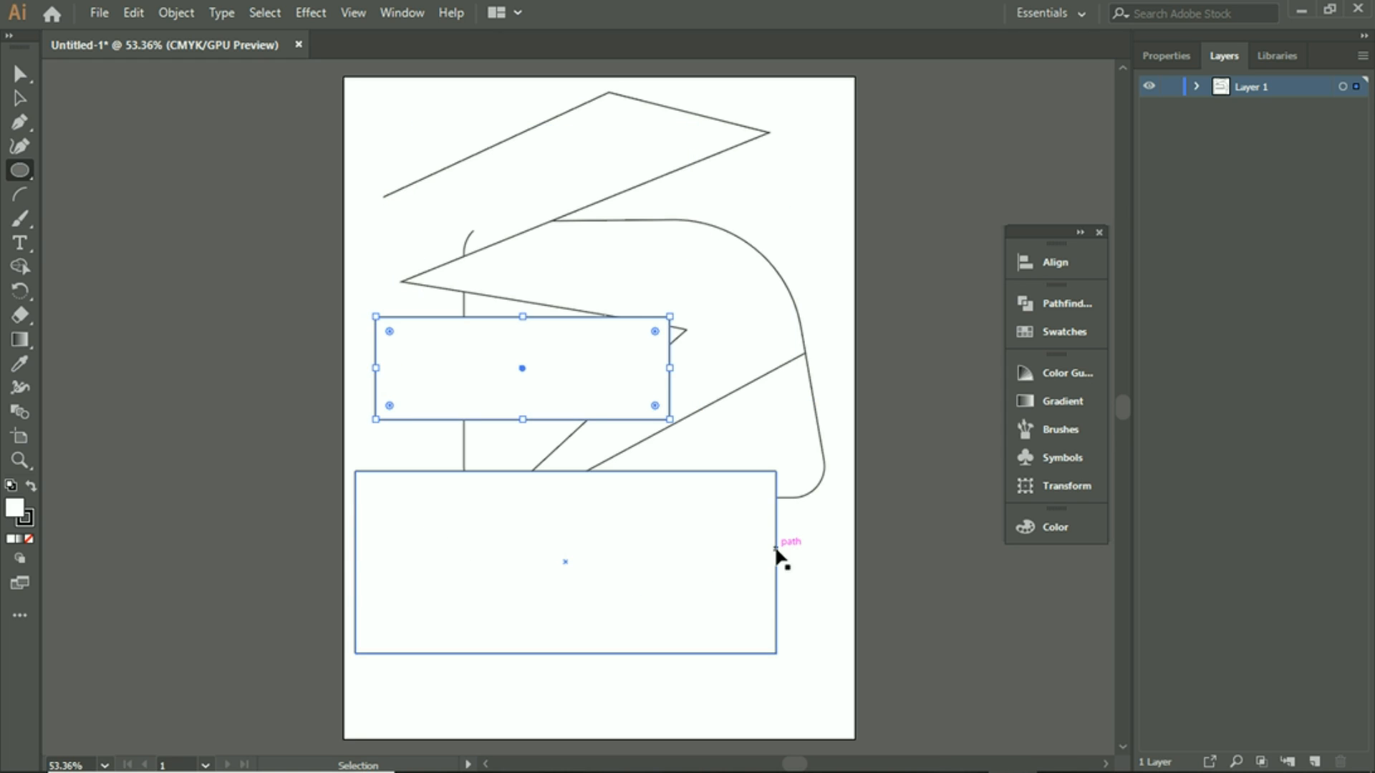
{"action": "key", "text": "ctrl+z"}
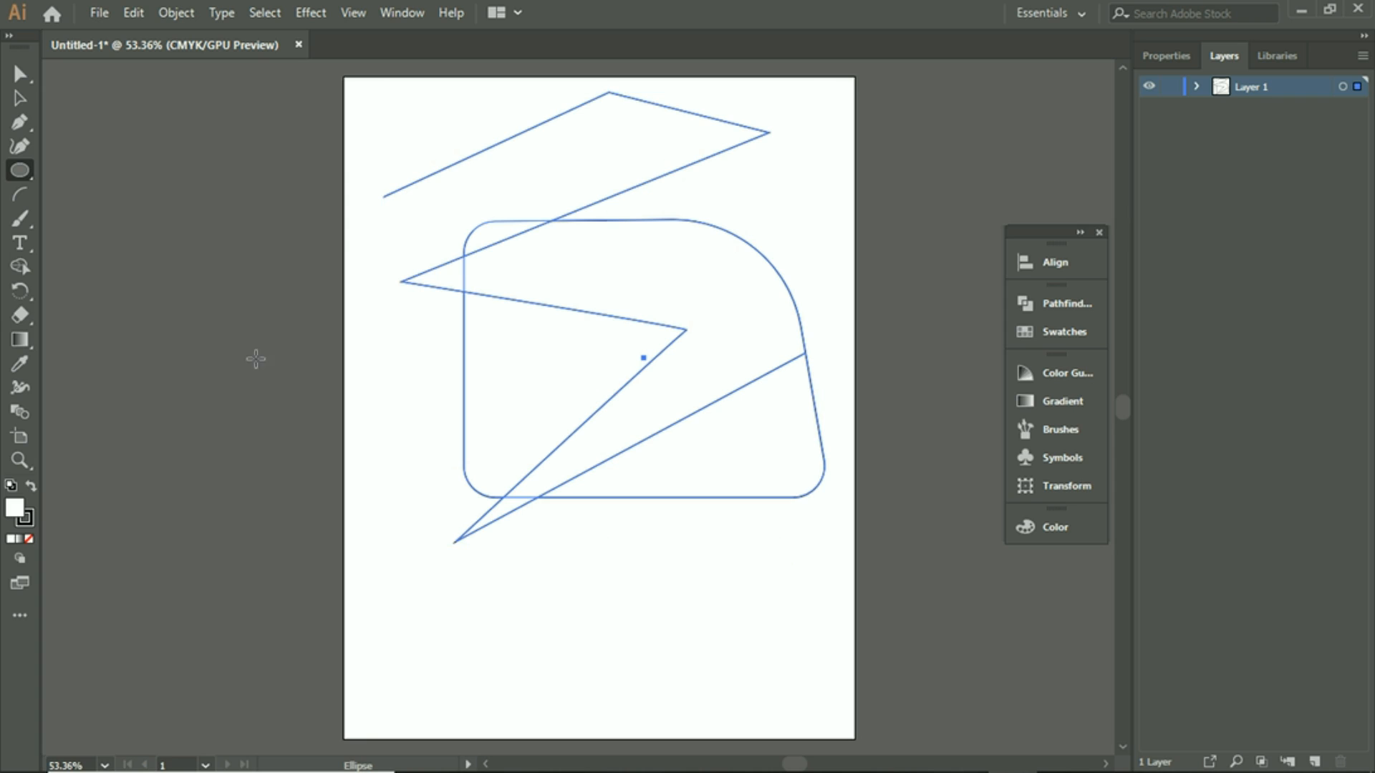
Create a 3-sided polygon with a radius of 0.6944 in beside the rounded shape's left edge with the Polygon tool
{"action": "left_click_drag", "start_coordinate": [30, 170], "coordinate": [86, 224]}
{"action": "left_click", "coordinate": [401, 448]}
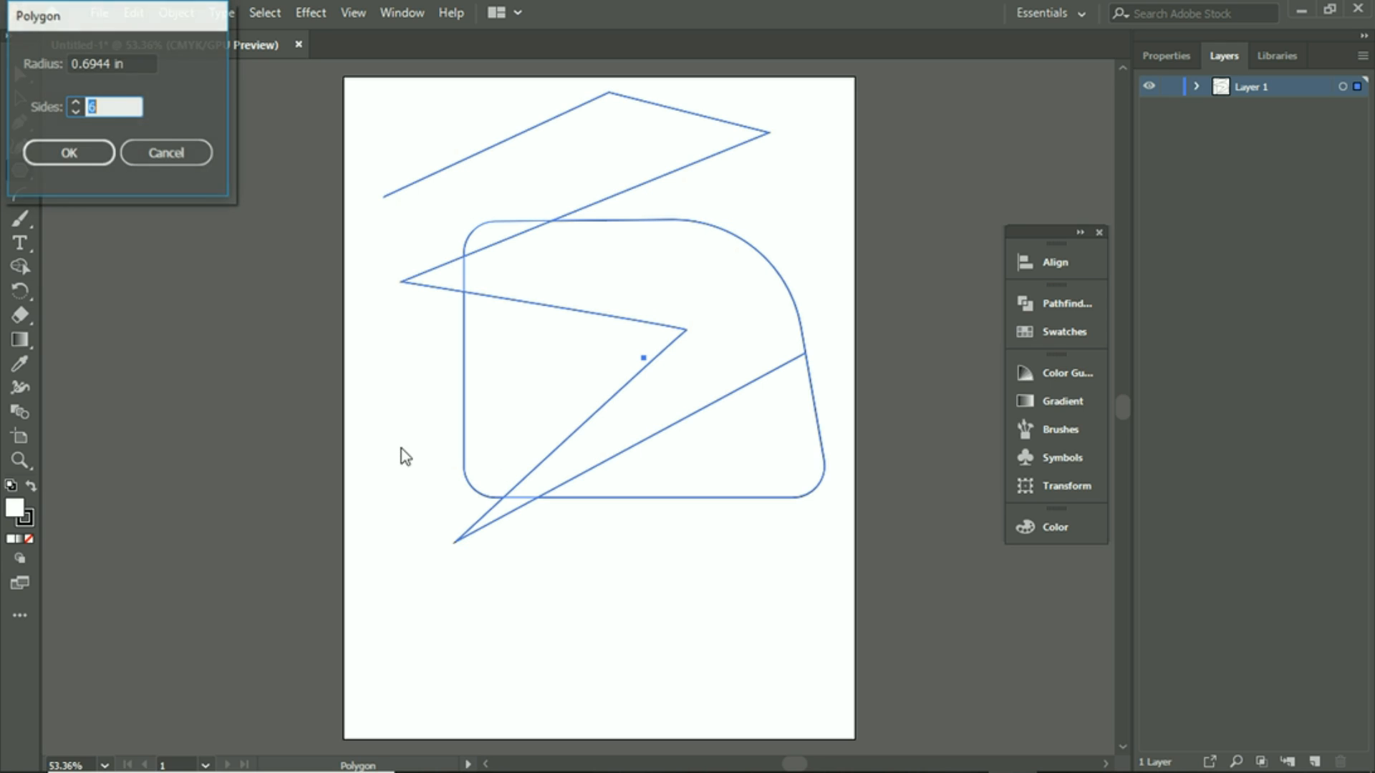
{"action": "left_click", "coordinate": [76, 112]}
{"action": "left_click", "coordinate": [69, 153]}
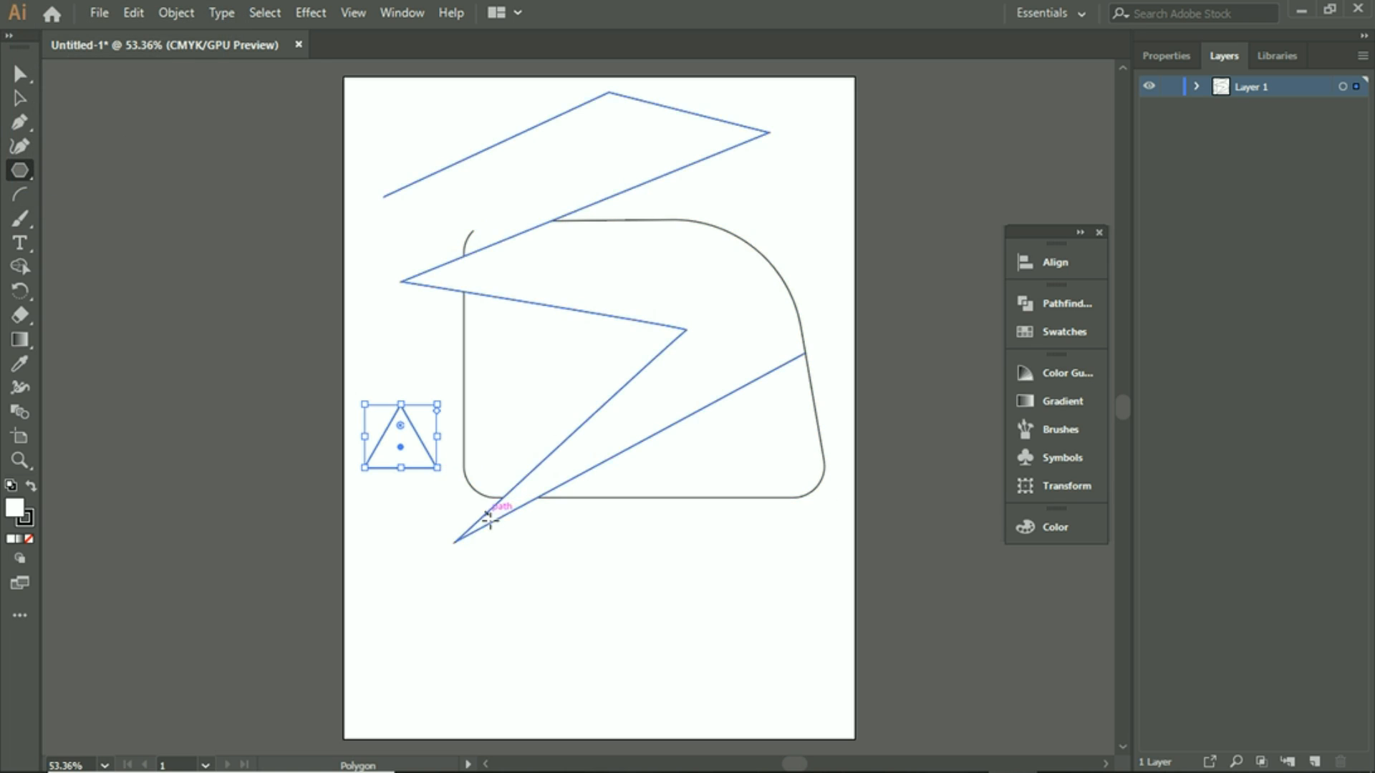
Create a hexagon with a radius of 0.6944 in below the zigzag, and undo both polygons
{"action": "left_click", "coordinate": [542, 589]}
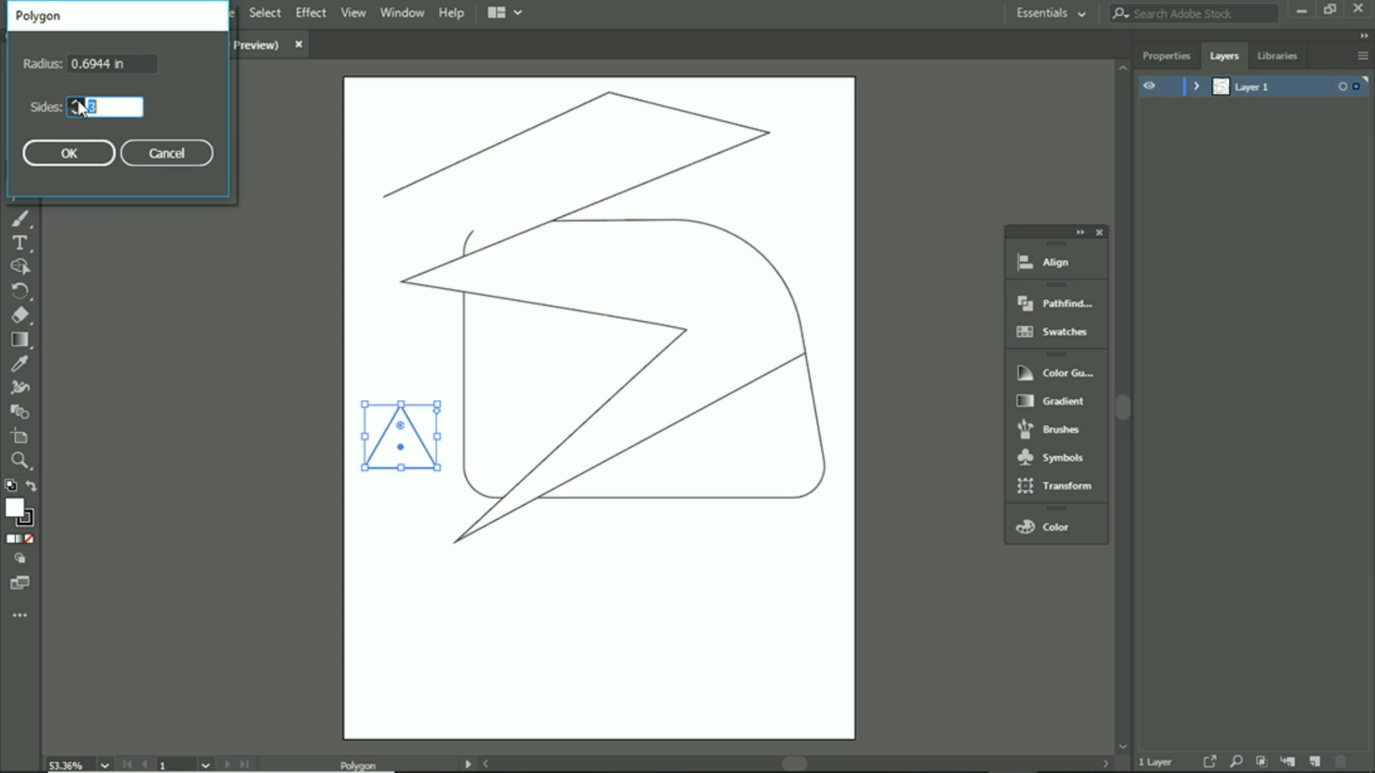
{"action": "type", "text": "5"}
{"action": "left_click", "coordinate": [93, 153]}
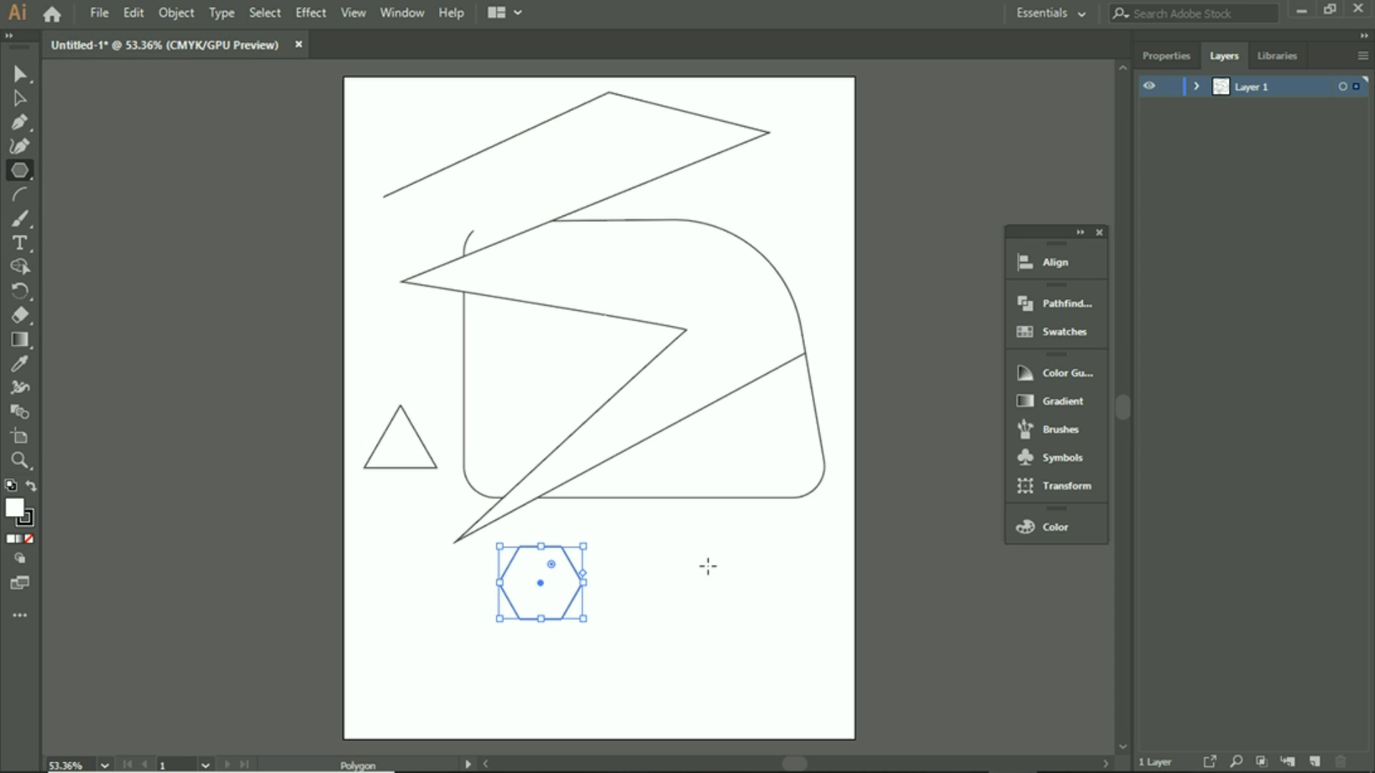
{"action": "key", "text": "ctrl+z"}
{"action": "key", "text": "ctrl+z"}
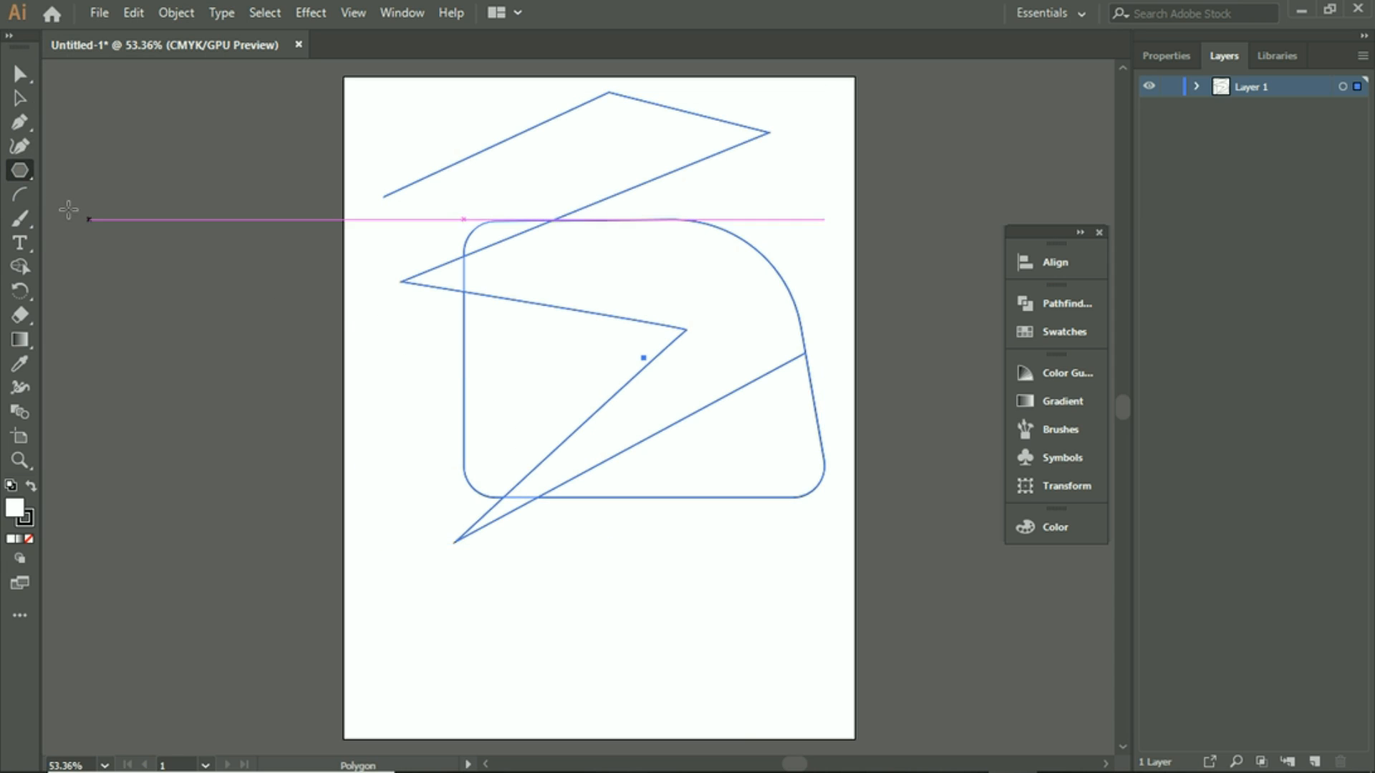
Create an 8-pointed star with radii of 0.3472 in and 0.6944 in below the zigzag with the Star tool
{"action": "left_click_drag", "start_coordinate": [15, 174], "coordinate": [139, 250]}
{"action": "left_click", "coordinate": [556, 623]}
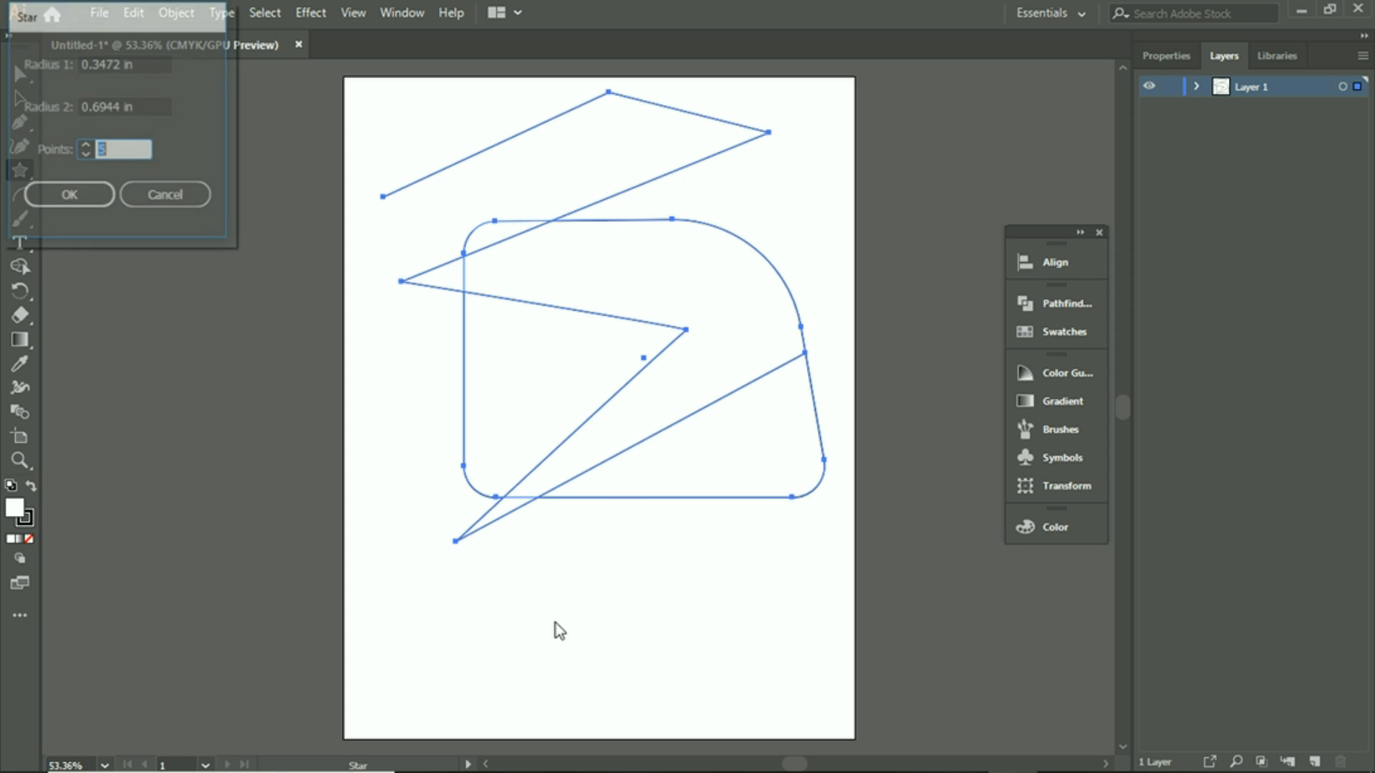
{"action": "type", "text": "8"}
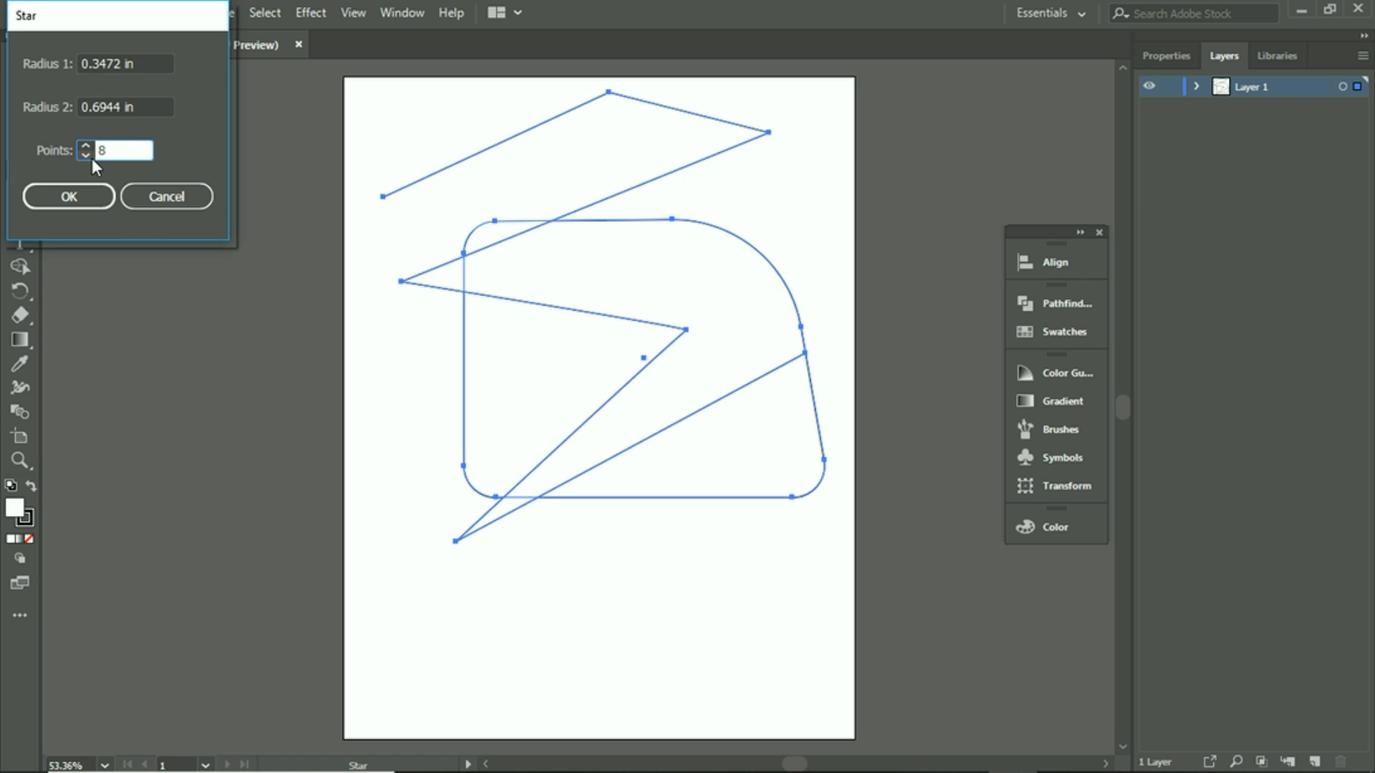
{"action": "left_click", "coordinate": [87, 205]}
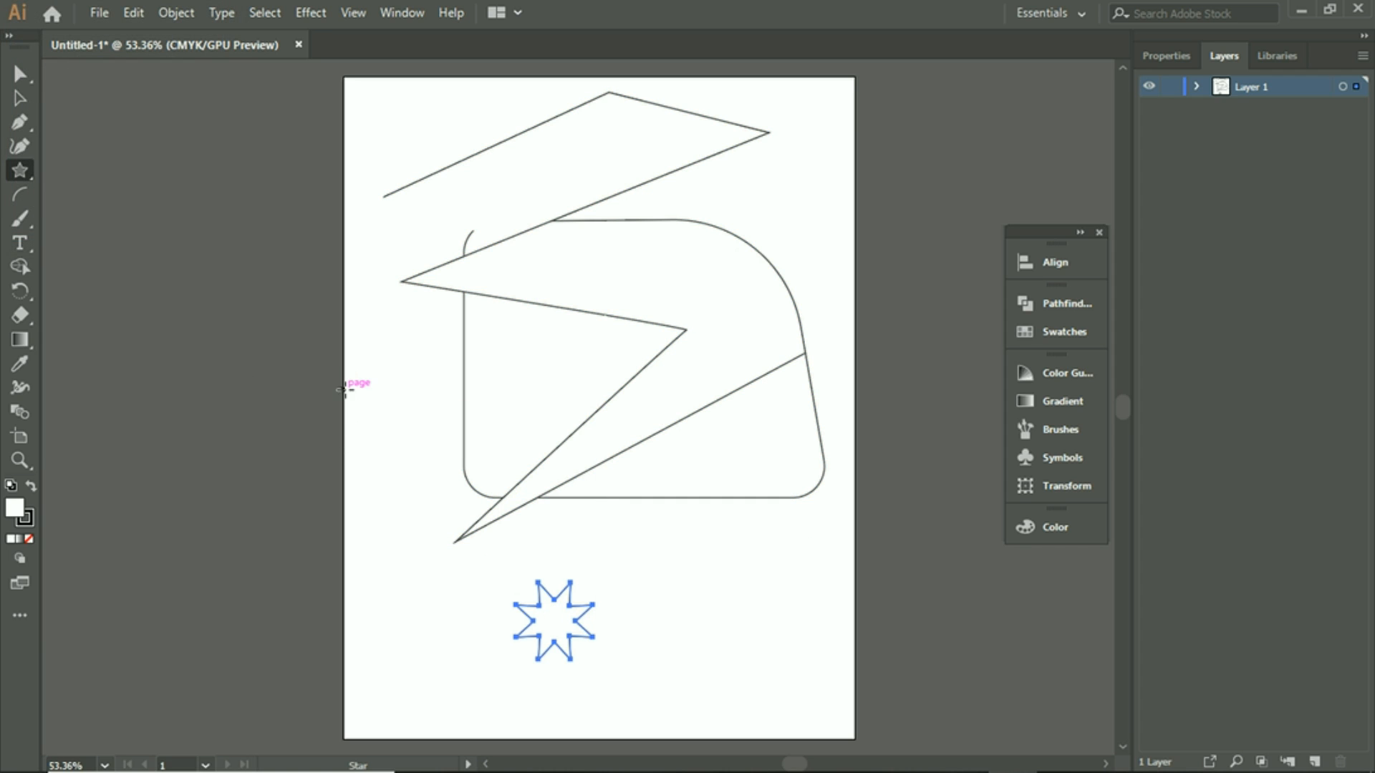
Draw a larger, slightly rotated 8-pointed star freehand over the artboard's left edge, and undo both stars
{"action": "mouse_move", "coordinate": [365, 393]}
{"action": "left_mouse_down"}
{"action": "mouse_move", "coordinate": [731, 659]}
{"action": "mouse_move", "coordinate": [415, 485]}
{"action": "left_mouse_up"}
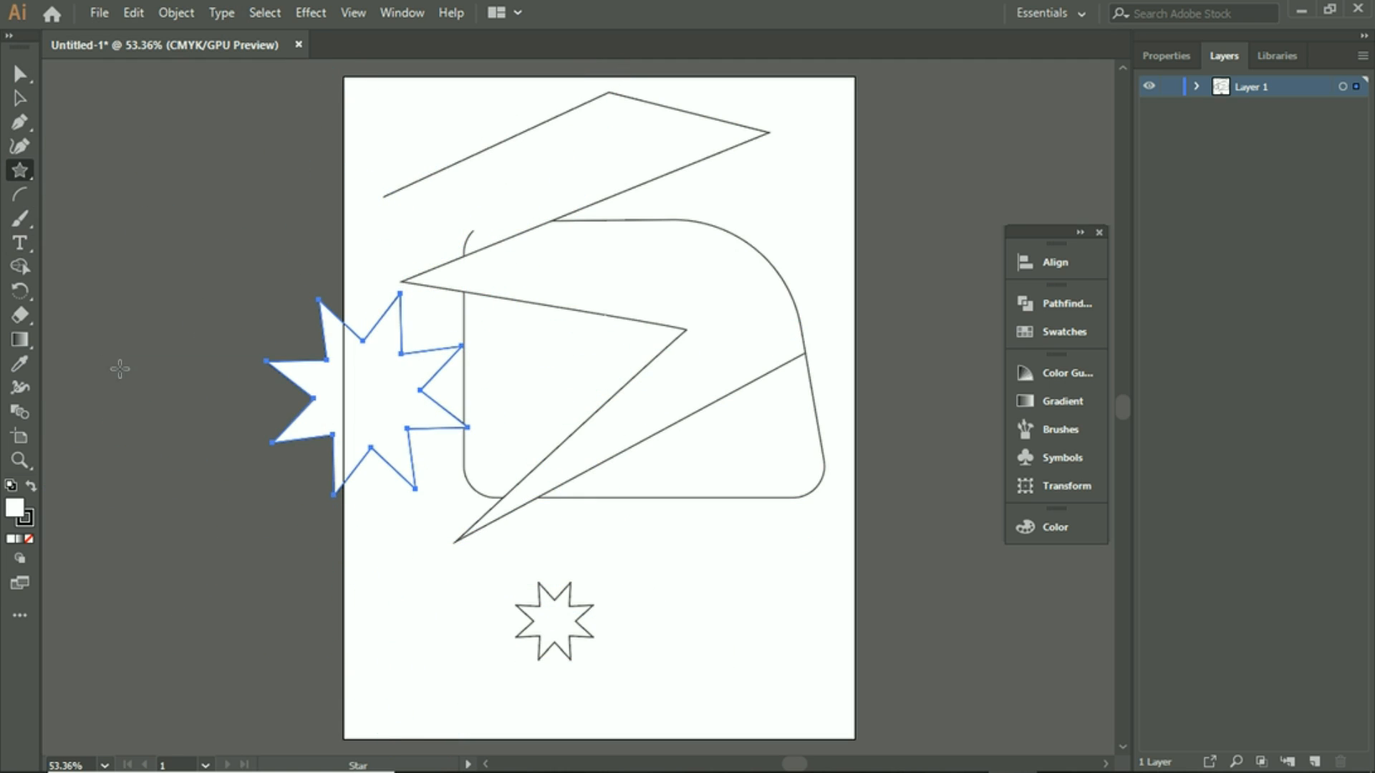
{"action": "key", "text": "ctrl+z"}
{"action": "key", "text": "ctrl+z"}
{"action": "key", "text": "ctrl+z"}
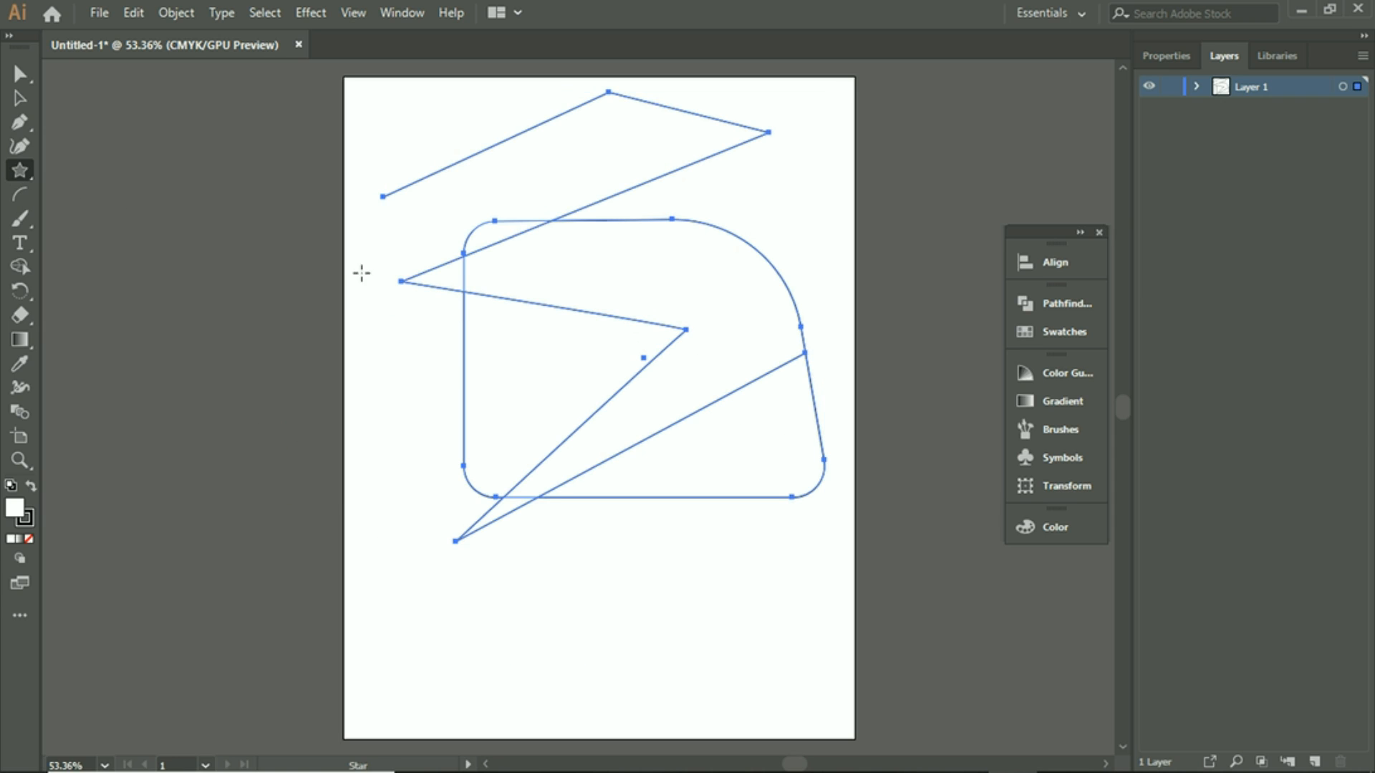
Draw a very large star and a second one freehand over the artboard's upper left area, and undo them
{"action": "left_click_drag", "start_coordinate": [580, 461], "coordinate": [617, 510]}
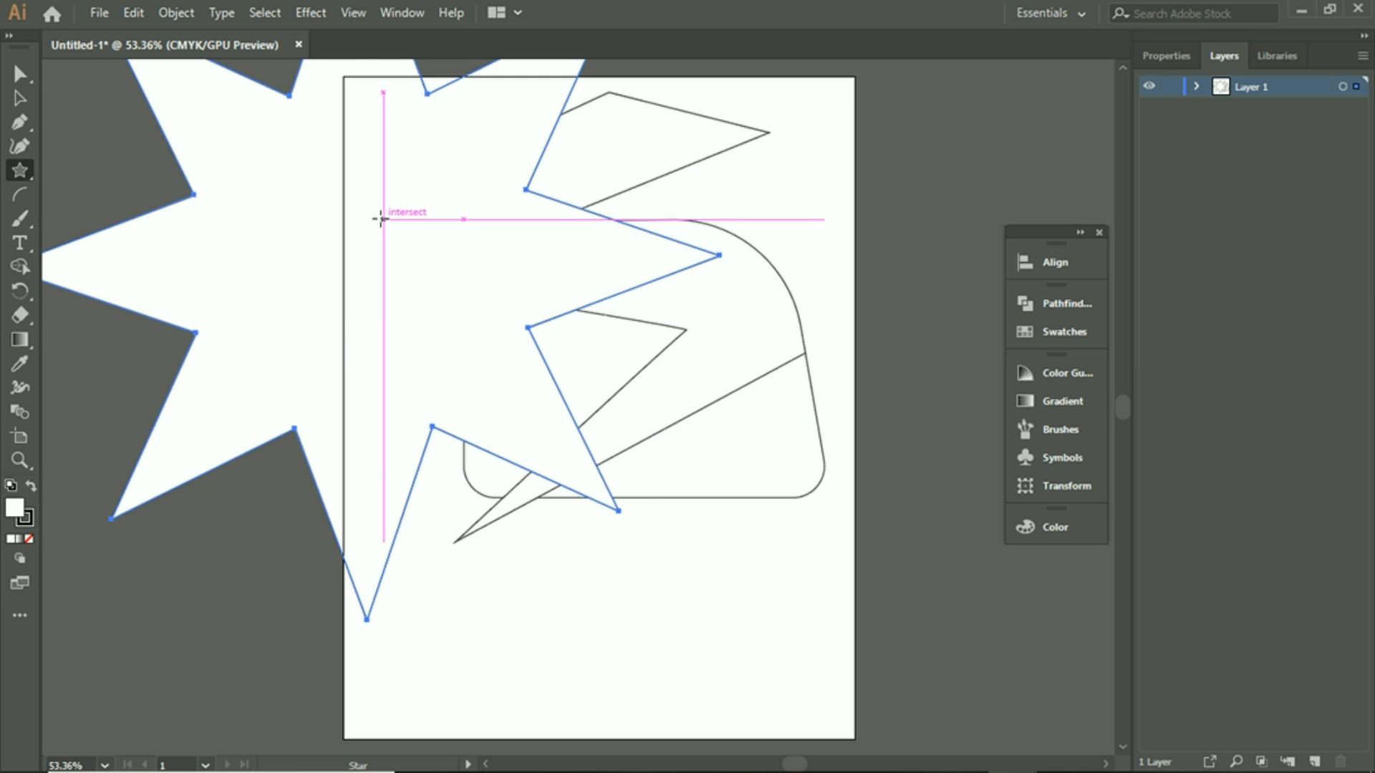
{"action": "left_click_drag", "start_coordinate": [381, 215], "coordinate": [532, 379]}
{"action": "key", "text": "ctrl+z"}
{"action": "key", "text": "ctrl+z"}
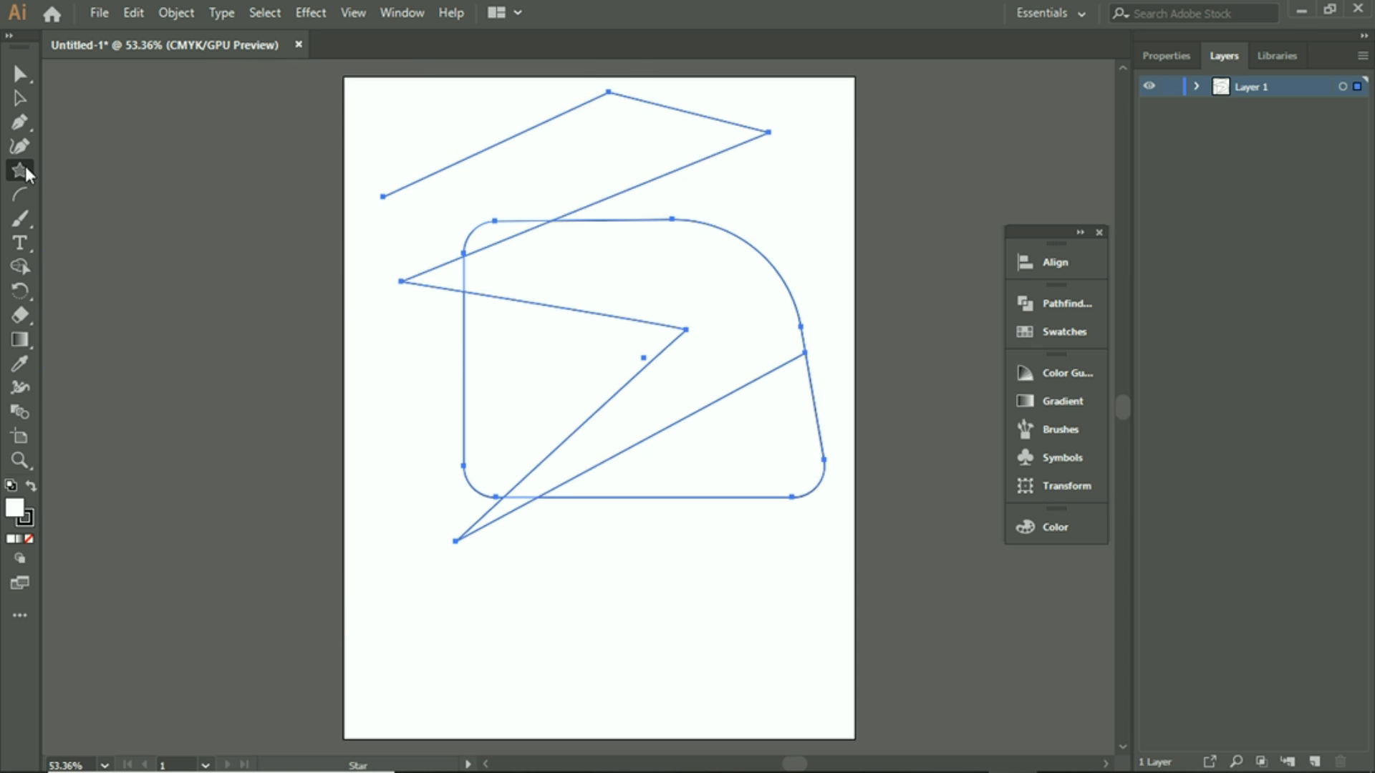
Draw a horizontal, a 45-degree diagonal and a rising slanted line below the zigzag with the Line Segment tool, undoing them all
{"action": "left_click_drag", "start_coordinate": [24, 166], "coordinate": [102, 265]}
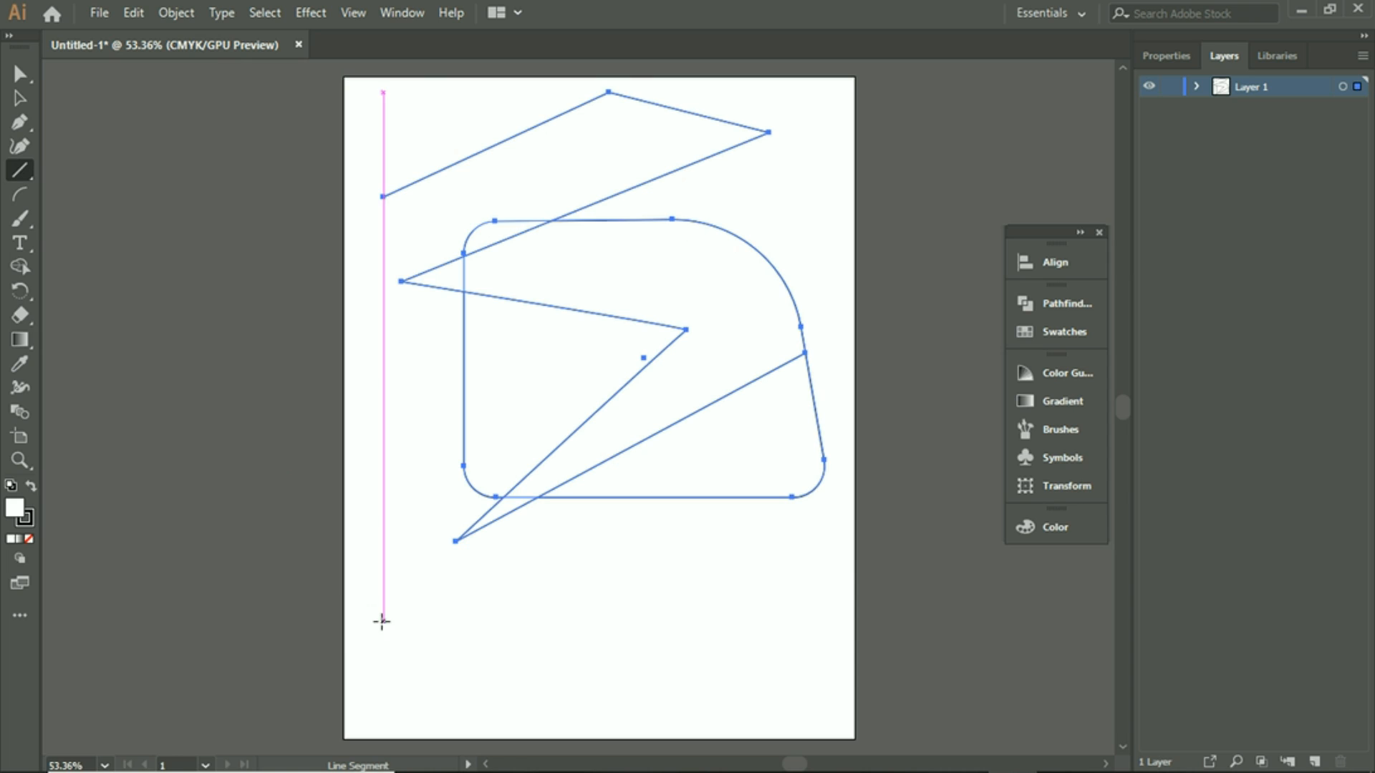
{"action": "left_click_drag", "start_coordinate": [384, 621], "coordinate": [729, 621]}
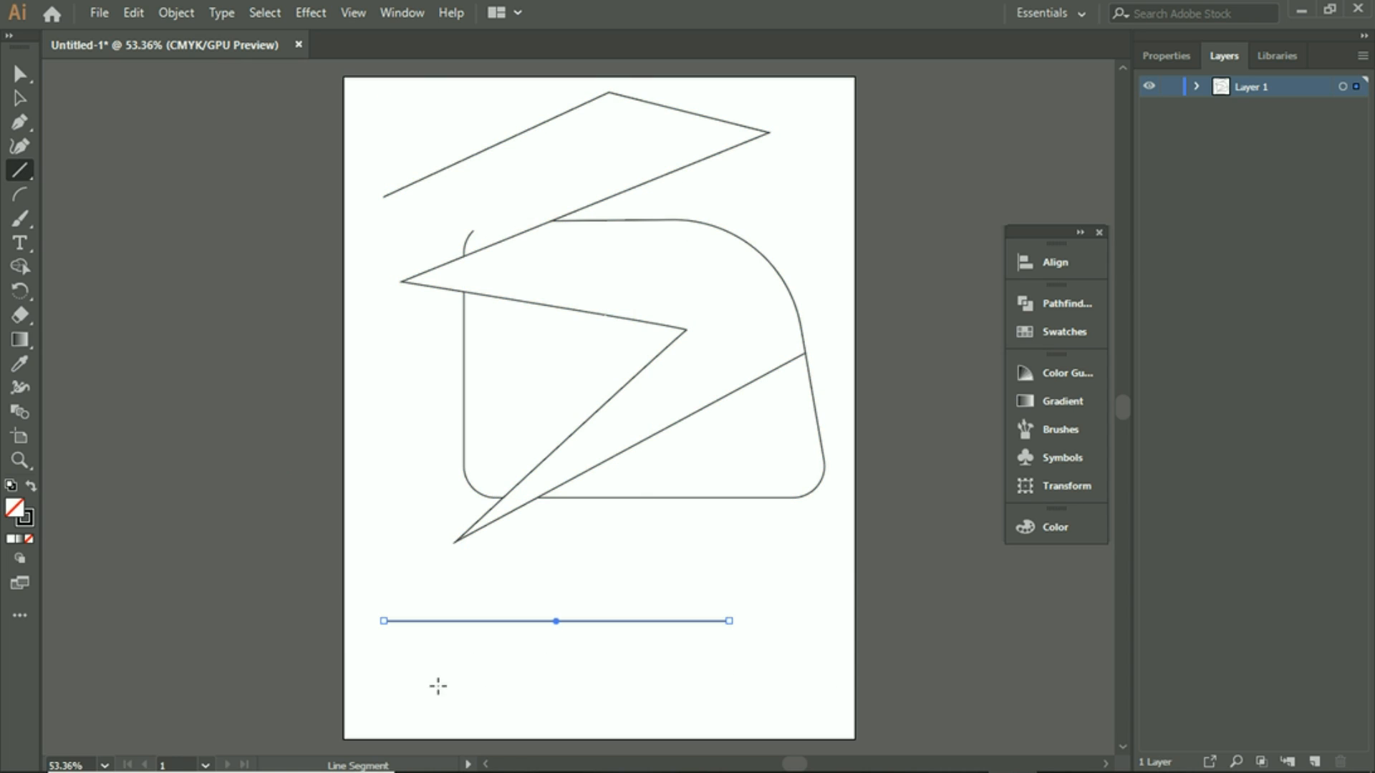
{"action": "left_click_drag", "start_coordinate": [423, 680], "coordinate": [578, 739]}
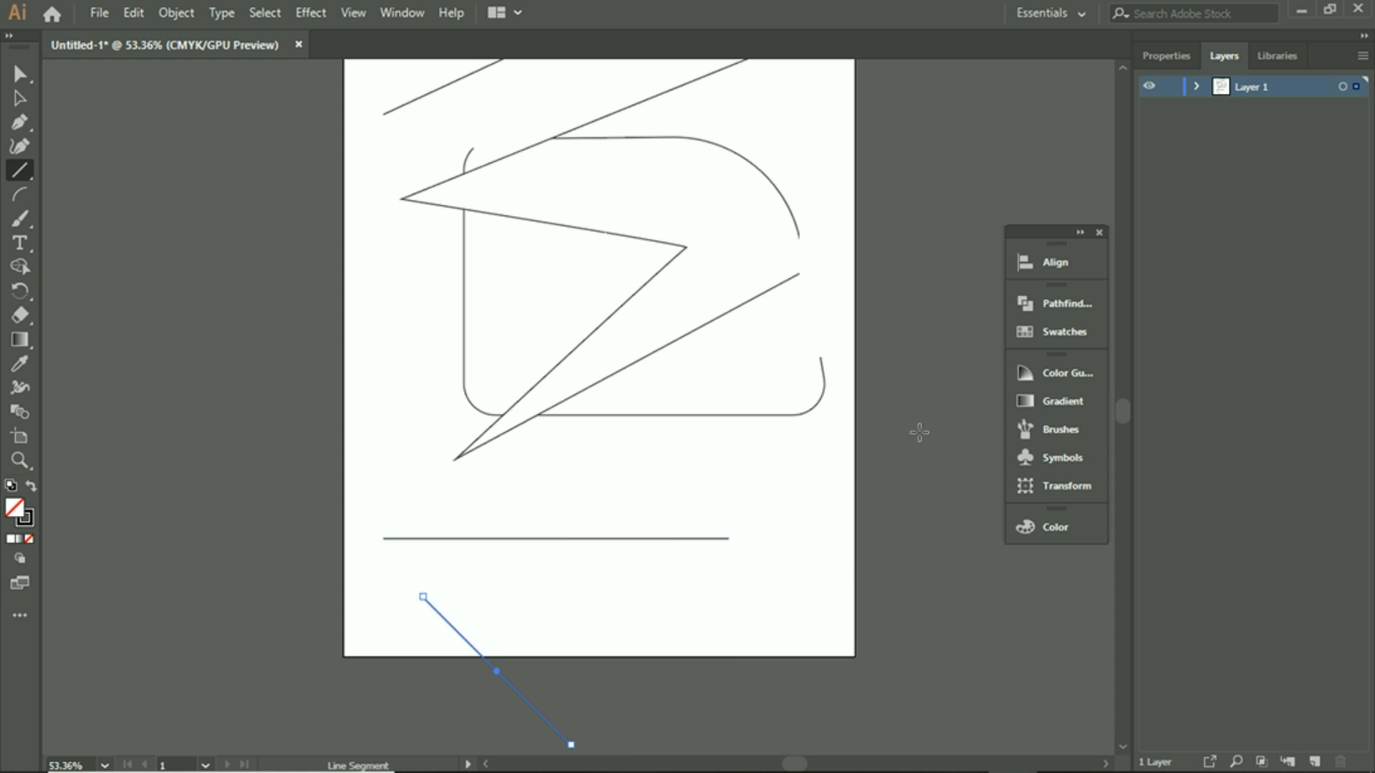
{"action": "key", "text": "ctrl+z"}
{"action": "key", "text": "ctrl+z"}
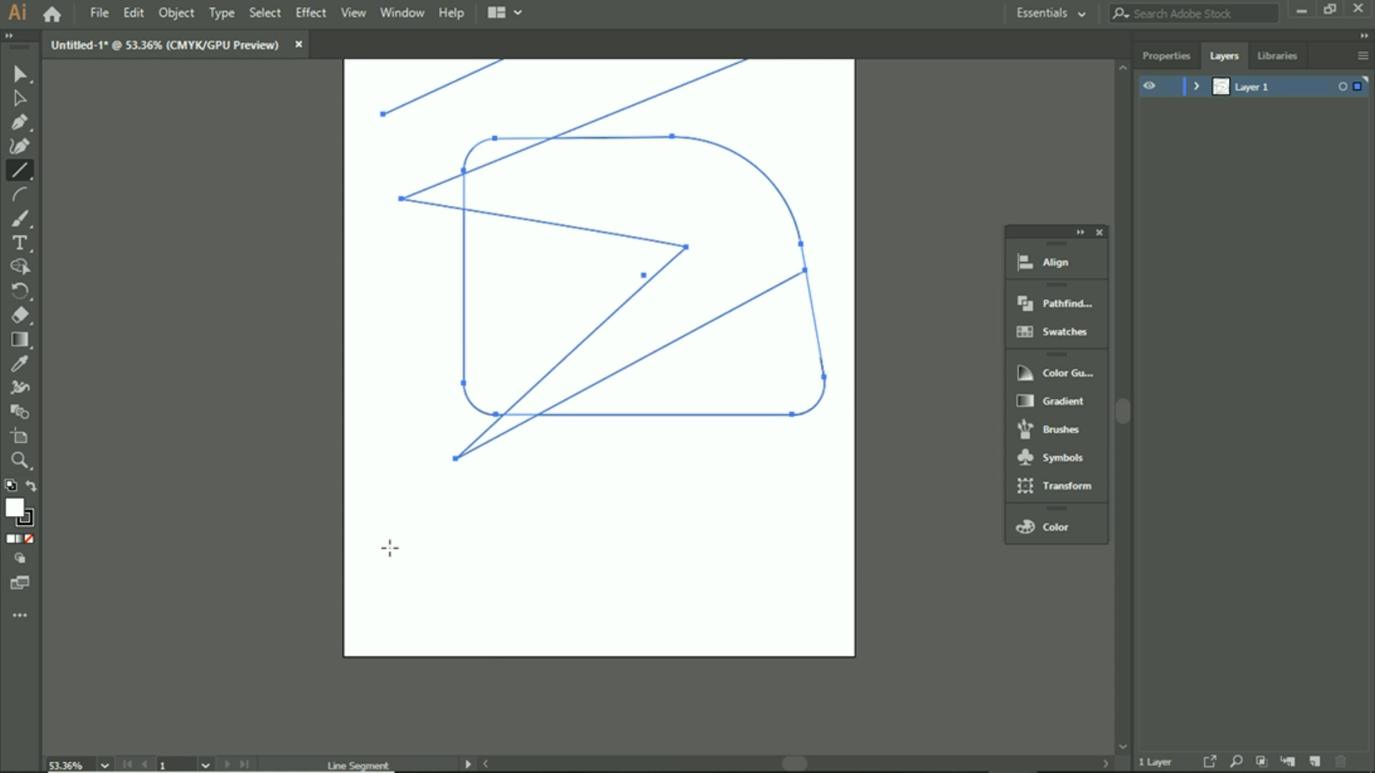
{"action": "left_click_drag", "start_coordinate": [371, 571], "coordinate": [681, 486]}
{"action": "key", "text": "ctrl+z"}
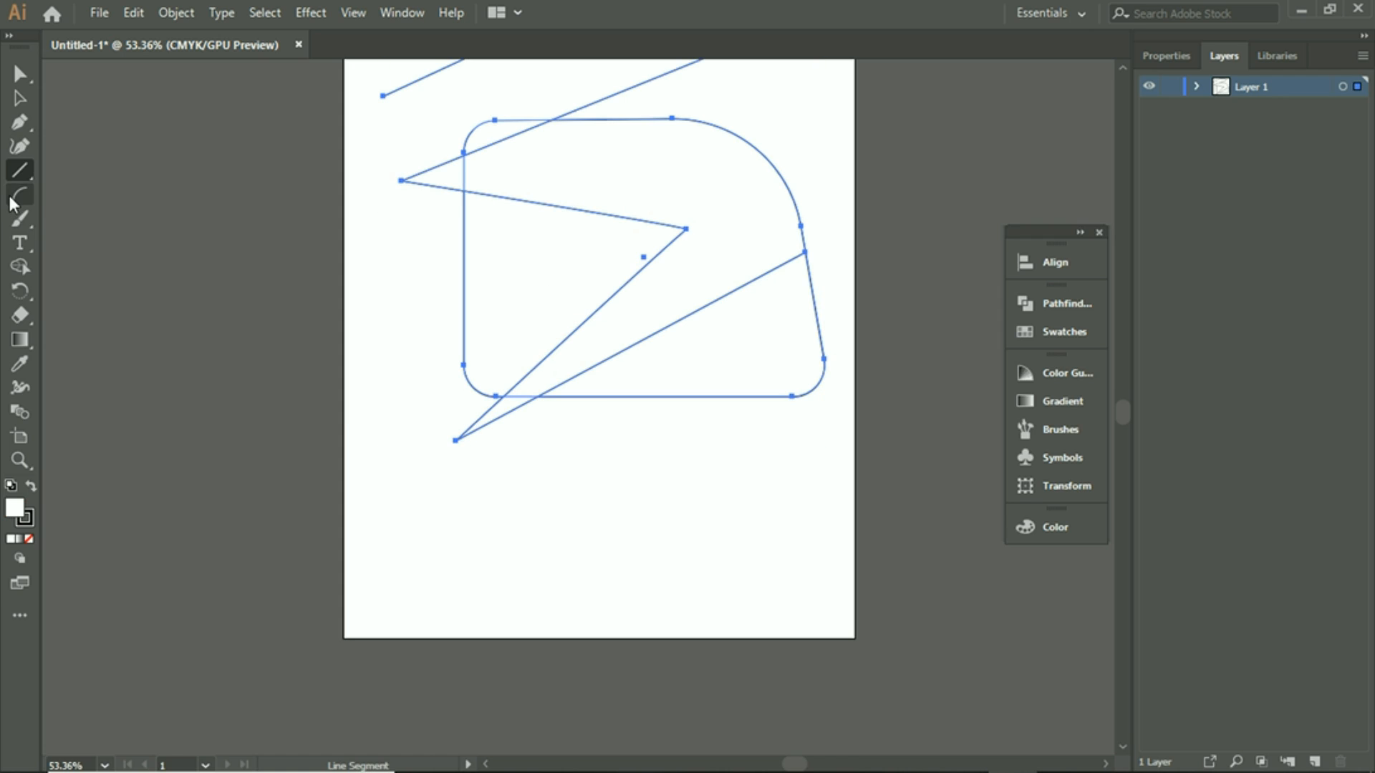
Paint a thick S-shaped stroke from below the zigzag up across the rounded shape's left edge with the Paintbrush tool
{"action": "left_click", "coordinate": [17, 217]}
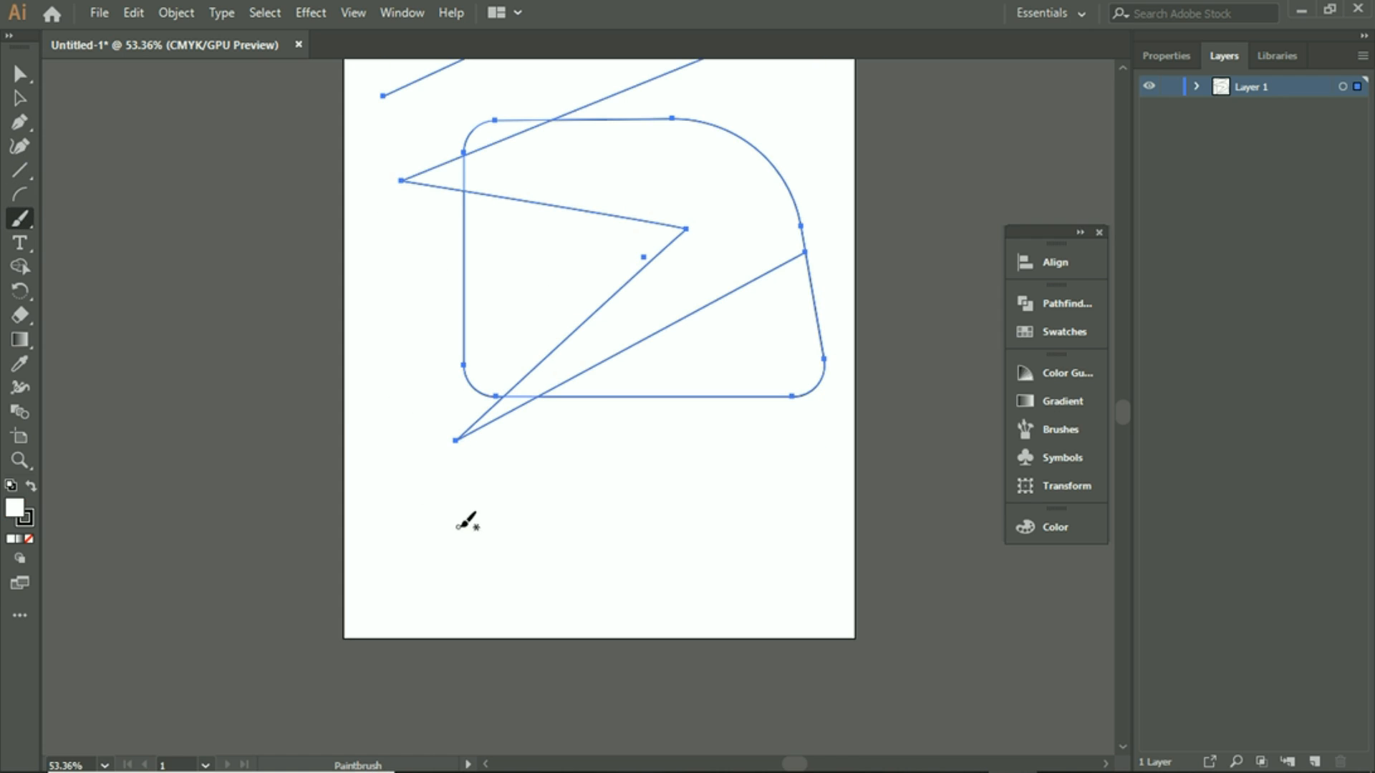
{"action": "mouse_move", "coordinate": [482, 534]}
{"action": "left_mouse_down"}
{"action": "mouse_move", "coordinate": [391, 422]}
{"action": "mouse_move", "coordinate": [428, 337]}
{"action": "mouse_move", "coordinate": [501, 281]}
{"action": "mouse_move", "coordinate": [461, 199]}
{"action": "left_mouse_up"}
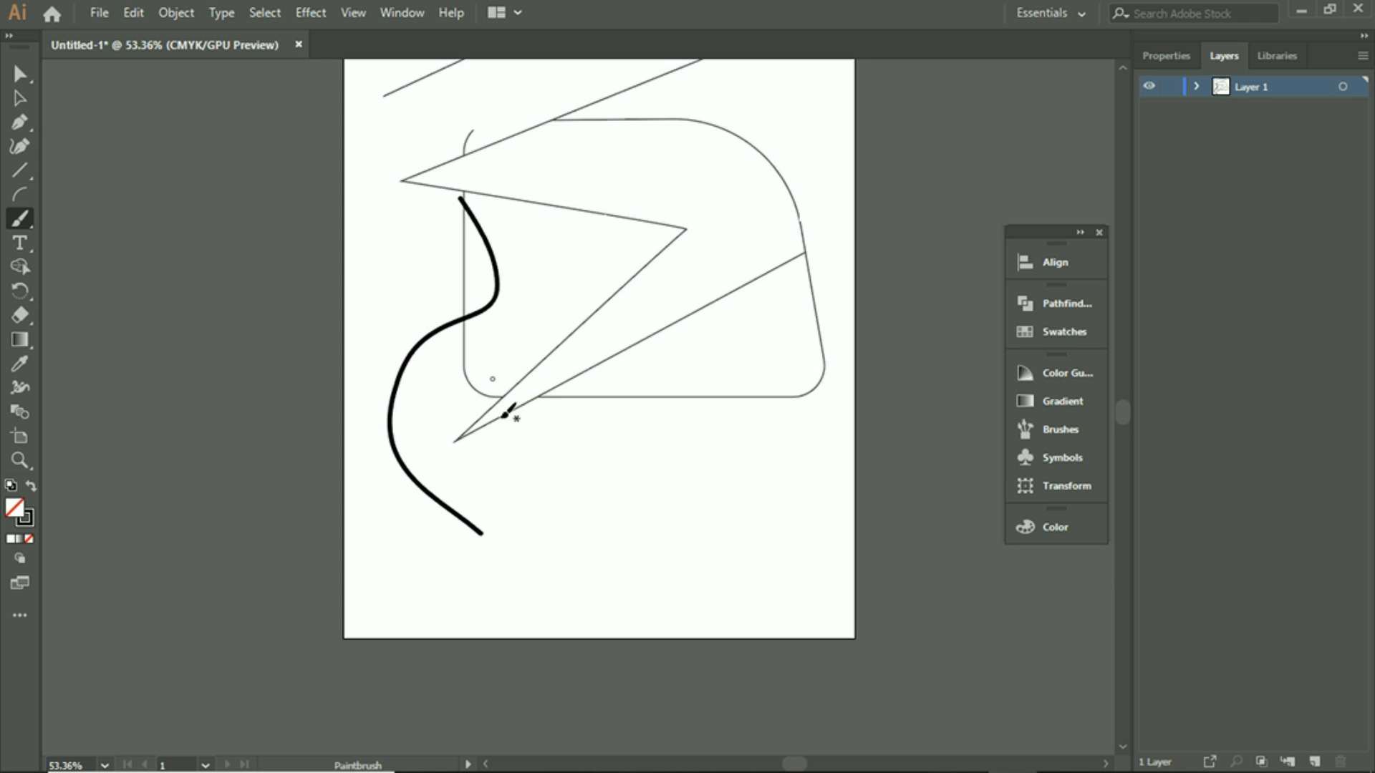
Paint a thick S-shaped stroke across the zigzag and set the Paintbrush tool's fidelity to full Smooth
{"action": "mouse_move", "coordinate": [598, 530]}
{"action": "left_mouse_down"}
{"action": "mouse_move", "coordinate": [560, 511]}
{"action": "mouse_move", "coordinate": [551, 339]}
{"action": "mouse_move", "coordinate": [579, 166]}
{"action": "left_mouse_up"}
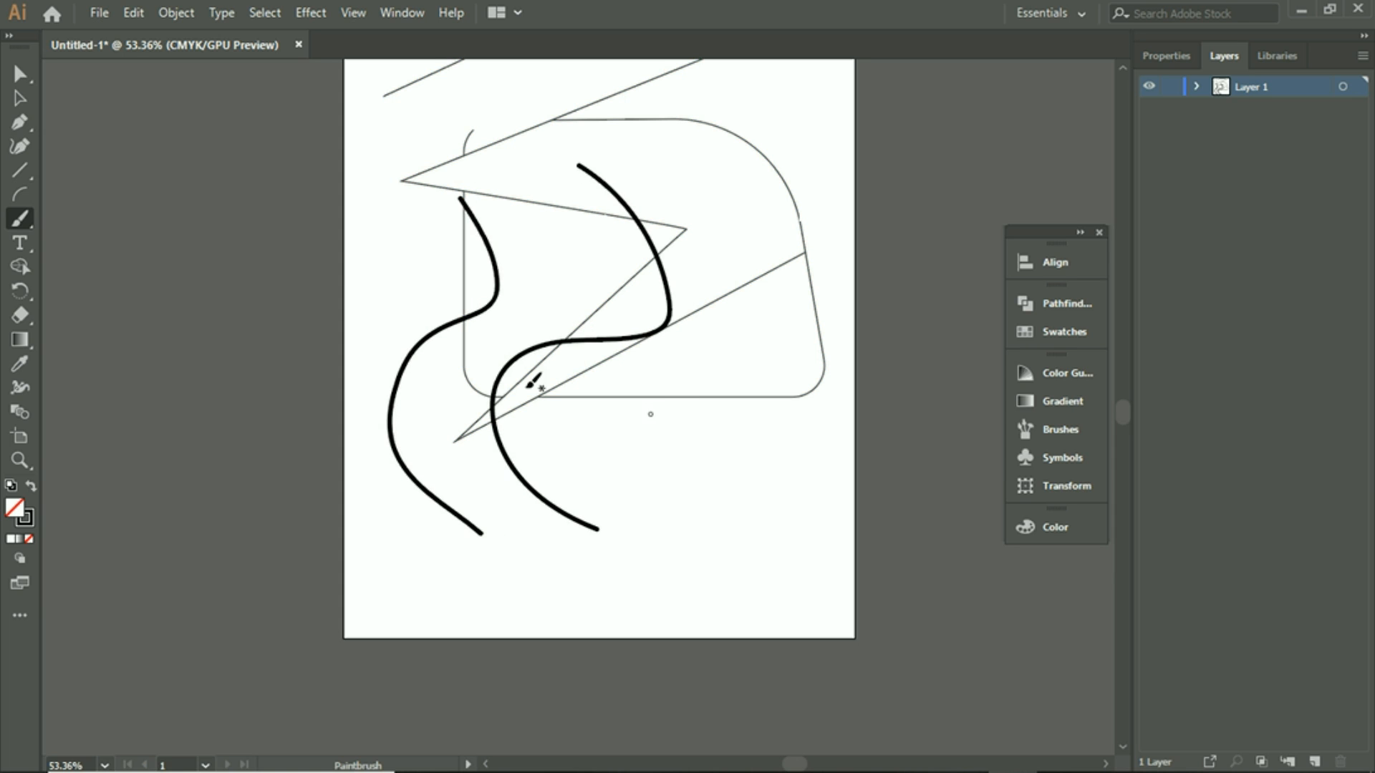
{"action": "double_click", "coordinate": [23, 227]}
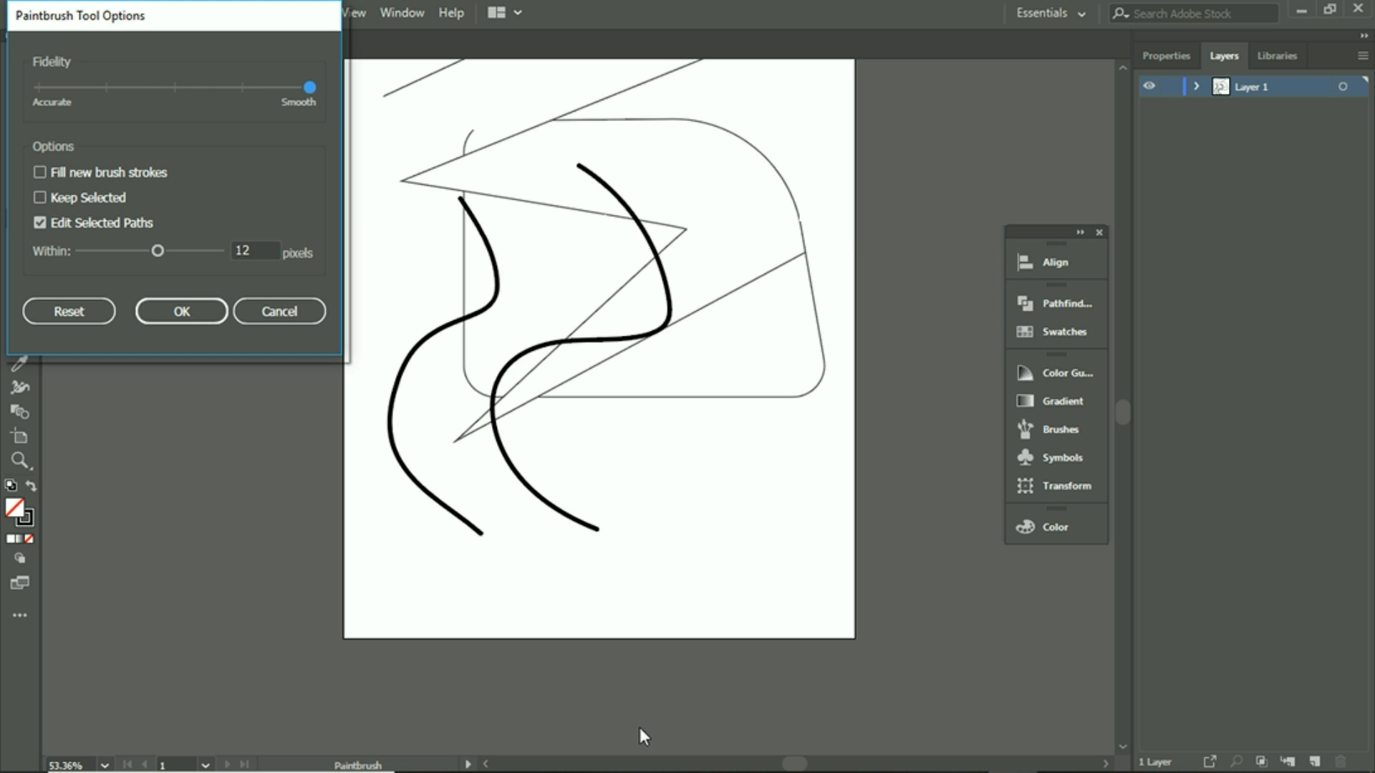
{"action": "left_click", "coordinate": [175, 315]}
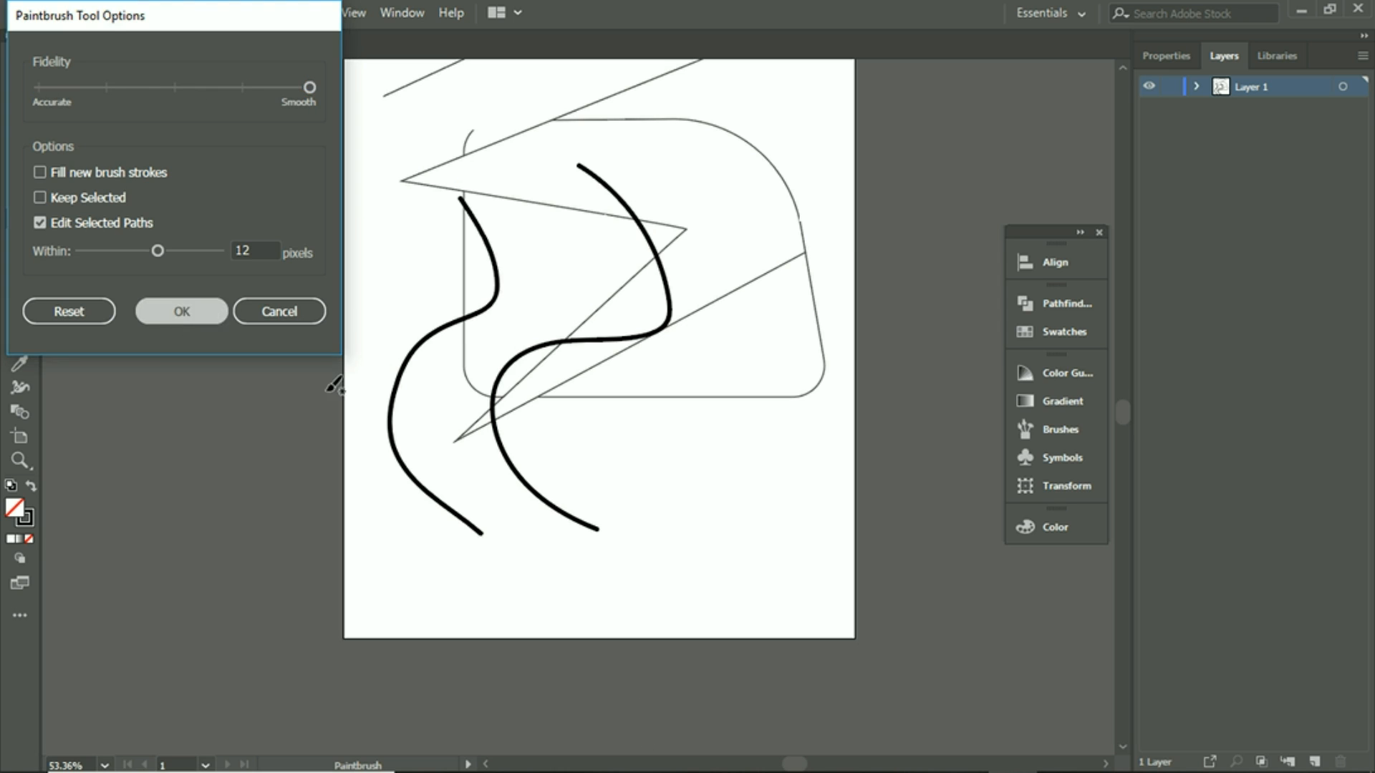
Paint three more thick S-shaped strokes over the middle and right half of the artboard with the Paintbrush tool
{"action": "mouse_move", "coordinate": [804, 565]}
{"action": "left_mouse_down"}
{"action": "mouse_move", "coordinate": [749, 417]}
{"action": "mouse_move", "coordinate": [790, 313]}
{"action": "mouse_move", "coordinate": [760, 264]}
{"action": "left_mouse_up"}
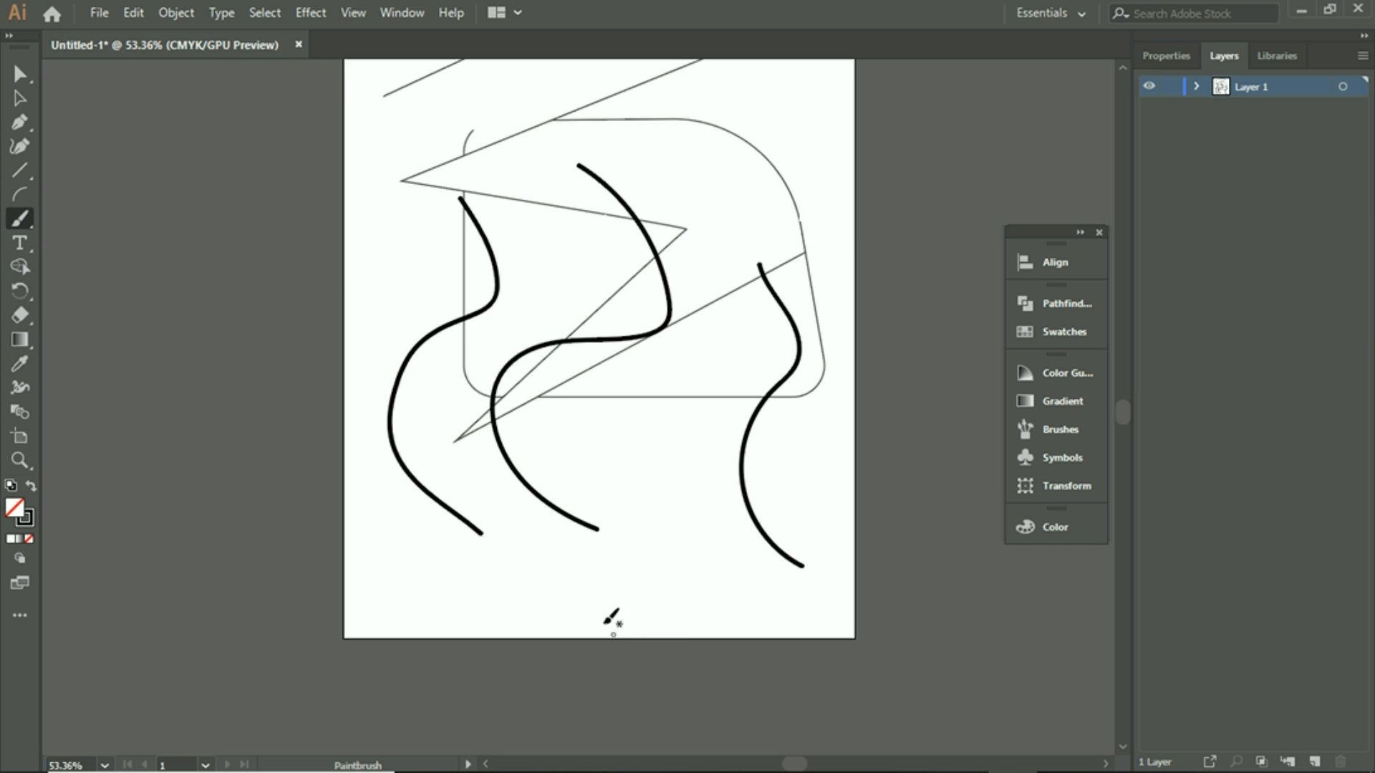
{"action": "mouse_move", "coordinate": [625, 622]}
{"action": "left_mouse_down"}
{"action": "mouse_move", "coordinate": [609, 535]}
{"action": "mouse_move", "coordinate": [734, 354]}
{"action": "mouse_move", "coordinate": [670, 254]}
{"action": "left_mouse_up"}
{"action": "mouse_move", "coordinate": [656, 604]}
{"action": "left_mouse_down"}
{"action": "mouse_move", "coordinate": [620, 552]}
{"action": "mouse_move", "coordinate": [662, 141]}
{"action": "left_mouse_up"}
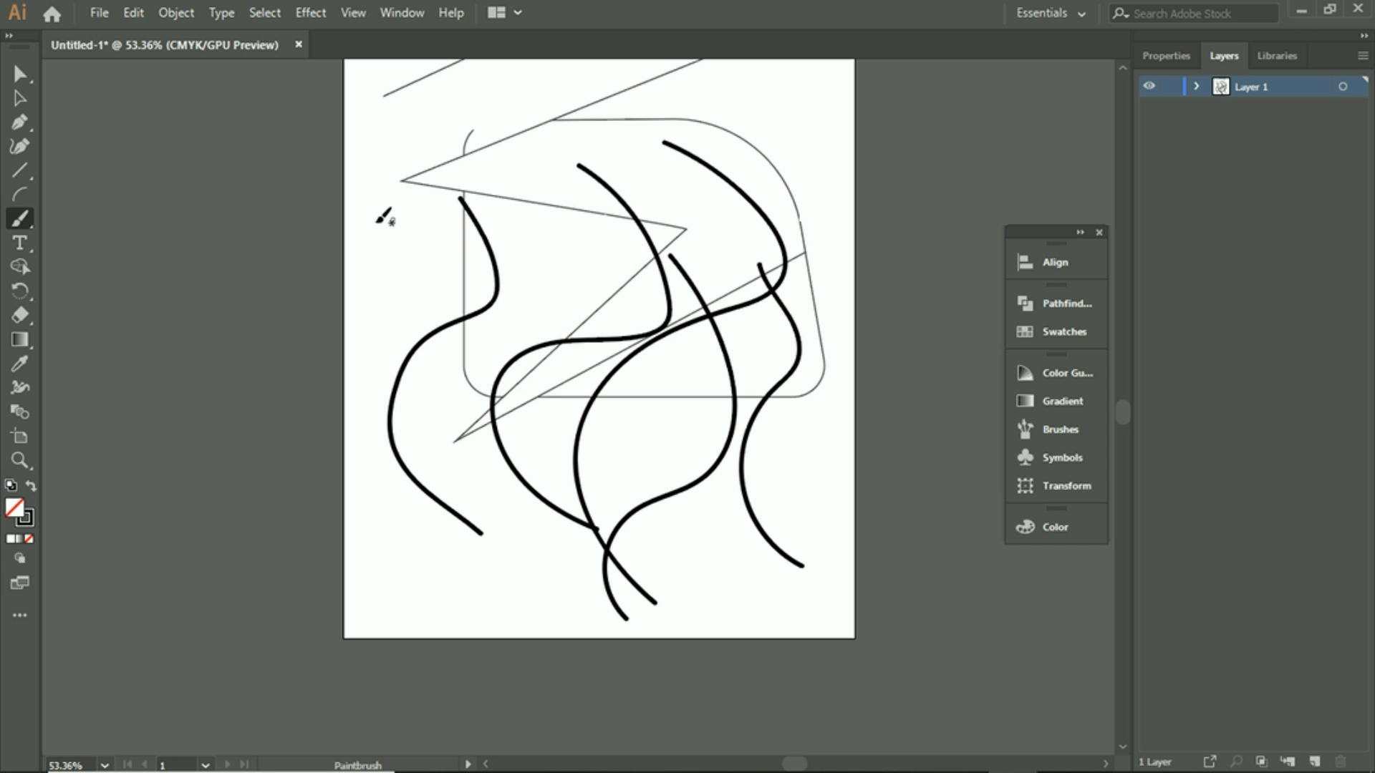
Set the Paintbrush tool's fidelity to the midpoint between Accurate and Smooth, with selected paths editable within 12 pixels
{"action": "double_click", "coordinate": [21, 218]}
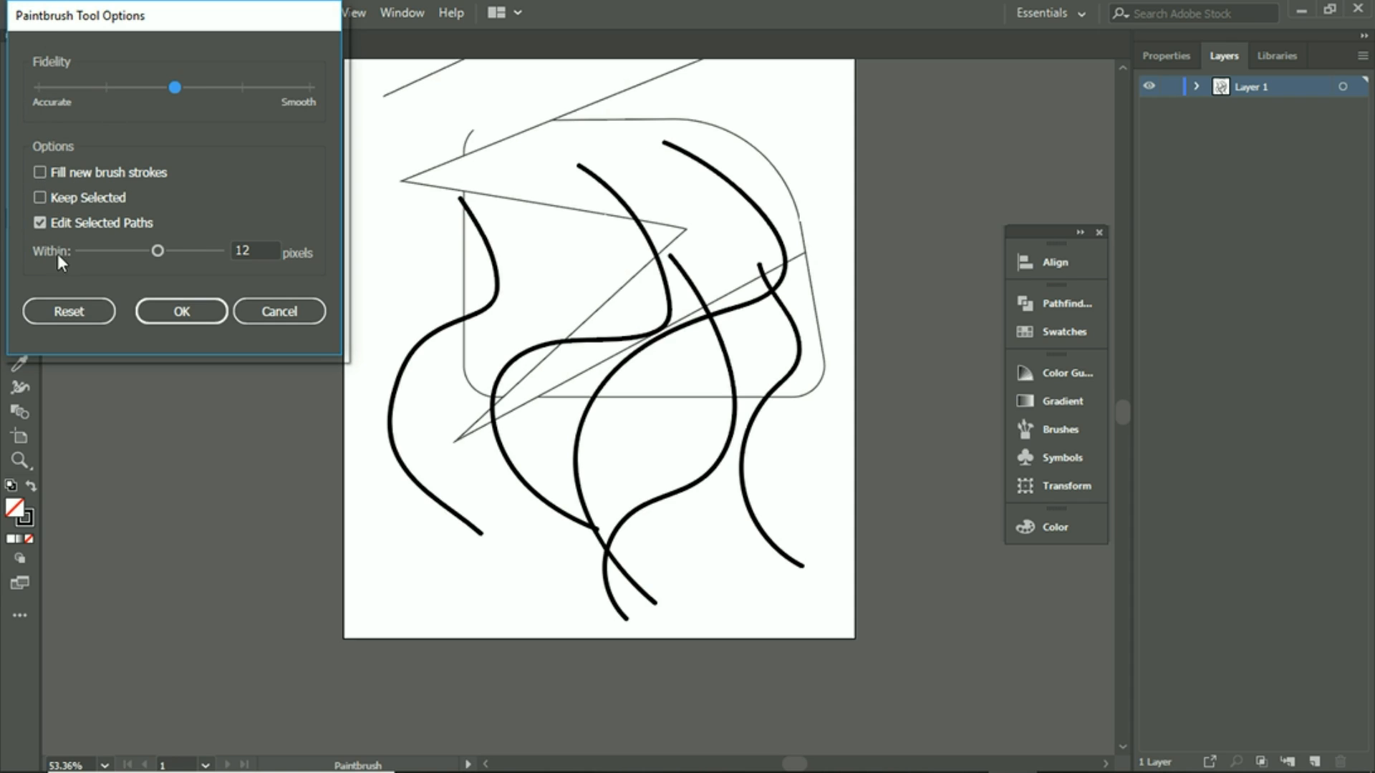
{"action": "left_click_drag", "start_coordinate": [158, 251], "coordinate": [96, 263]}
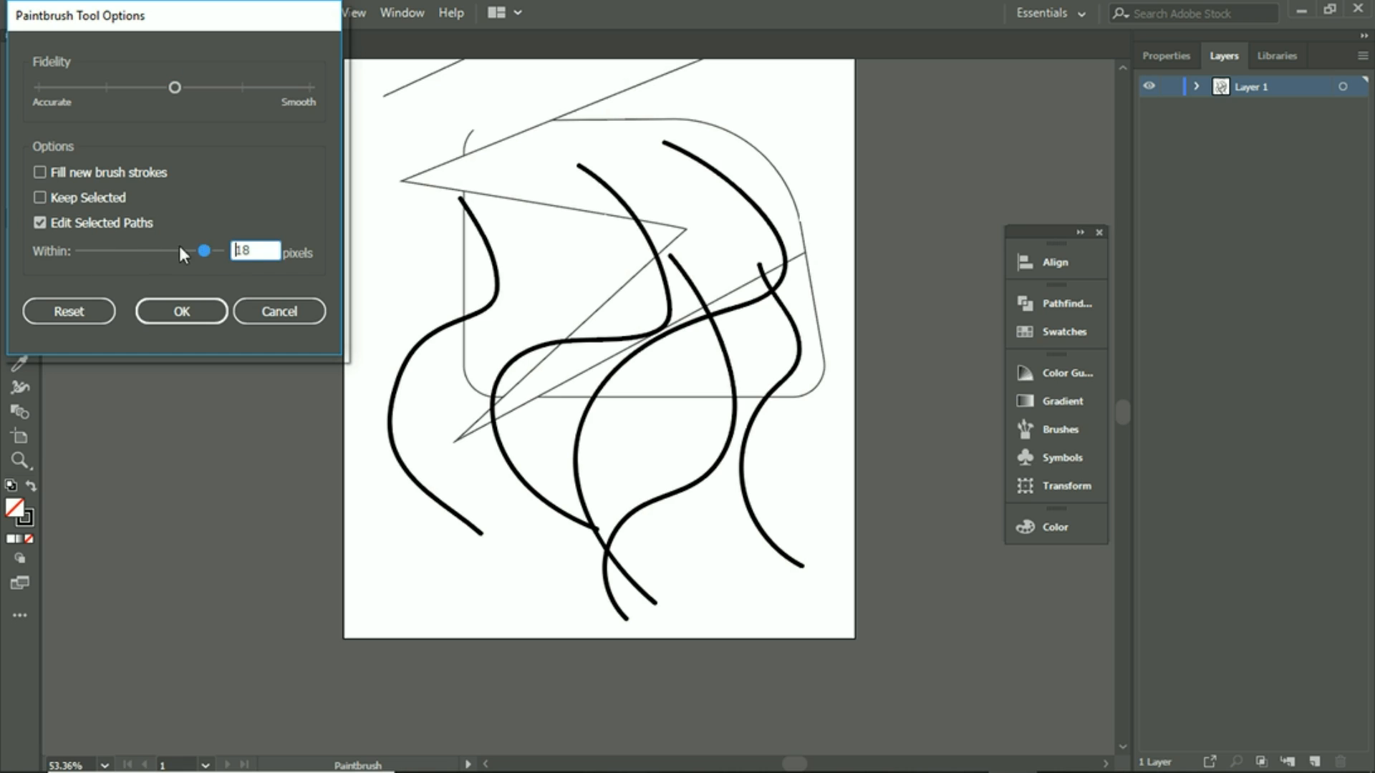
{"action": "left_click_drag", "start_coordinate": [177, 243], "coordinate": [162, 266]}
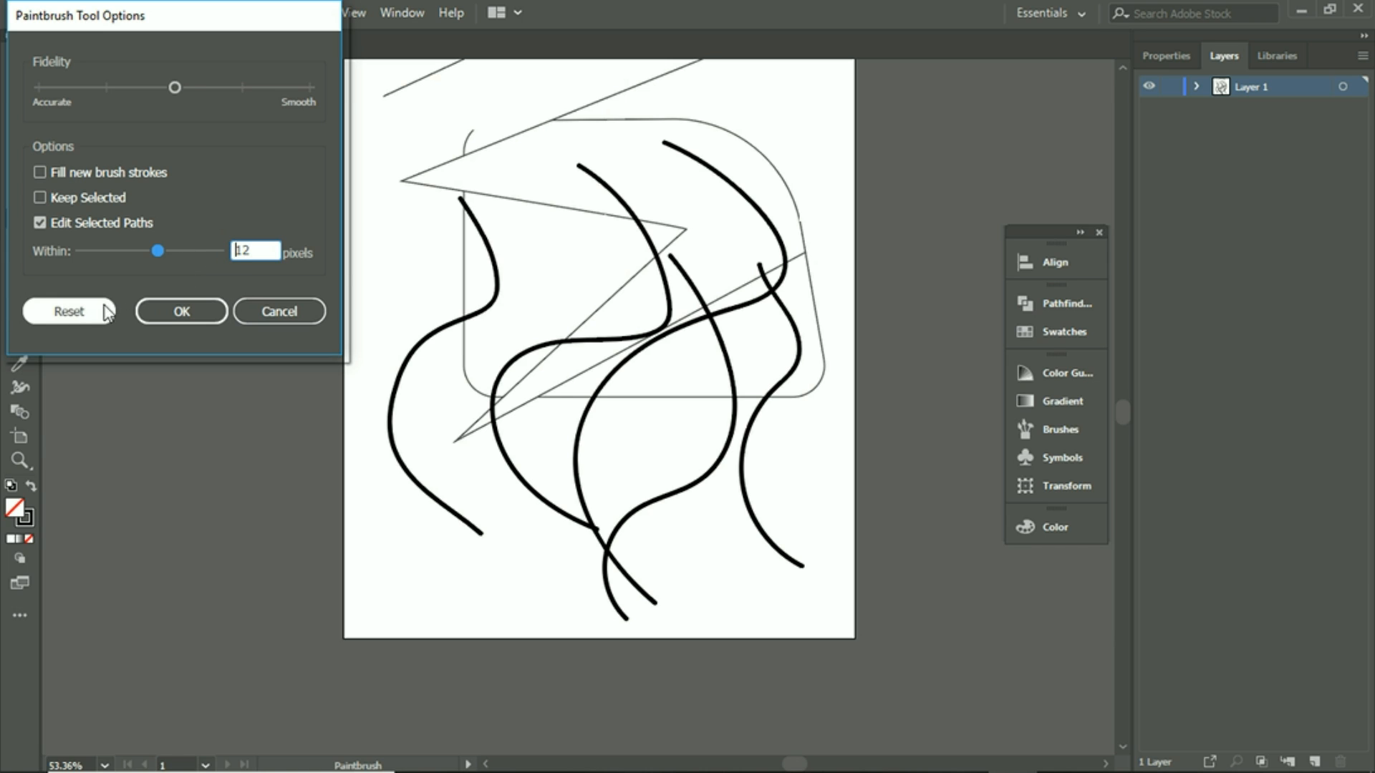
{"action": "left_click", "coordinate": [193, 306]}
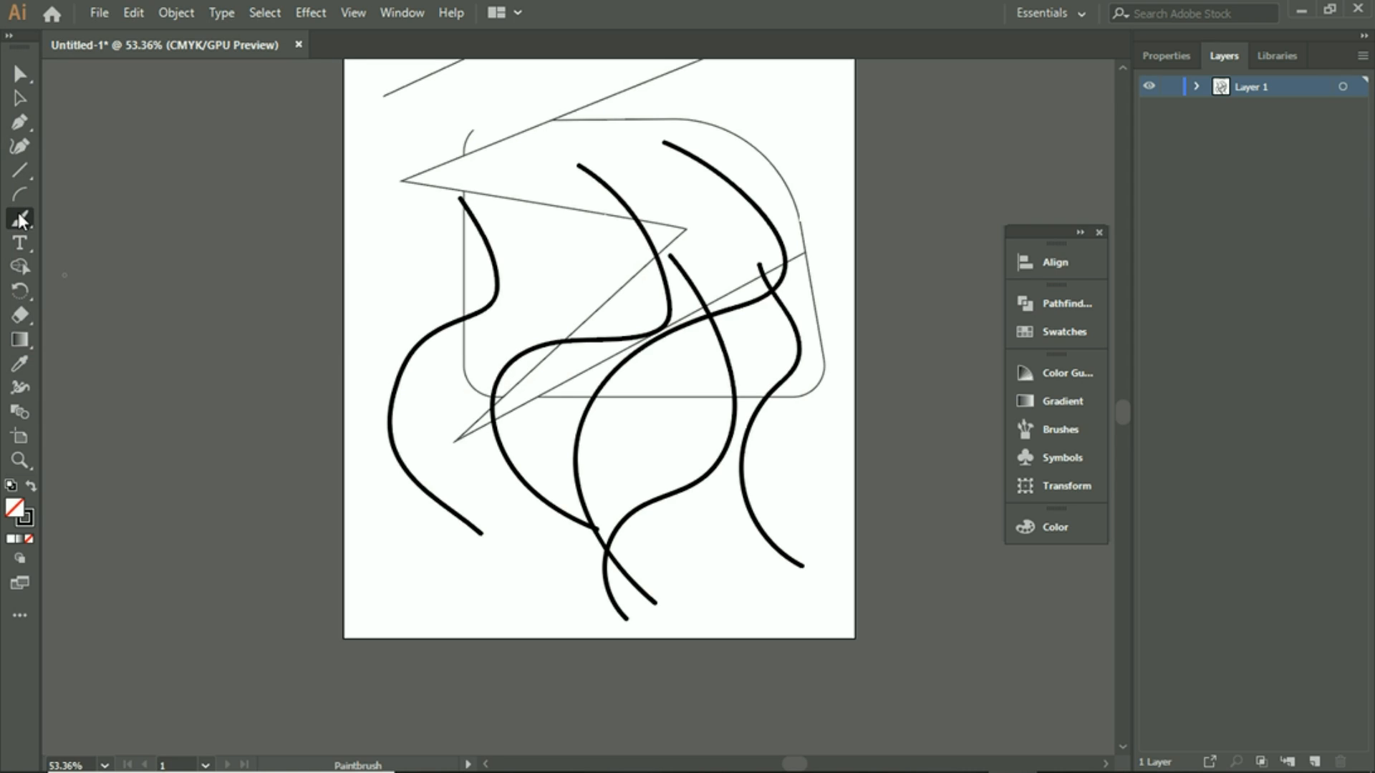
Draw eleven thin, loosely curved freehand paths all over the artboard with the Pencil tool
{"action": "mouse_move", "coordinate": [20, 214]}
{"action": "left_mouse_down"}
{"action": "mouse_move", "coordinate": [71, 242]}
{"action": "mouse_move", "coordinate": [78, 269]}
{"action": "left_mouse_up"}
{"action": "mouse_move", "coordinate": [431, 394]}
{"action": "left_mouse_down"}
{"action": "mouse_move", "coordinate": [374, 244]}
{"action": "mouse_move", "coordinate": [434, 169]}
{"action": "left_mouse_up"}
{"action": "scroll", "coordinate": [499, 342], "scroll_direction": "up", "scroll_amount": 2}
{"action": "mouse_move", "coordinate": [588, 363]}
{"action": "left_mouse_down"}
{"action": "mouse_move", "coordinate": [499, 251]}
{"action": "mouse_move", "coordinate": [513, 111]}
{"action": "left_mouse_up"}
{"action": "mouse_move", "coordinate": [609, 386]}
{"action": "left_mouse_down"}
{"action": "mouse_move", "coordinate": [687, 182]}
{"action": "mouse_move", "coordinate": [678, 90]}
{"action": "left_mouse_up"}
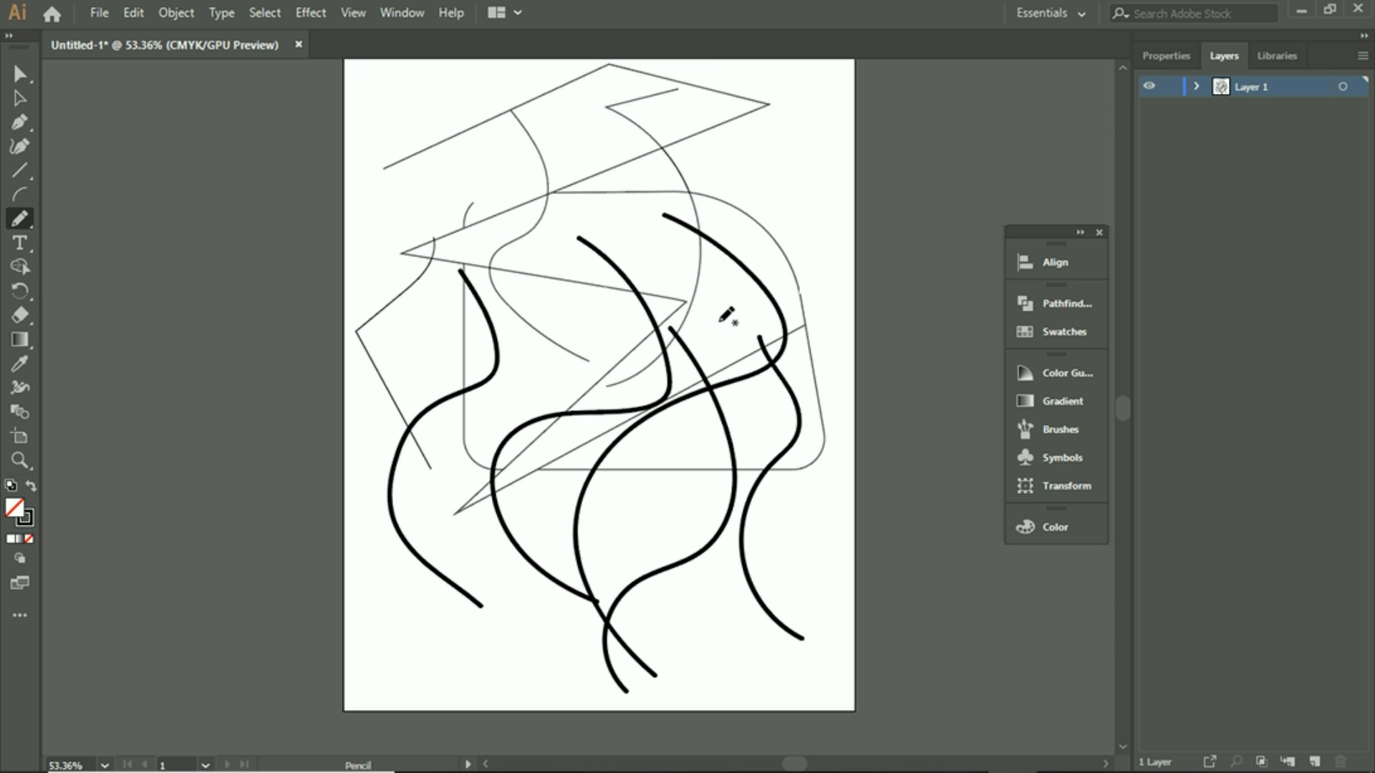
{"action": "mouse_move", "coordinate": [725, 345]}
{"action": "left_mouse_down"}
{"action": "mouse_move", "coordinate": [679, 190]}
{"action": "mouse_move", "coordinate": [787, 77]}
{"action": "left_mouse_up"}
{"action": "mouse_move", "coordinate": [797, 297]}
{"action": "left_mouse_down"}
{"action": "mouse_move", "coordinate": [758, 195]}
{"action": "mouse_move", "coordinate": [851, 136]}
{"action": "left_mouse_up"}
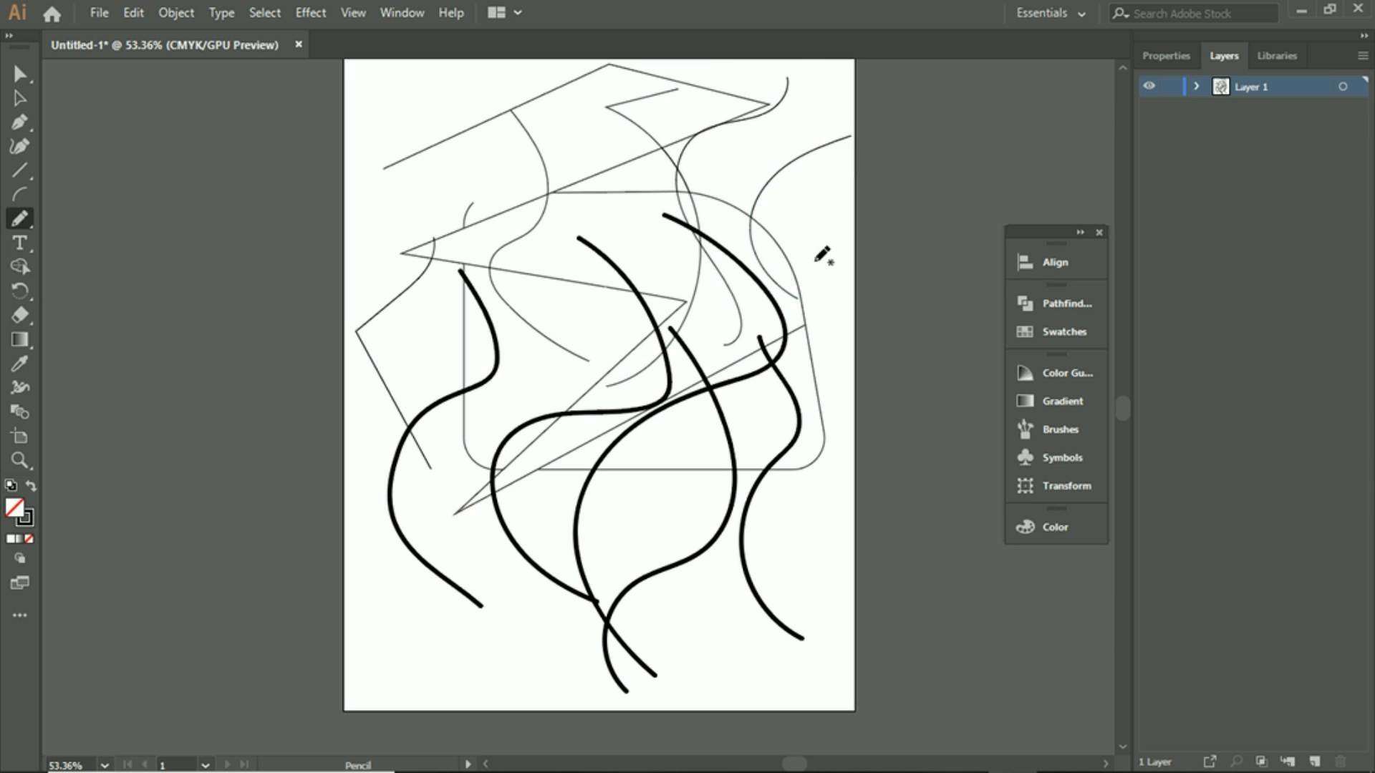
{"action": "mouse_move", "coordinate": [821, 607]}
{"action": "left_mouse_down"}
{"action": "mouse_move", "coordinate": [780, 554]}
{"action": "mouse_move", "coordinate": [857, 499]}
{"action": "left_mouse_up"}
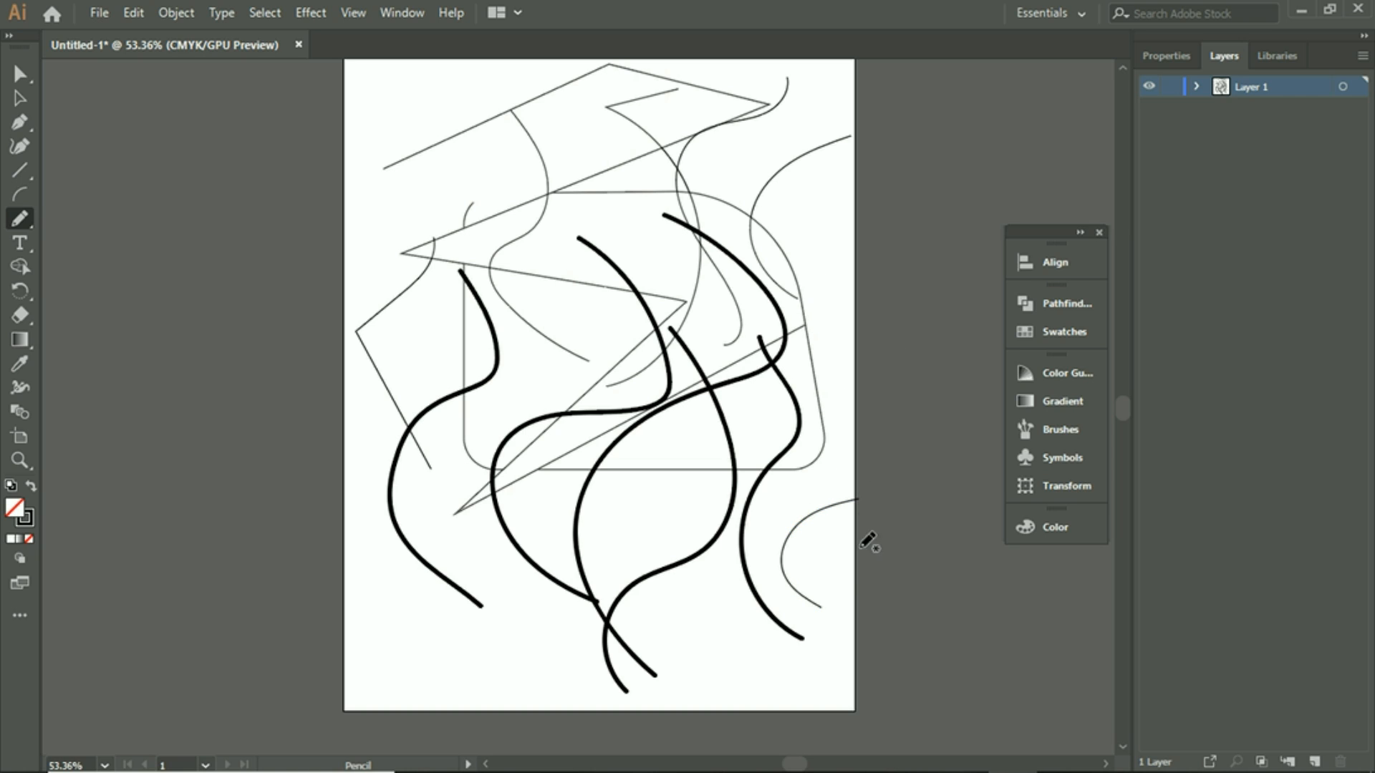
{"action": "mouse_move", "coordinate": [744, 648]}
{"action": "left_mouse_down"}
{"action": "mouse_move", "coordinate": [689, 539]}
{"action": "mouse_move", "coordinate": [719, 493]}
{"action": "left_mouse_up"}
{"action": "mouse_move", "coordinate": [641, 598]}
{"action": "left_mouse_down"}
{"action": "mouse_move", "coordinate": [552, 373]}
{"action": "mouse_move", "coordinate": [637, 343]}
{"action": "left_mouse_up"}
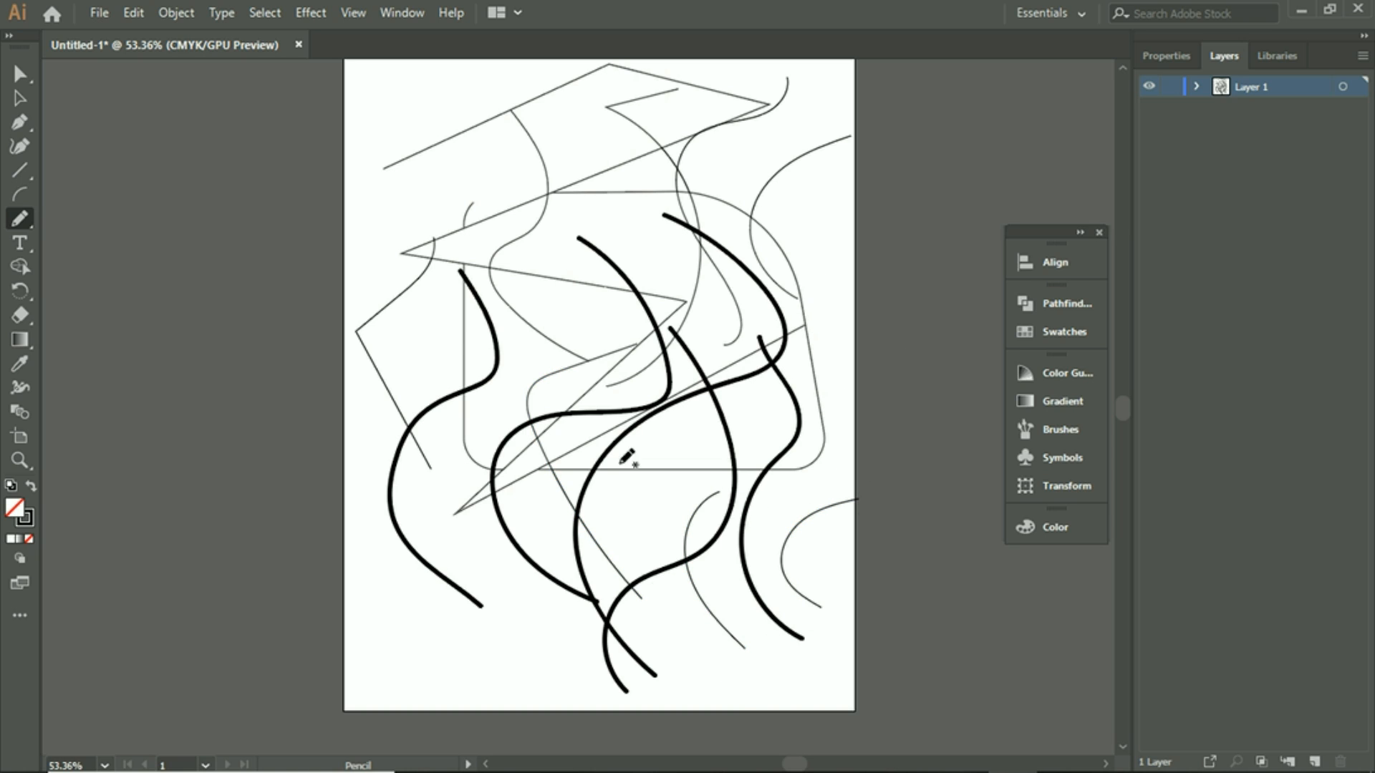
{"action": "mouse_move", "coordinate": [531, 587]}
{"action": "left_mouse_down"}
{"action": "mouse_move", "coordinate": [437, 387]}
{"action": "mouse_move", "coordinate": [494, 317]}
{"action": "left_mouse_up"}
{"action": "left_click_drag", "start_coordinate": [476, 562], "coordinate": [384, 192]}
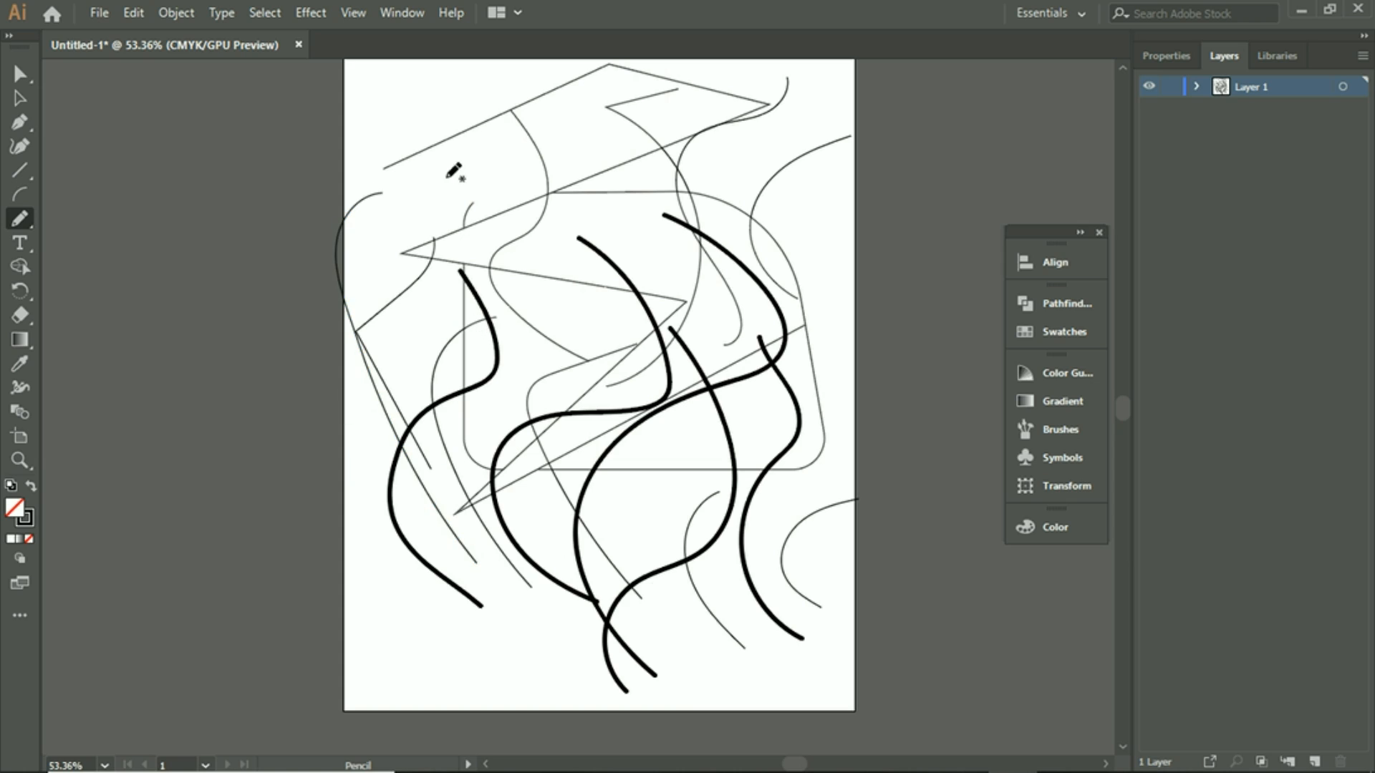
{"action": "left_click_drag", "start_coordinate": [419, 299], "coordinate": [618, 81]}
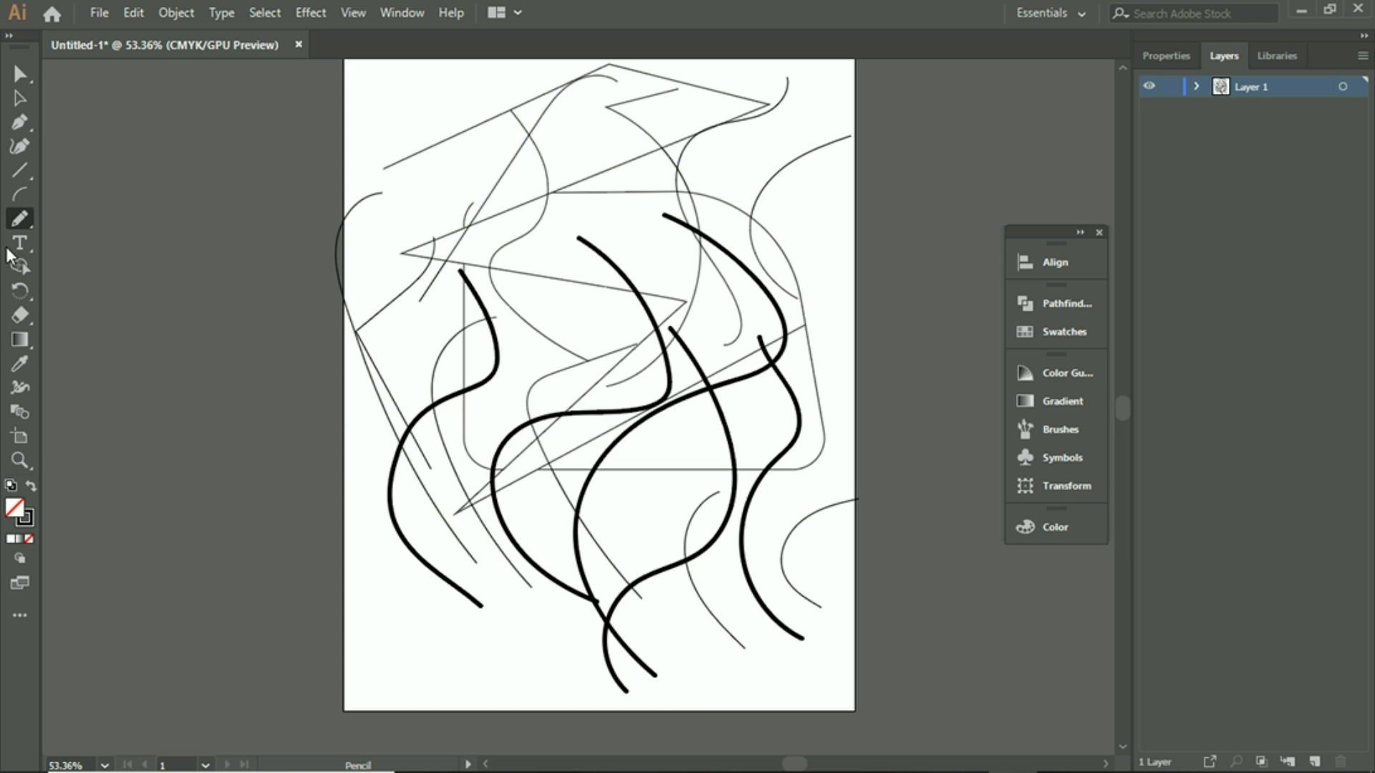
Paint three thick, wavy, roughly horizontal strokes across the upper part of the rounded shape with the Paintbrush tool
{"action": "left_click_drag", "start_coordinate": [16, 225], "coordinate": [152, 216]}
{"action": "left_click_drag", "start_coordinate": [398, 209], "coordinate": [641, 197]}
{"action": "mouse_move", "coordinate": [374, 279]}
{"action": "left_mouse_down"}
{"action": "mouse_move", "coordinate": [490, 222]}
{"action": "mouse_move", "coordinate": [691, 229]}
{"action": "left_mouse_up"}
{"action": "left_click_drag", "start_coordinate": [449, 311], "coordinate": [491, 268]}
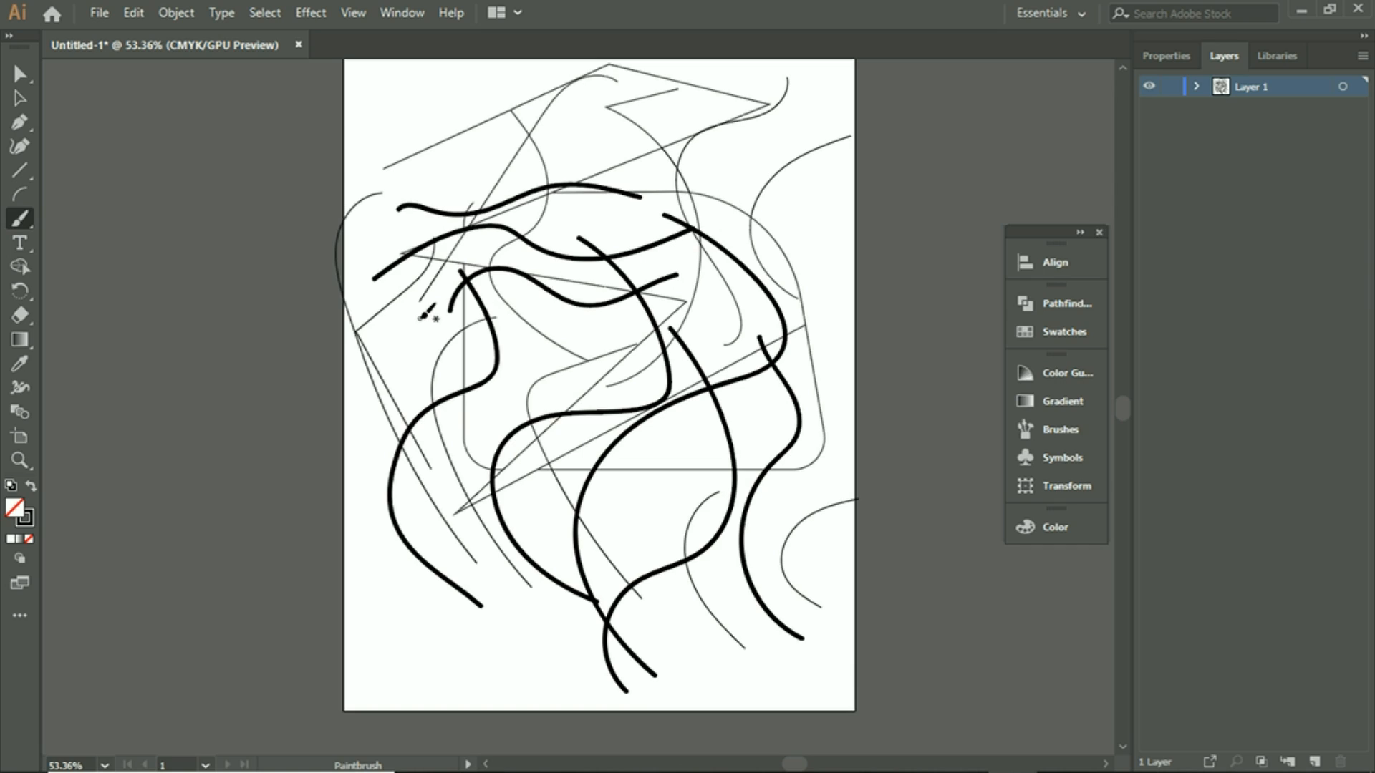
Undo the three wavy brush strokes and all pencil paths except the first one near the artboard's left edge
{"action": "key", "text": "ctrl+z"}
{"action": "key", "text": "ctrl+z"}
{"action": "key", "text": "ctrl+z"}
{"action": "key", "text": "ctrl+z"}
{"action": "key", "text": "ctrl+z"}
{"action": "key", "text": "ctrl+z"}
{"action": "key", "text": "ctrl+z"}
{"action": "key", "text": "ctrl+z"}
{"action": "key", "text": "ctrl+z"}
{"action": "key", "text": "ctrl+z"}
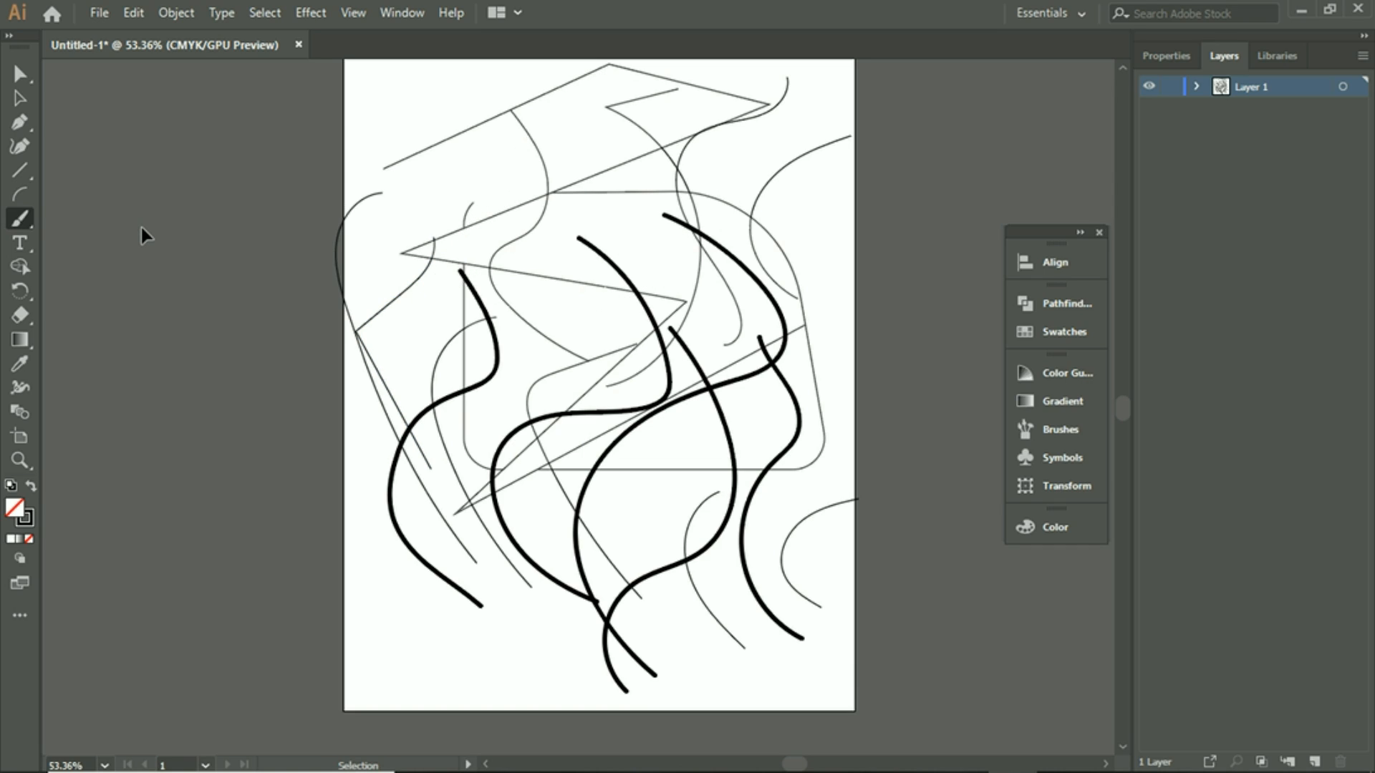
{"action": "key", "text": "ctrl+z"}
{"action": "key", "text": "ctrl+z"}
{"action": "key", "text": "ctrl+z"}
{"action": "key", "text": "ctrl+z"}
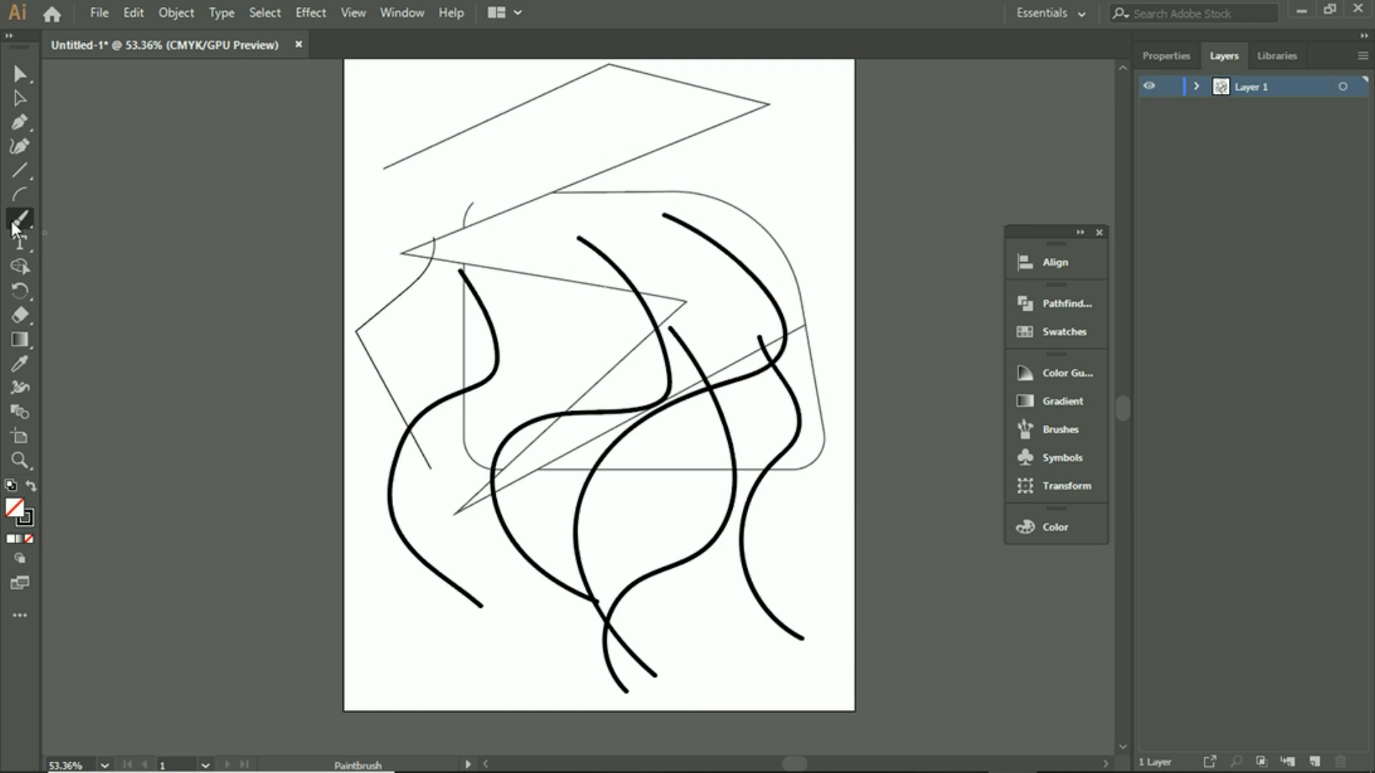
Select all the practice shapes, paths and brush strokes on the artboard and delete them
{"action": "left_click", "coordinate": [26, 99]}
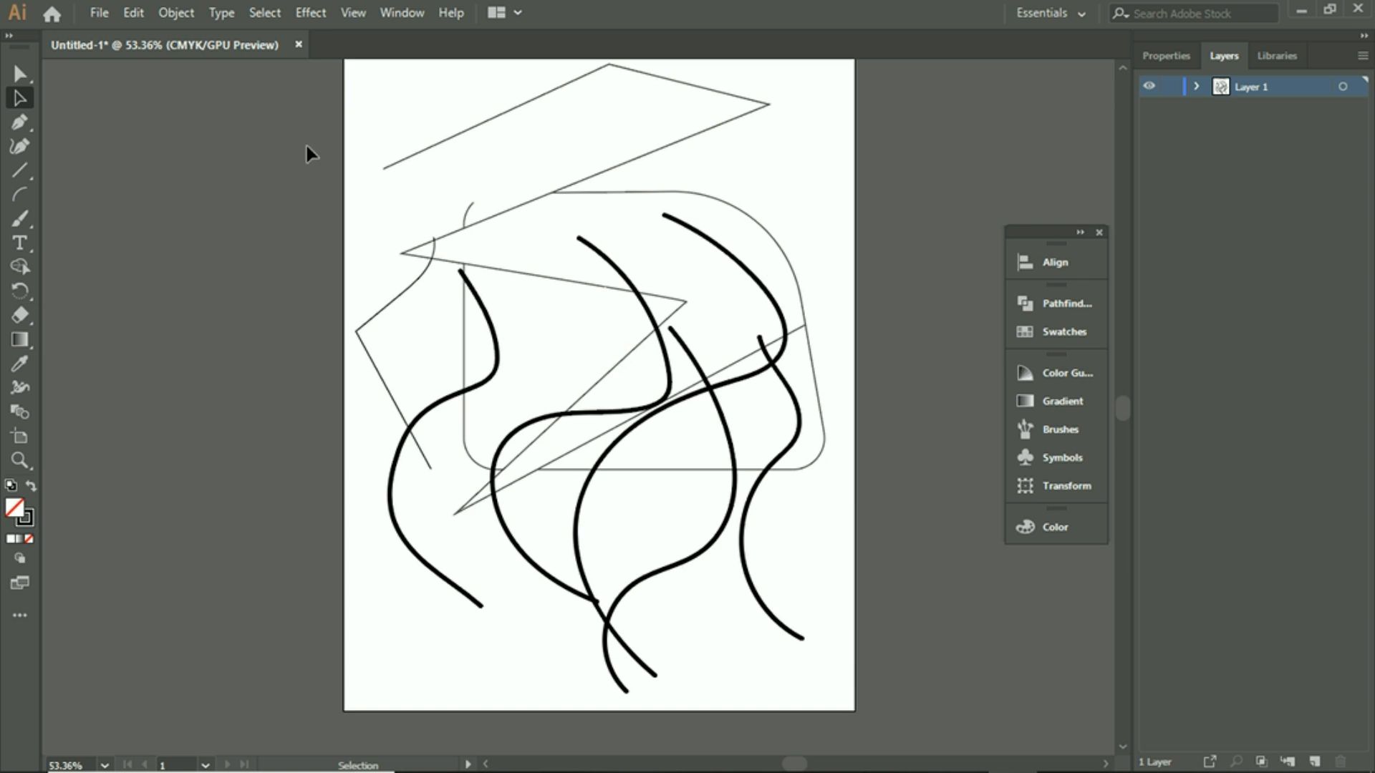
{"action": "left_click_drag", "start_coordinate": [401, 165], "coordinate": [895, 660]}
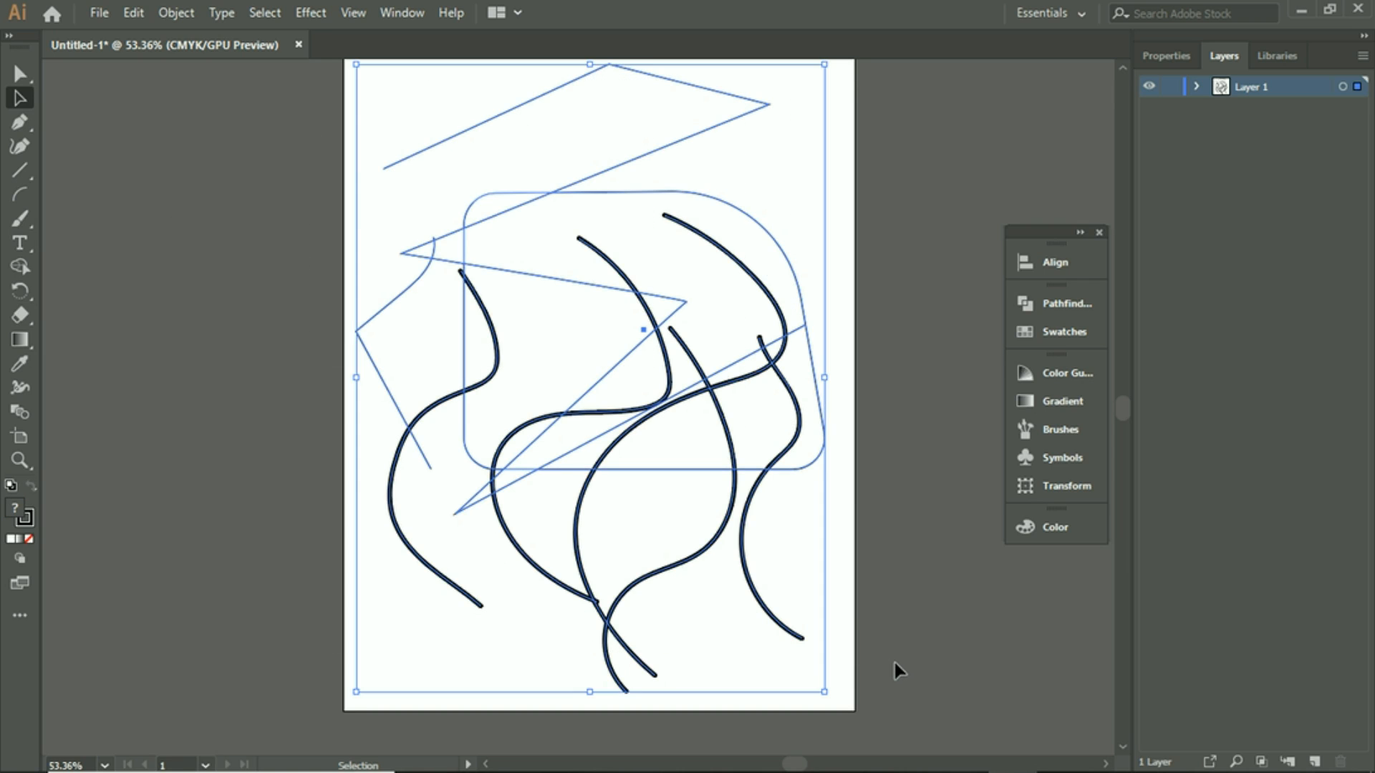
{"action": "key", "text": "Delete"}
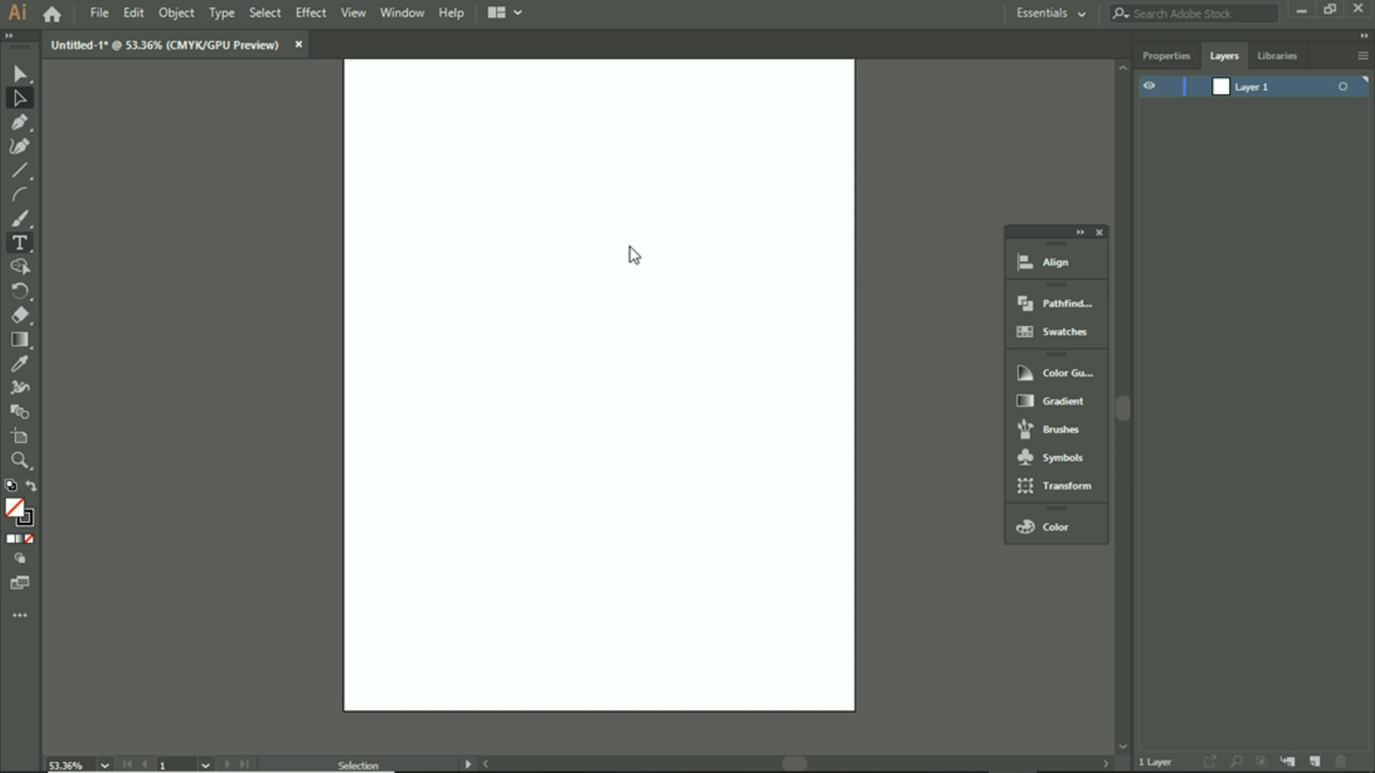
Create an area text frame about 7 in wide and 5.4 in high, filled with placeholder text, on the empty artboard
{"action": "key", "text": "t"}
{"action": "left_click_drag", "start_coordinate": [398, 165], "coordinate": [819, 492]}
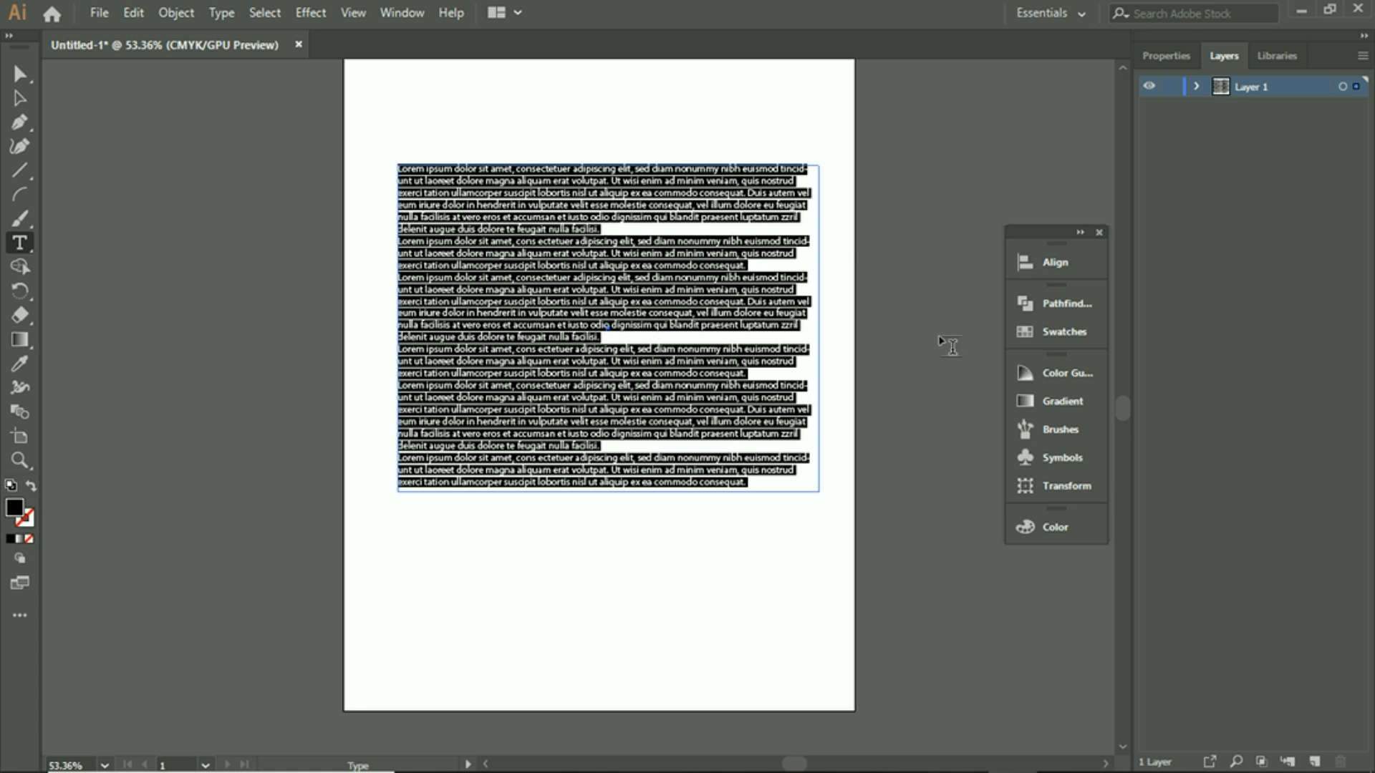
Browse the font list with live previews and set the placeholder text's font to Comic Sans MS
{"action": "left_click", "coordinate": [1175, 57]}
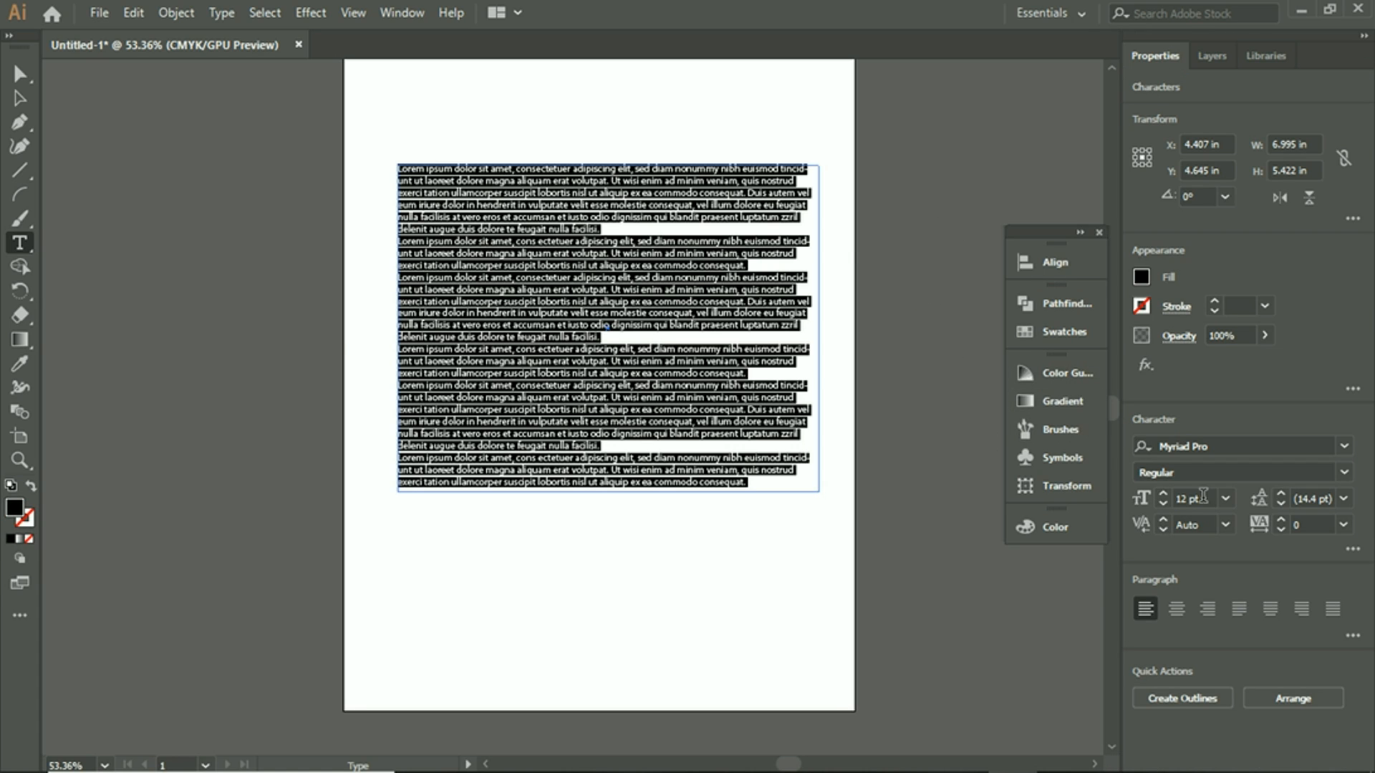
{"action": "left_click", "coordinate": [1336, 449]}
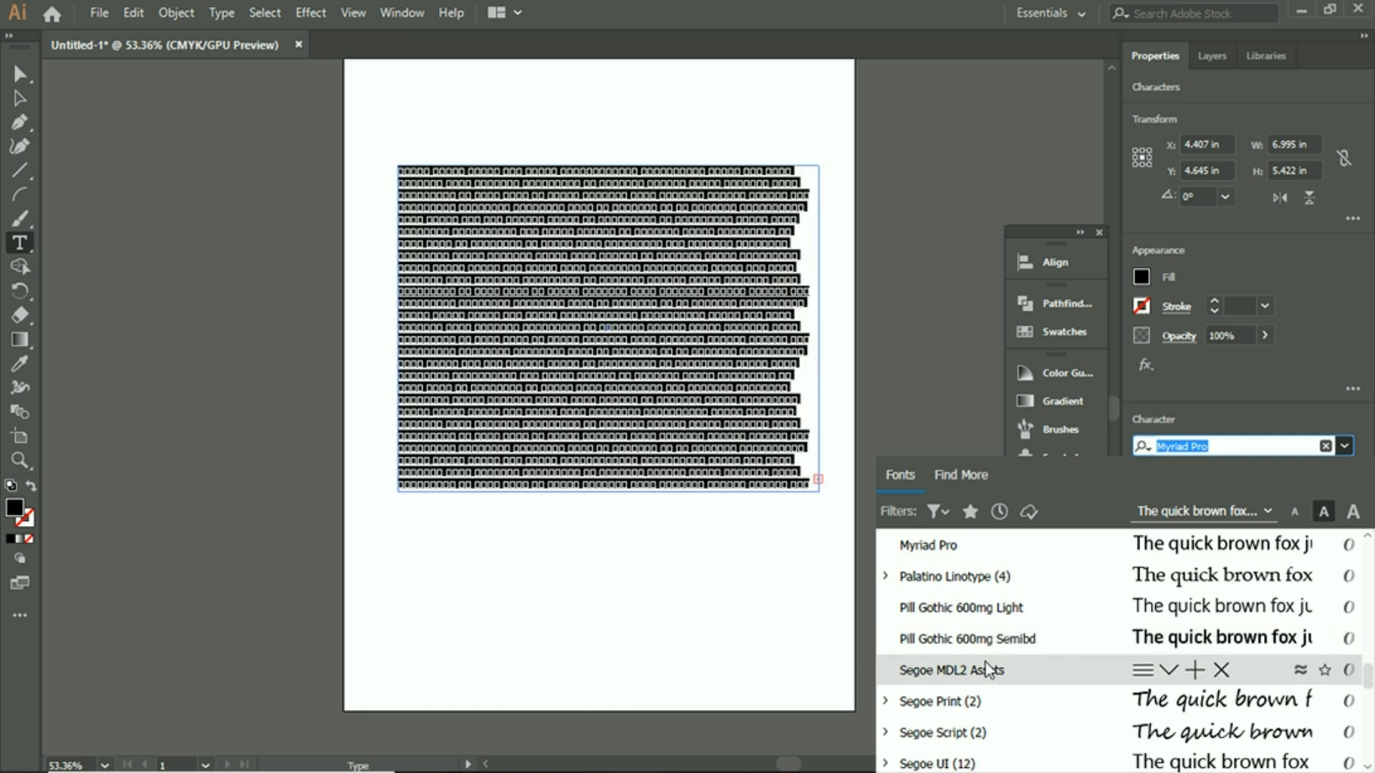
{"action": "scroll", "coordinate": [987, 670], "scroll_direction": "down", "scroll_amount": 5}
{"action": "scroll", "coordinate": [1144, 592], "scroll_direction": "down", "scroll_amount": 3}
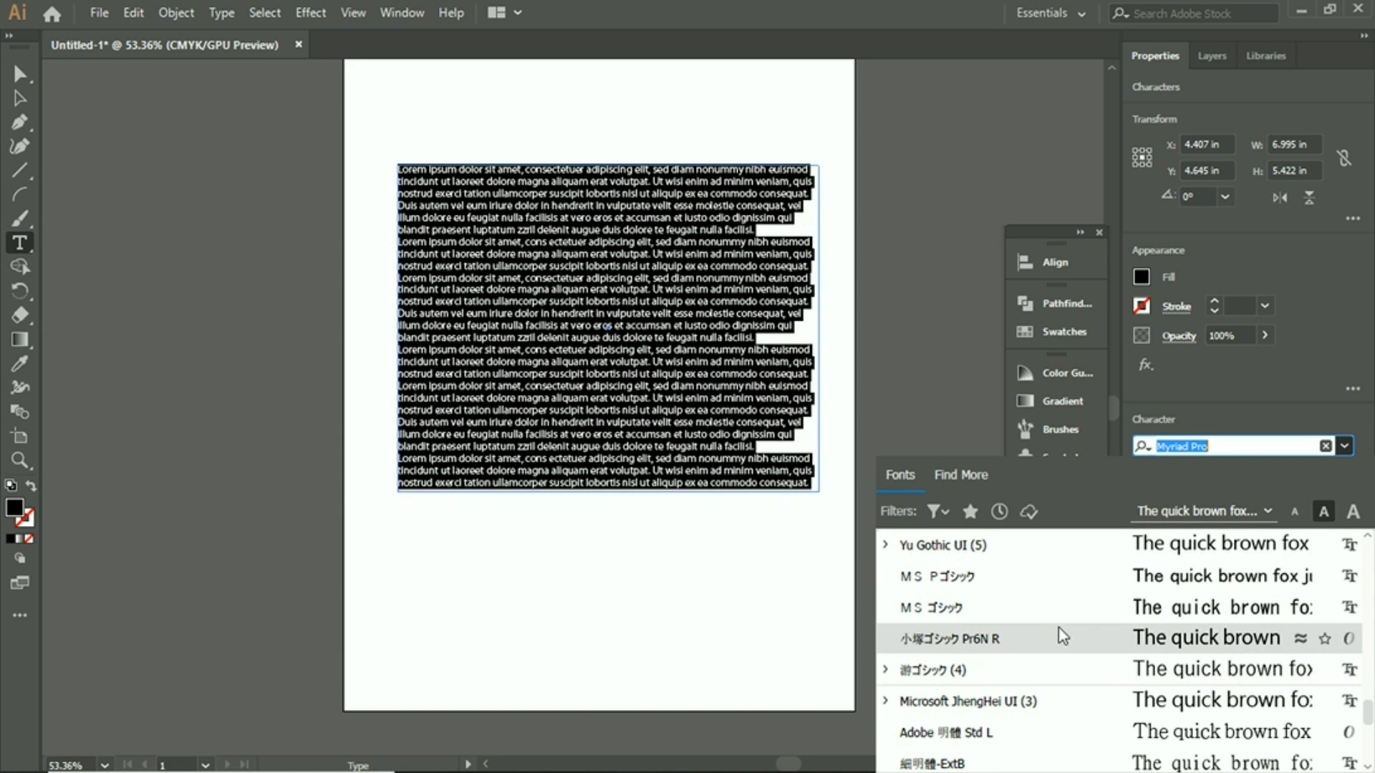
{"action": "scroll", "coordinate": [1125, 696], "scroll_direction": "down", "scroll_amount": 3}
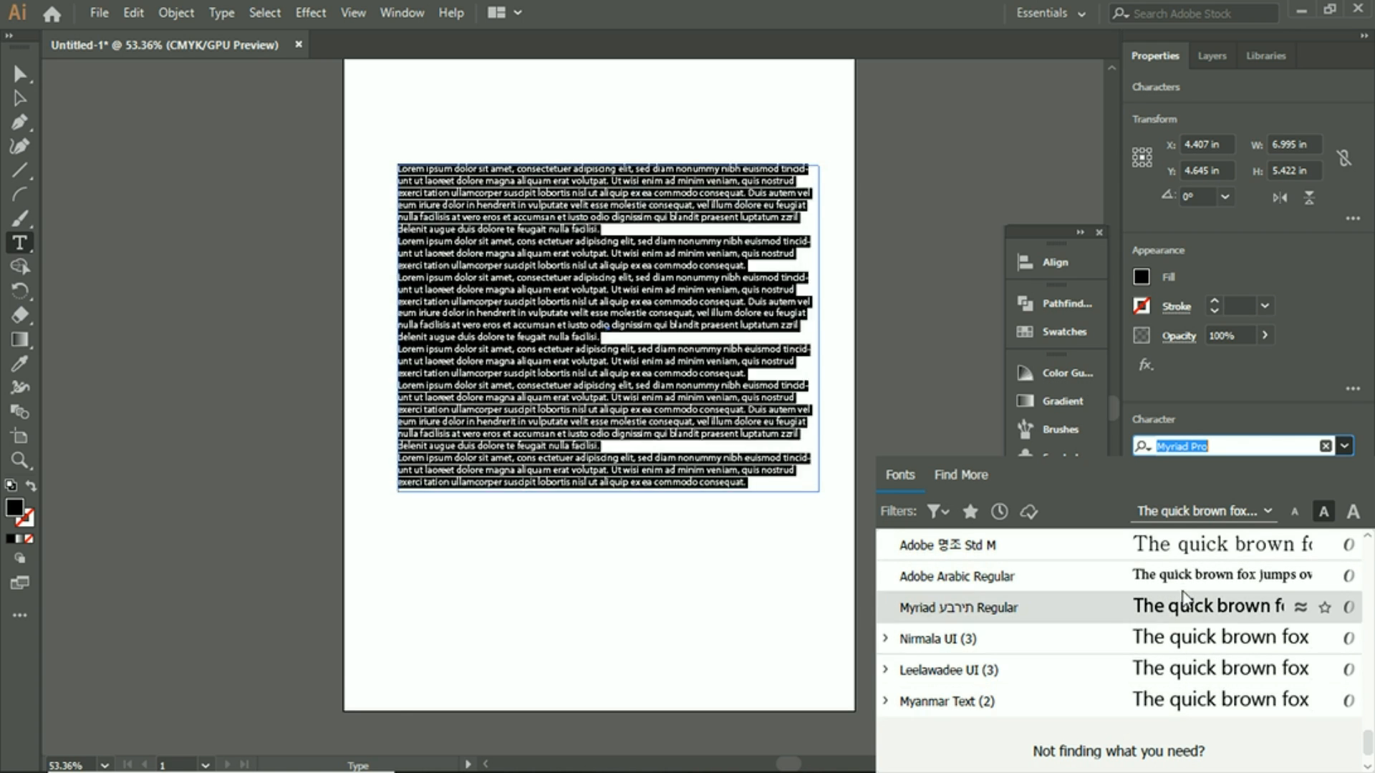
{"action": "scroll", "coordinate": [1182, 569], "scroll_direction": "up", "scroll_amount": 3}
{"action": "scroll", "coordinate": [1178, 569], "scroll_direction": "up", "scroll_amount": 3}
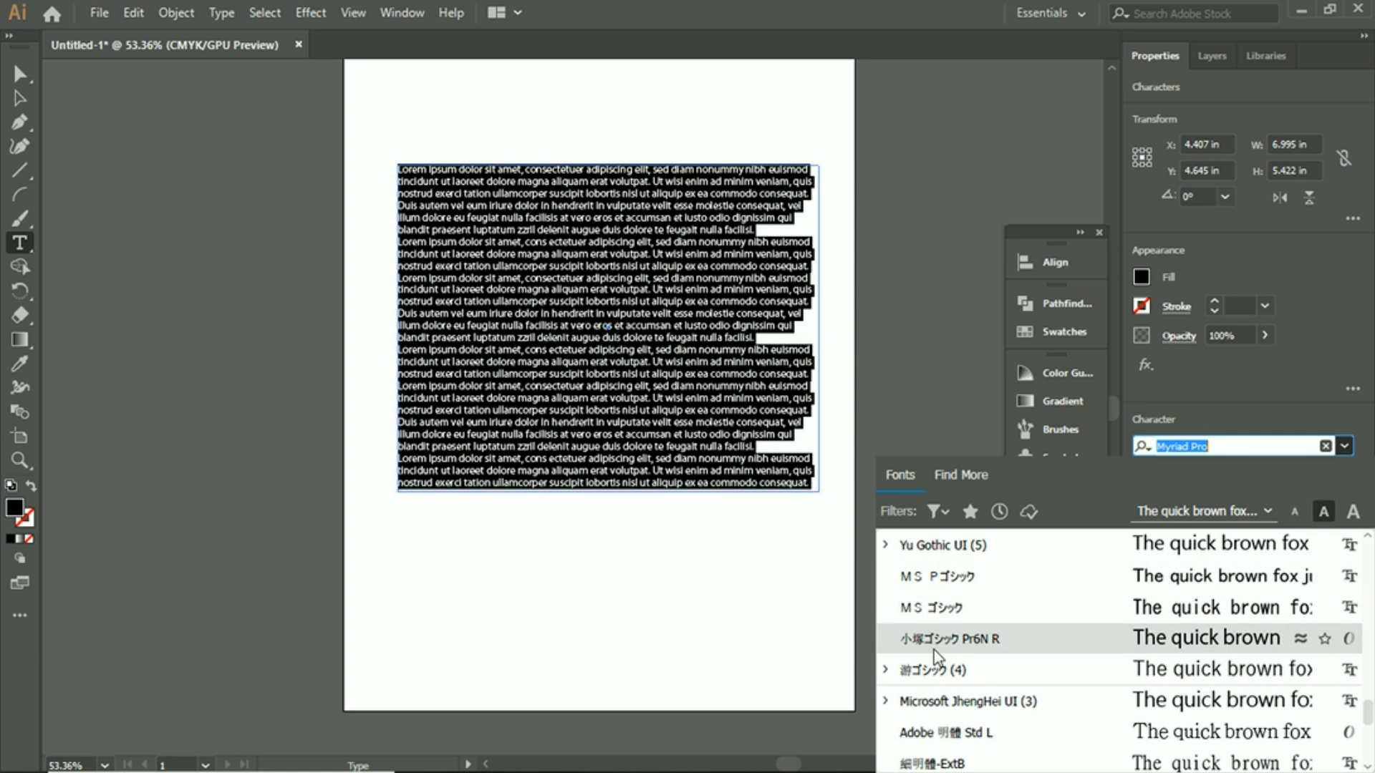
{"action": "scroll", "coordinate": [1017, 594], "scroll_direction": "up", "scroll_amount": 10}
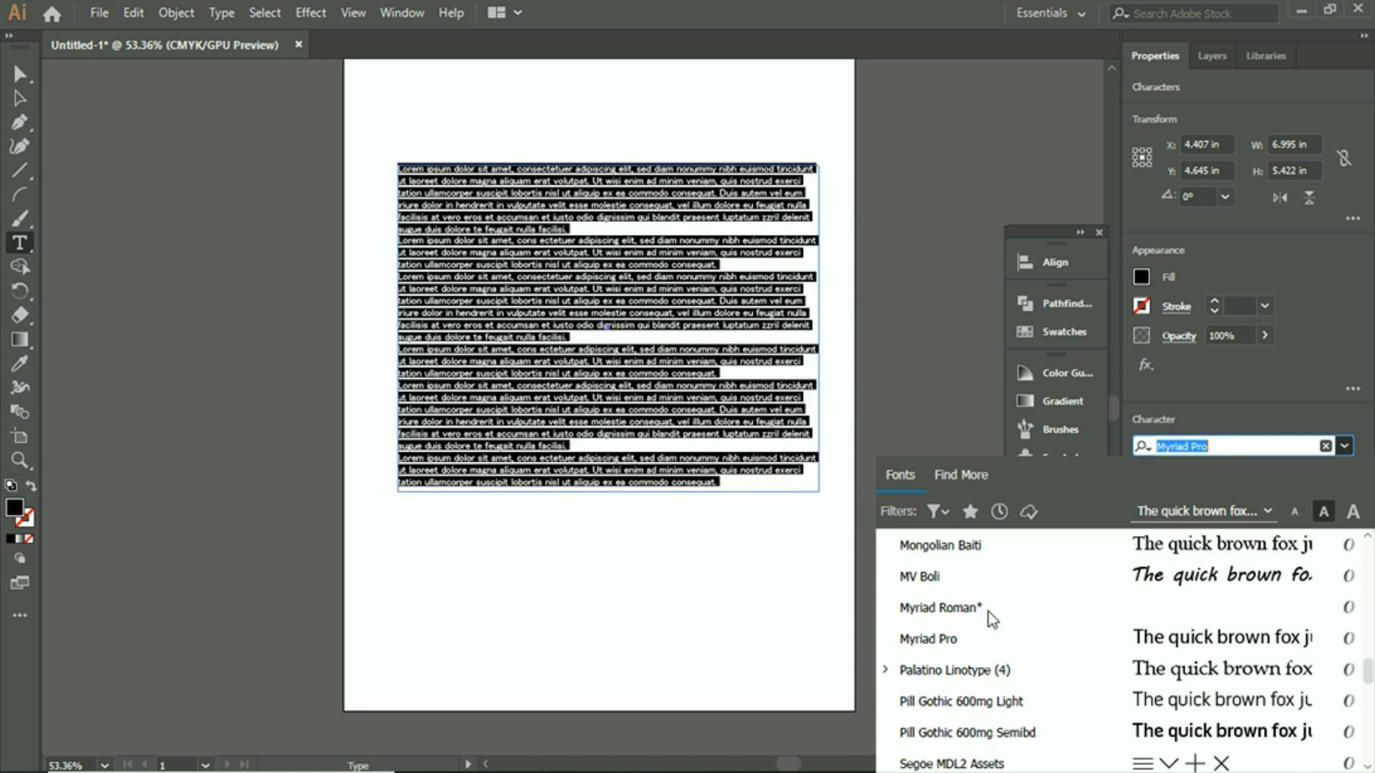
{"action": "scroll", "coordinate": [1060, 630], "scroll_direction": "up", "scroll_amount": 3}
{"action": "scroll", "coordinate": [1146, 616], "scroll_direction": "up", "scroll_amount": 5}
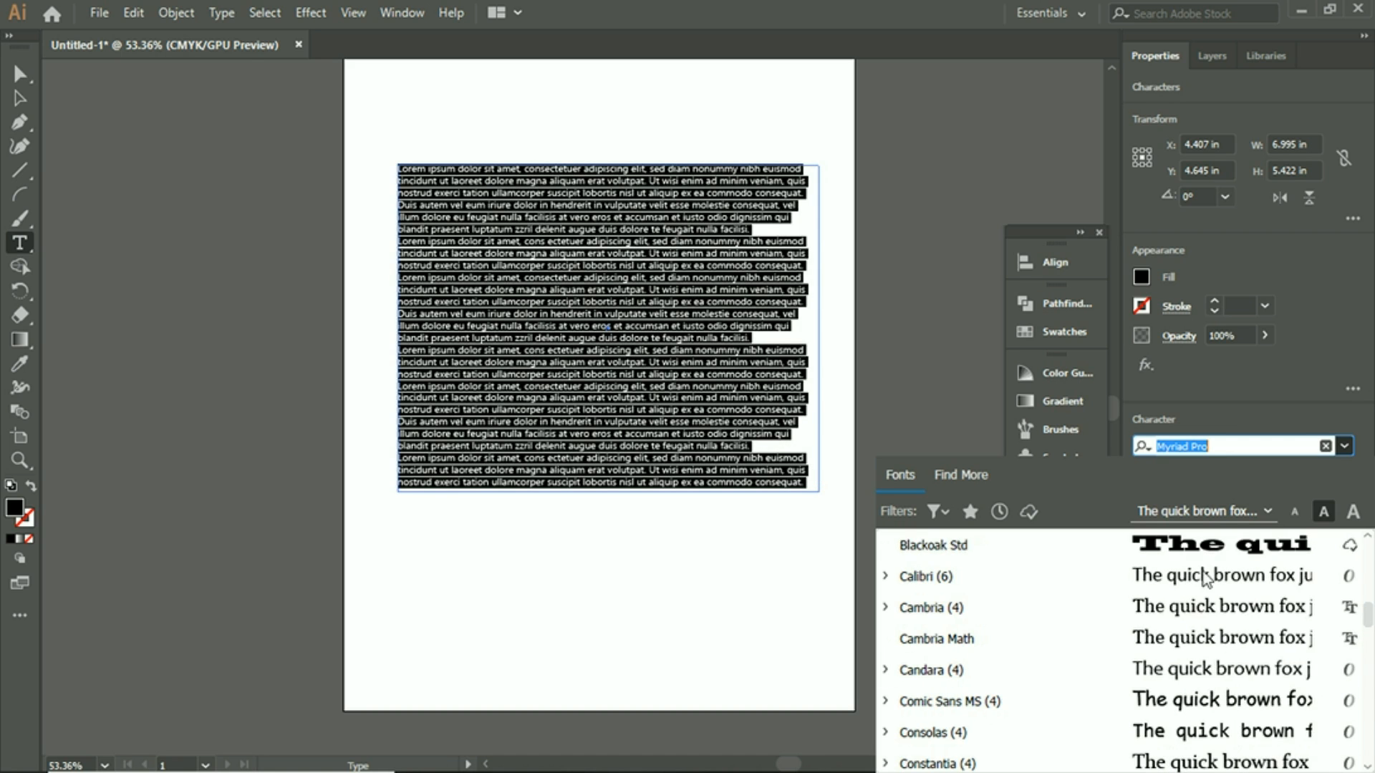
{"action": "left_click", "coordinate": [1152, 701]}
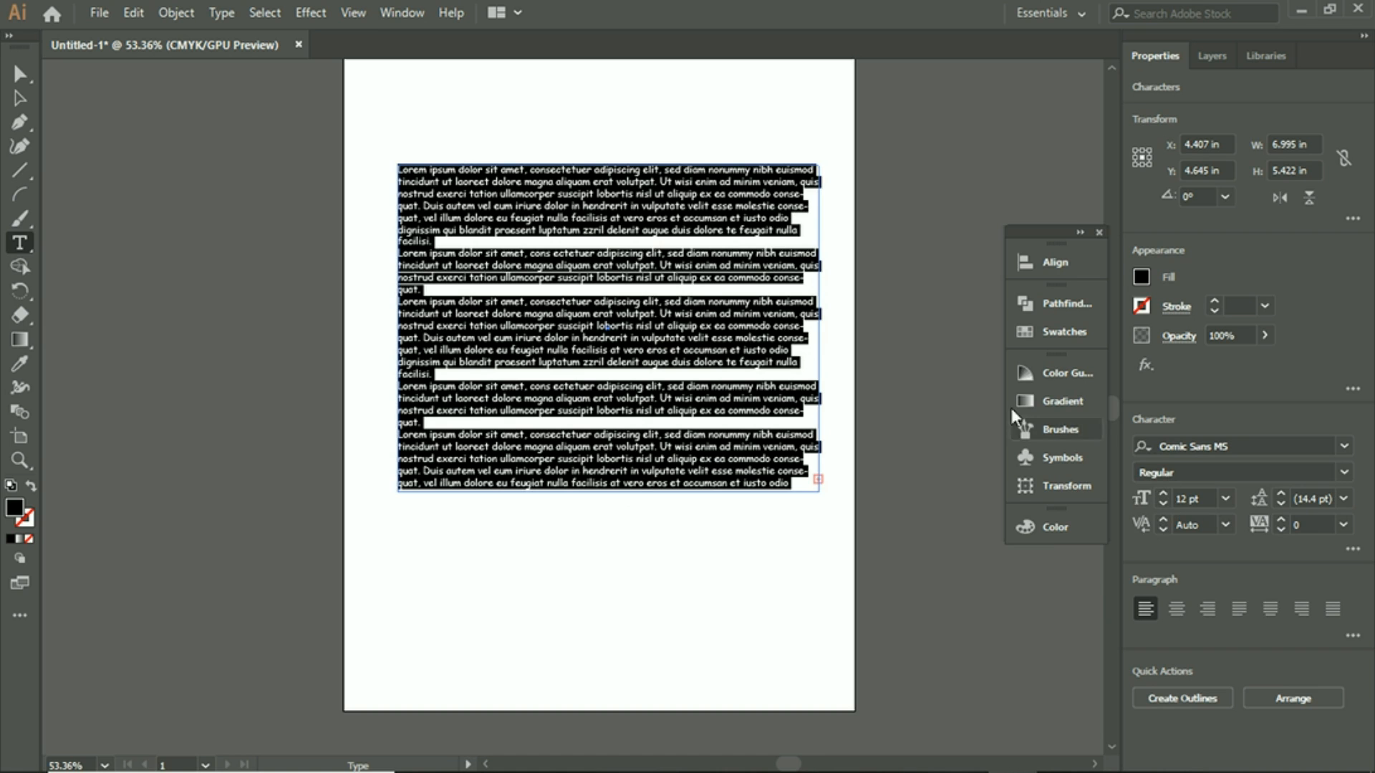
Increase the placeholder text's font size to 25 pt
{"action": "left_click", "coordinate": [1163, 498]}
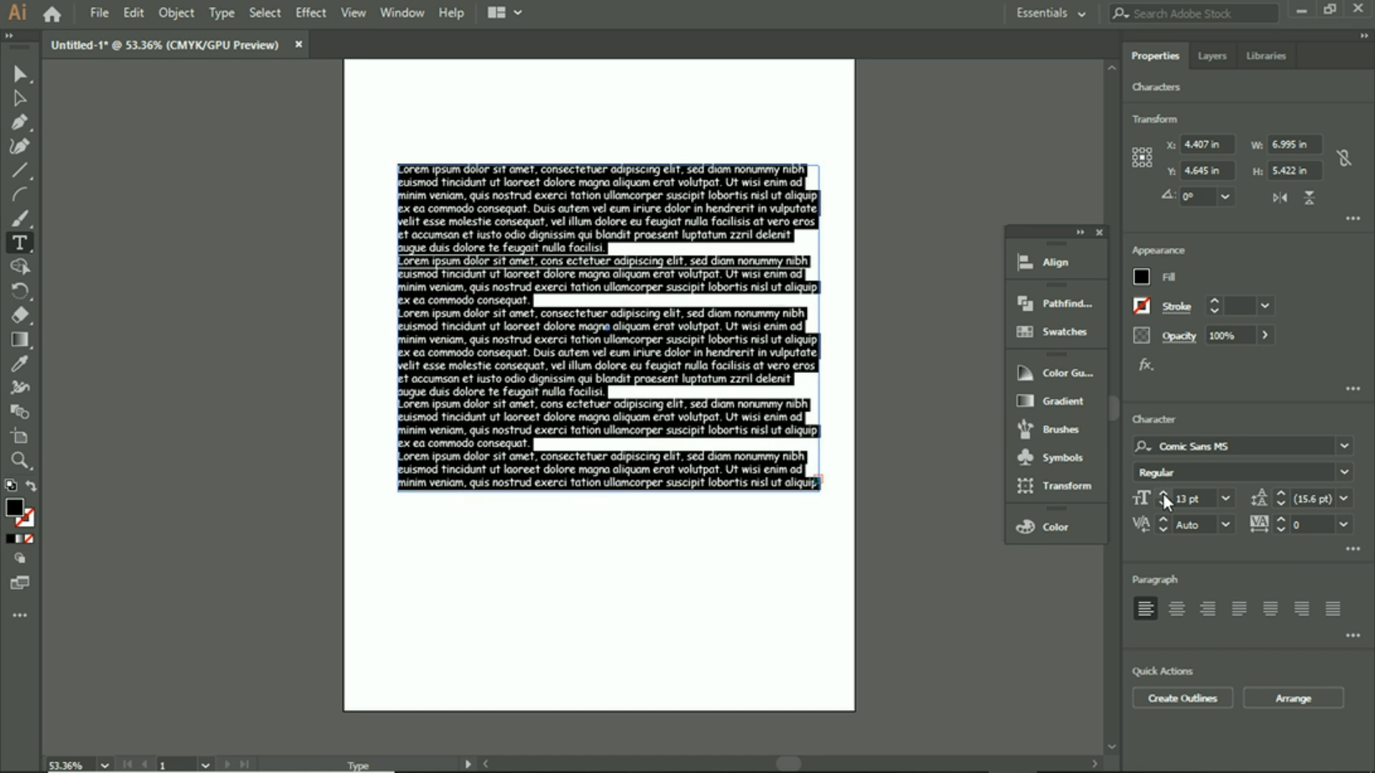
{"action": "left_click", "coordinate": [1164, 498]}
{"action": "left_click", "coordinate": [1163, 498]}
{"action": "left_click", "coordinate": [1163, 494]}
{"action": "left_click", "coordinate": [1163, 494]}
{"action": "left_click", "coordinate": [1163, 494]}
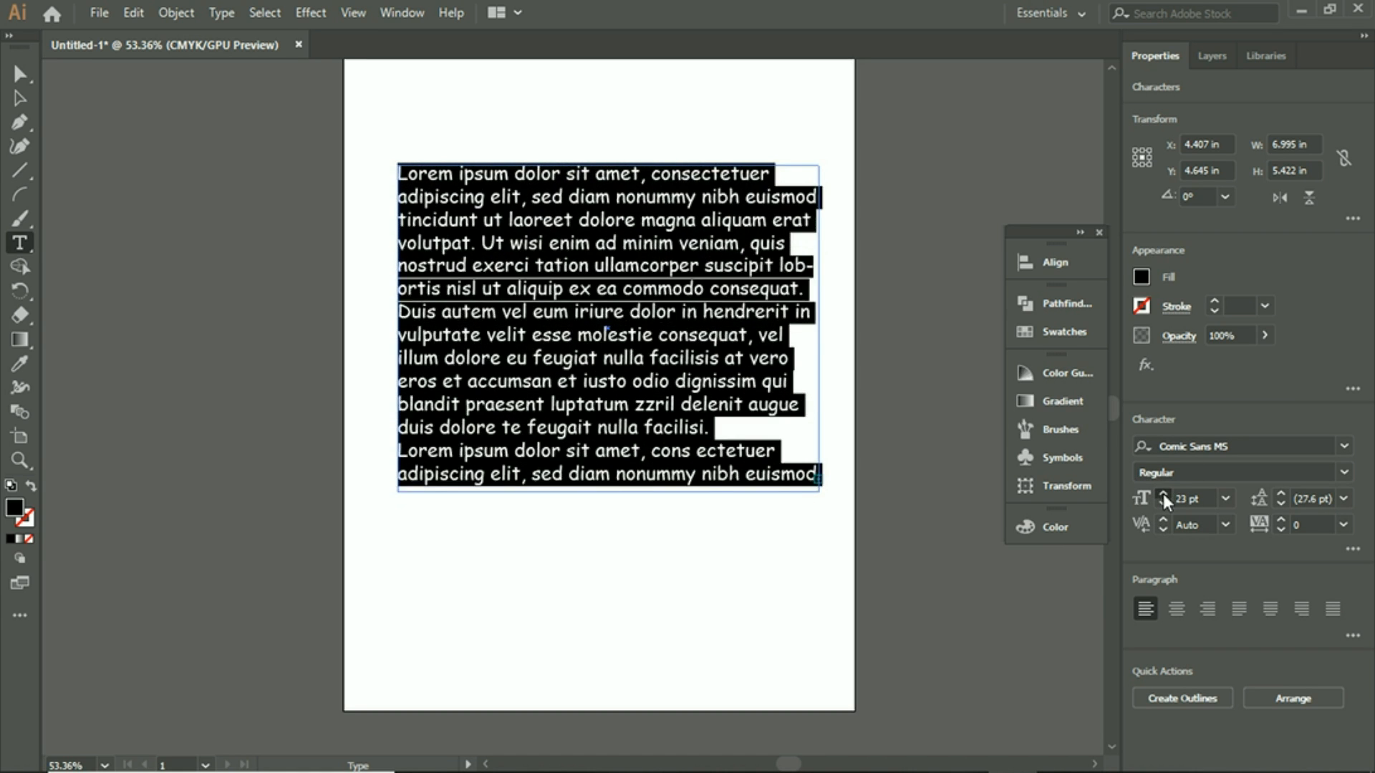
{"action": "left_click", "coordinate": [1163, 494]}
Increase the leading of the placeholder text to 38 pt
{"action": "left_click", "coordinate": [1286, 494]}
{"action": "left_click", "coordinate": [1287, 494]}
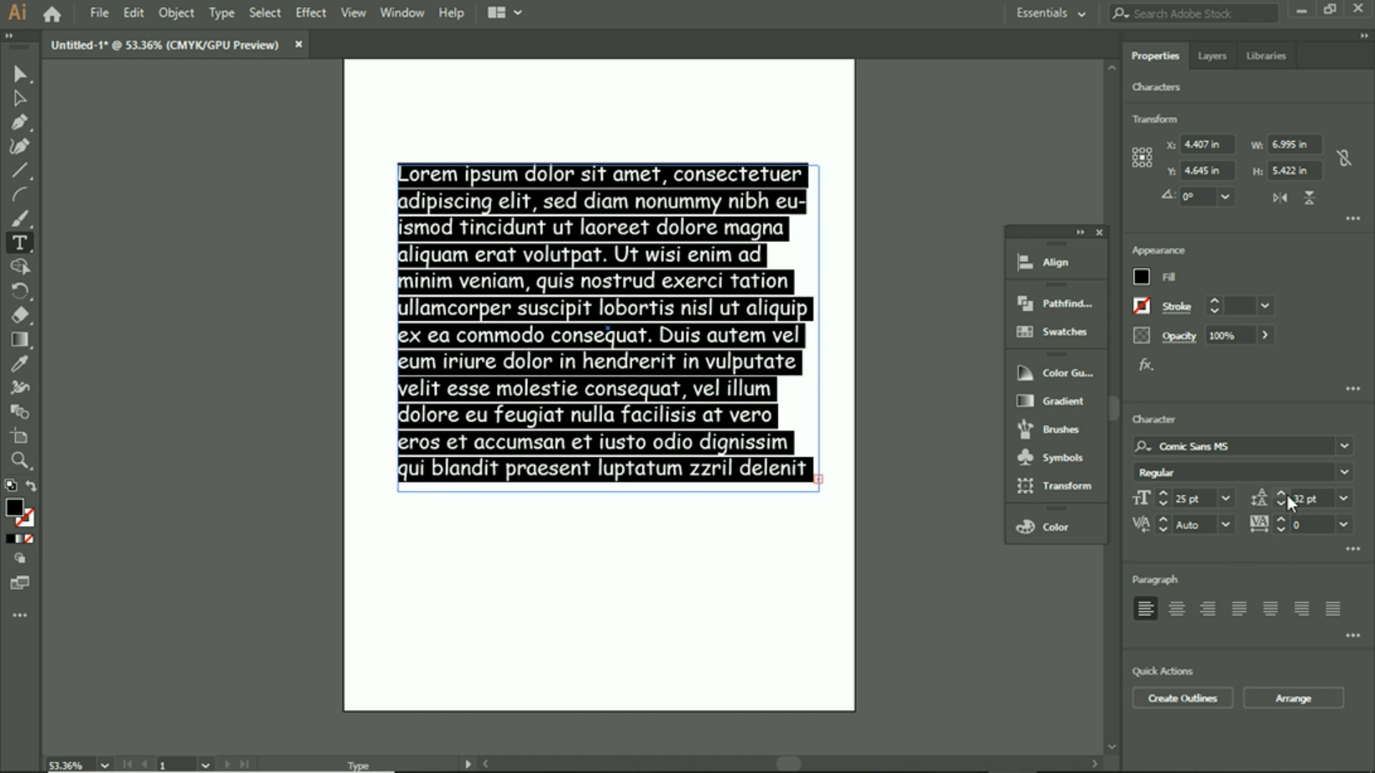
{"action": "left_click", "coordinate": [1286, 492]}
{"action": "left_click", "coordinate": [1286, 493]}
{"action": "left_click", "coordinate": [1286, 493]}
{"action": "left_click", "coordinate": [1287, 493]}
{"action": "left_click", "coordinate": [1287, 493]}
{"action": "left_click", "coordinate": [1287, 493]}
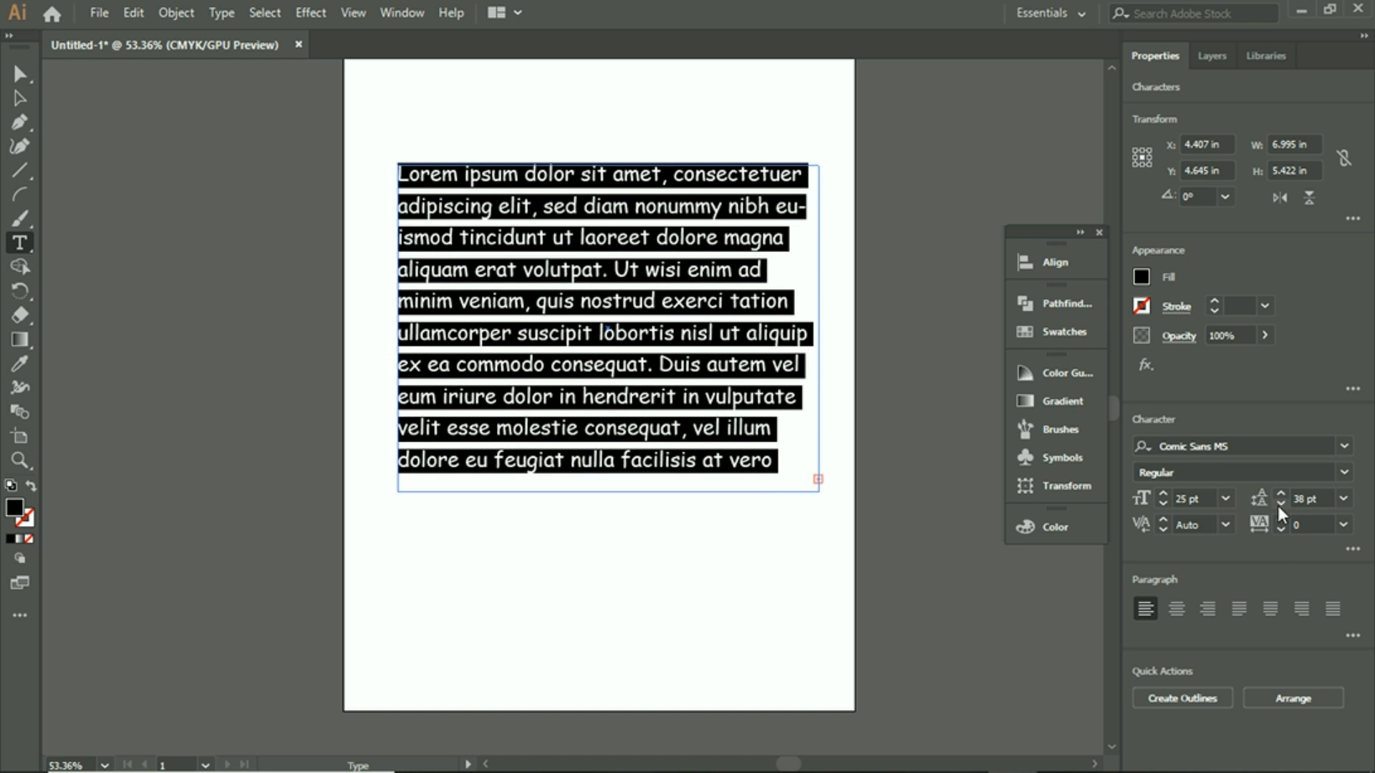
Reduce the leading of the placeholder text to 30 pt
{"action": "left_click", "coordinate": [1279, 506]}
{"action": "left_click", "coordinate": [1279, 505]}
{"action": "left_click", "coordinate": [1279, 506]}
{"action": "left_click", "coordinate": [1279, 506]}
{"action": "left_click", "coordinate": [1279, 505]}
{"action": "left_click", "coordinate": [1279, 506]}
{"action": "left_click", "coordinate": [1279, 506]}
{"action": "left_click", "coordinate": [1280, 505]}
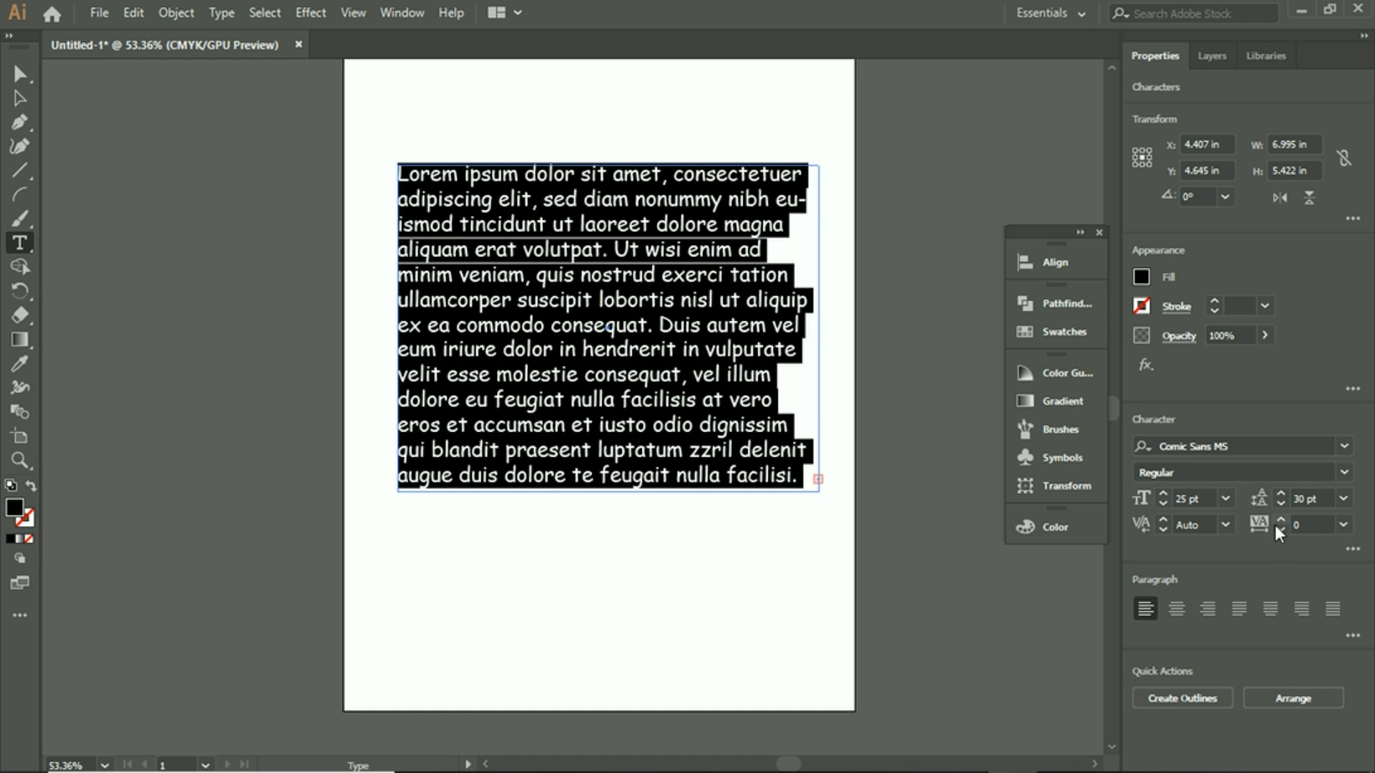
Increase the tracking of the selected placeholder text to 7
{"action": "left_click", "coordinate": [1279, 522]}
{"action": "left_click", "coordinate": [1279, 522]}
{"action": "left_click", "coordinate": [1279, 522]}
{"action": "left_click", "coordinate": [1279, 522]}
{"action": "left_click", "coordinate": [1279, 522]}
{"action": "left_click", "coordinate": [1279, 522]}
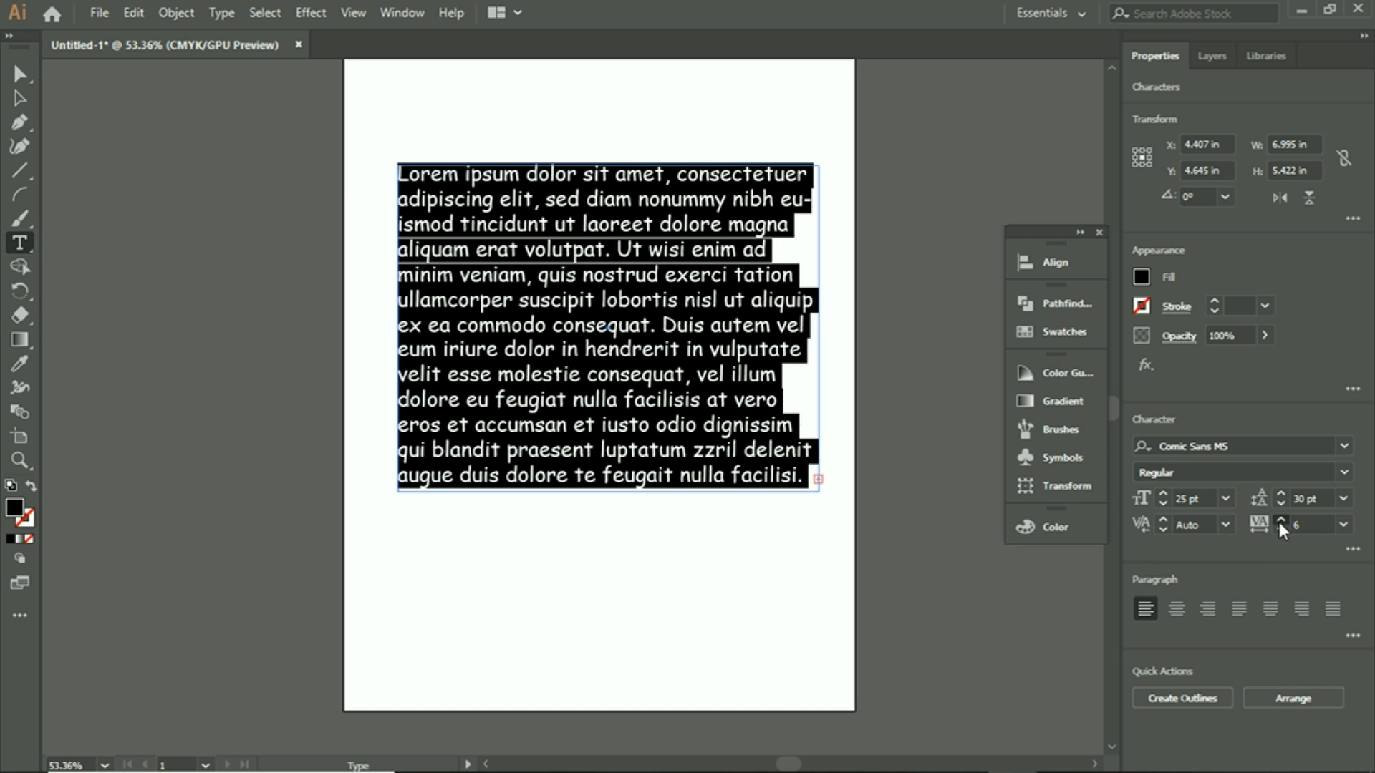
{"action": "left_click", "coordinate": [1279, 522]}
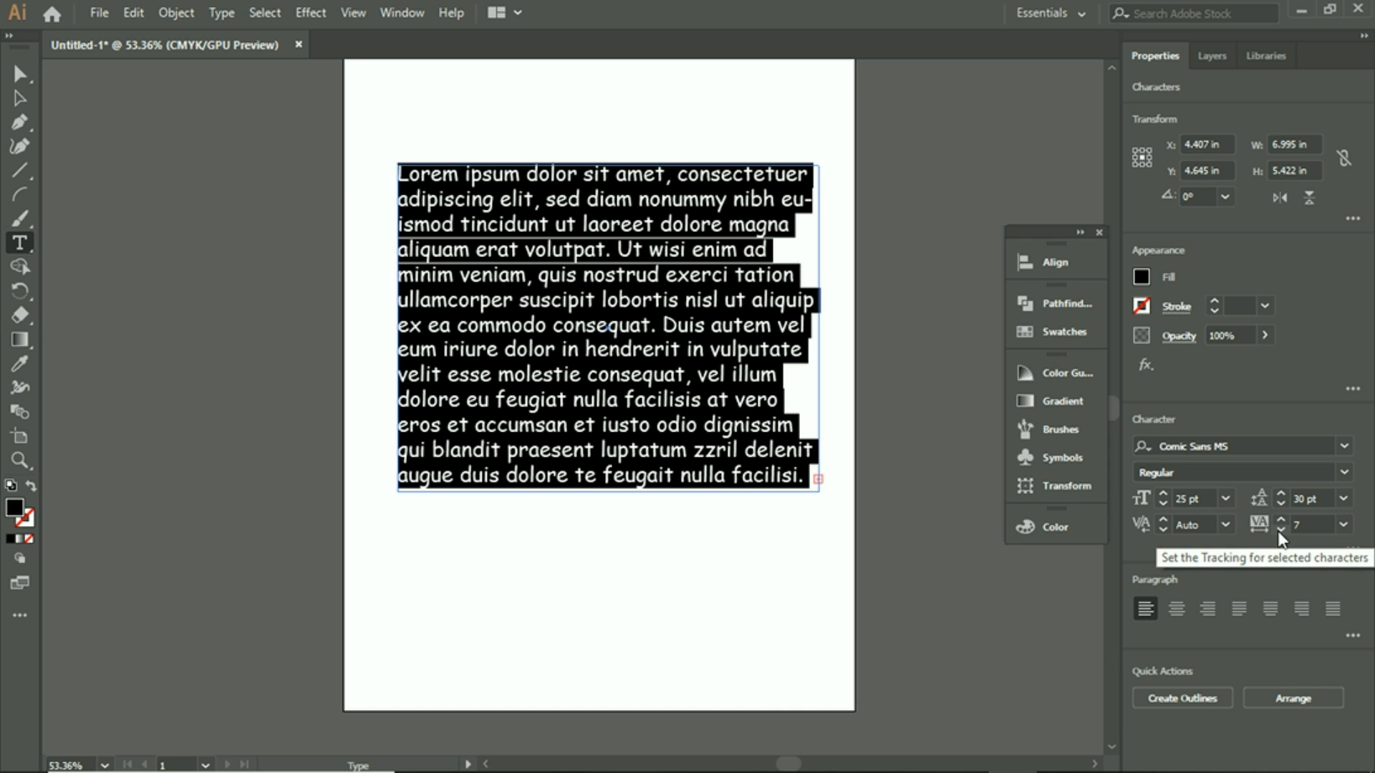
Reduce the tracking of the placeholder text back to 0
{"action": "left_click", "coordinate": [1280, 531]}
{"action": "left_click", "coordinate": [1280, 531]}
{"action": "left_click", "coordinate": [1280, 531]}
{"action": "left_click", "coordinate": [1281, 531]}
{"action": "left_click", "coordinate": [1282, 531]}
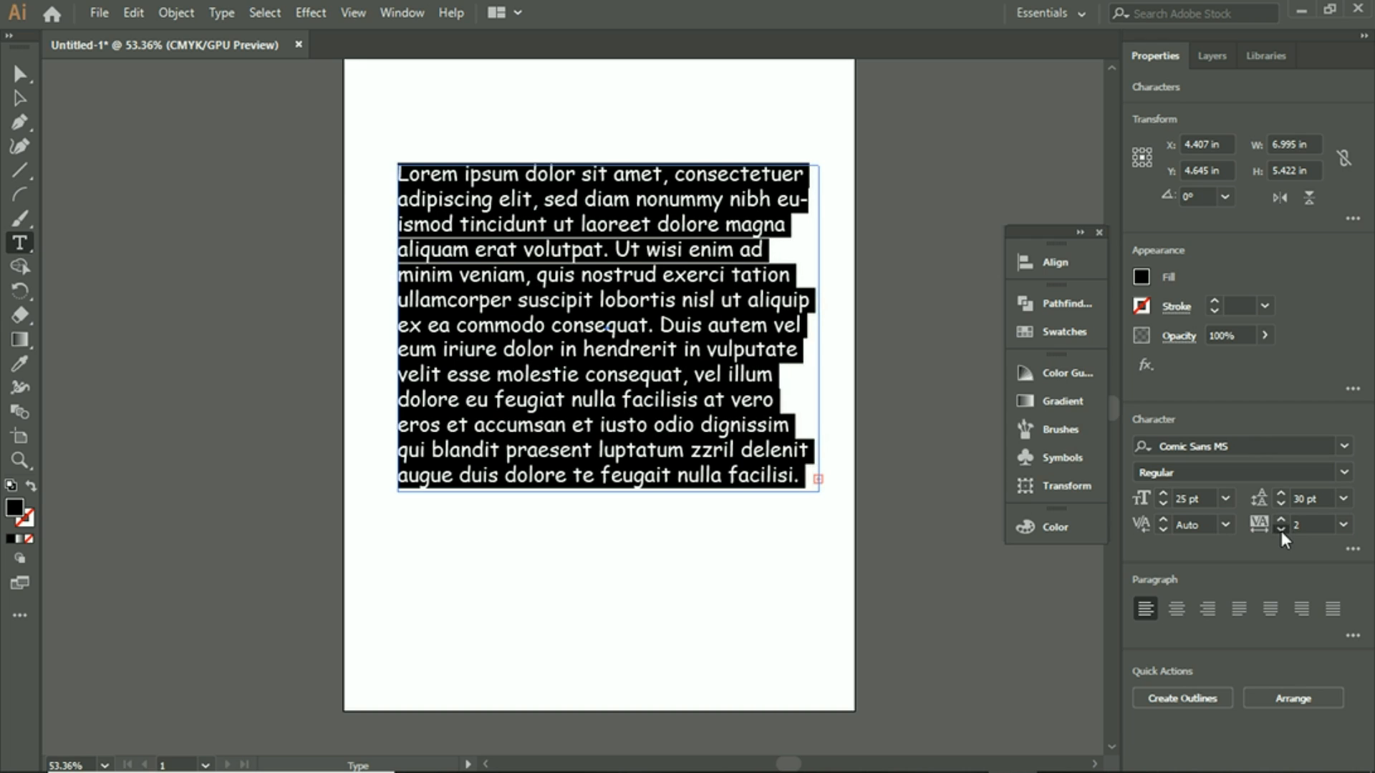
{"action": "left_click", "coordinate": [1282, 532]}
{"action": "left_click", "coordinate": [1282, 531]}
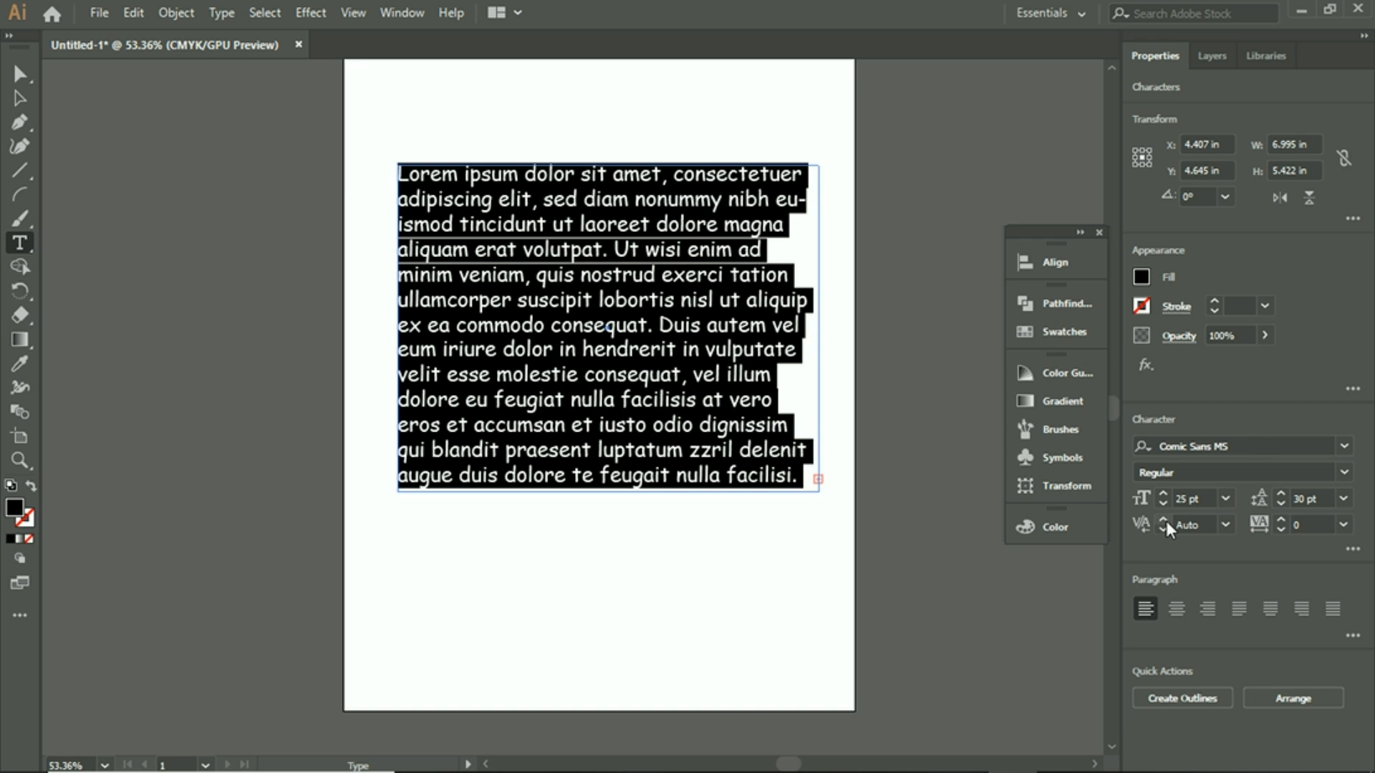
Review the kerning presets and try to set the kerning of the whole text selection to -999
{"action": "left_click", "coordinate": [1227, 526]}
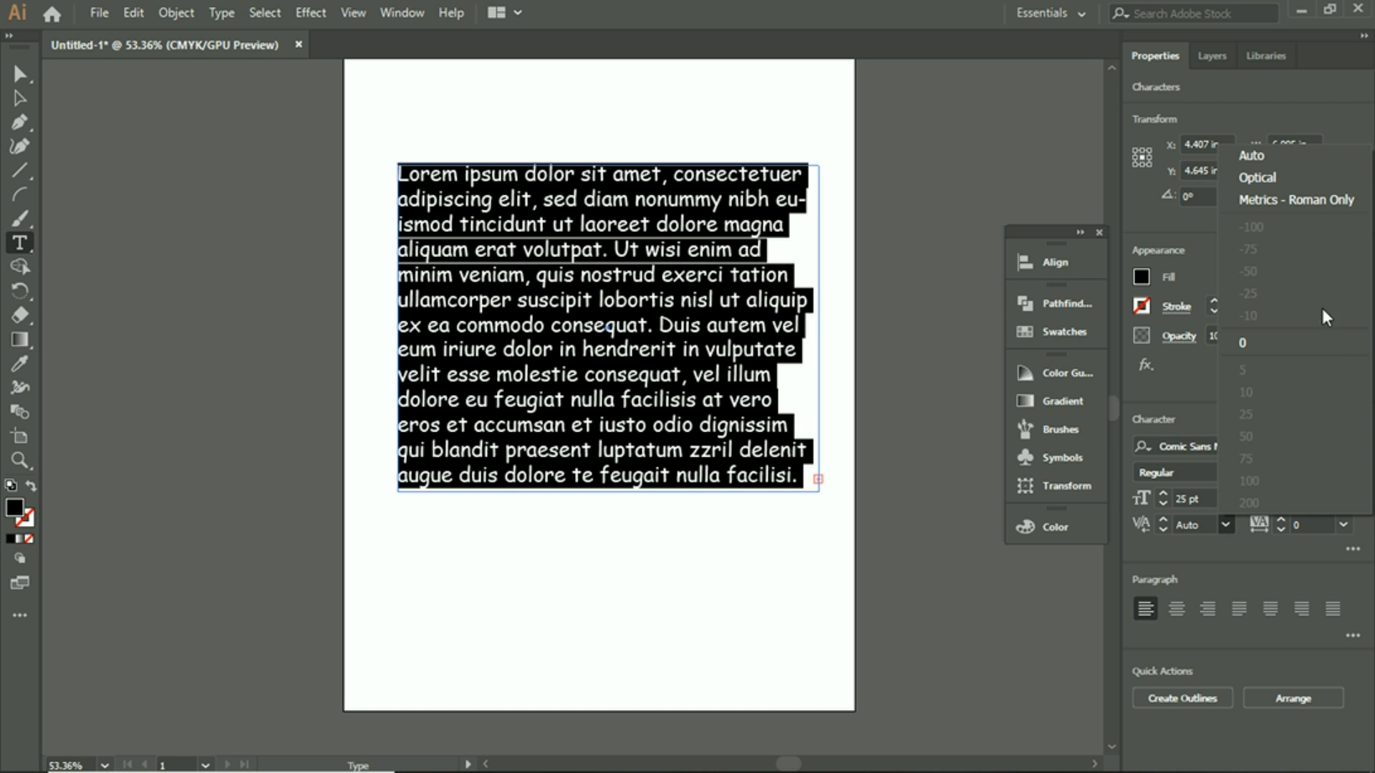
{"action": "left_click", "coordinate": [1198, 551]}
{"action": "left_click", "coordinate": [1162, 530]}
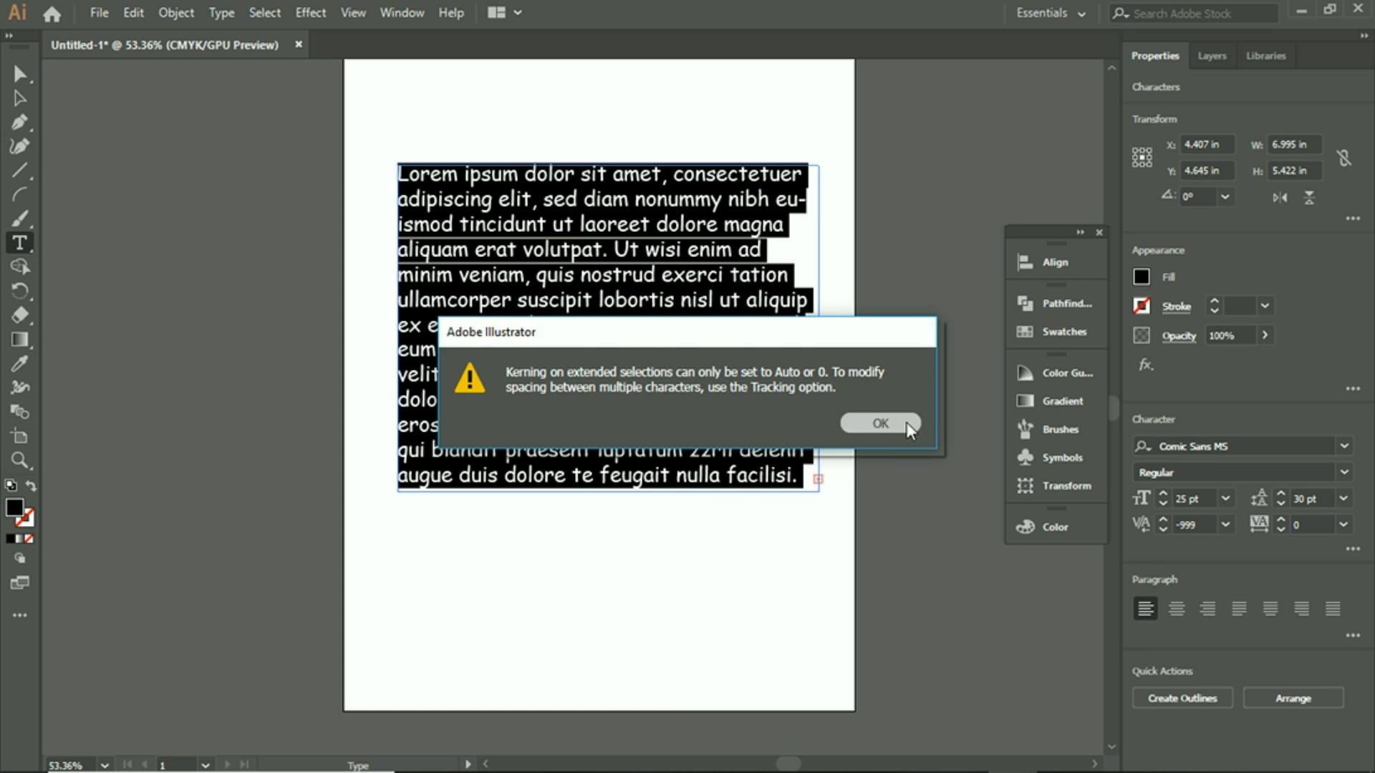
{"action": "left_click", "coordinate": [880, 423]}
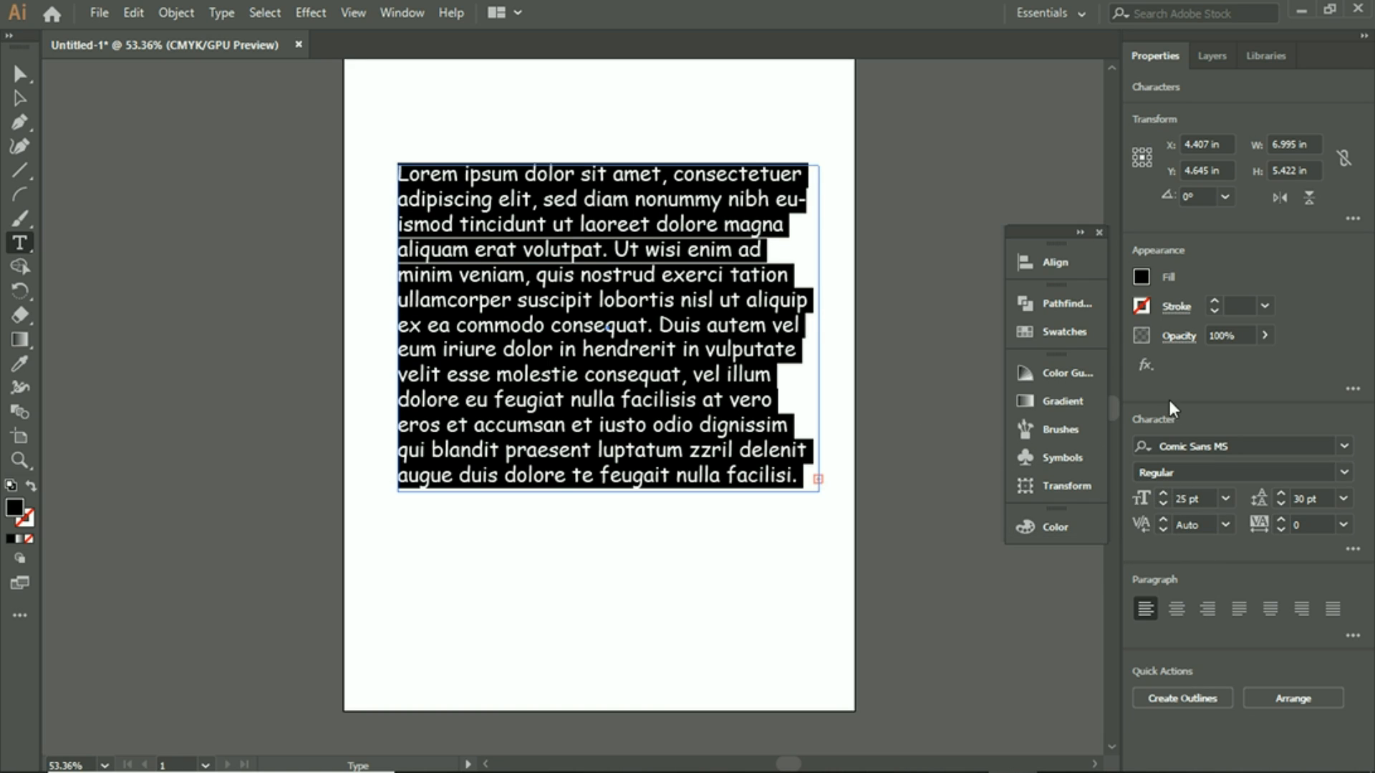
Reduce the placeholder text's font size to 23 pt
{"action": "left_click", "coordinate": [1164, 503]}
{"action": "left_click", "coordinate": [1165, 505]}
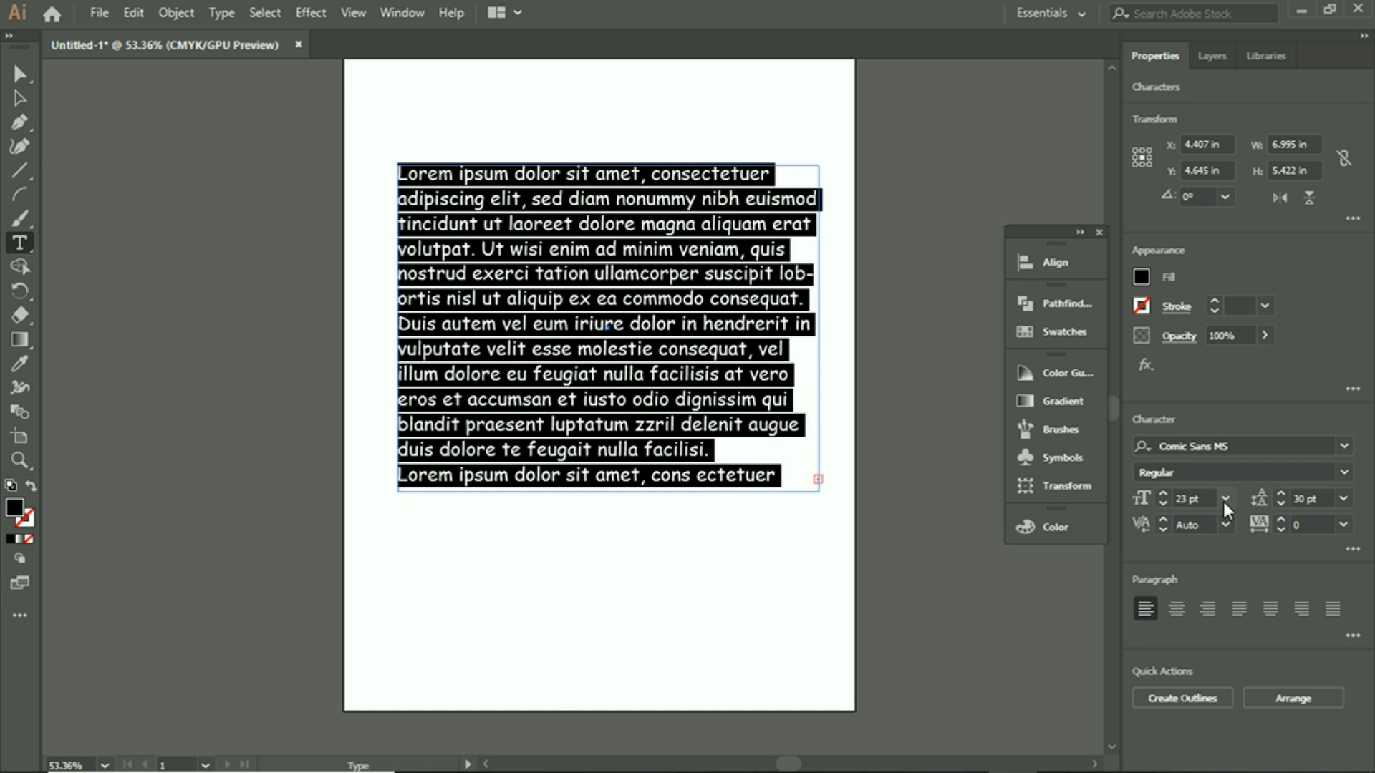
Apply the Italic, Bold and Bold Italic font styles to the placeholder text one after another
{"action": "left_click", "coordinate": [1345, 473]}
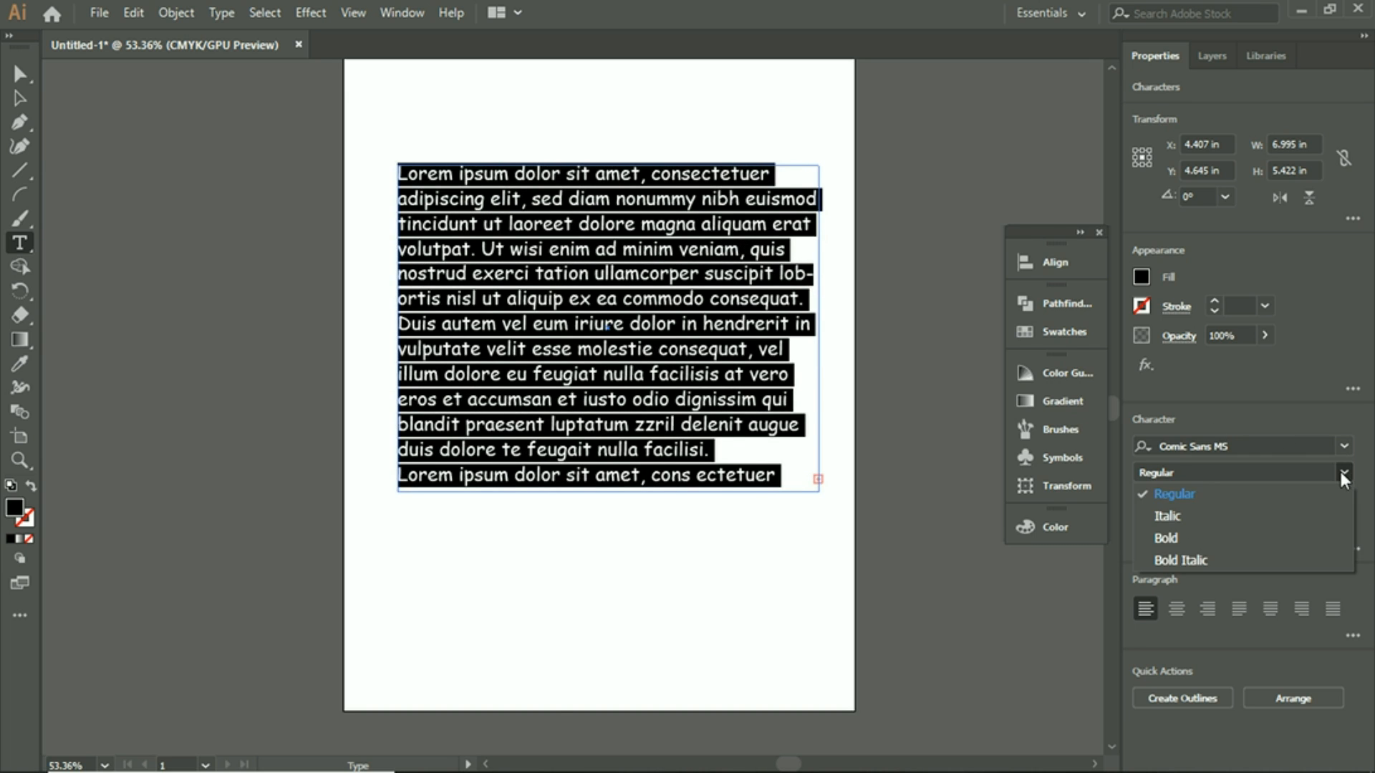
{"action": "left_click", "coordinate": [1235, 522]}
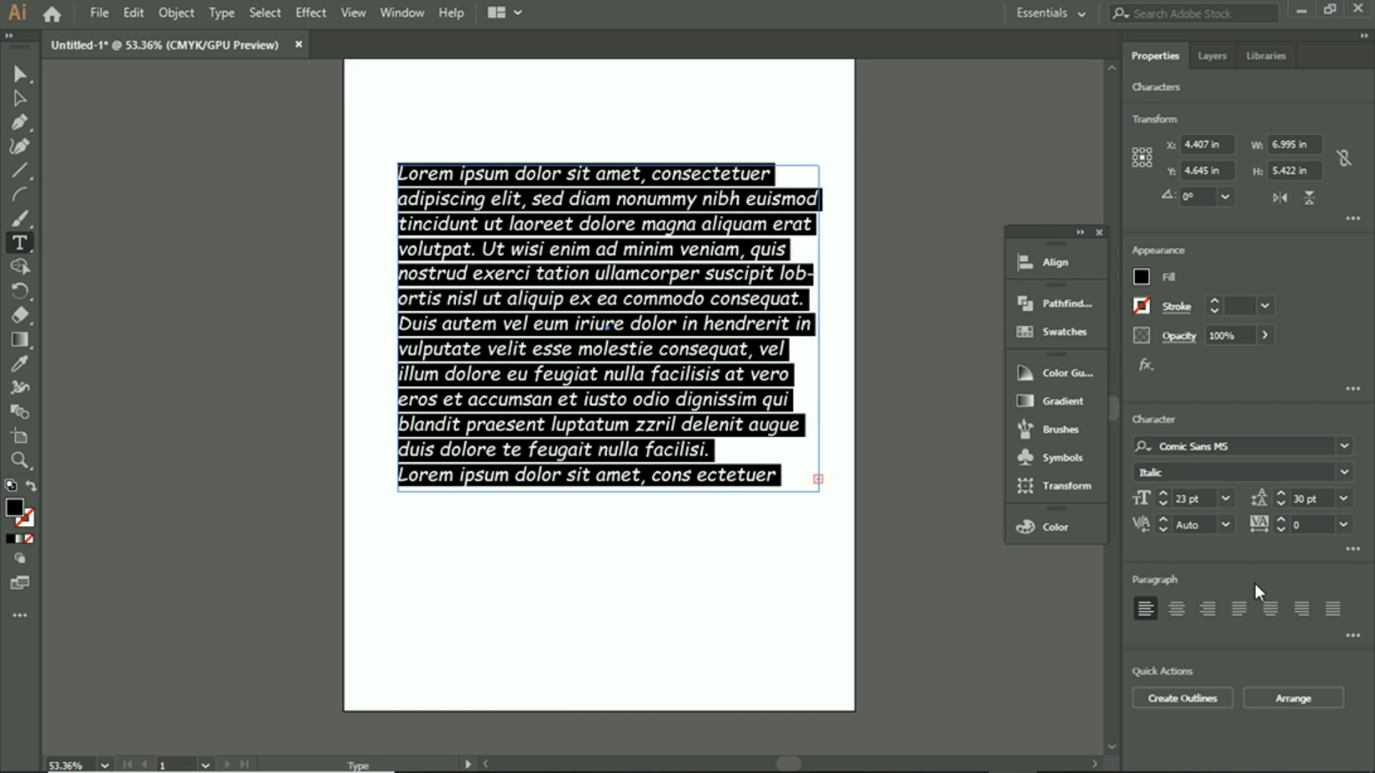
{"action": "left_click", "coordinate": [1344, 473]}
{"action": "left_click", "coordinate": [1270, 544]}
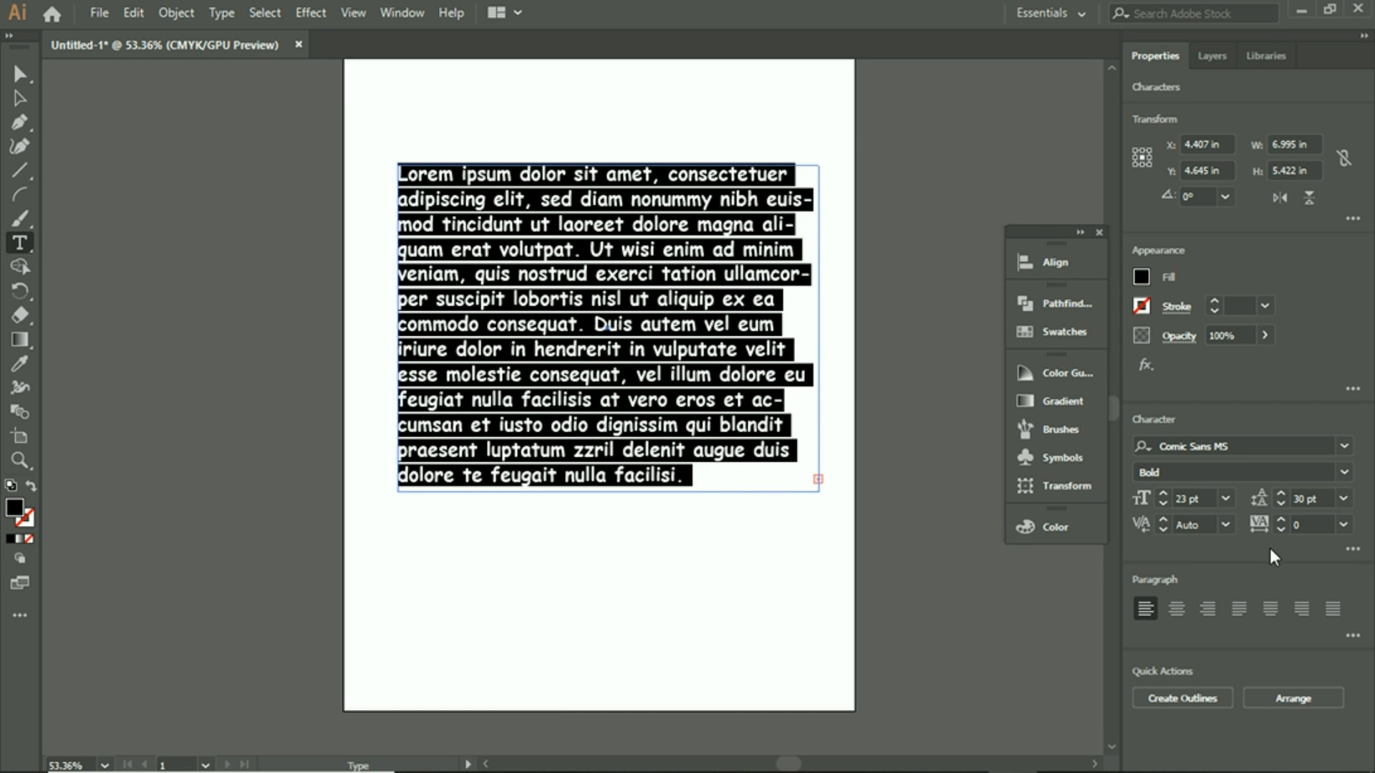
{"action": "left_click", "coordinate": [1345, 473]}
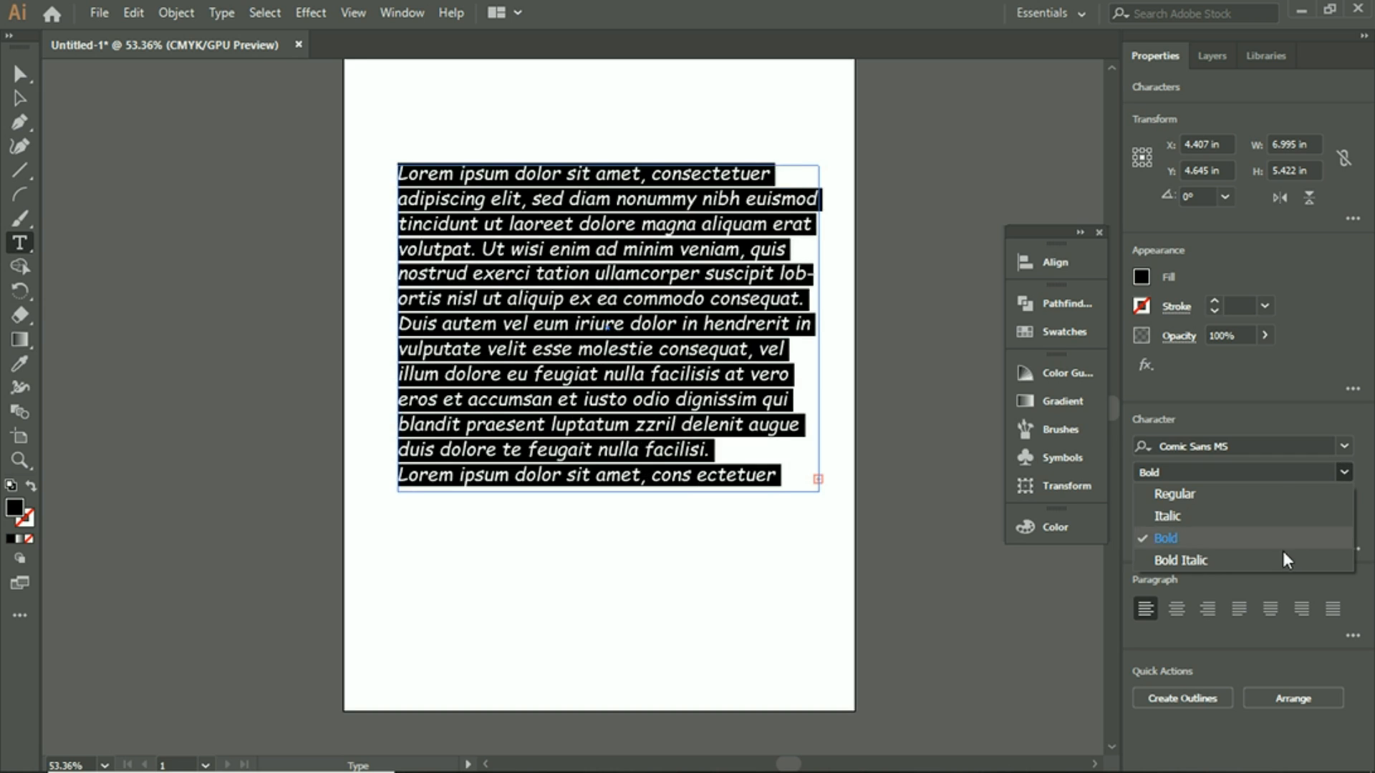
{"action": "left_click", "coordinate": [1282, 556]}
Change the placeholder text's font style to Italic and back to Regular
{"action": "left_click", "coordinate": [1344, 473]}
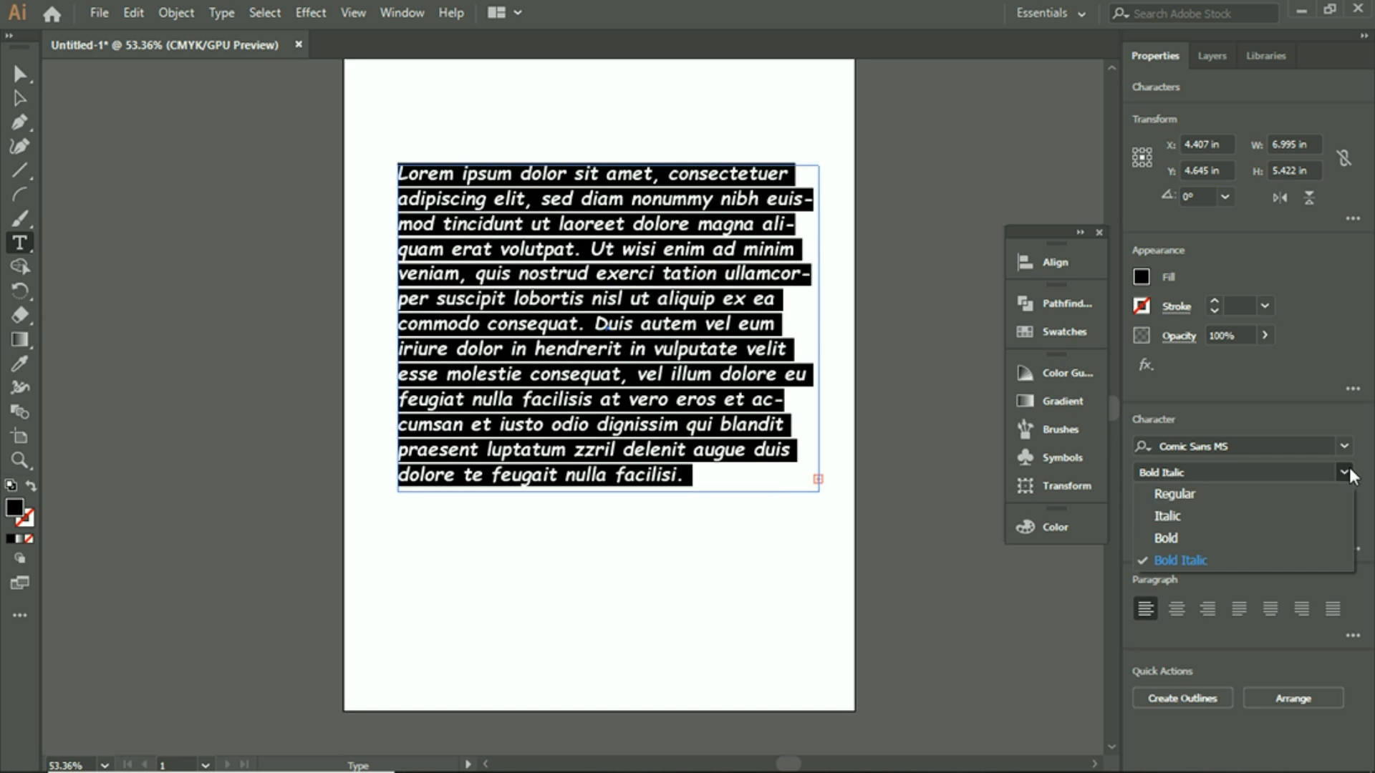
{"action": "left_click", "coordinate": [1287, 515]}
{"action": "left_click", "coordinate": [1345, 473]}
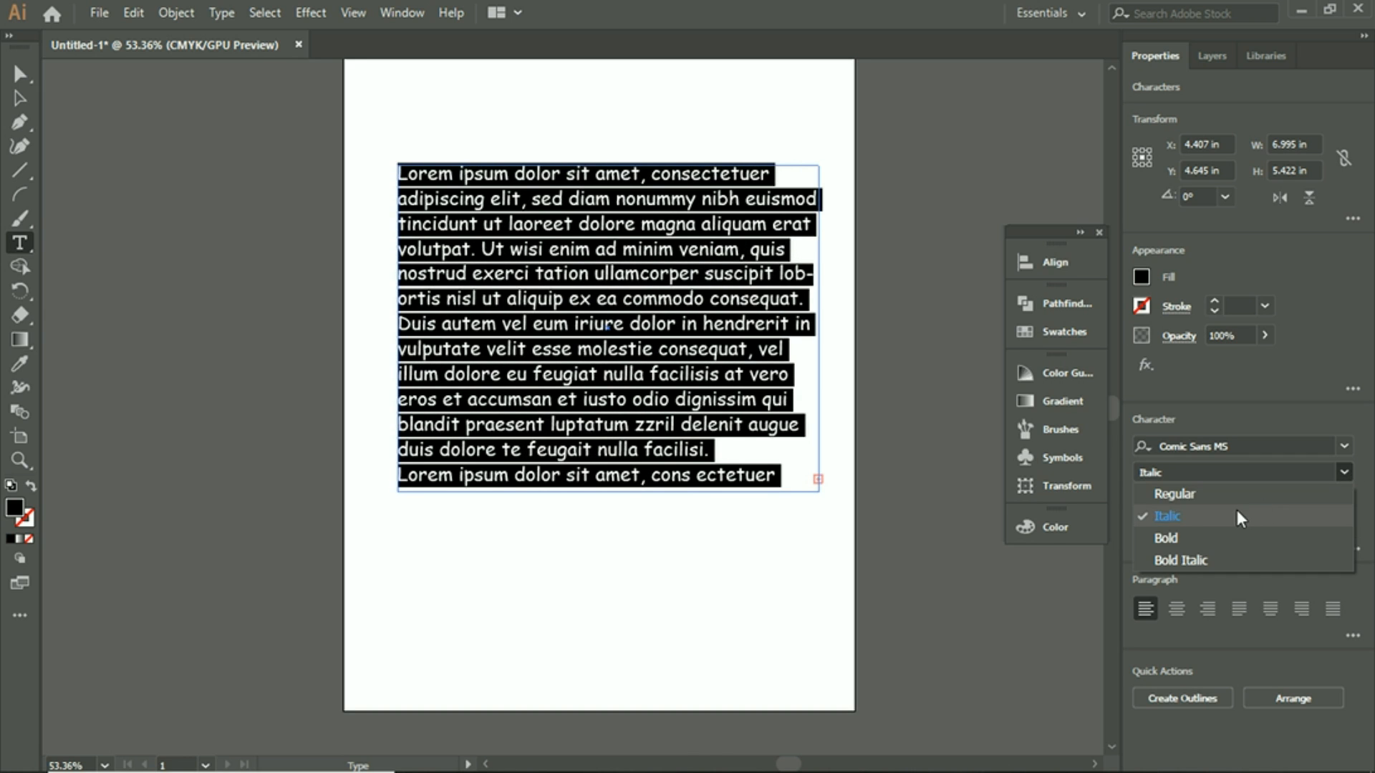
{"action": "left_click", "coordinate": [1218, 495]}
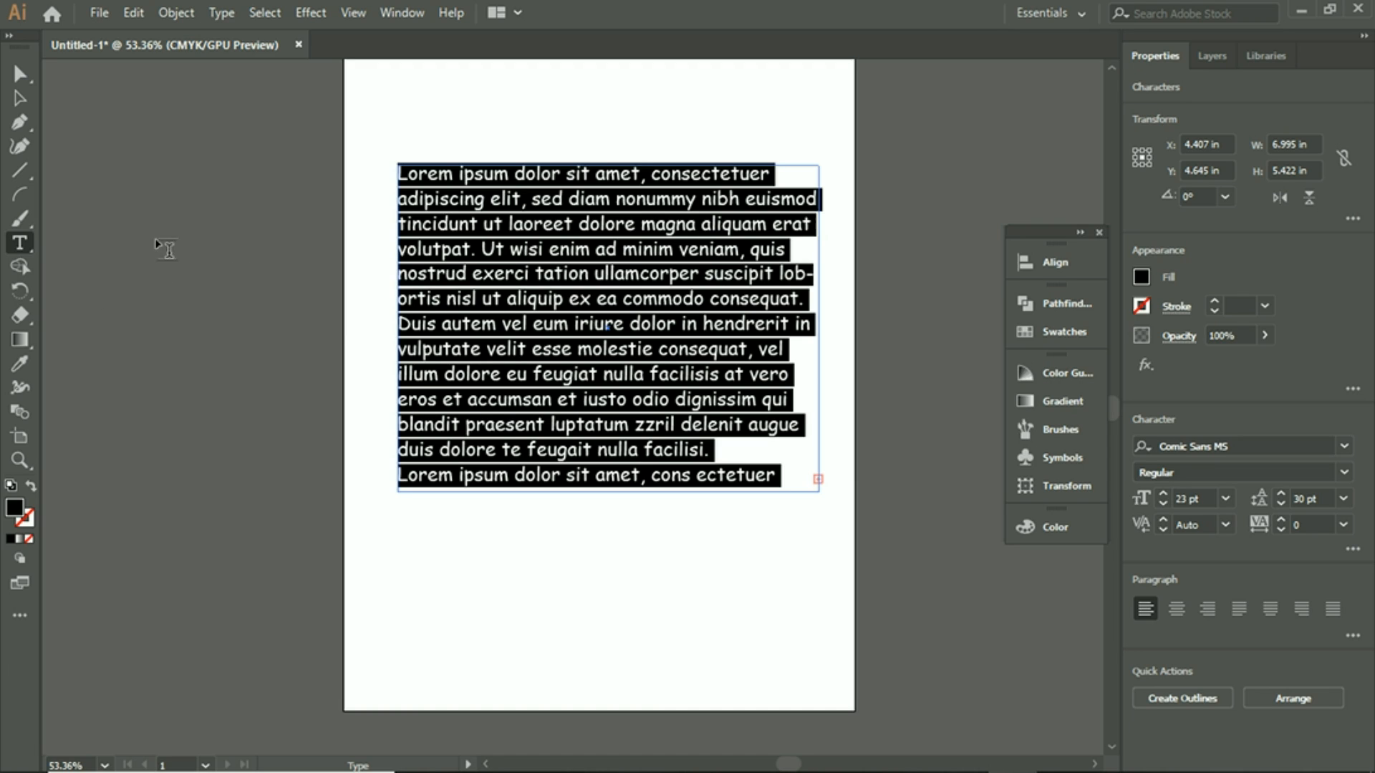
Preview the Comic Sans MS styles on the text again, applying Italic and Bold and finishing with Regular
{"action": "left_click", "coordinate": [1289, 446]}
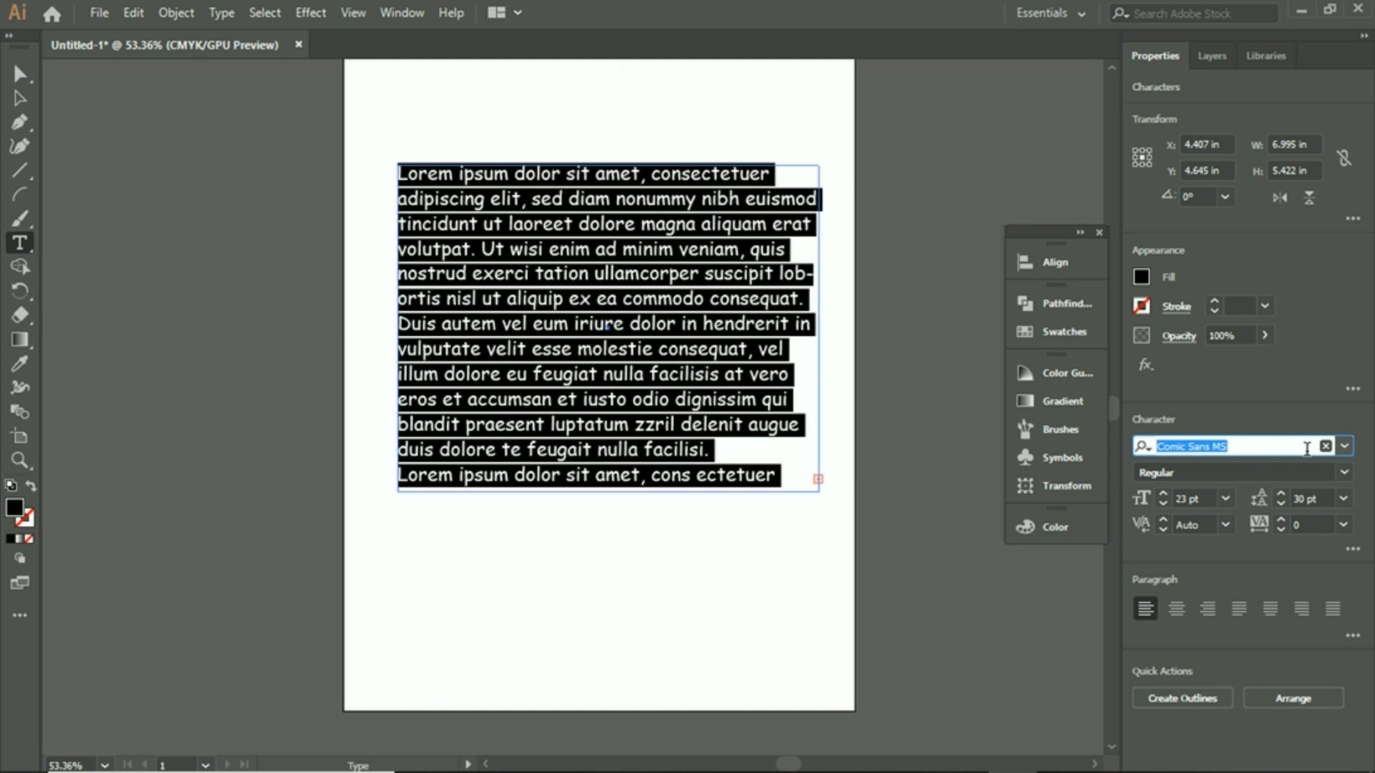
{"action": "left_click", "coordinate": [1179, 473]}
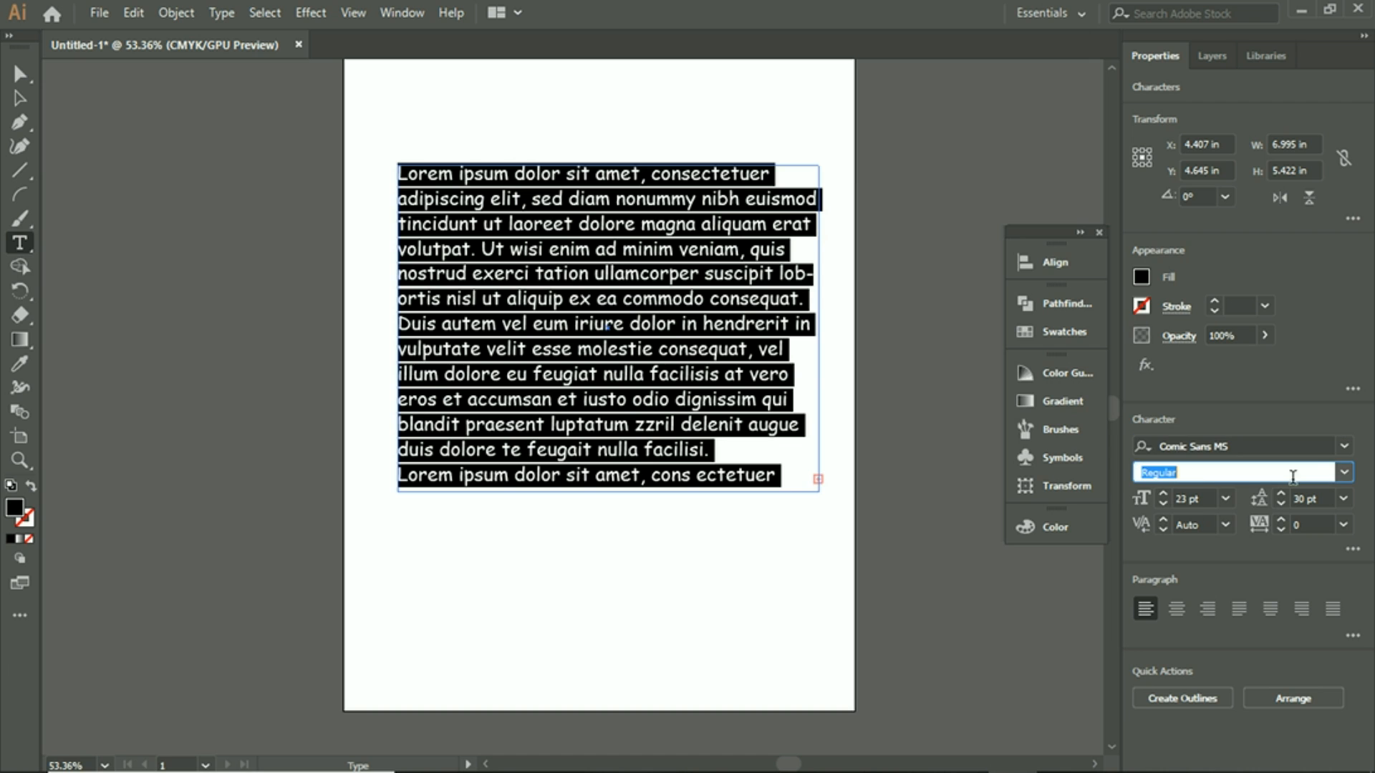
{"action": "left_click", "coordinate": [1344, 472]}
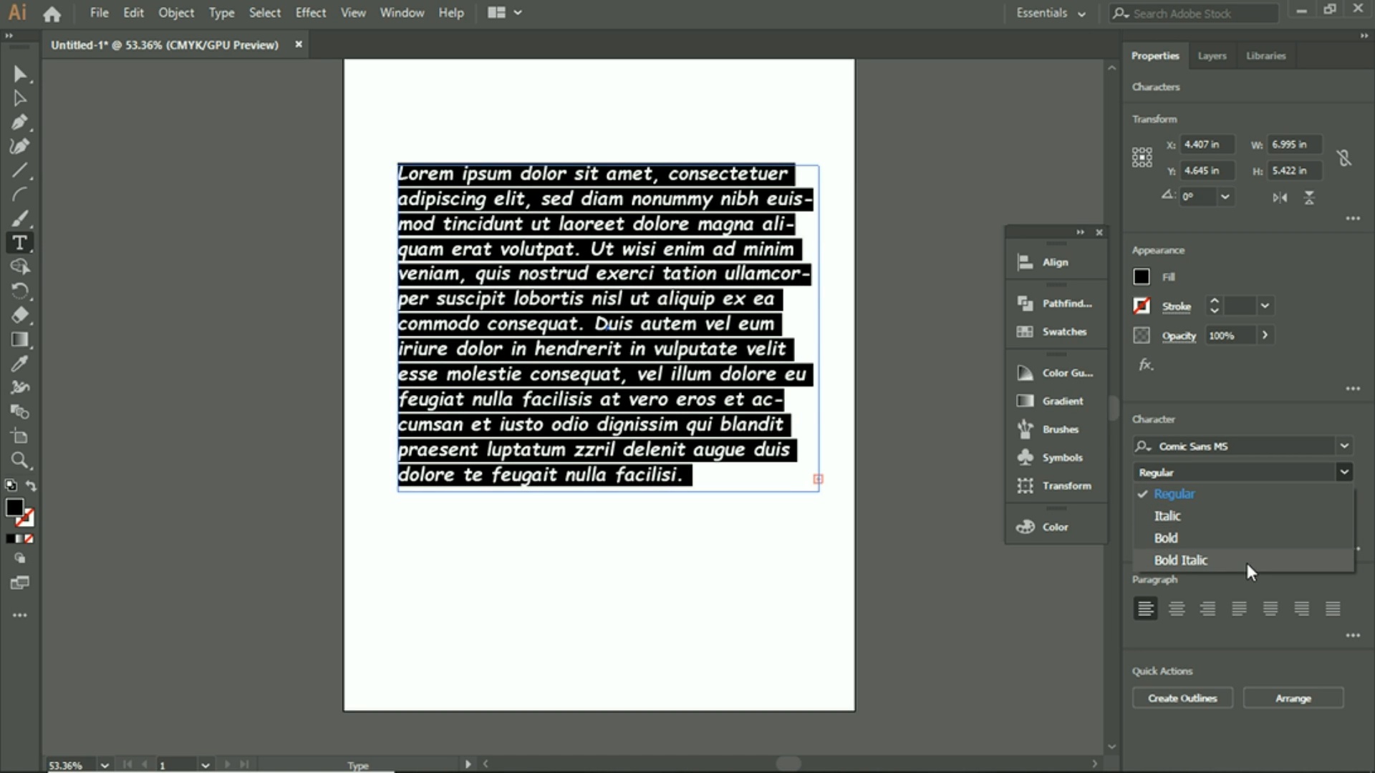
{"action": "left_click", "coordinate": [1227, 520]}
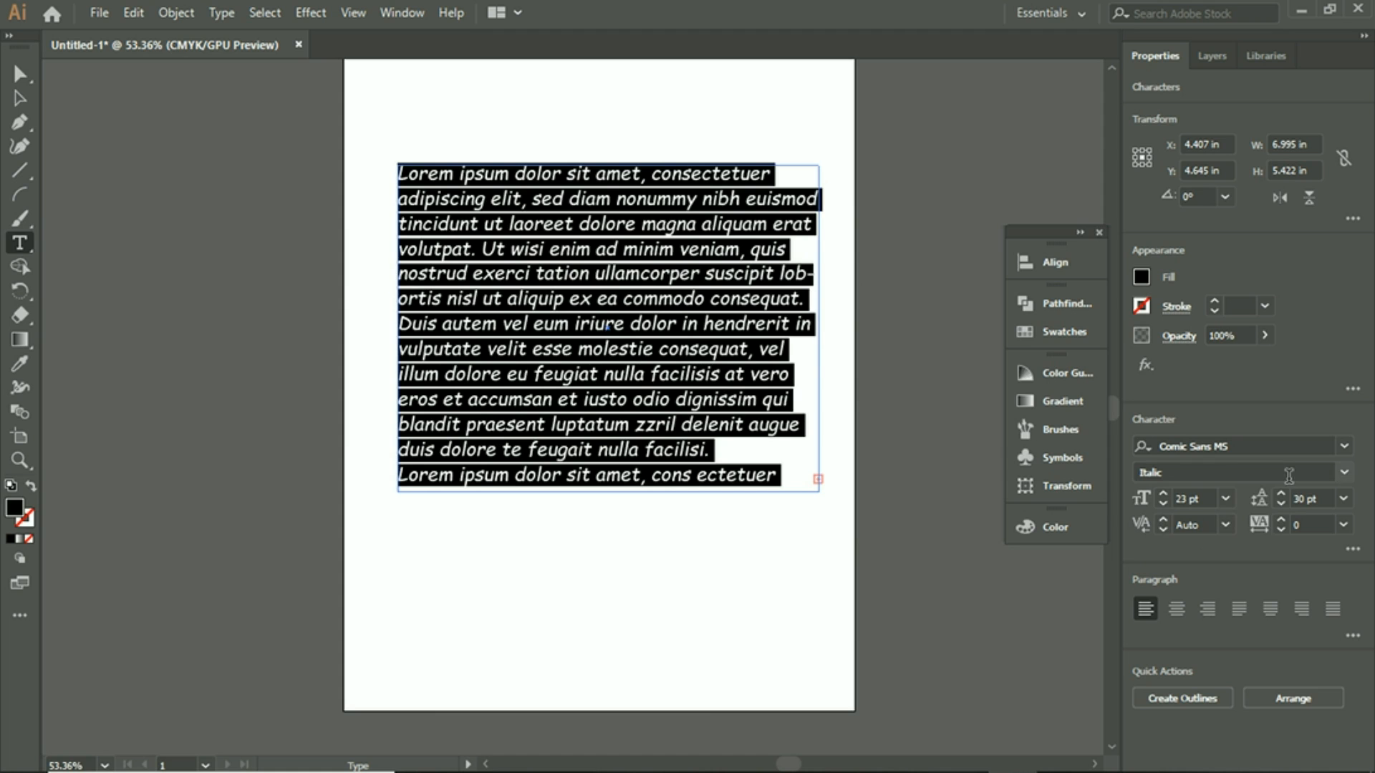
{"action": "left_click", "coordinate": [1344, 473]}
{"action": "left_click", "coordinate": [1304, 540]}
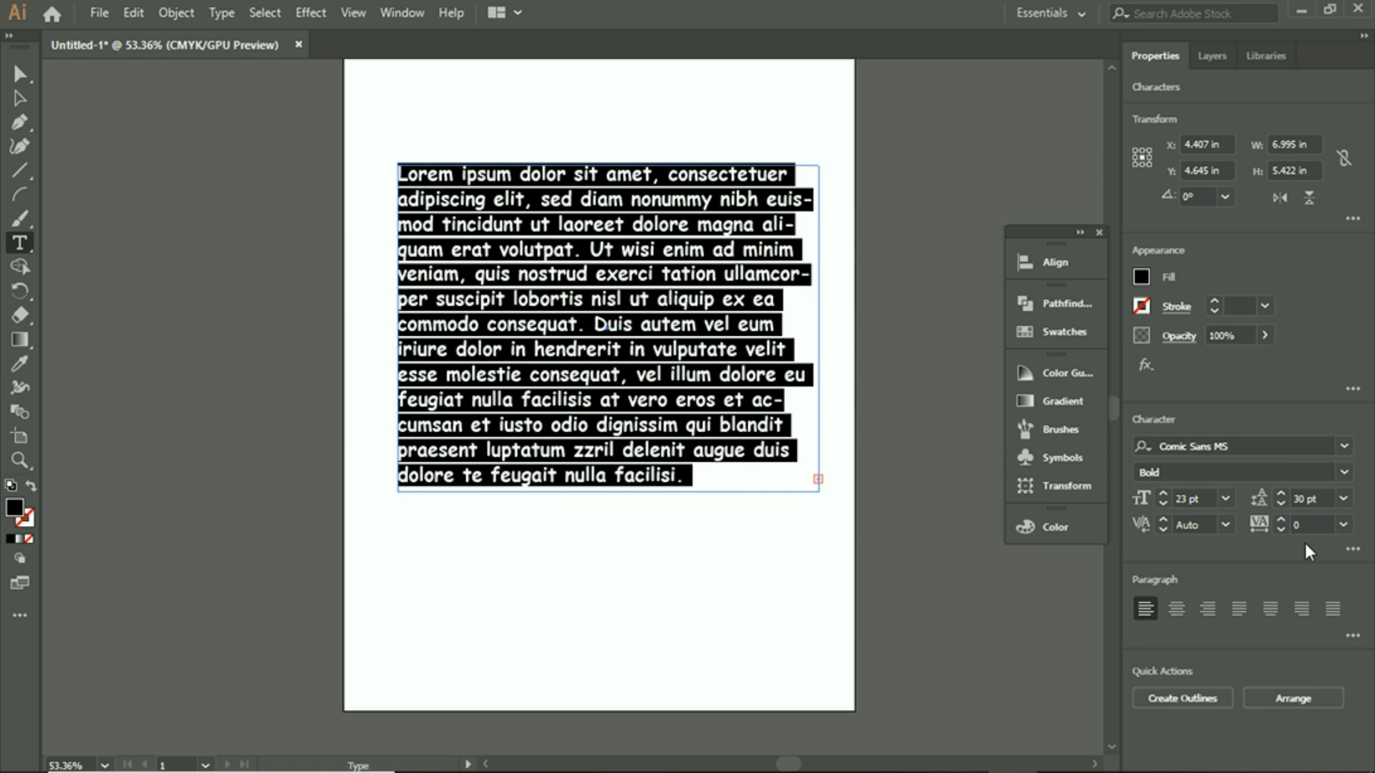
{"action": "left_click", "coordinate": [1345, 470]}
{"action": "left_click", "coordinate": [1321, 491]}
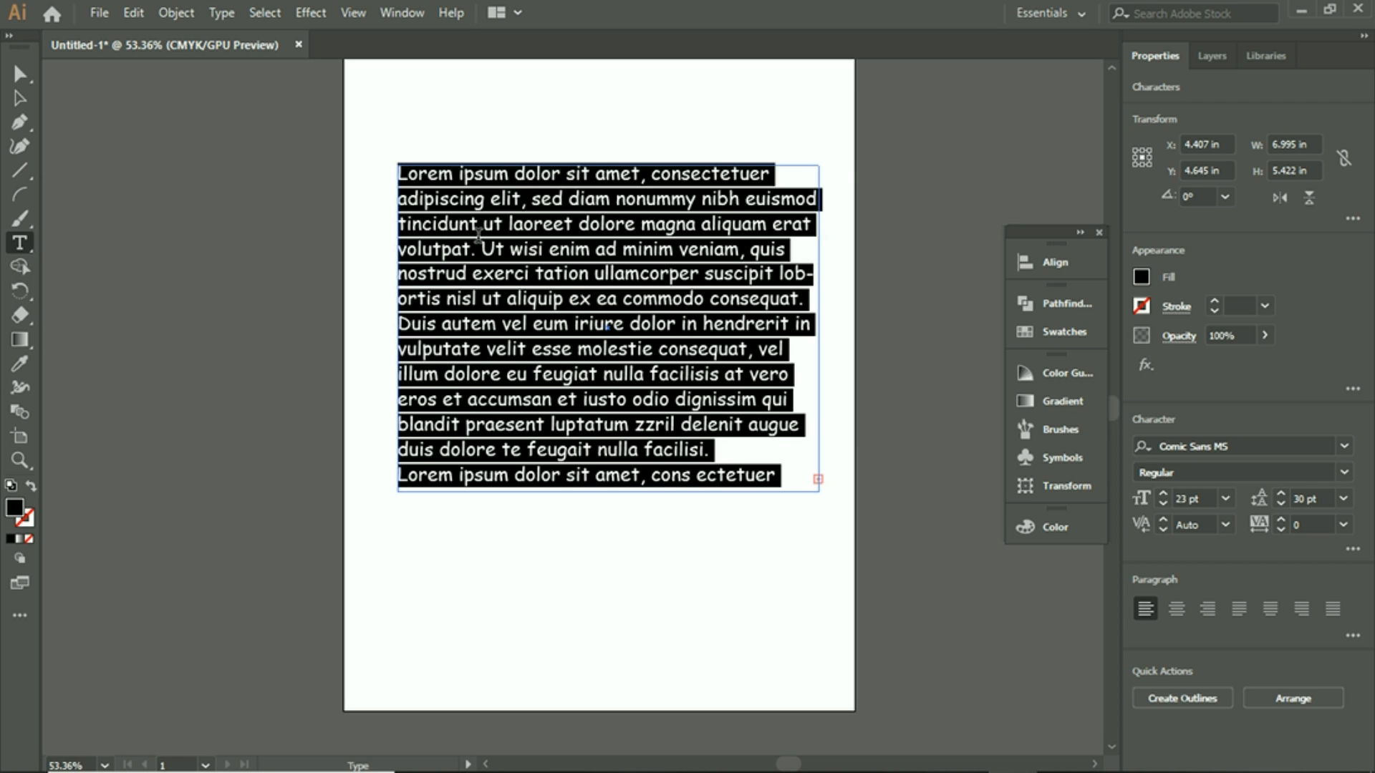
Undo the last three font style changes on the placeholder text
{"action": "key", "text": "ctrl+z"}
{"action": "key", "text": "ctrl+z"}
{"action": "key", "text": "ctrl+z"}
Try centre, right, last-line-centred justified and fully justified alignment on the placeholder text, ending with left alignment
{"action": "left_click", "coordinate": [1175, 609]}
{"action": "left_click", "coordinate": [1207, 609]}
{"action": "left_click", "coordinate": [1260, 613]}
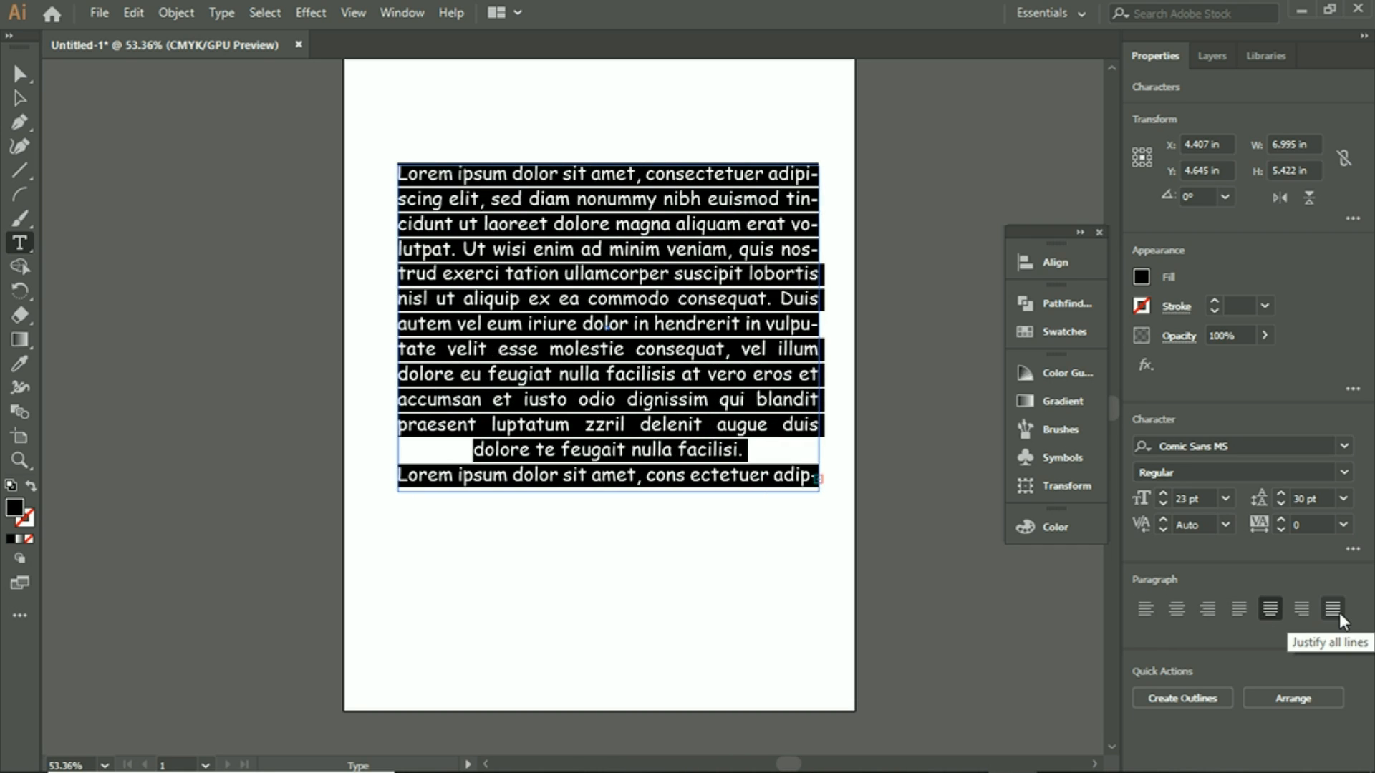
{"action": "left_click", "coordinate": [1333, 611]}
{"action": "left_click", "coordinate": [1214, 610]}
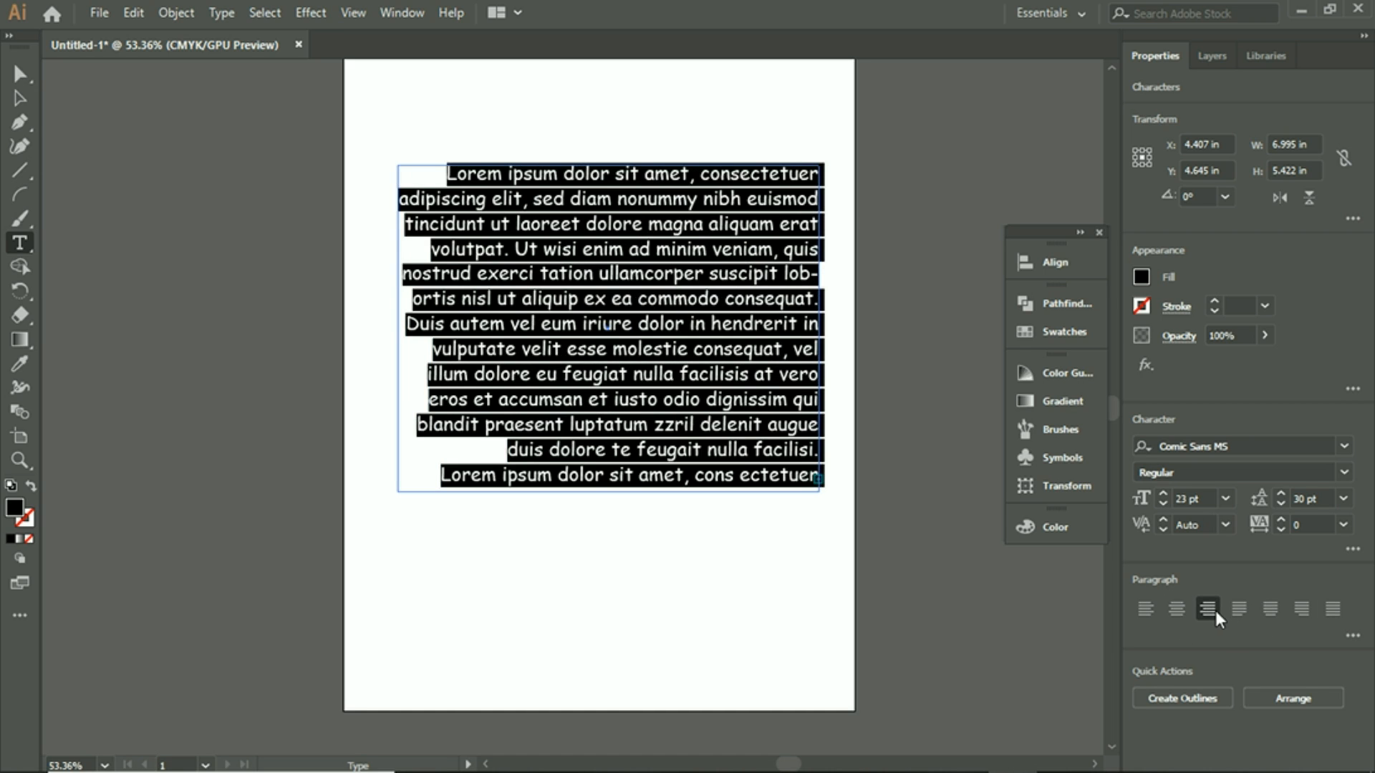
{"action": "left_click", "coordinate": [1152, 607]}
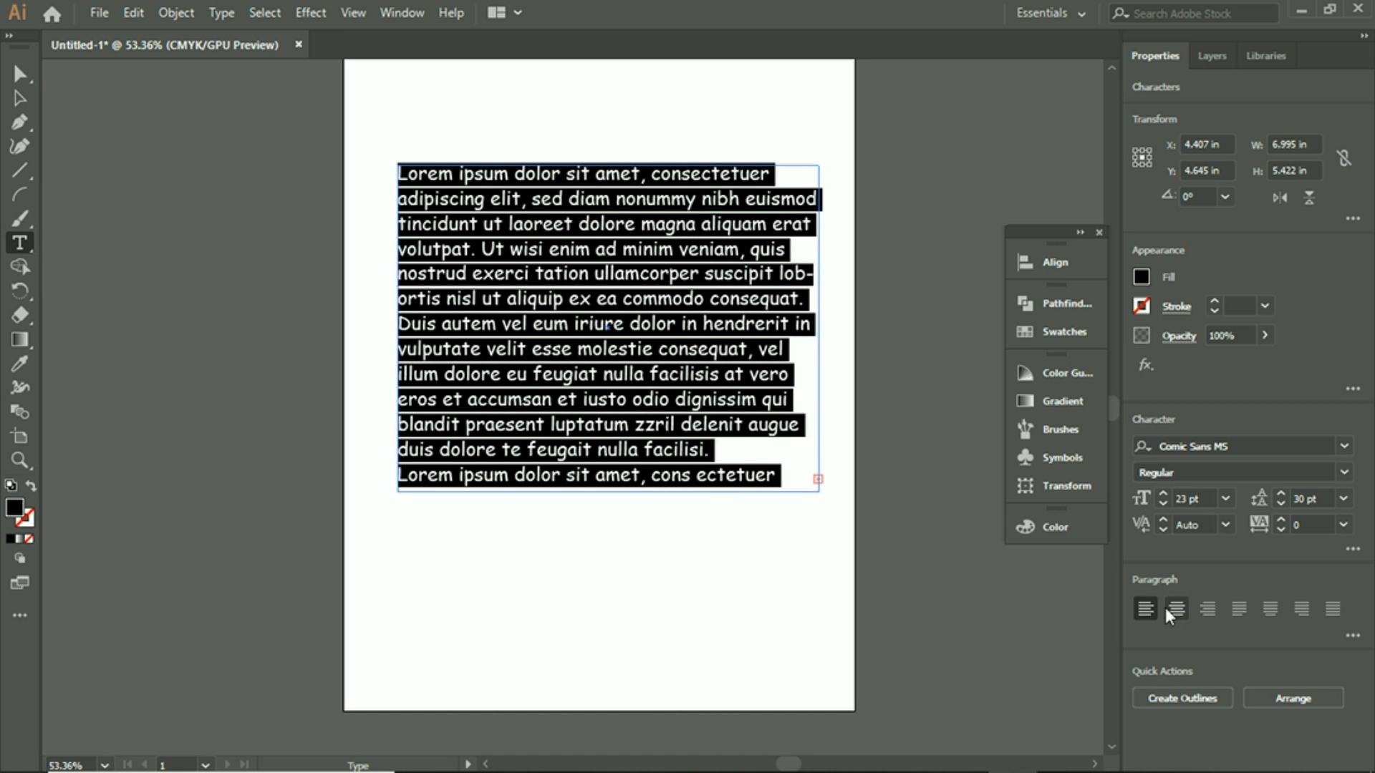
Compare centre, right and last-line-left justified alignment on the placeholder text and return it to left alignment
{"action": "left_click", "coordinate": [1176, 610]}
{"action": "left_click", "coordinate": [1207, 611]}
{"action": "left_click", "coordinate": [1227, 614]}
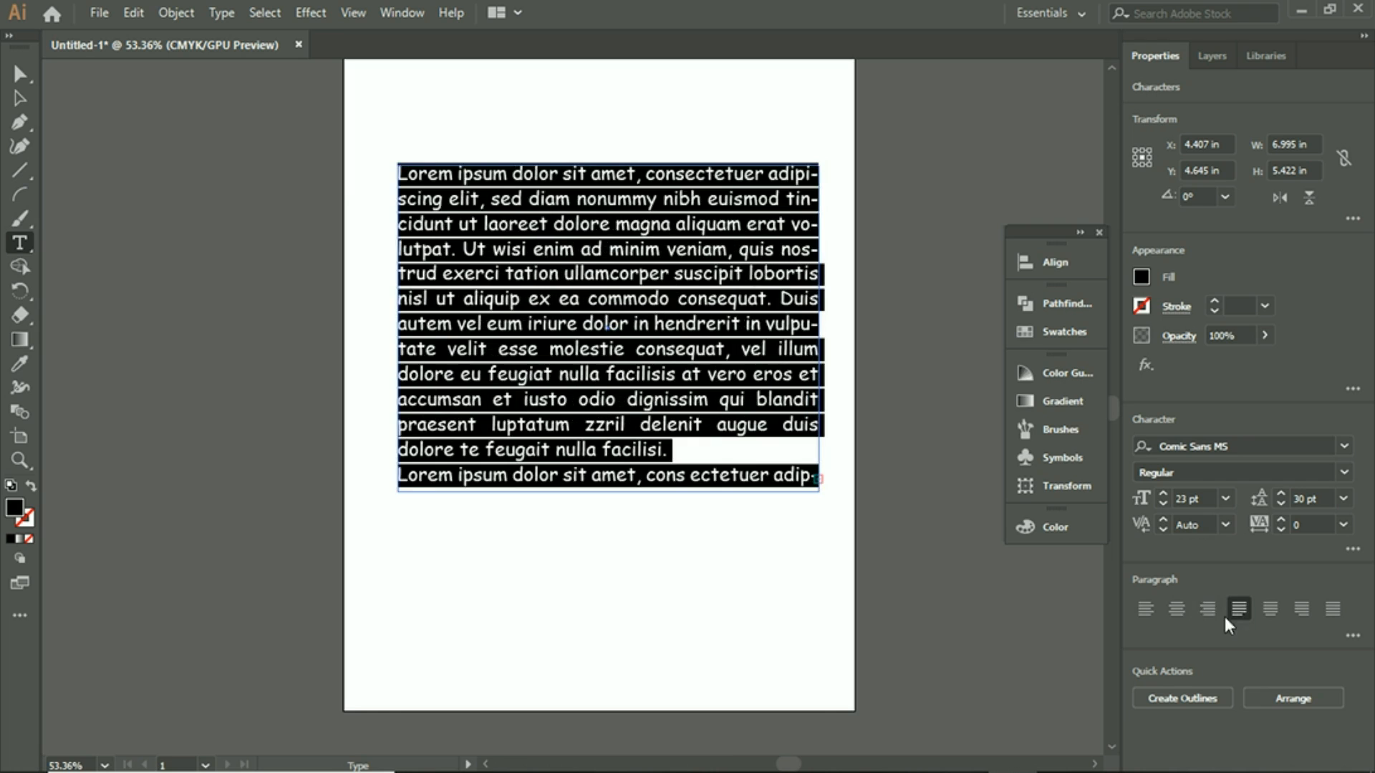
{"action": "left_click", "coordinate": [1178, 613]}
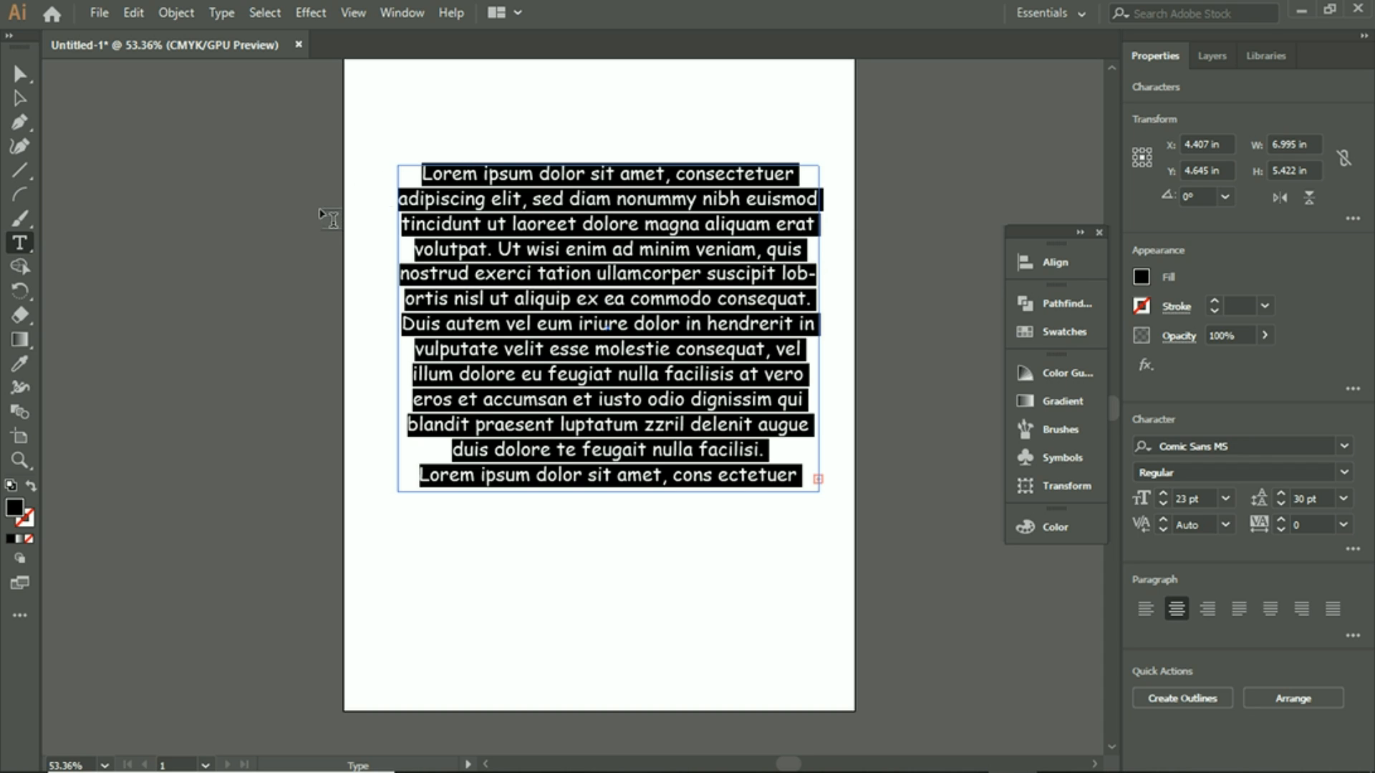
{"action": "left_click", "coordinate": [1149, 608]}
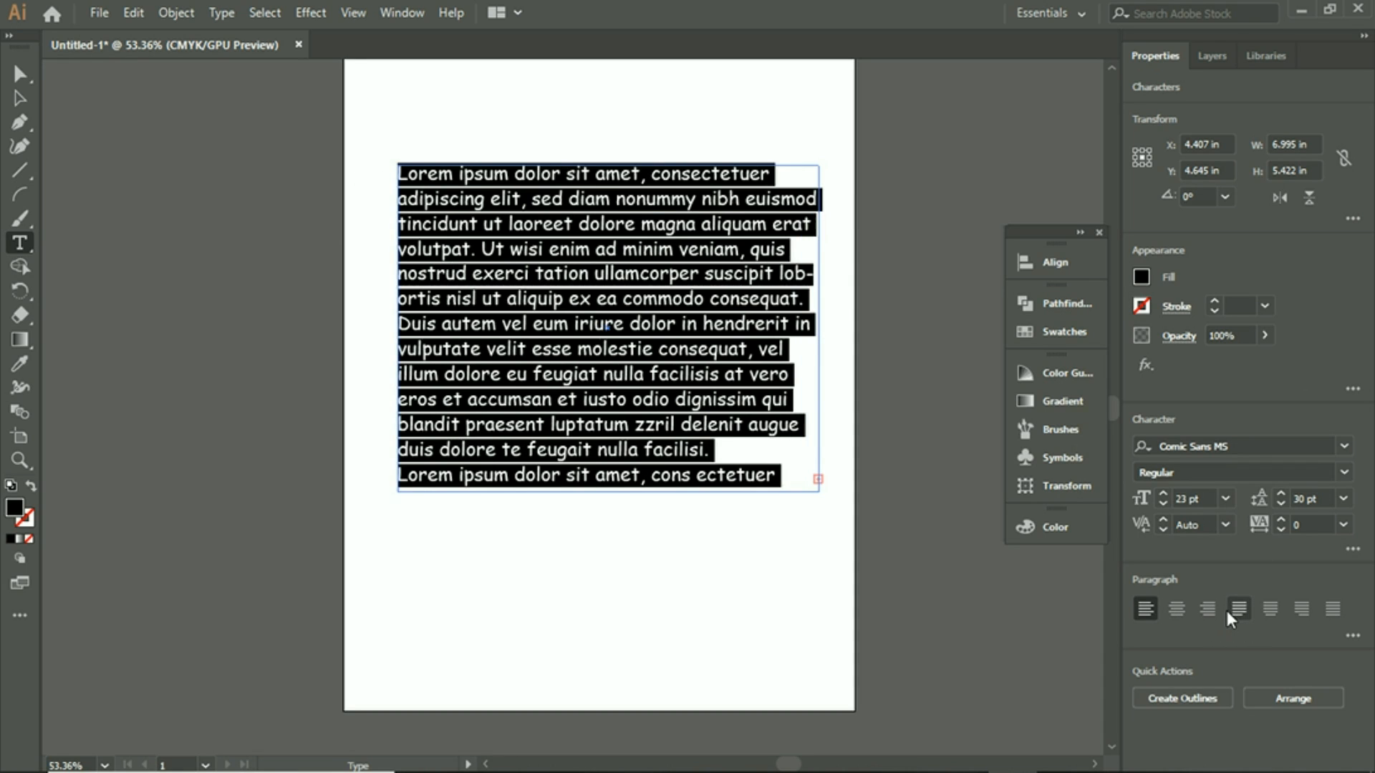
Cycle the text through all four justify options, with last line left, centred, right and all lines justified, finishing with centre alignment
{"action": "left_click", "coordinate": [1228, 608]}
{"action": "left_click", "coordinate": [1274, 608]}
{"action": "left_click", "coordinate": [1308, 608]}
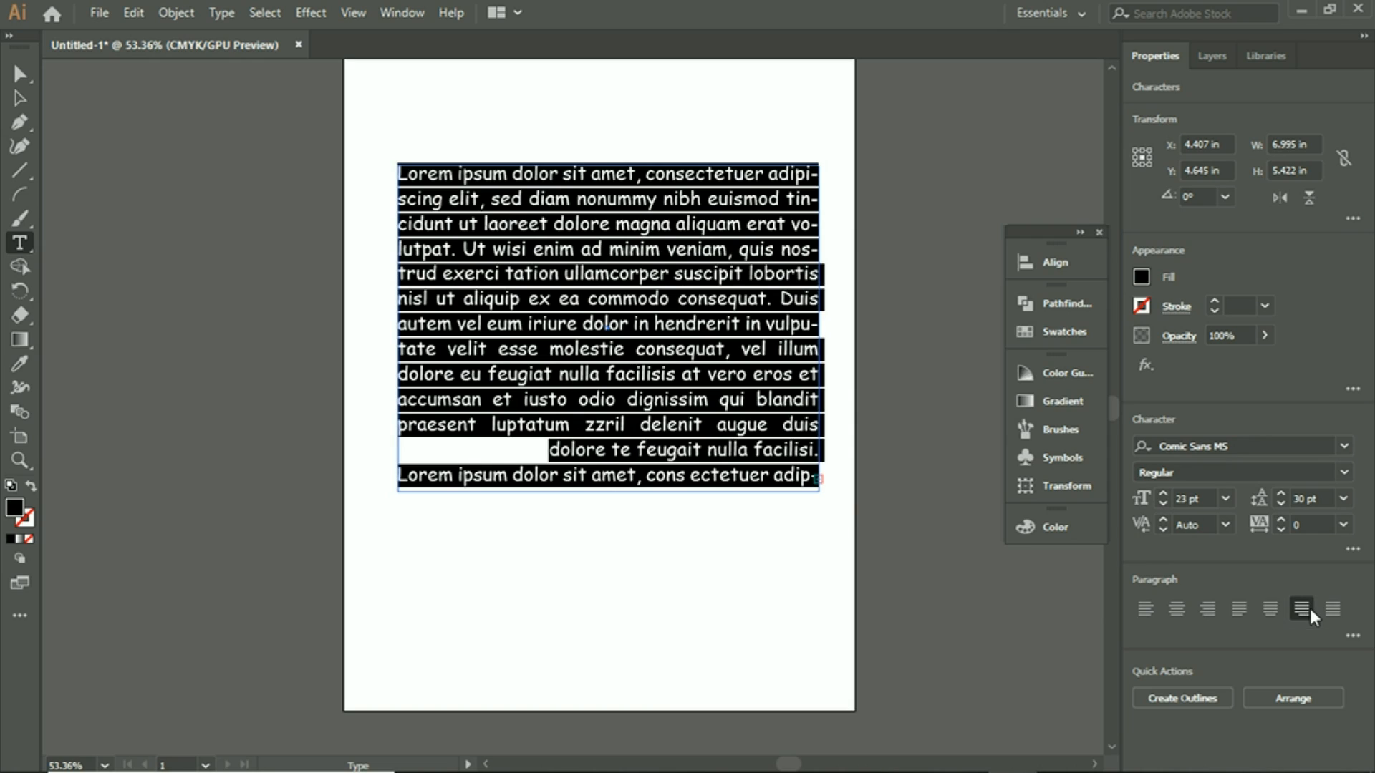
{"action": "left_click", "coordinate": [1333, 609]}
{"action": "left_click", "coordinate": [1311, 607]}
{"action": "left_click", "coordinate": [1272, 610]}
{"action": "left_click", "coordinate": [1240, 613]}
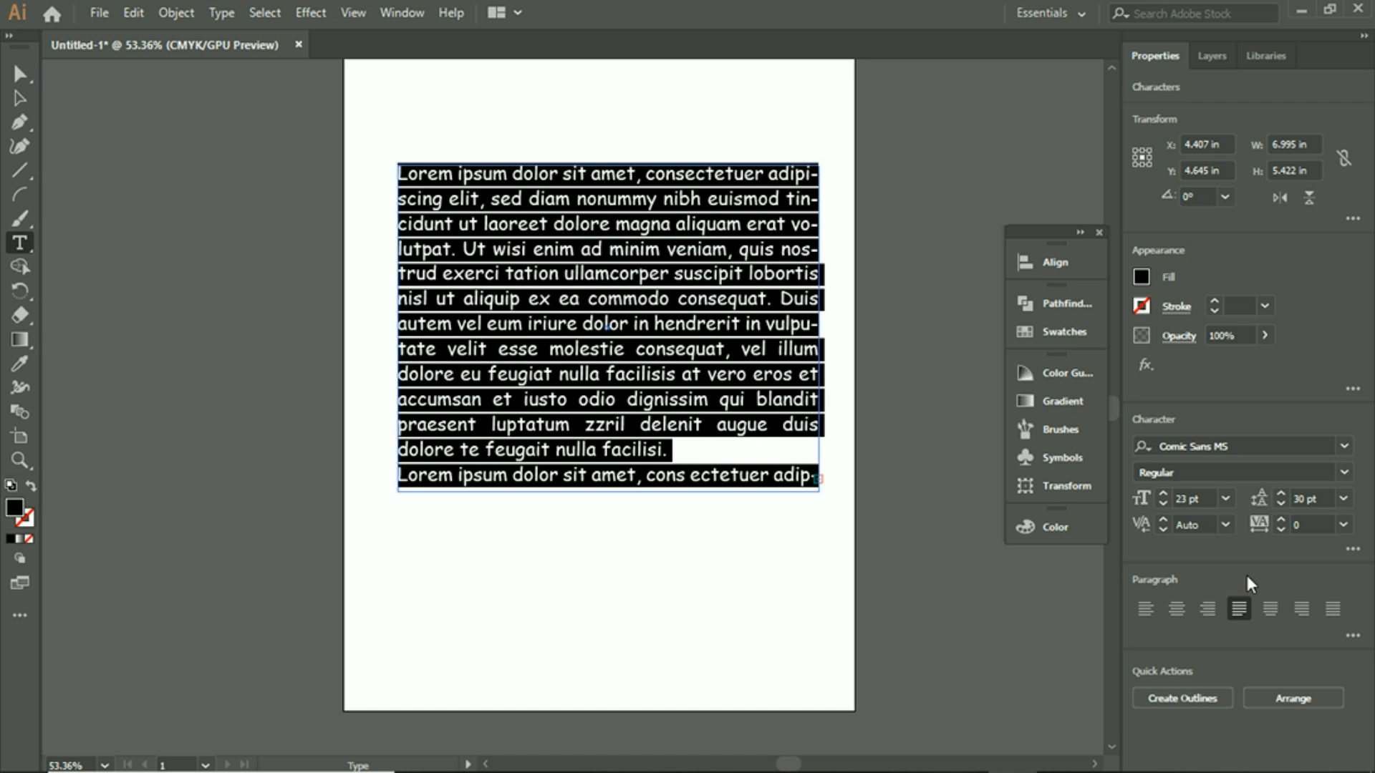
{"action": "left_click", "coordinate": [1167, 616]}
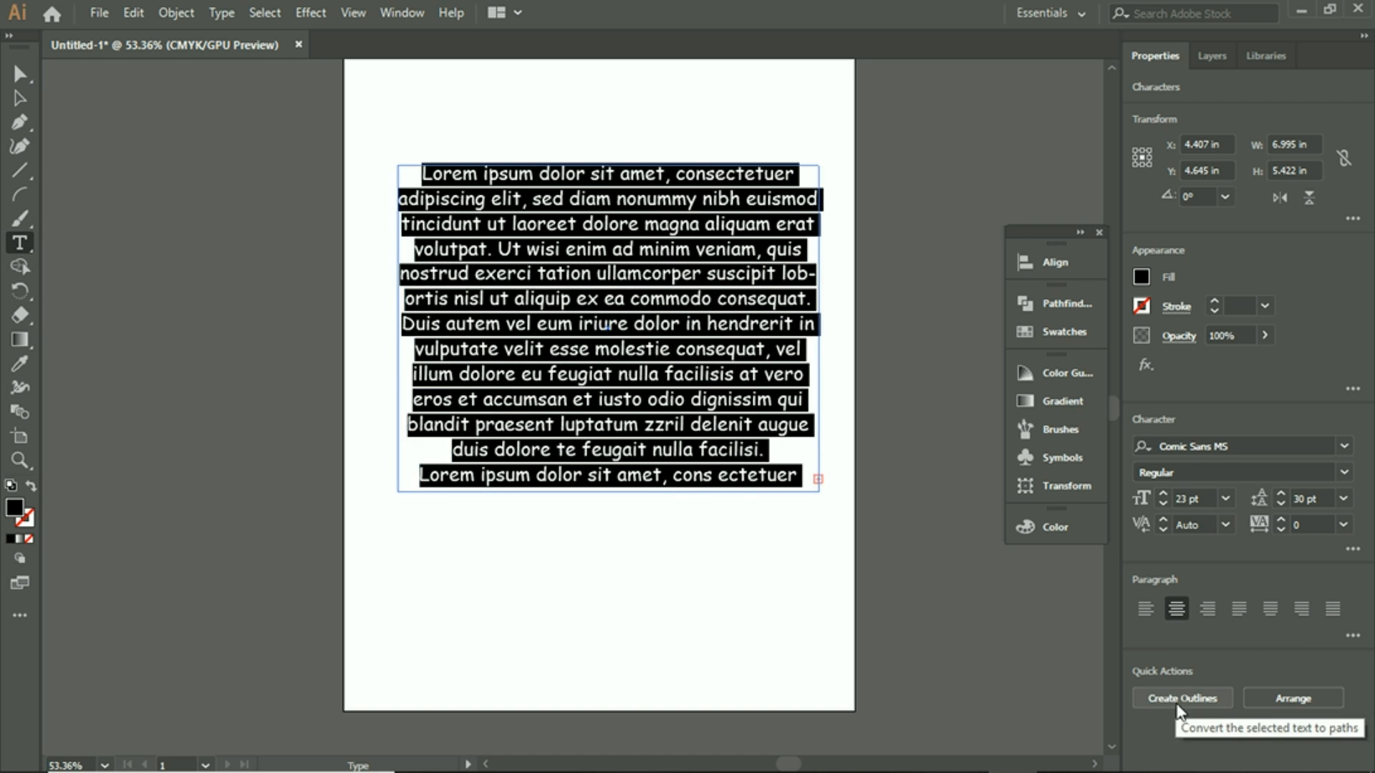
Alternate the placeholder text between left, centre and right alignment, leaving its paragraphs centre-aligned
{"action": "left_click", "coordinate": [1146, 608]}
{"action": "left_click", "coordinate": [1178, 607]}
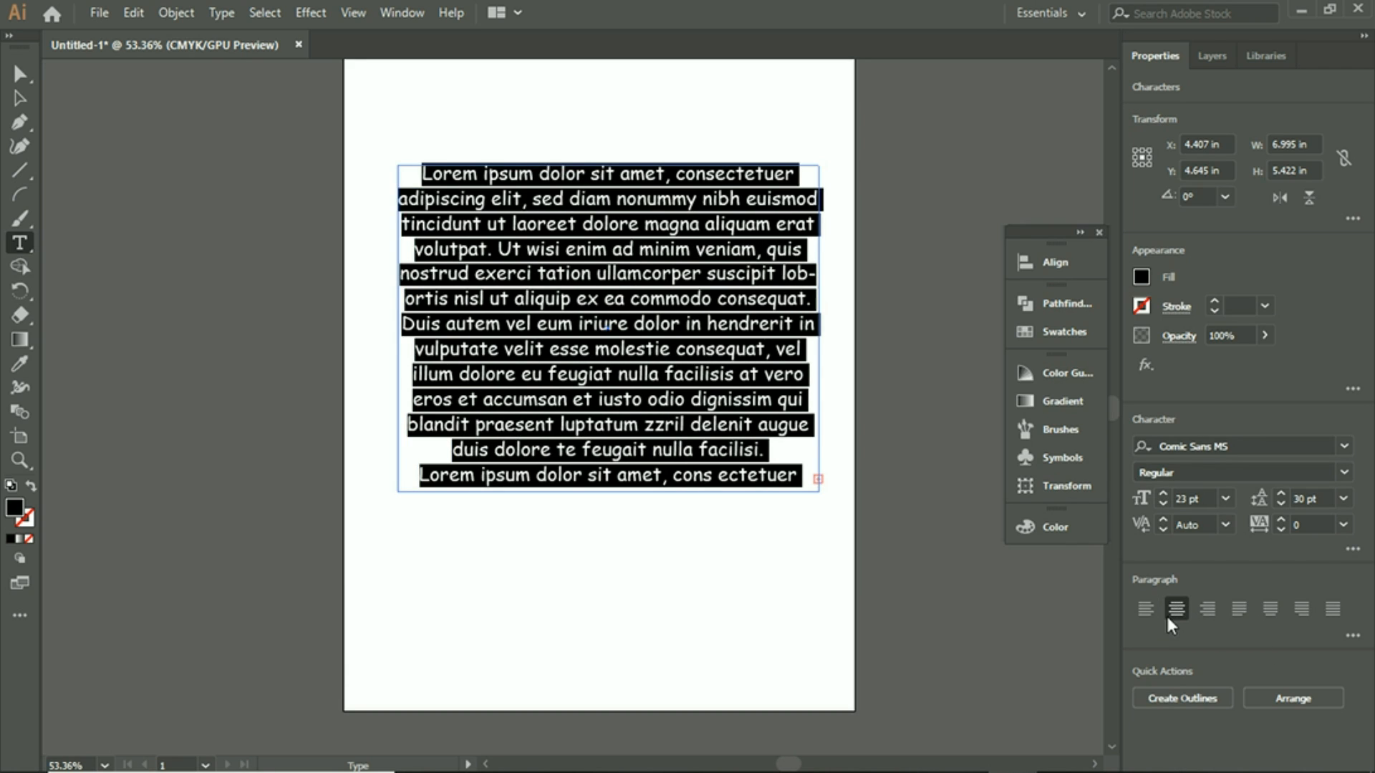
{"action": "left_click", "coordinate": [1149, 609]}
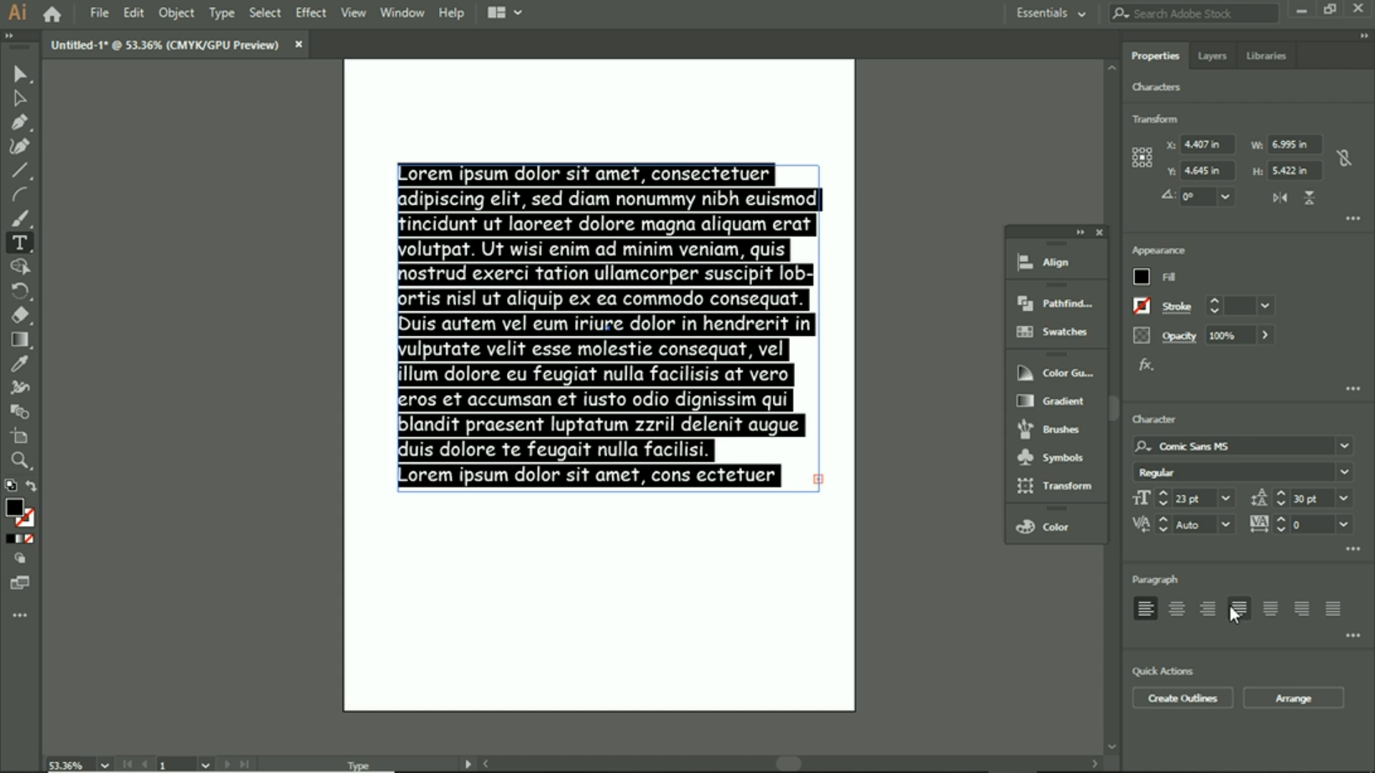
{"action": "left_click", "coordinate": [1181, 610]}
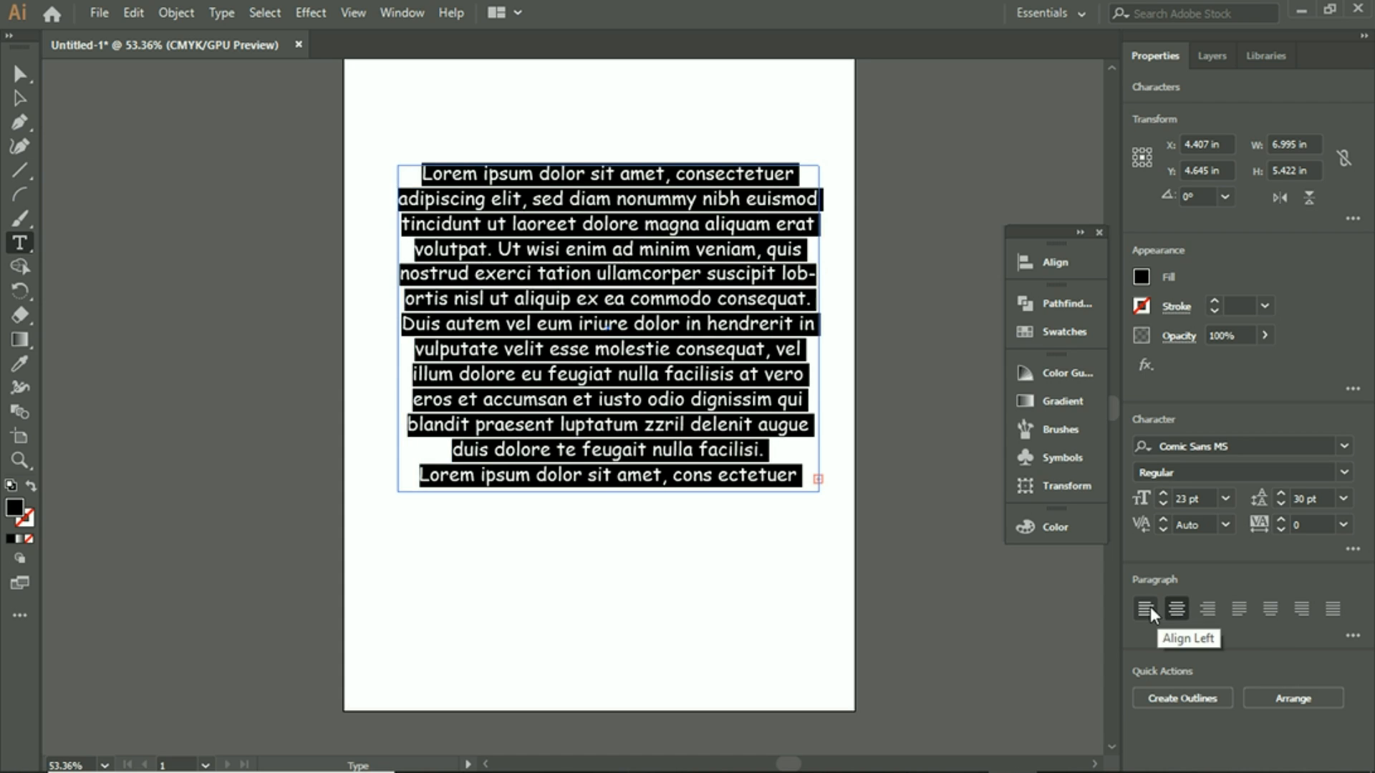
{"action": "left_click", "coordinate": [1150, 608]}
{"action": "left_click", "coordinate": [1187, 607]}
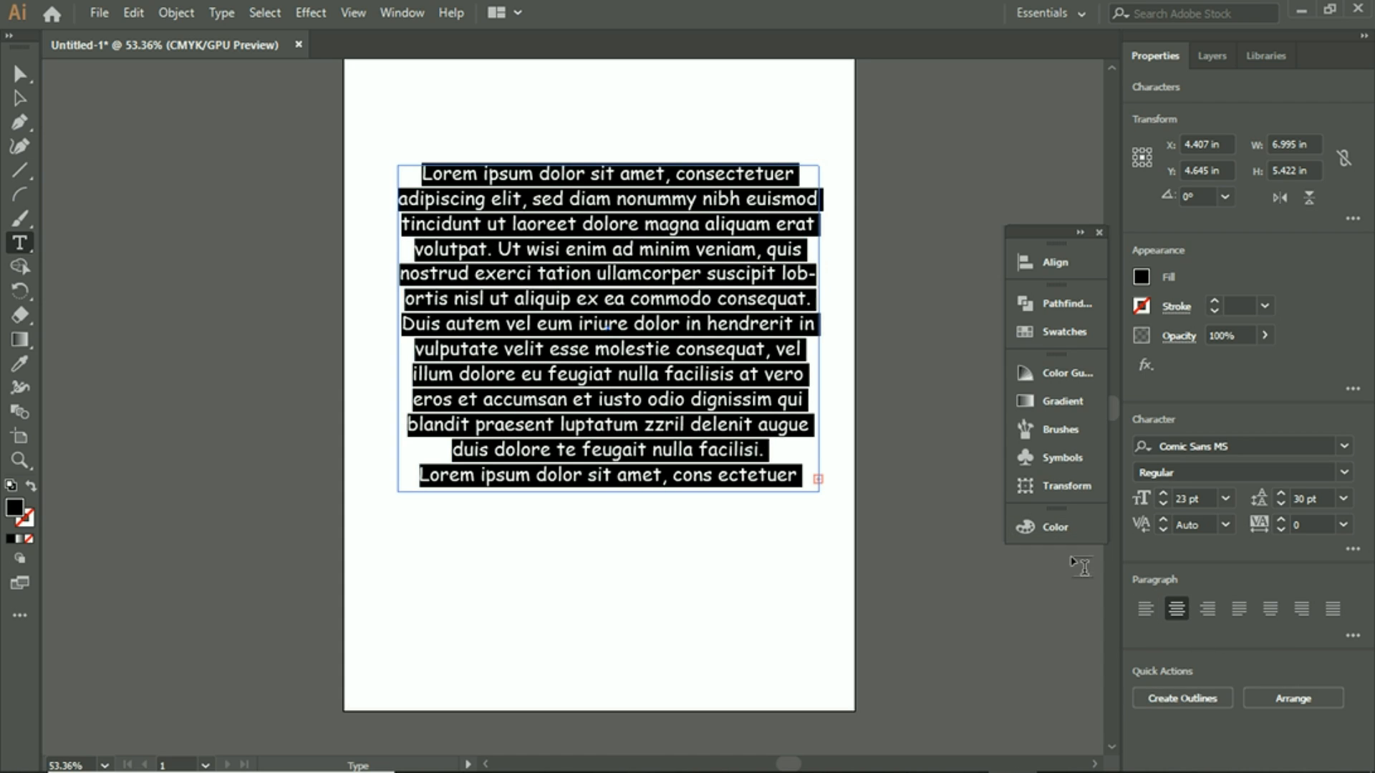
{"action": "left_click", "coordinate": [1209, 609]}
{"action": "left_click", "coordinate": [1176, 609]}
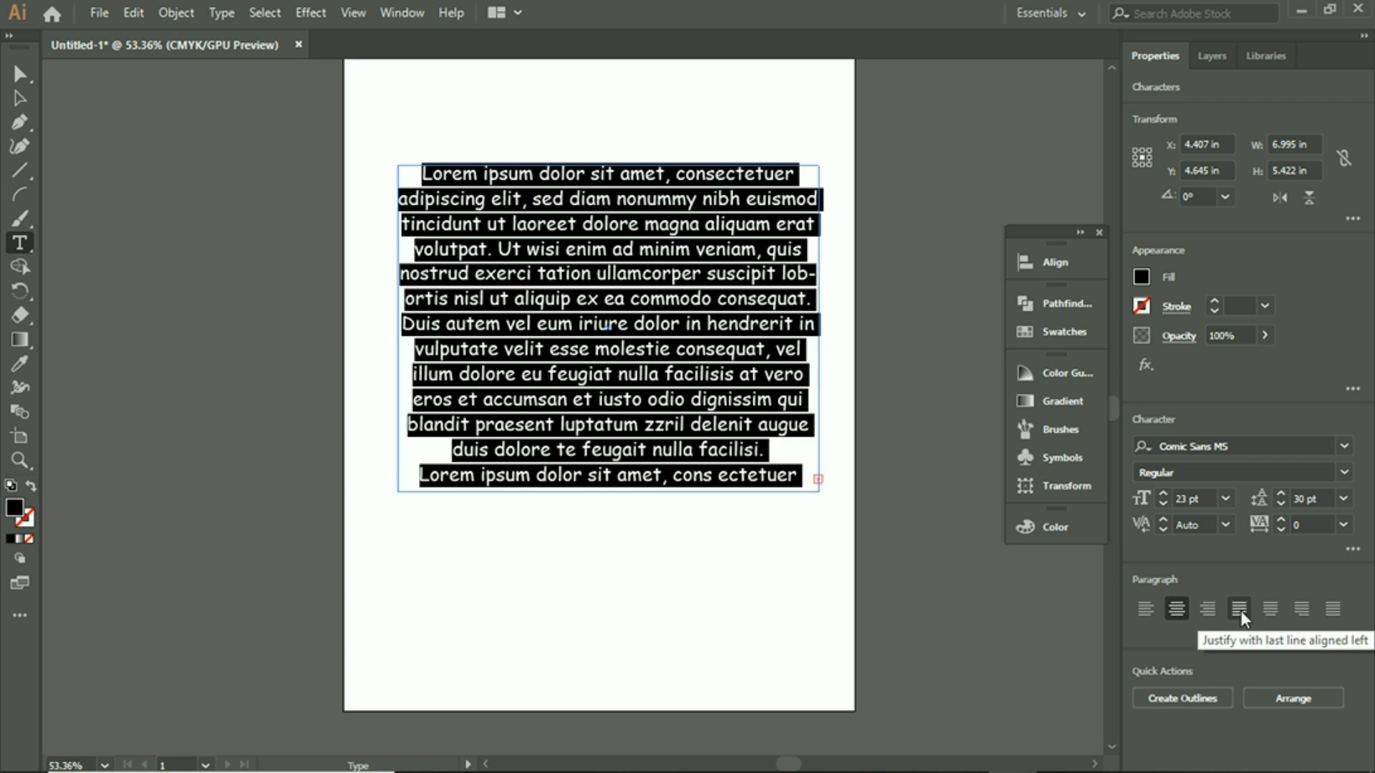
Compare the justified, left and right alignment options on the placeholder text, ending with its paragraphs centre-aligned
{"action": "left_click", "coordinate": [1239, 609]}
{"action": "left_click", "coordinate": [1265, 610]}
{"action": "left_click", "coordinate": [1329, 610]}
{"action": "left_click", "coordinate": [1231, 613]}
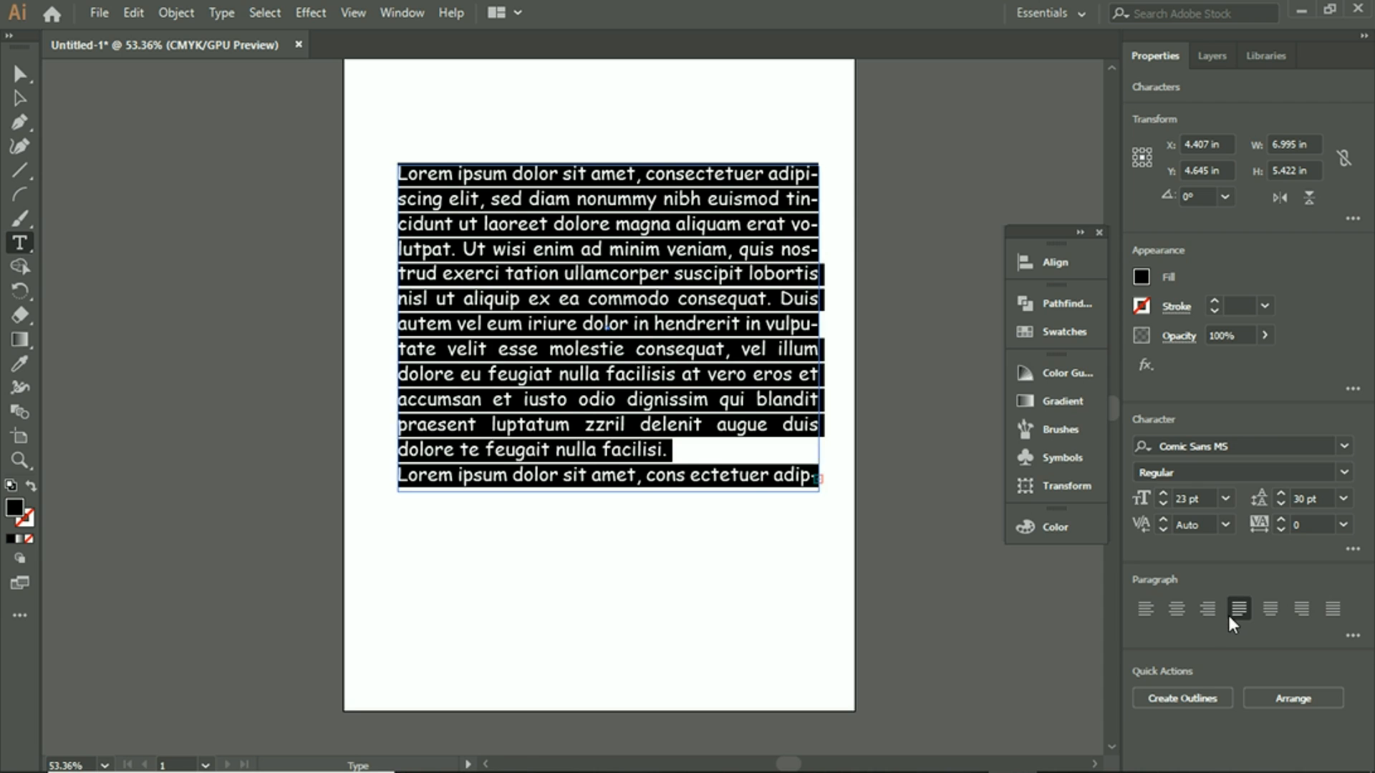
{"action": "left_click", "coordinate": [1205, 610]}
{"action": "left_click", "coordinate": [1154, 609]}
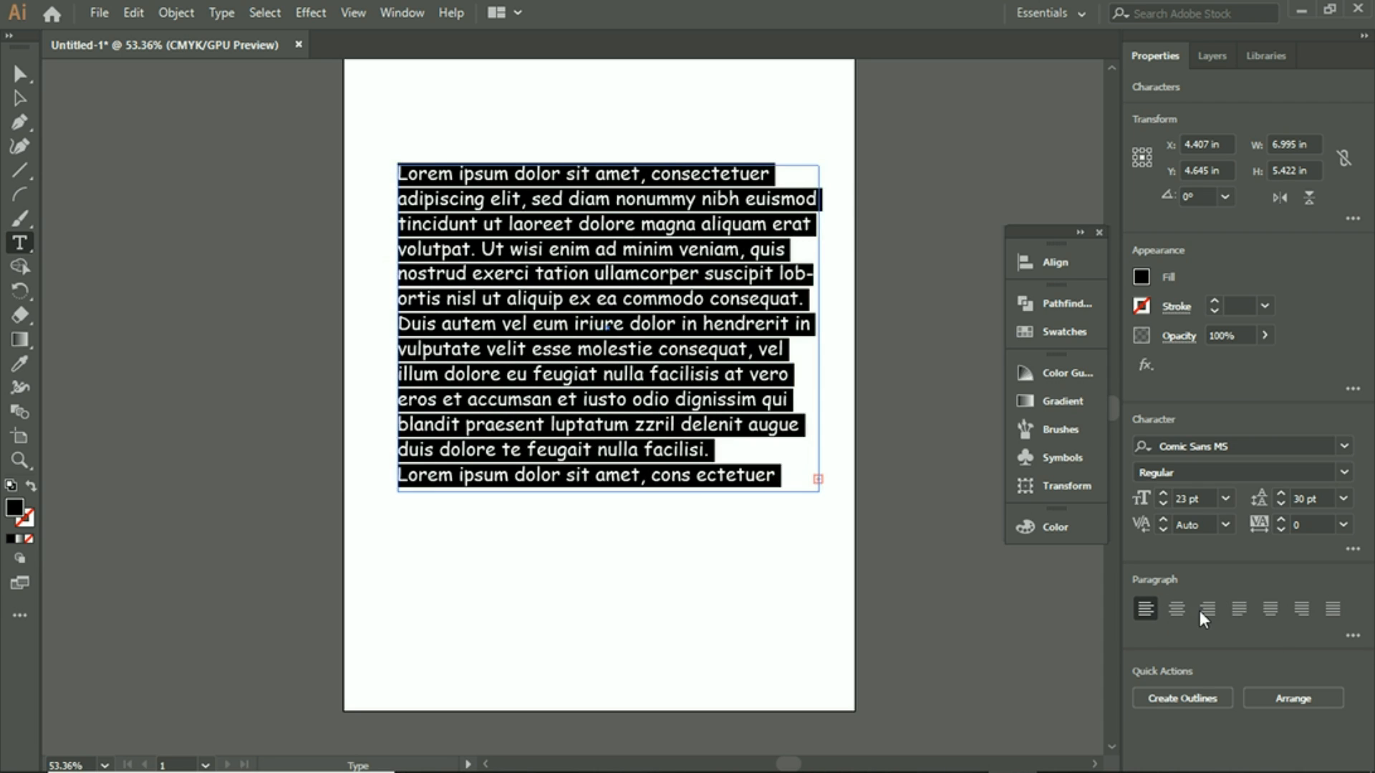
{"action": "left_click", "coordinate": [1202, 610]}
{"action": "left_click", "coordinate": [1178, 611]}
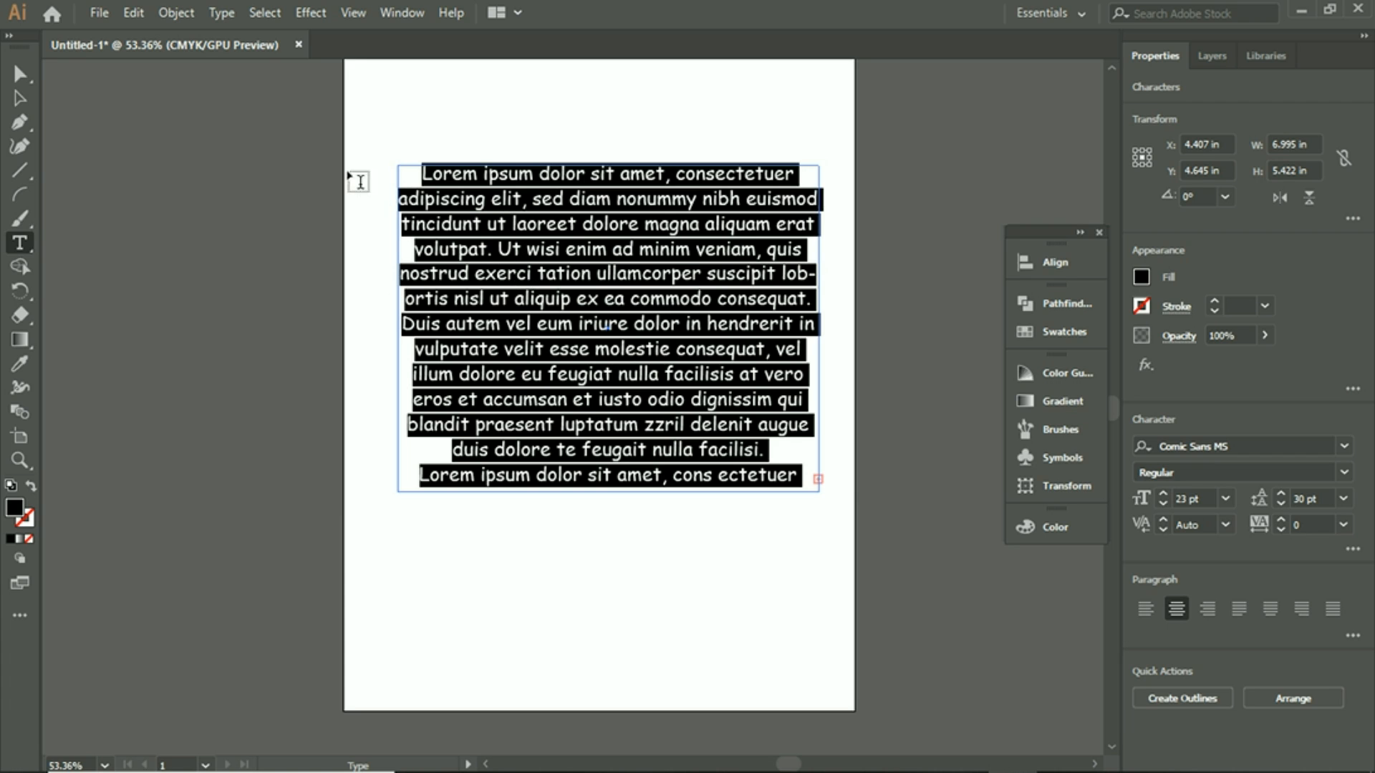
Leave text editing and try right and last-line-left justified alignment on the whole text frame, ending with left alignment
{"action": "left_click", "coordinate": [25, 275]}
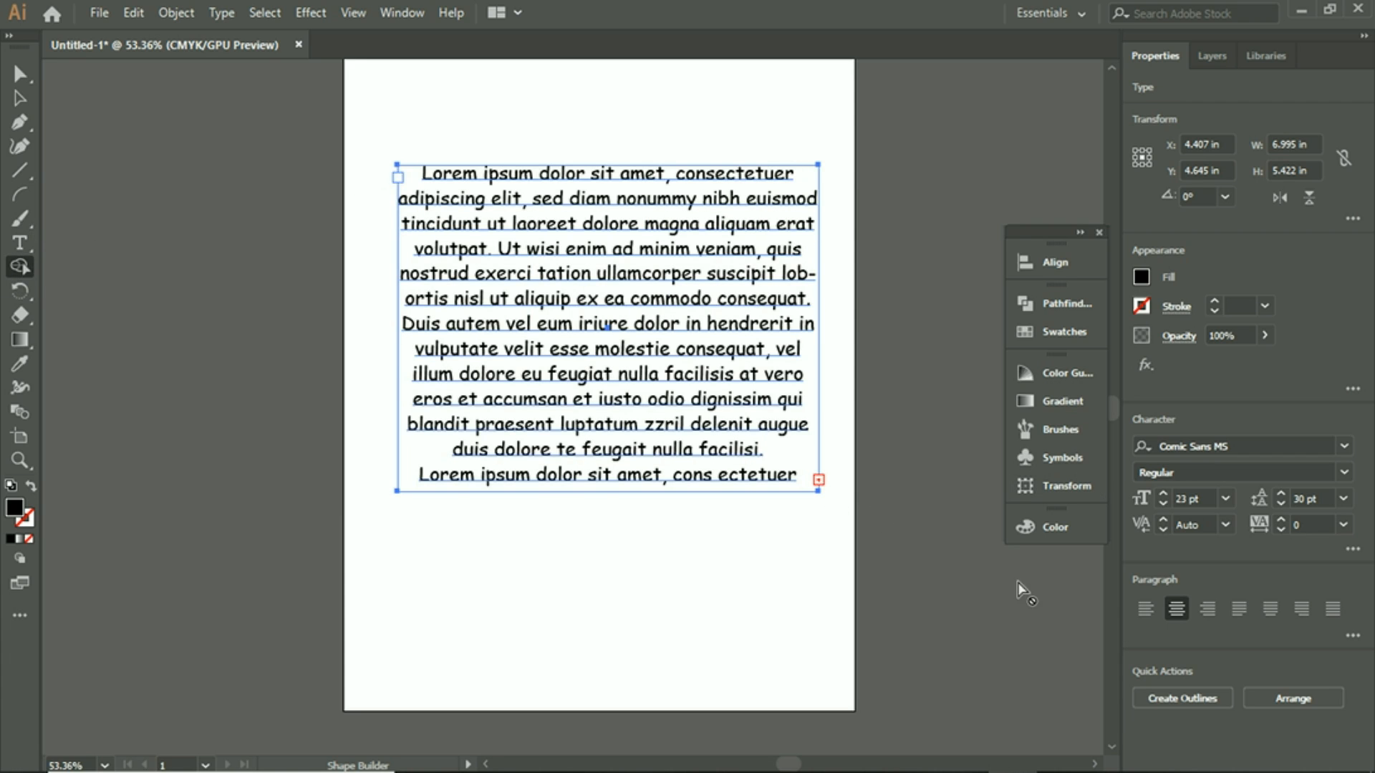
{"action": "left_click", "coordinate": [1215, 610]}
{"action": "left_click", "coordinate": [1238, 610]}
{"action": "left_click", "coordinate": [1154, 609]}
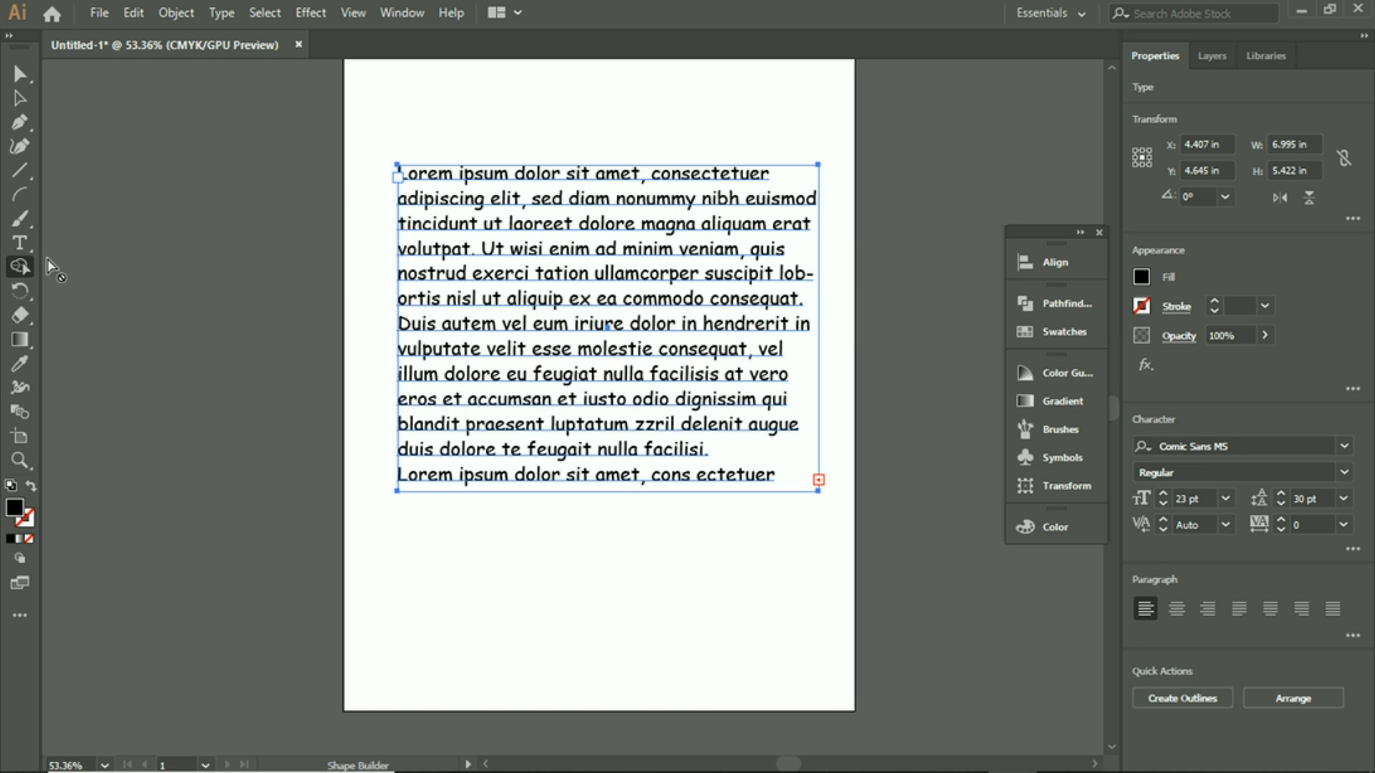
Delete the placeholder text frame from the artboard
{"action": "left_click", "coordinate": [24, 267]}
{"action": "left_click", "coordinate": [20, 170]}
{"action": "left_click", "coordinate": [27, 102]}
{"action": "key", "text": "Delete"}
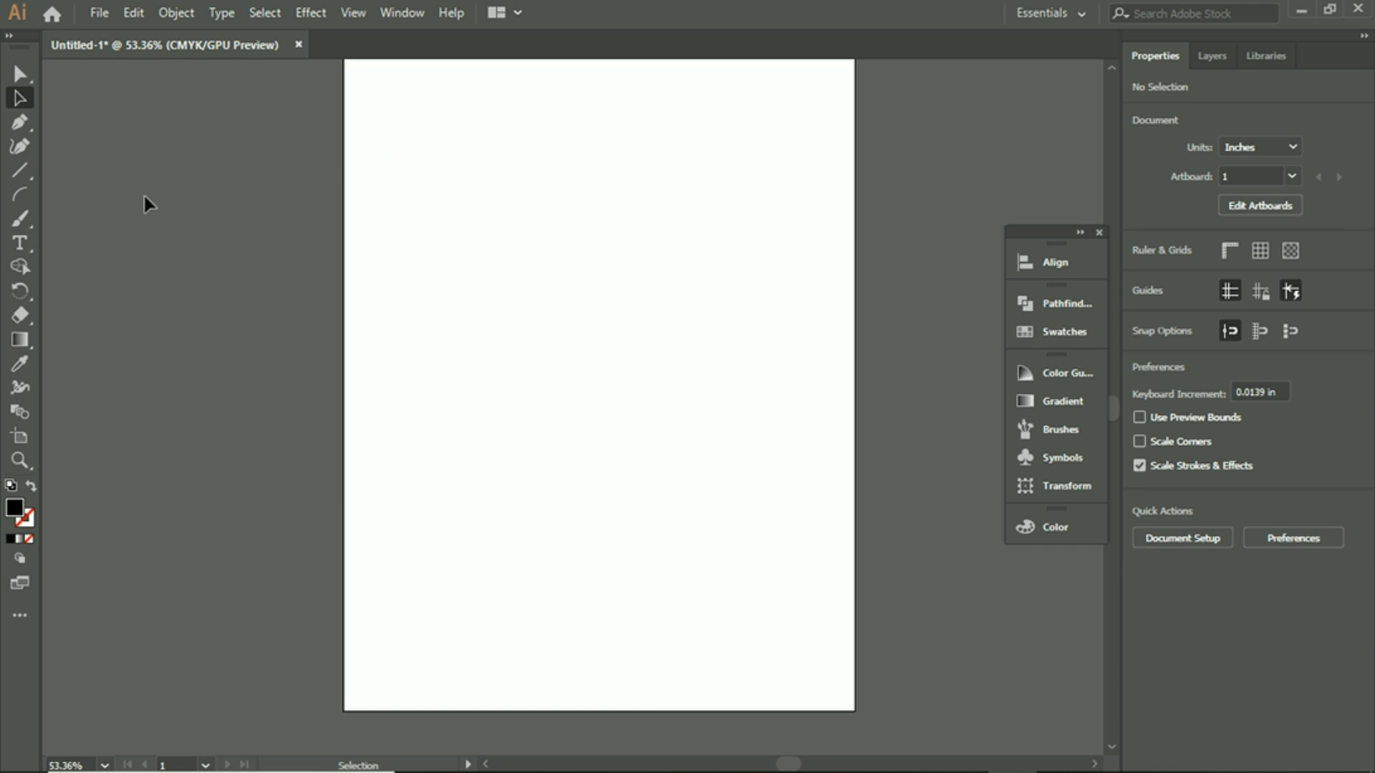
Draw a rectangle about 5.8 in wide and 4.95 in high on the upper half of the artboard
{"action": "left_click", "coordinate": [21, 266]}
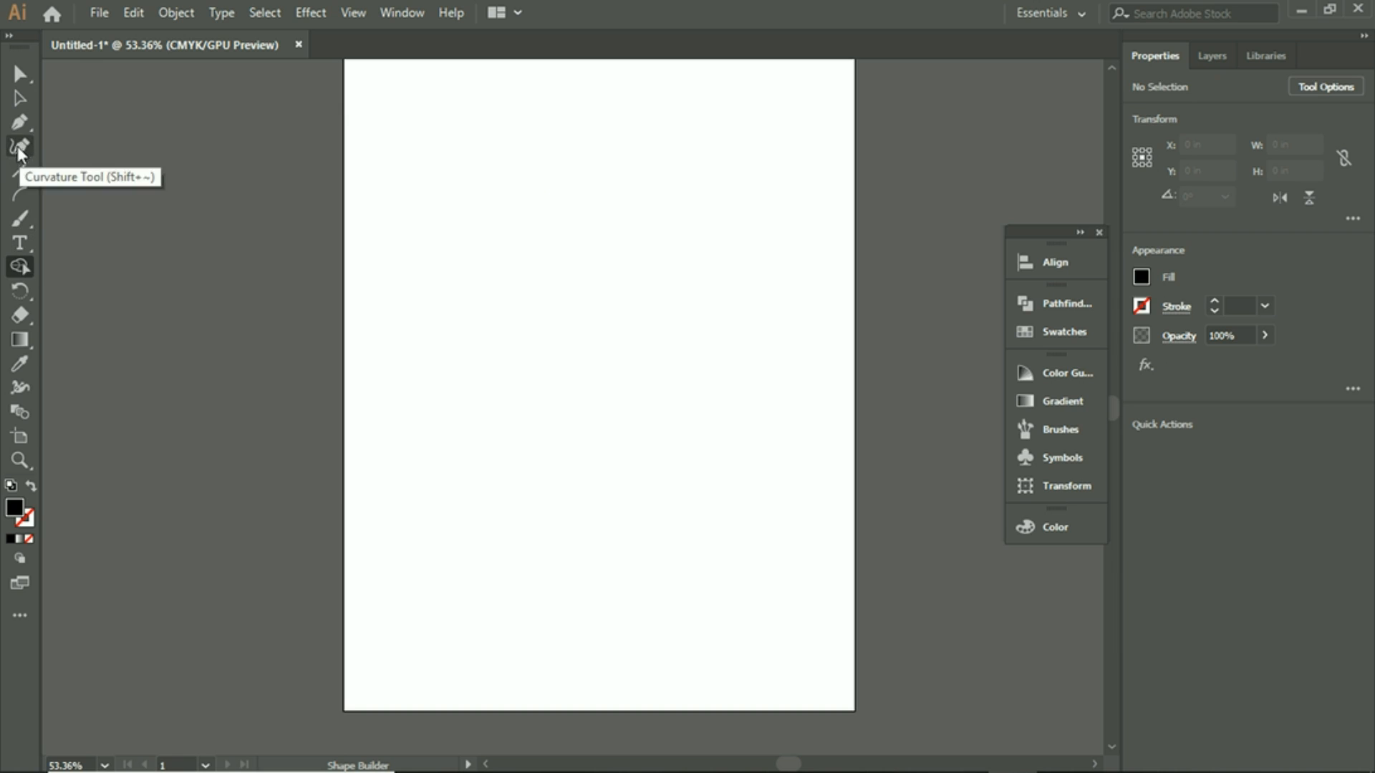
{"action": "left_click_drag", "start_coordinate": [19, 170], "coordinate": [119, 173]}
{"action": "left_click_drag", "start_coordinate": [396, 193], "coordinate": [745, 491]}
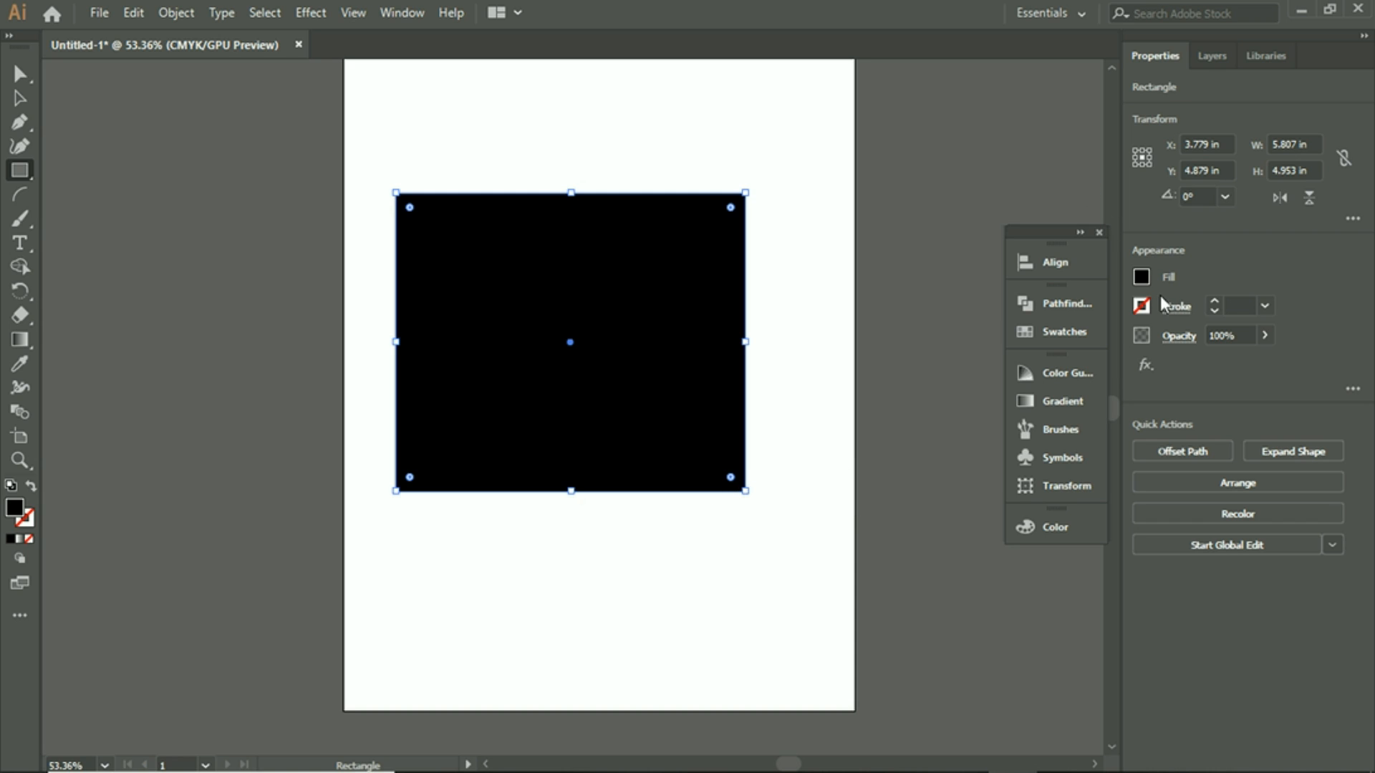
Try no fill and several solid swatches on the rectangle, including dark blue and brown
{"action": "left_click", "coordinate": [1141, 278]}
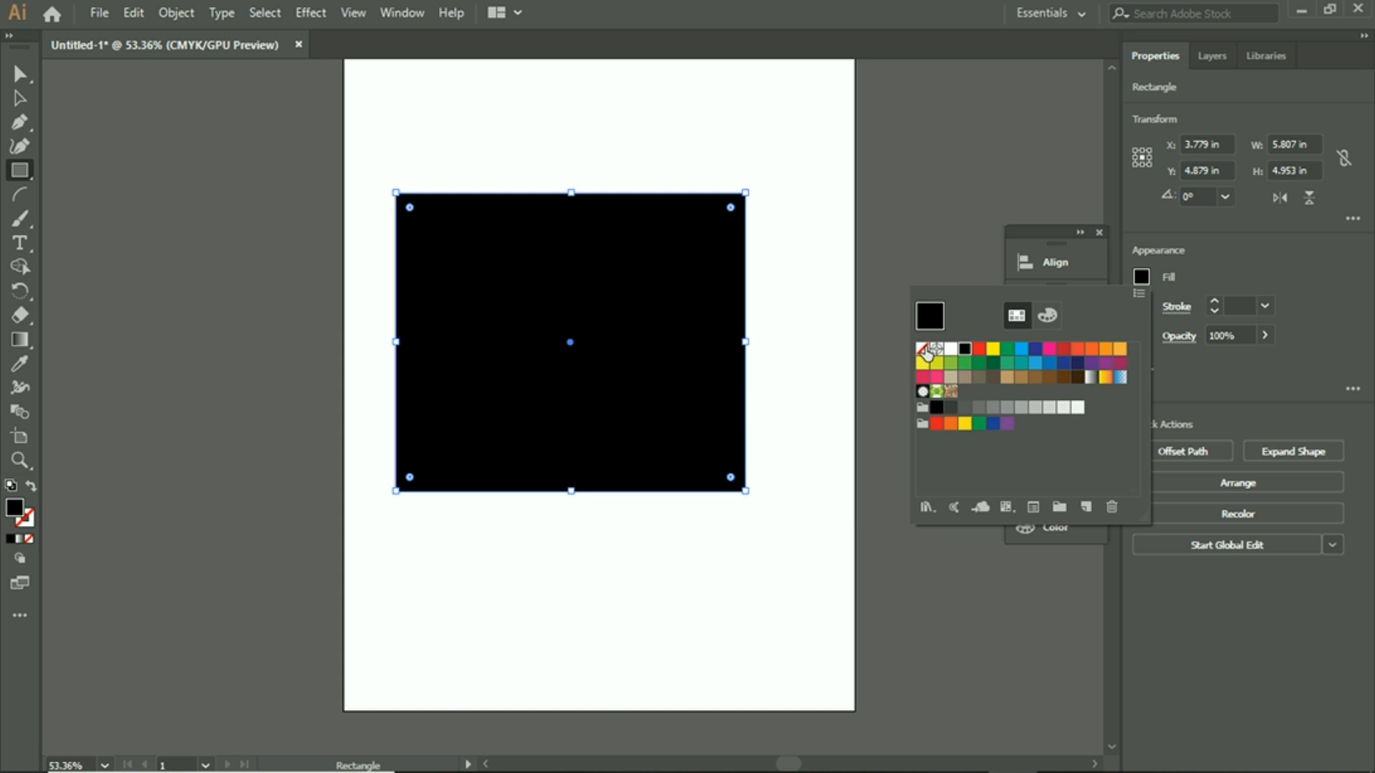
{"action": "left_click", "coordinate": [924, 349]}
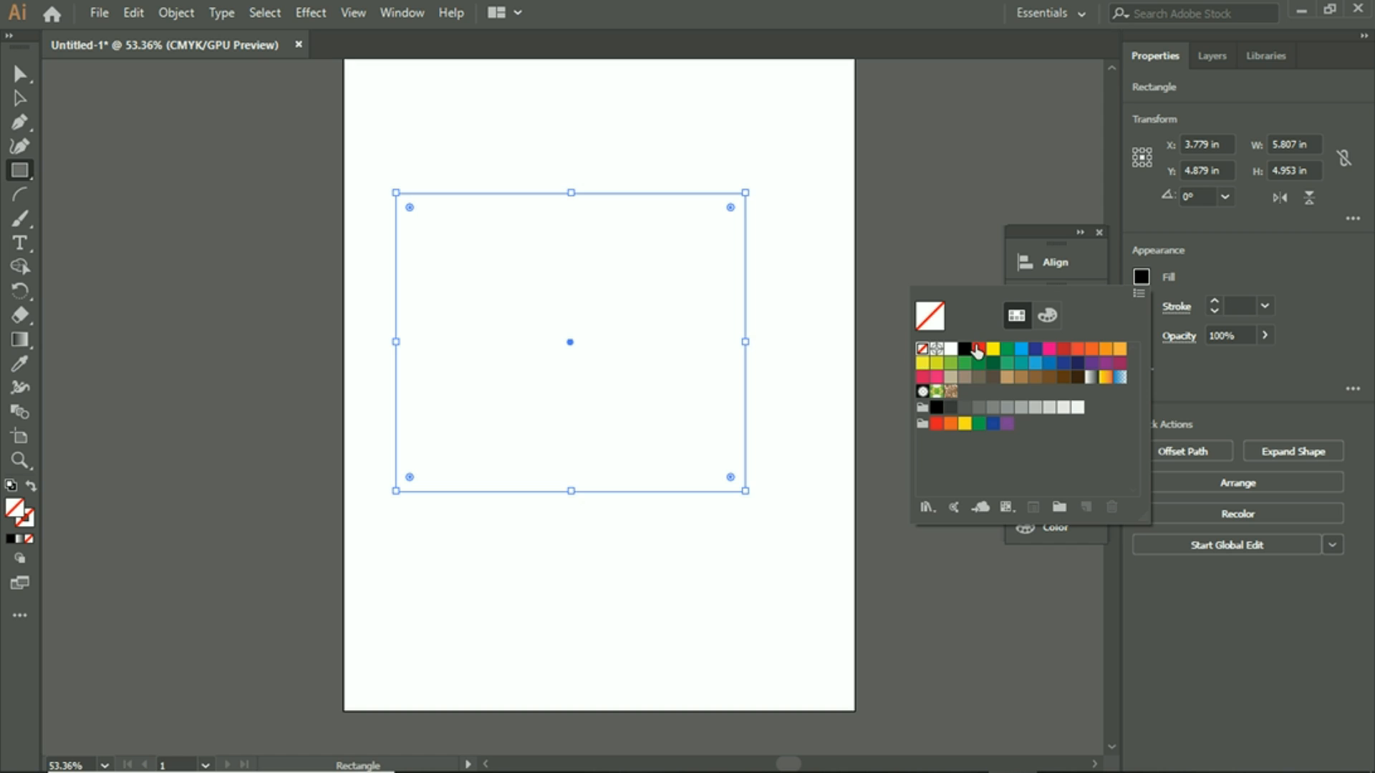
{"action": "left_click", "coordinate": [1078, 363]}
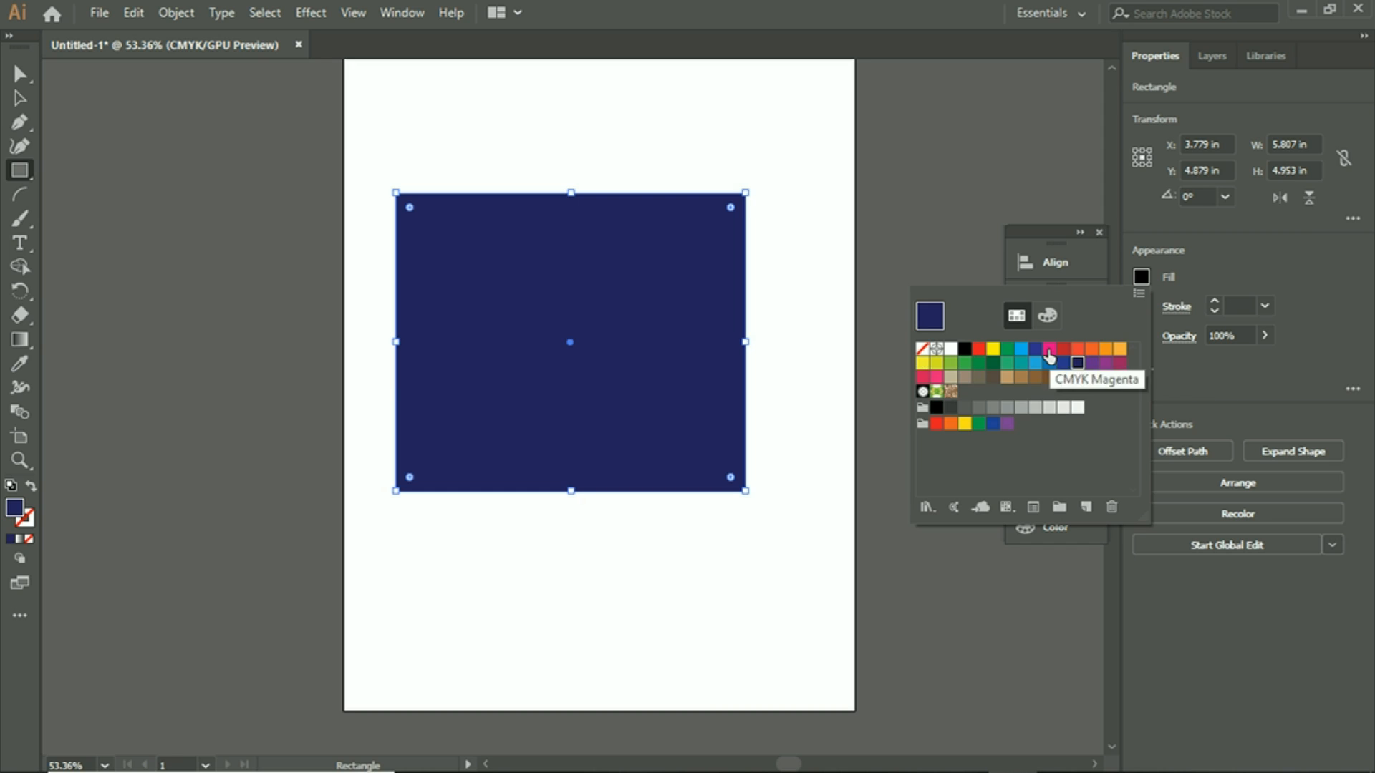
{"action": "left_click", "coordinate": [1021, 364]}
{"action": "left_click", "coordinate": [993, 378]}
{"action": "left_click", "coordinate": [1050, 378]}
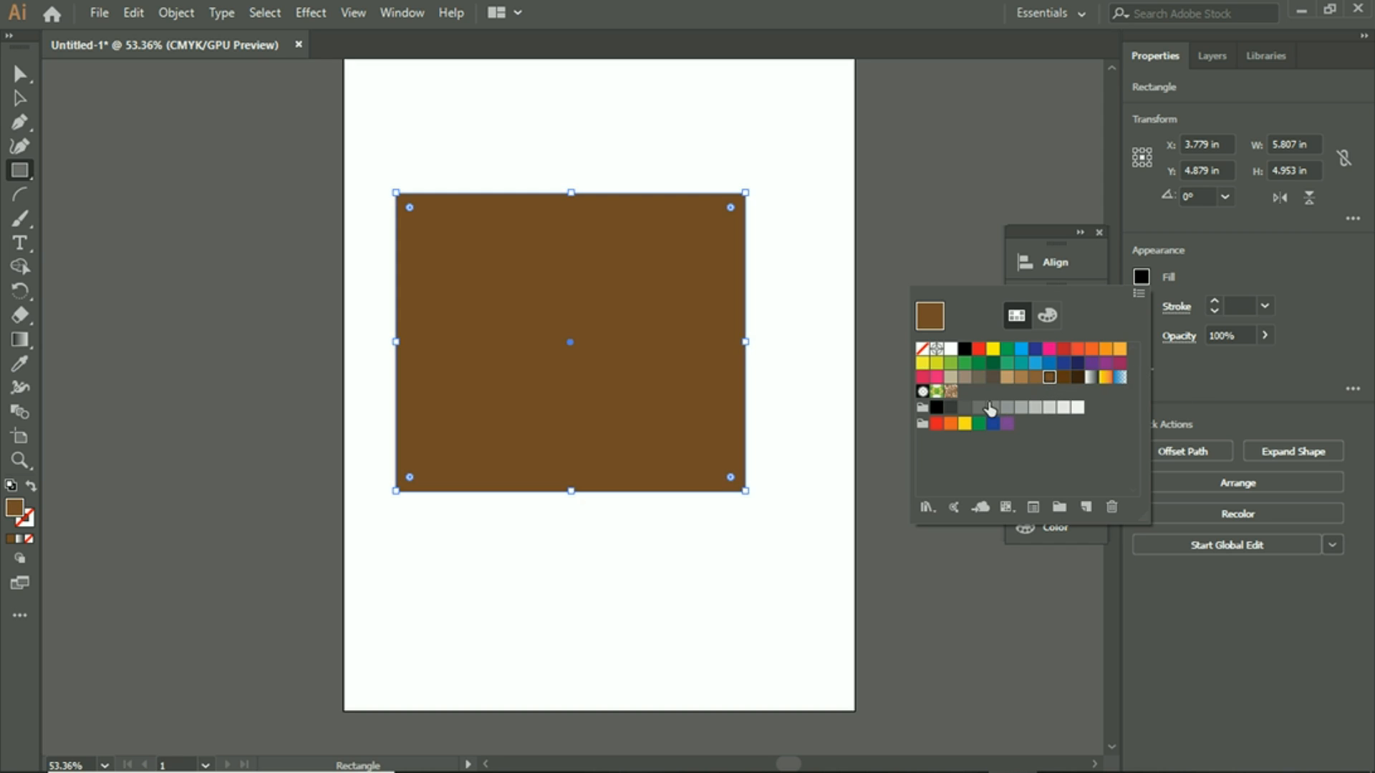
Try grey and white fills on the rectangle, followed by the black-and-white radial gradient and the yellow-to-red linear gradient
{"action": "left_click", "coordinate": [936, 408]}
{"action": "left_click", "coordinate": [979, 408]}
{"action": "left_click", "coordinate": [1063, 408]}
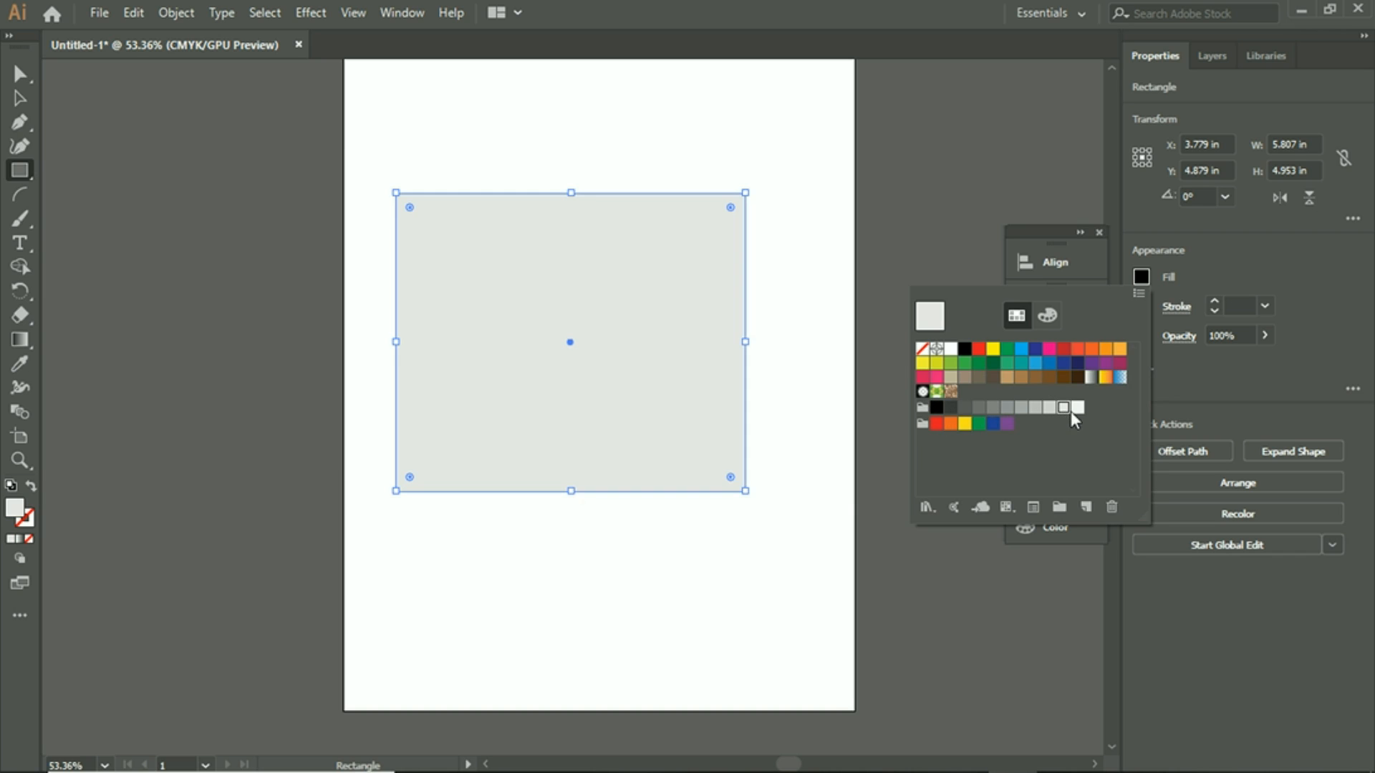
{"action": "left_click", "coordinate": [1078, 407]}
{"action": "left_click", "coordinate": [922, 391]}
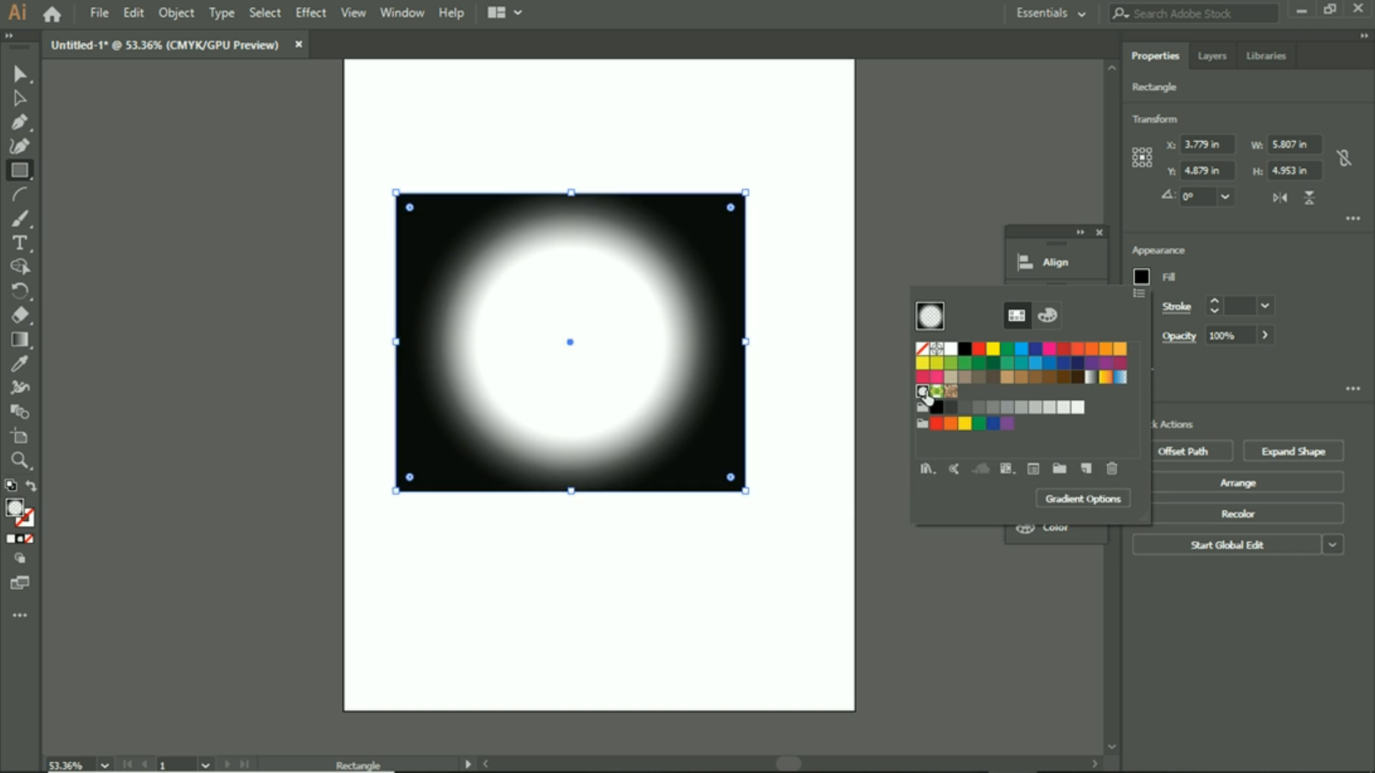
{"action": "left_click", "coordinate": [1091, 378]}
{"action": "left_click", "coordinate": [1106, 377]}
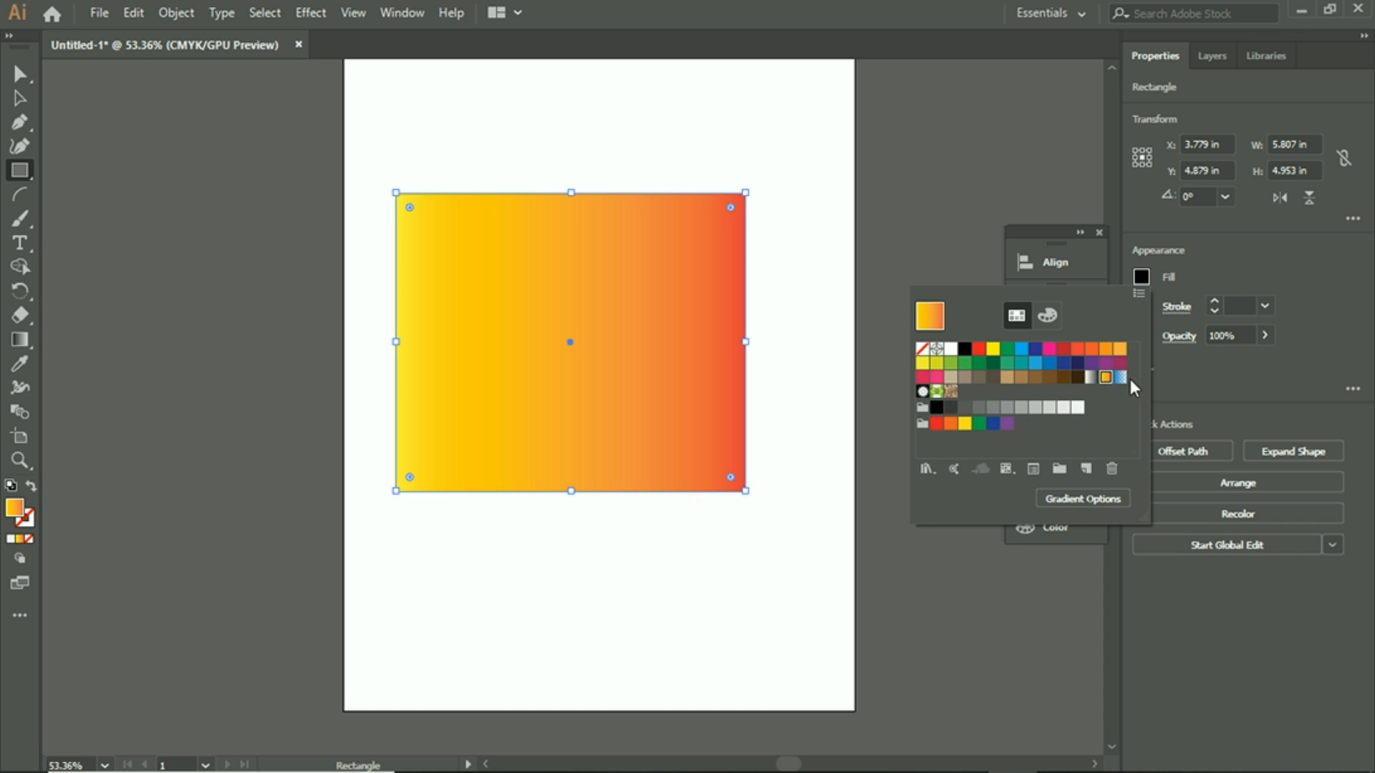
Try the blue gradient, brown swatches and the green floral pattern as the rectangle's fill
{"action": "left_click", "coordinate": [1120, 377]}
{"action": "left_click", "coordinate": [1078, 378]}
{"action": "left_click", "coordinate": [1036, 377]}
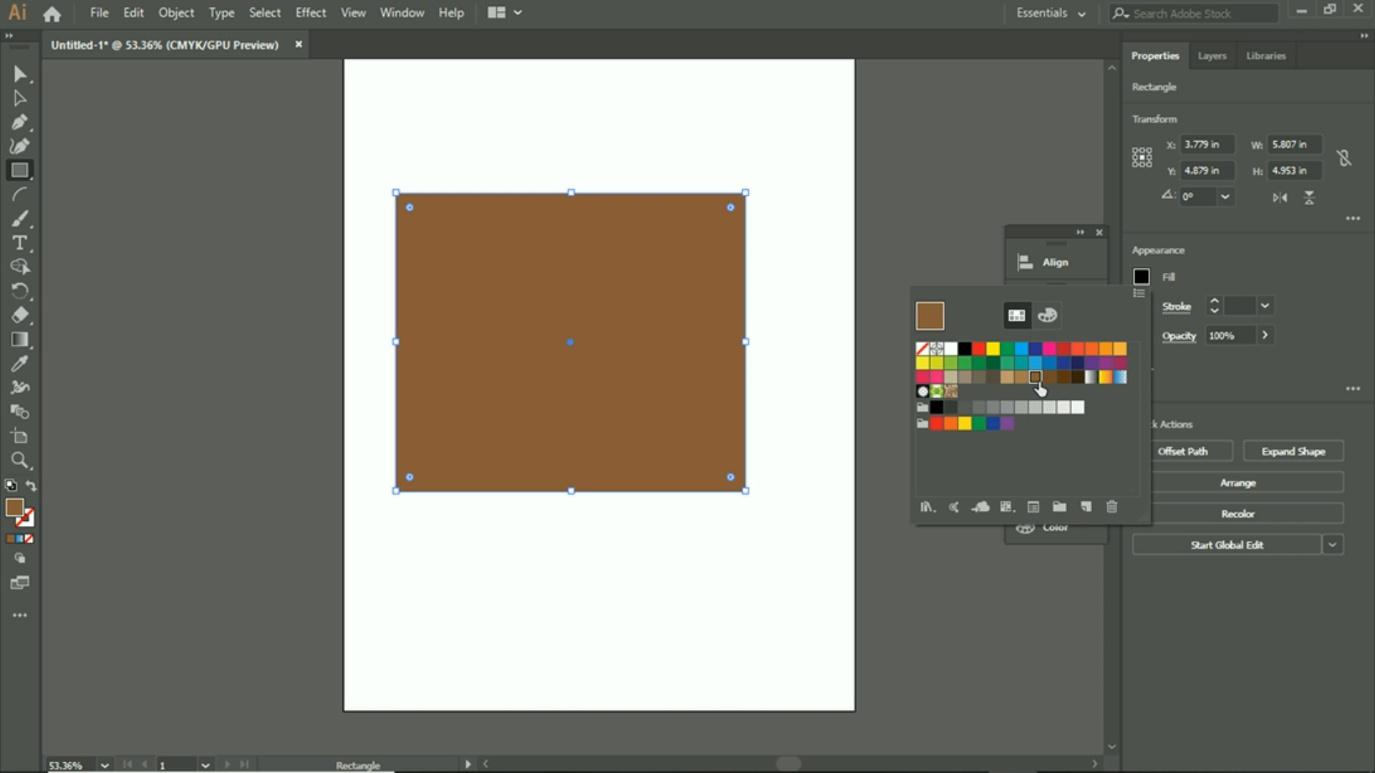
{"action": "left_click", "coordinate": [1091, 377]}
{"action": "left_click", "coordinate": [935, 391]}
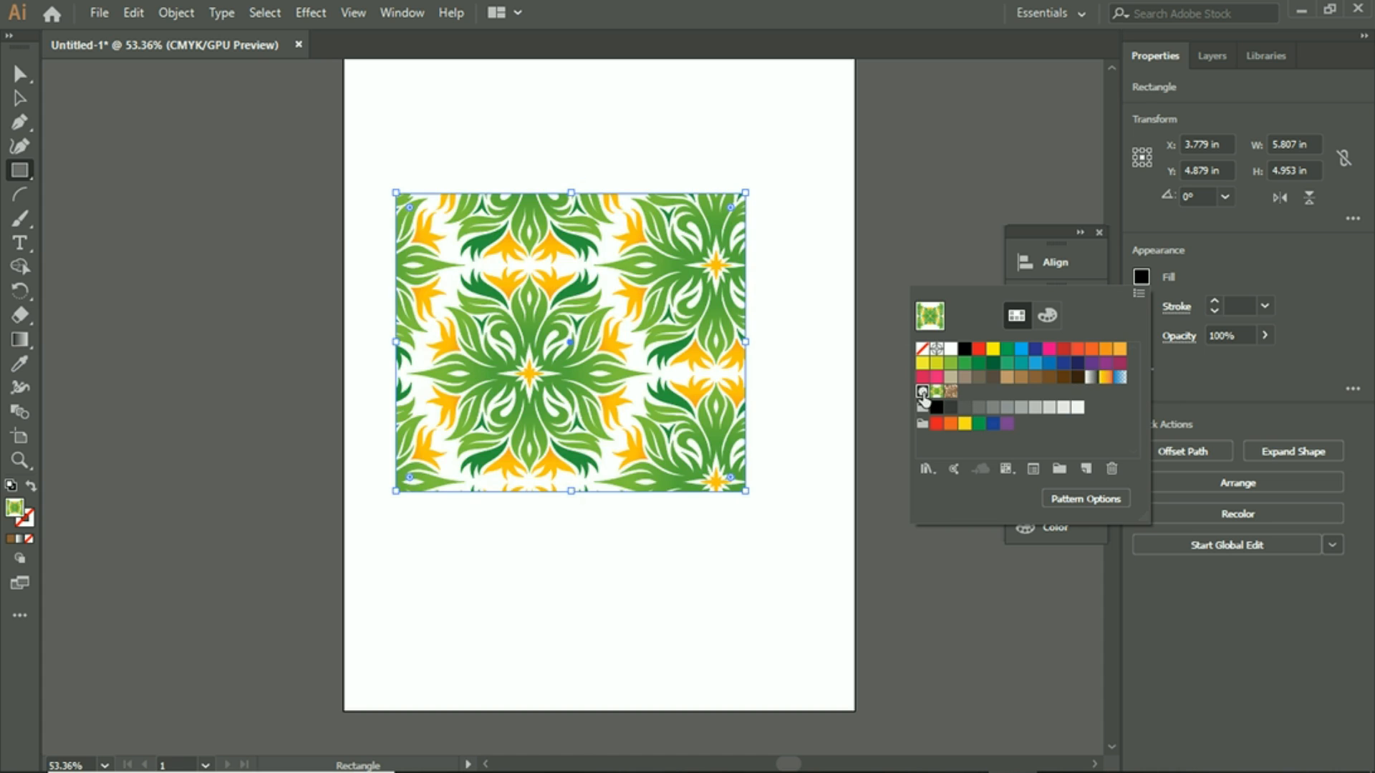
Alternate the rectangle's fill between the radial gradient and the pattern swatches, then try solid green and dark grey
{"action": "left_click", "coordinate": [923, 393]}
{"action": "left_click", "coordinate": [936, 391]}
{"action": "left_click", "coordinate": [950, 391]}
{"action": "left_click", "coordinate": [936, 391]}
{"action": "left_click", "coordinate": [1035, 363]}
{"action": "left_click", "coordinate": [979, 364]}
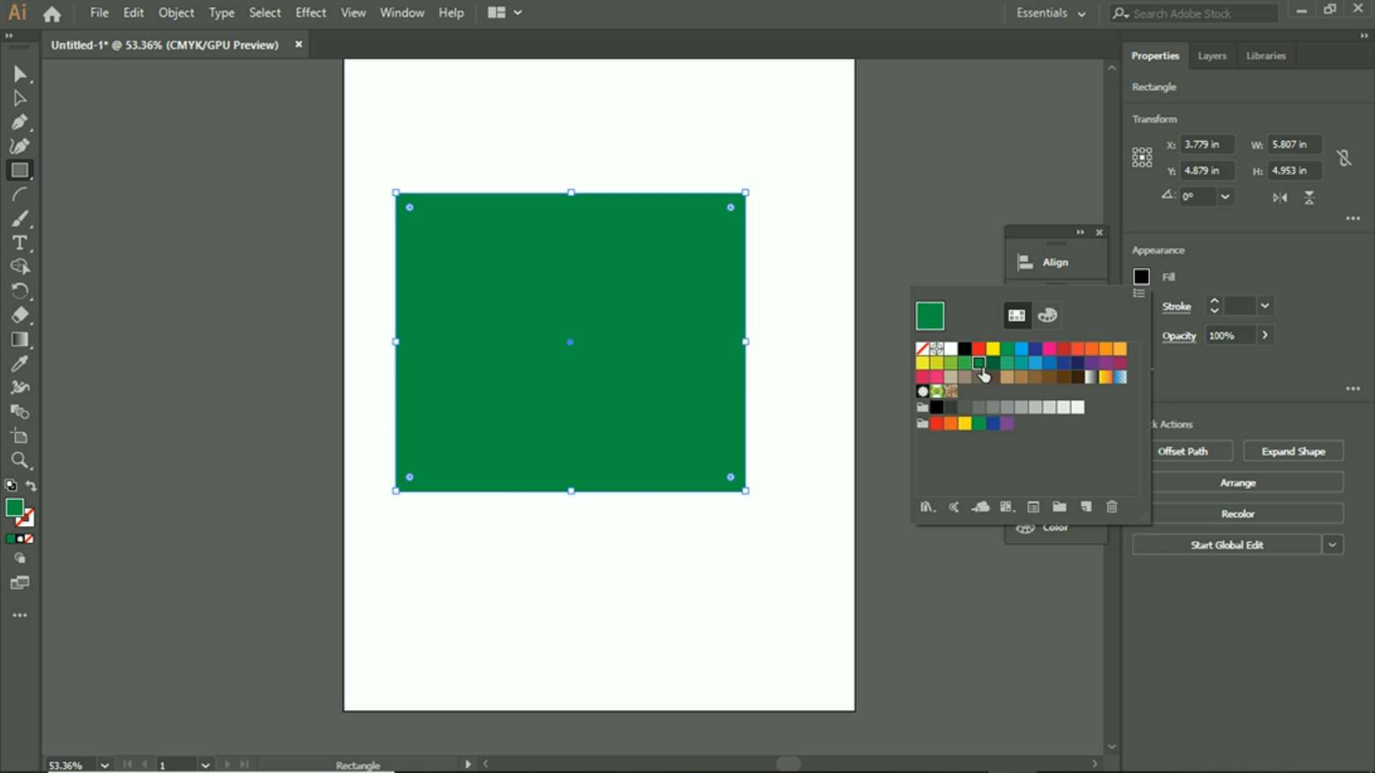
{"action": "left_click", "coordinate": [938, 408]}
{"action": "left_click", "coordinate": [980, 408]}
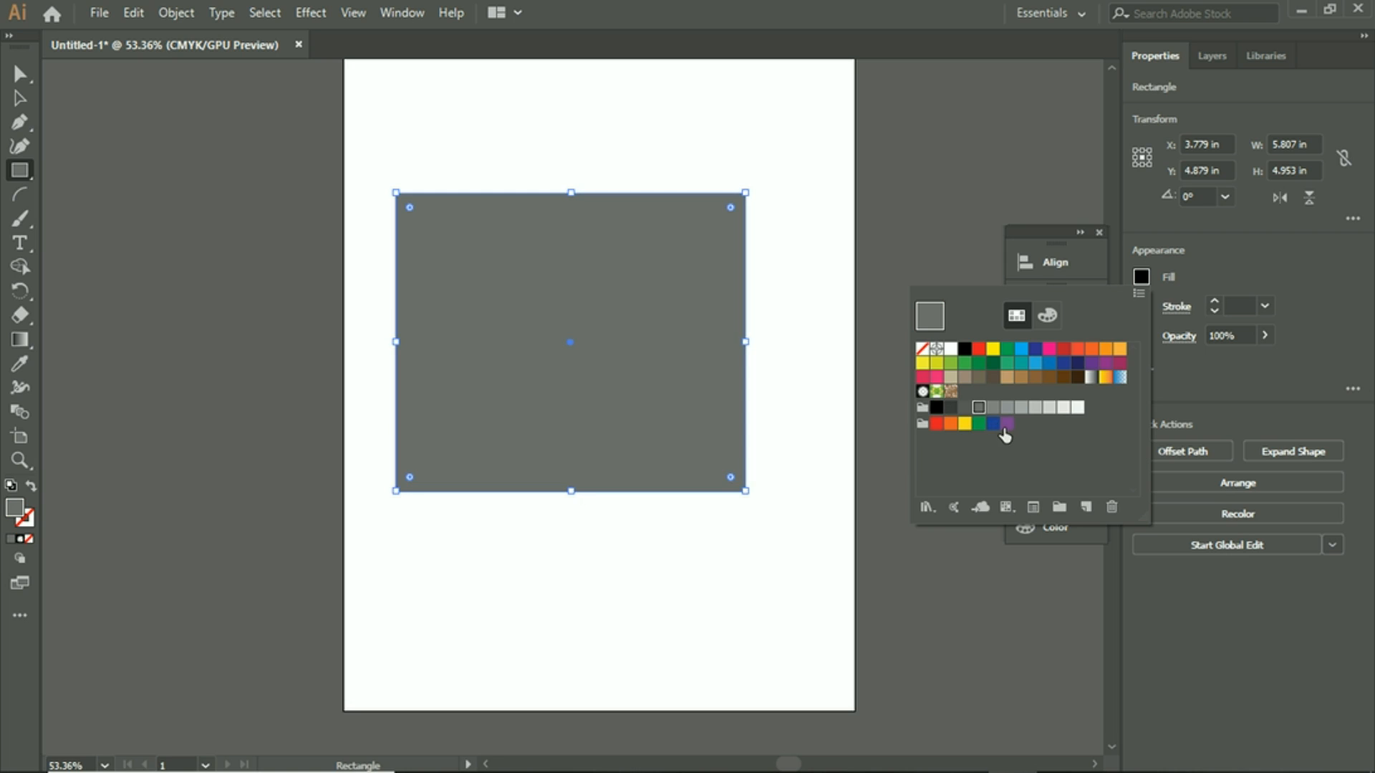
Set the rectangle's fill to None, comparing it briefly with the Registration swatch
{"action": "left_click", "coordinate": [923, 350]}
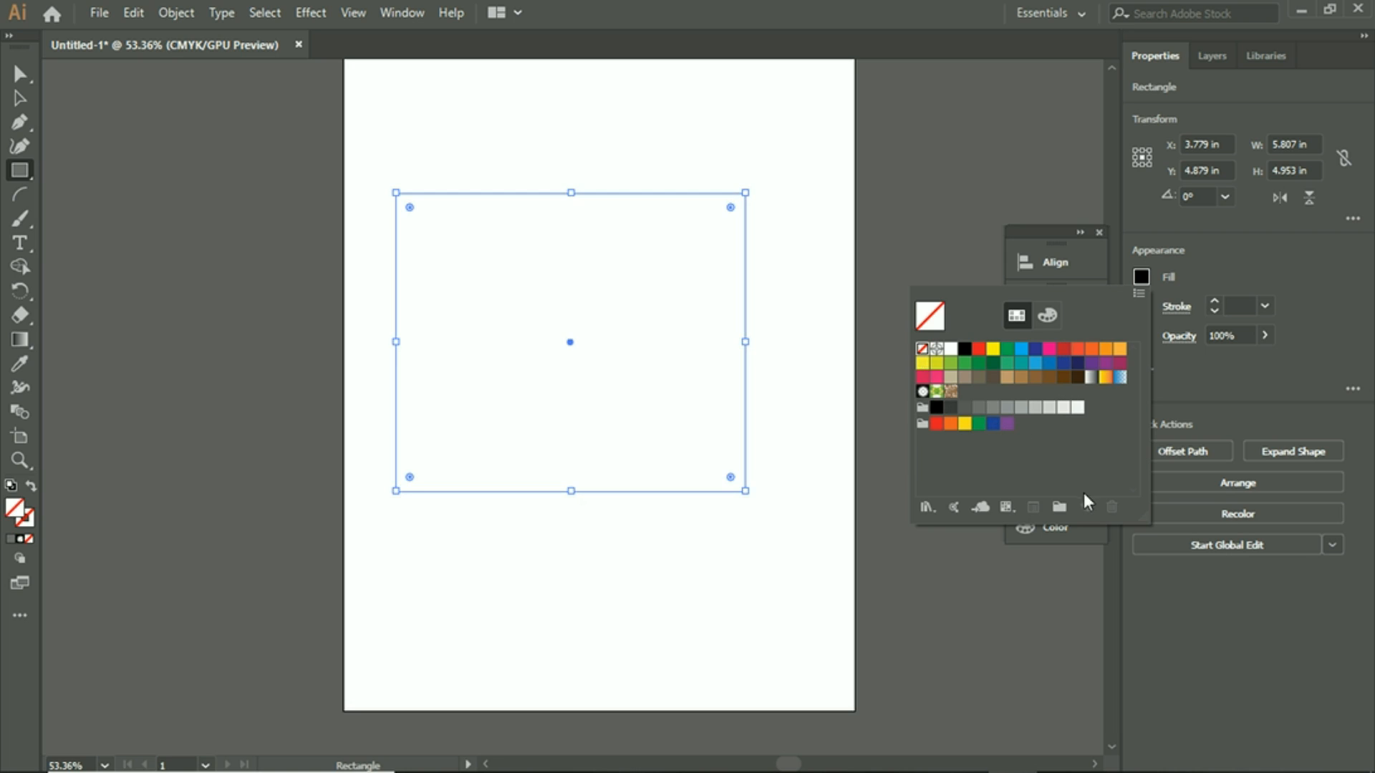
{"action": "left_click", "coordinate": [935, 351]}
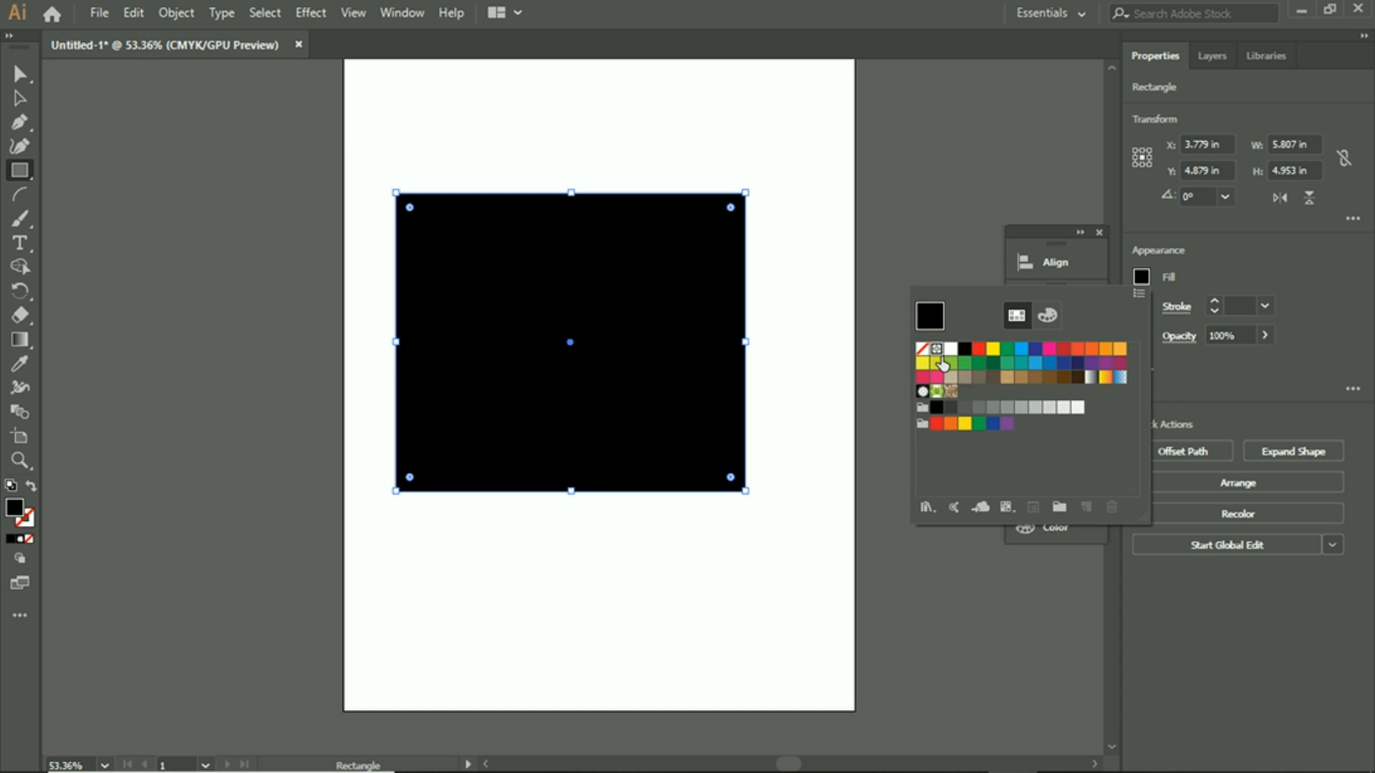
{"action": "left_click", "coordinate": [923, 349]}
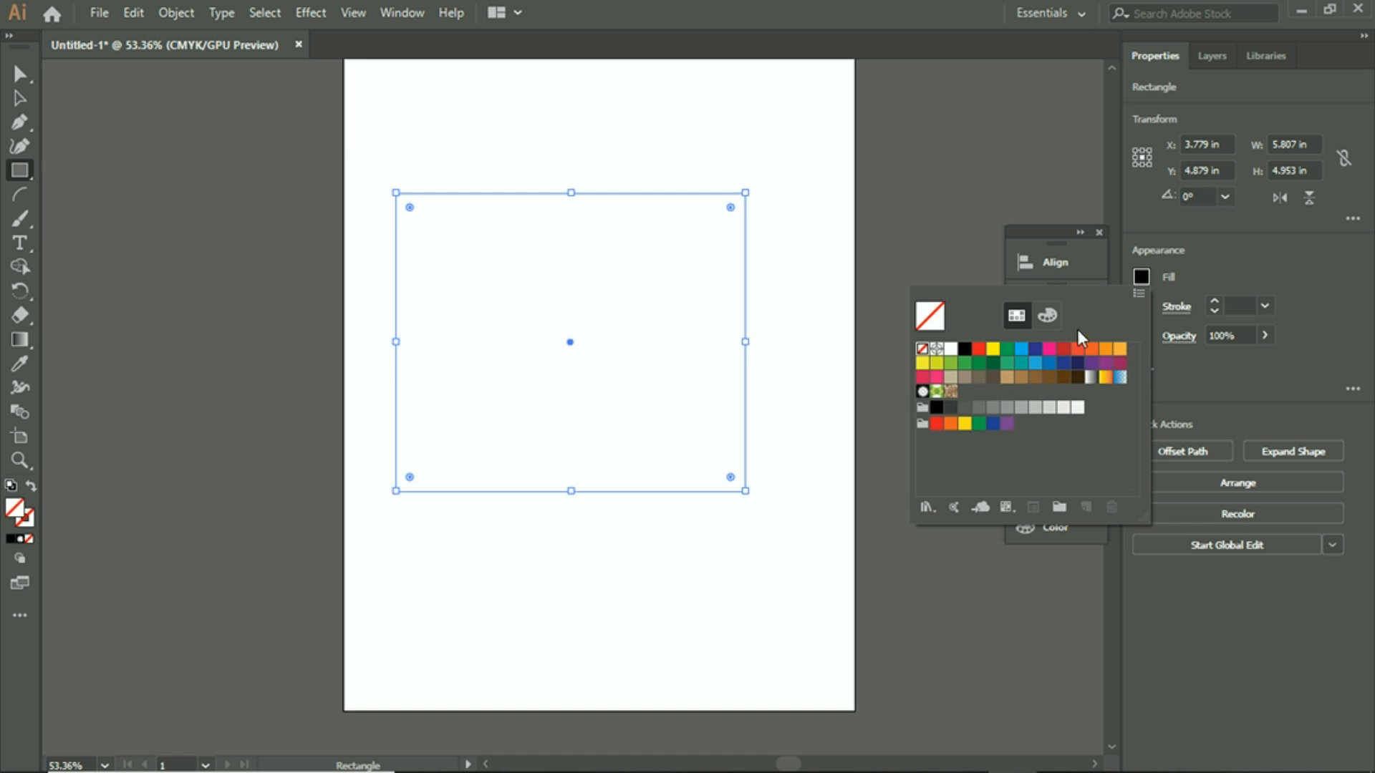
{"action": "left_click", "coordinate": [1204, 255]}
Try dark blue and grey strokes on the rectangle and give it a black stroke
{"action": "left_click", "coordinate": [1143, 305]}
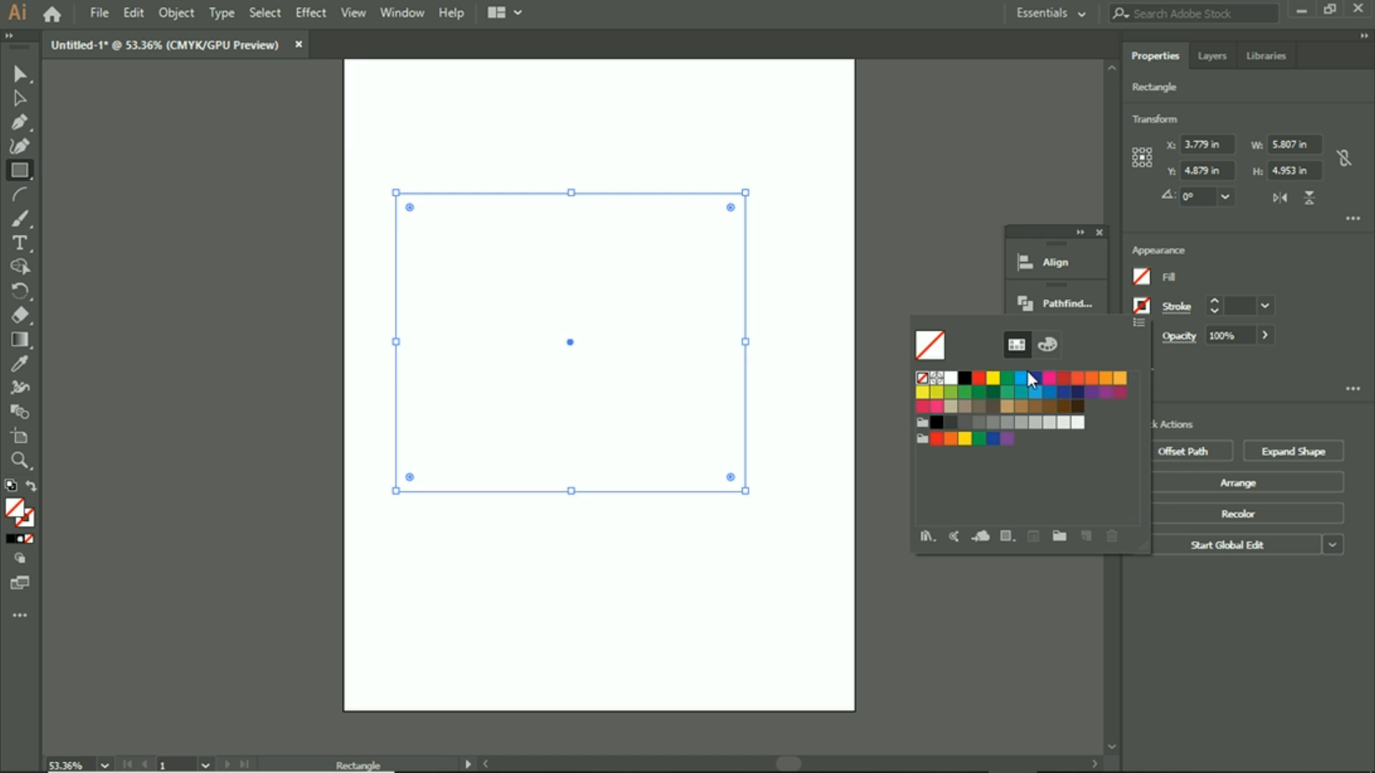
{"action": "left_click", "coordinate": [965, 378]}
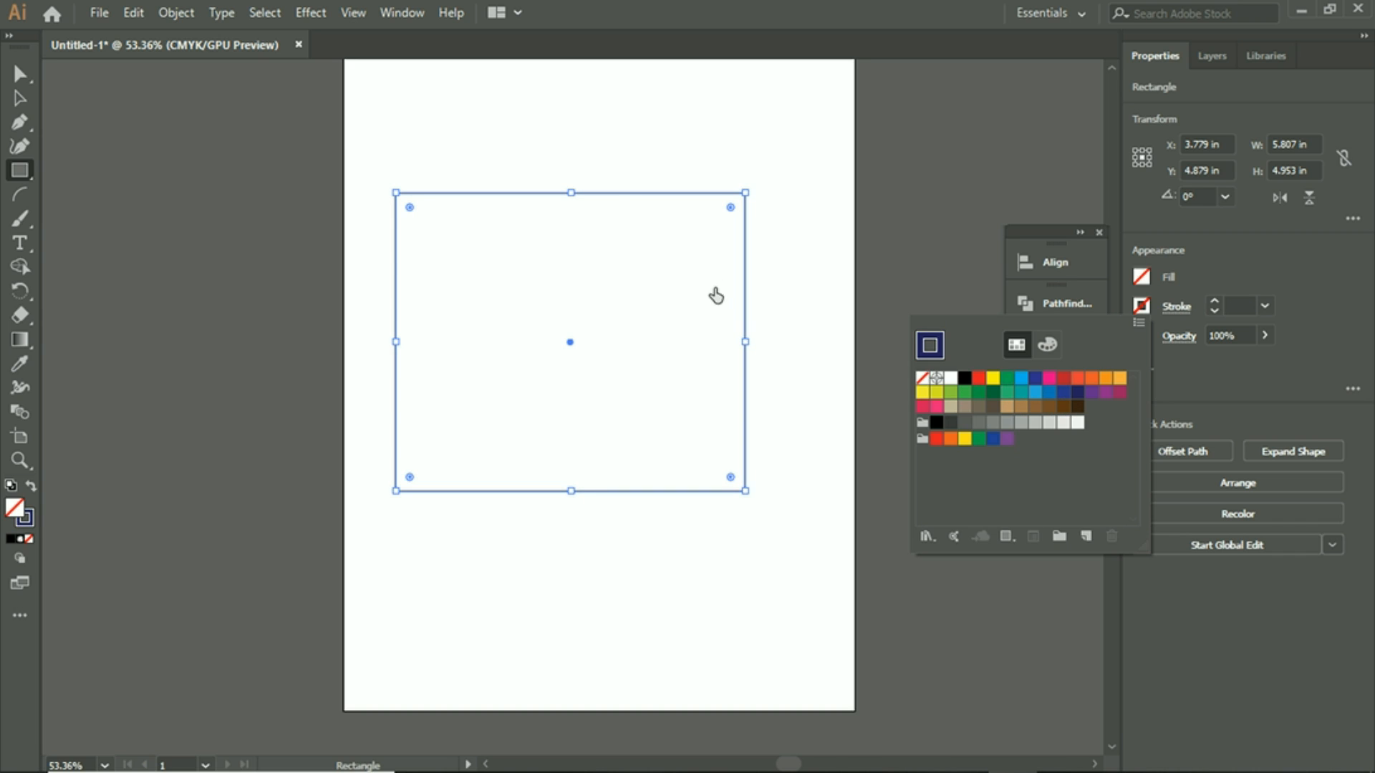
{"action": "left_click", "coordinate": [979, 422]}
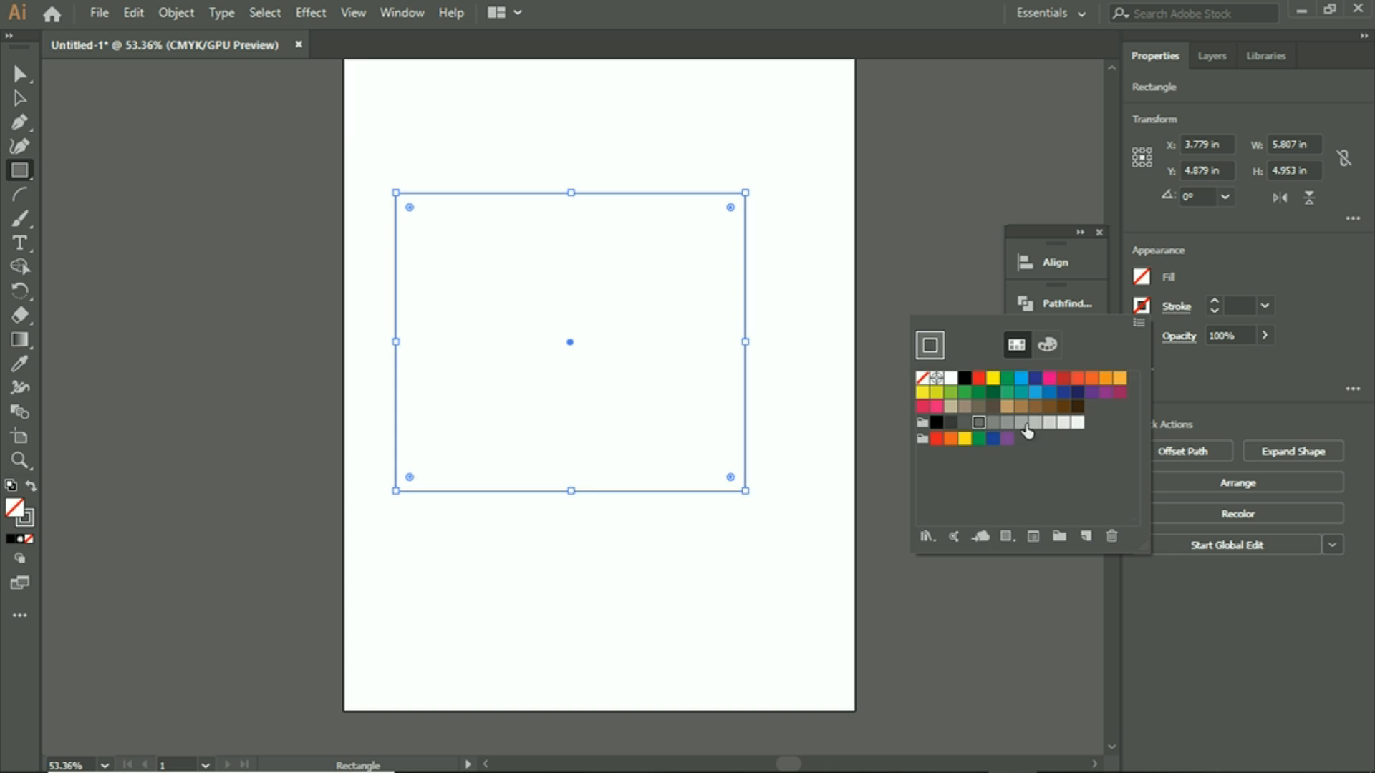
{"action": "left_click", "coordinate": [1096, 410]}
{"action": "left_click", "coordinate": [966, 378]}
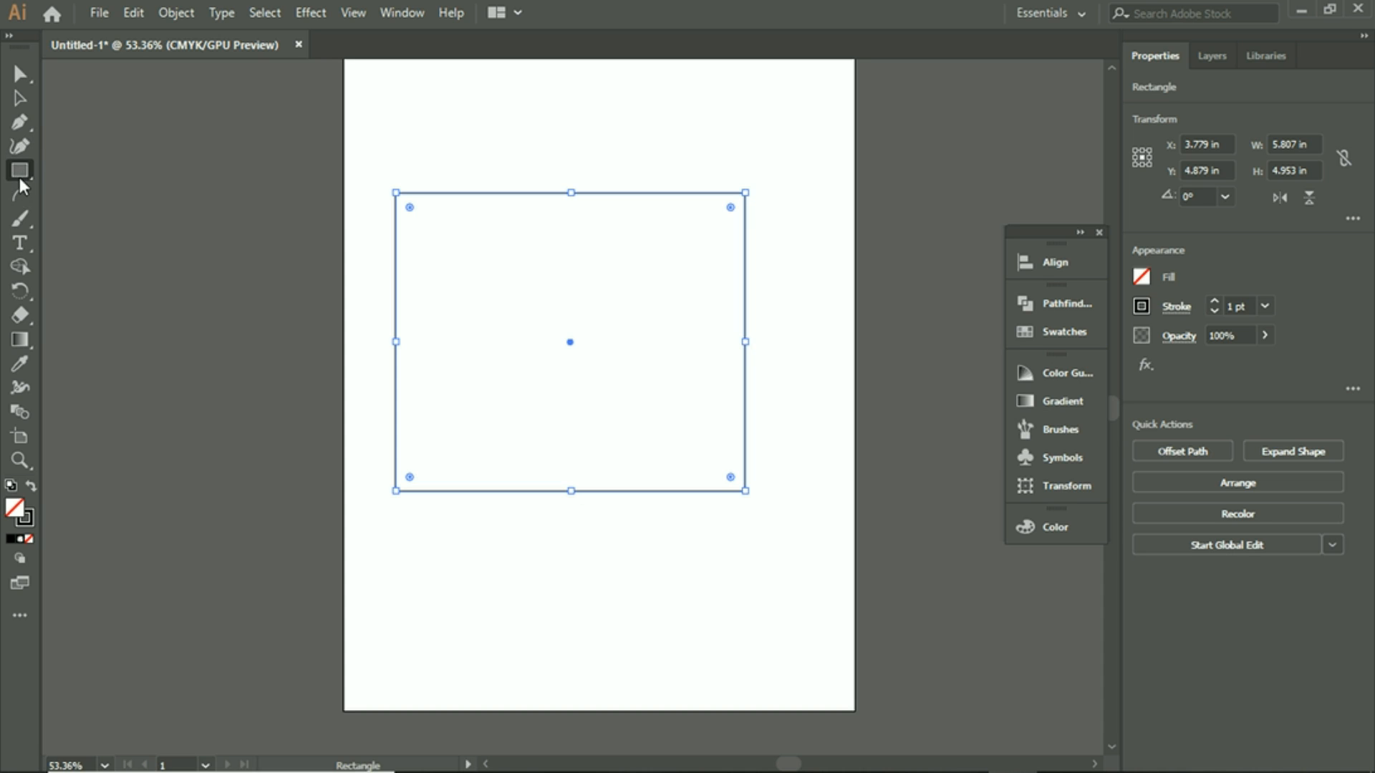
Draw a circle about 4.4 in across with the Ellipse tool, overlapping the rectangle's lower-left corner
{"action": "left_click_drag", "start_coordinate": [20, 177], "coordinate": [75, 199]}
{"action": "left_click_drag", "start_coordinate": [367, 330], "coordinate": [629, 571]}
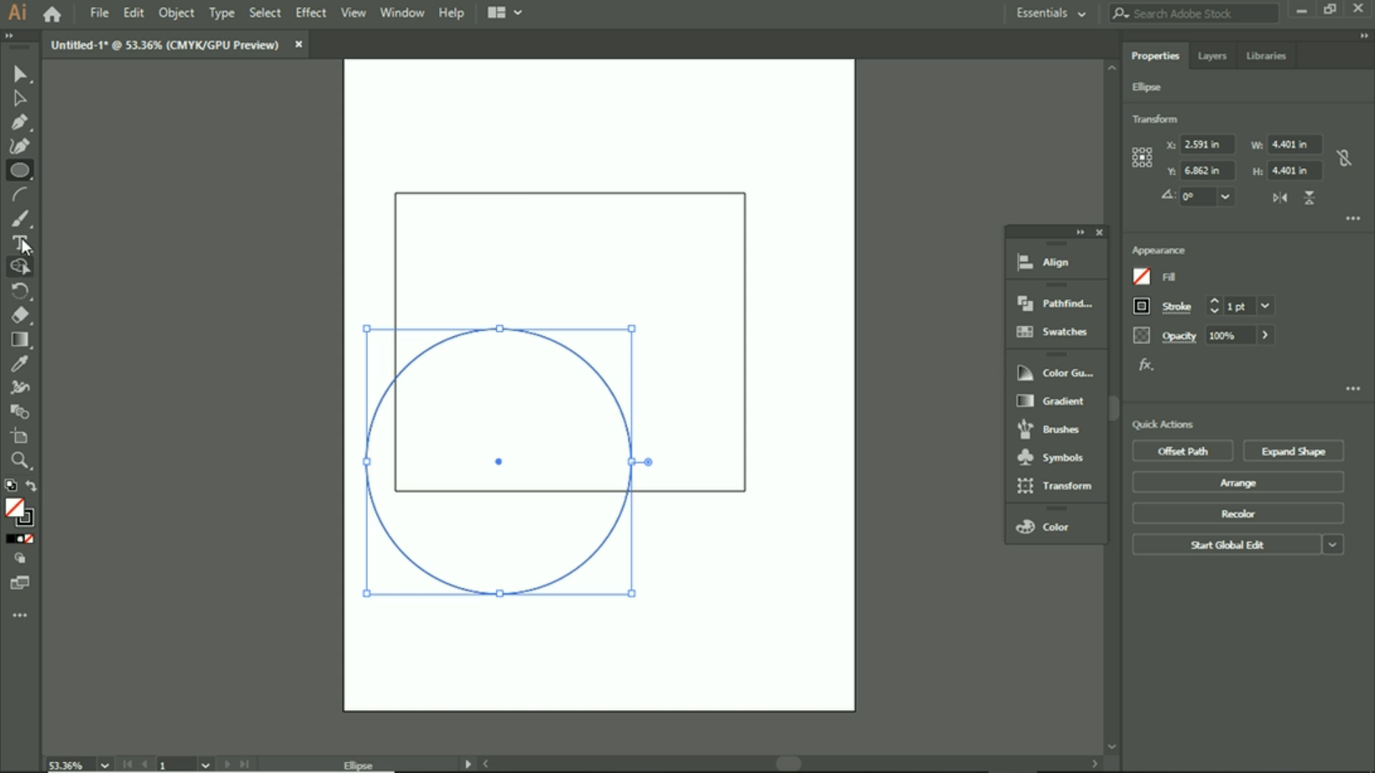
Select the rectangle and circle, merge all their regions into one shape with the Shape Builder tool, and deselect it
{"action": "left_click", "coordinate": [19, 100]}
{"action": "left_click_drag", "start_coordinate": [342, 114], "coordinate": [821, 639]}
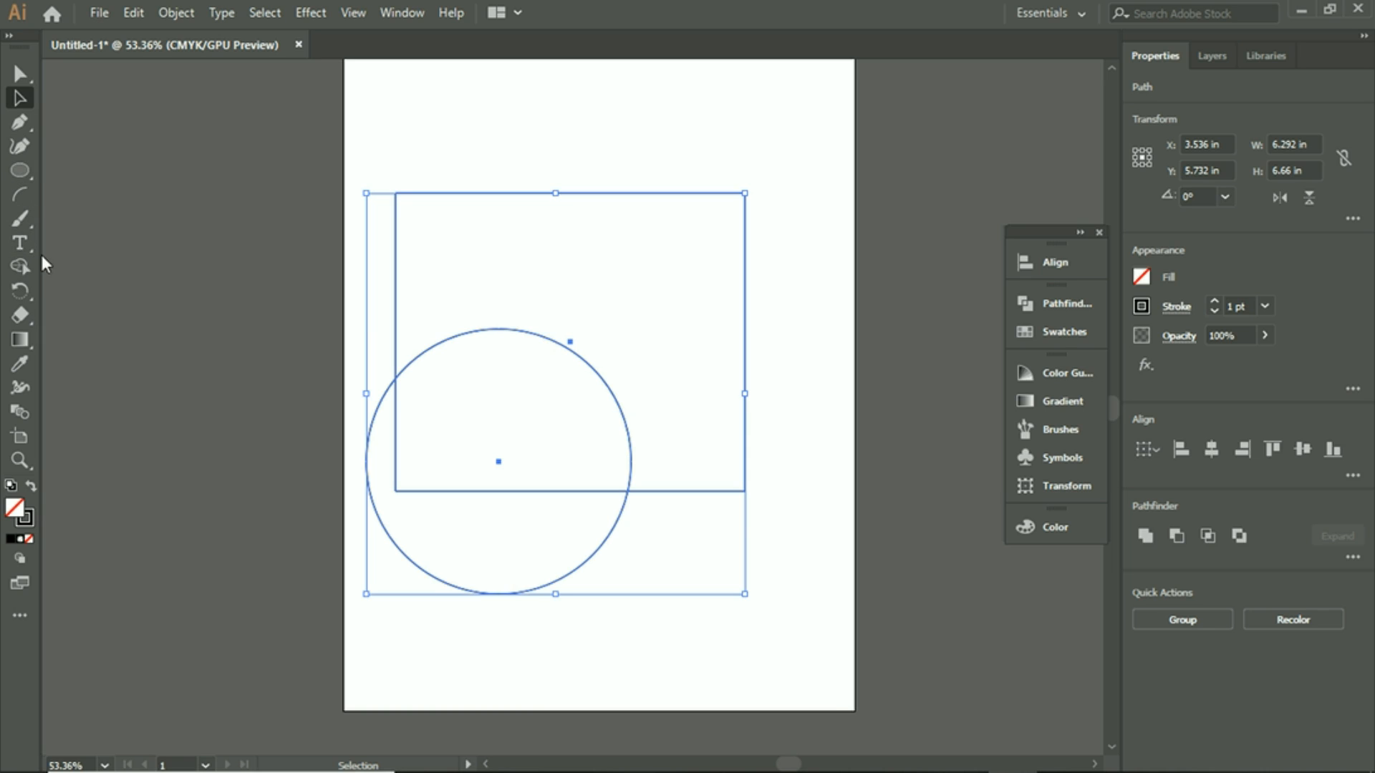
{"action": "left_click", "coordinate": [27, 268]}
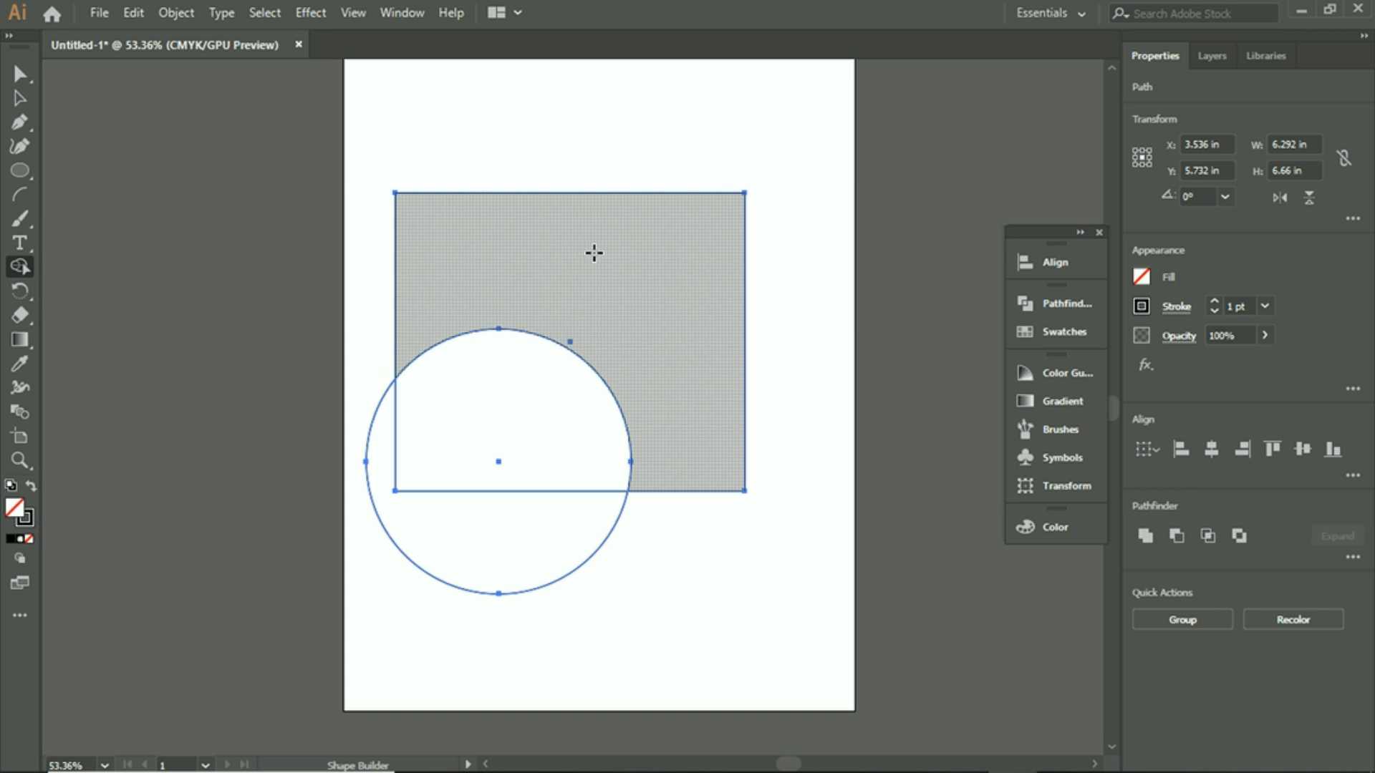
{"action": "left_click_drag", "start_coordinate": [595, 253], "coordinate": [525, 384]}
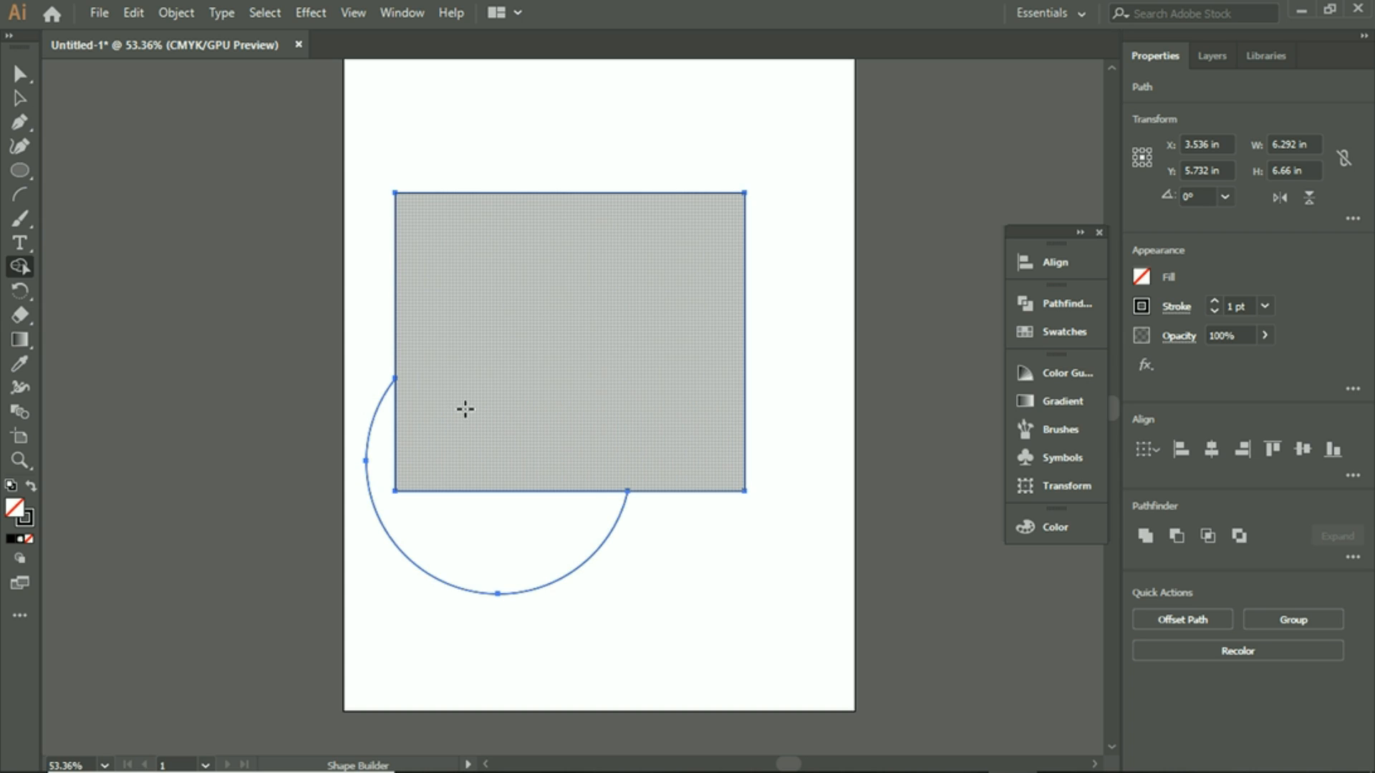
{"action": "left_click_drag", "start_coordinate": [511, 365], "coordinate": [452, 524]}
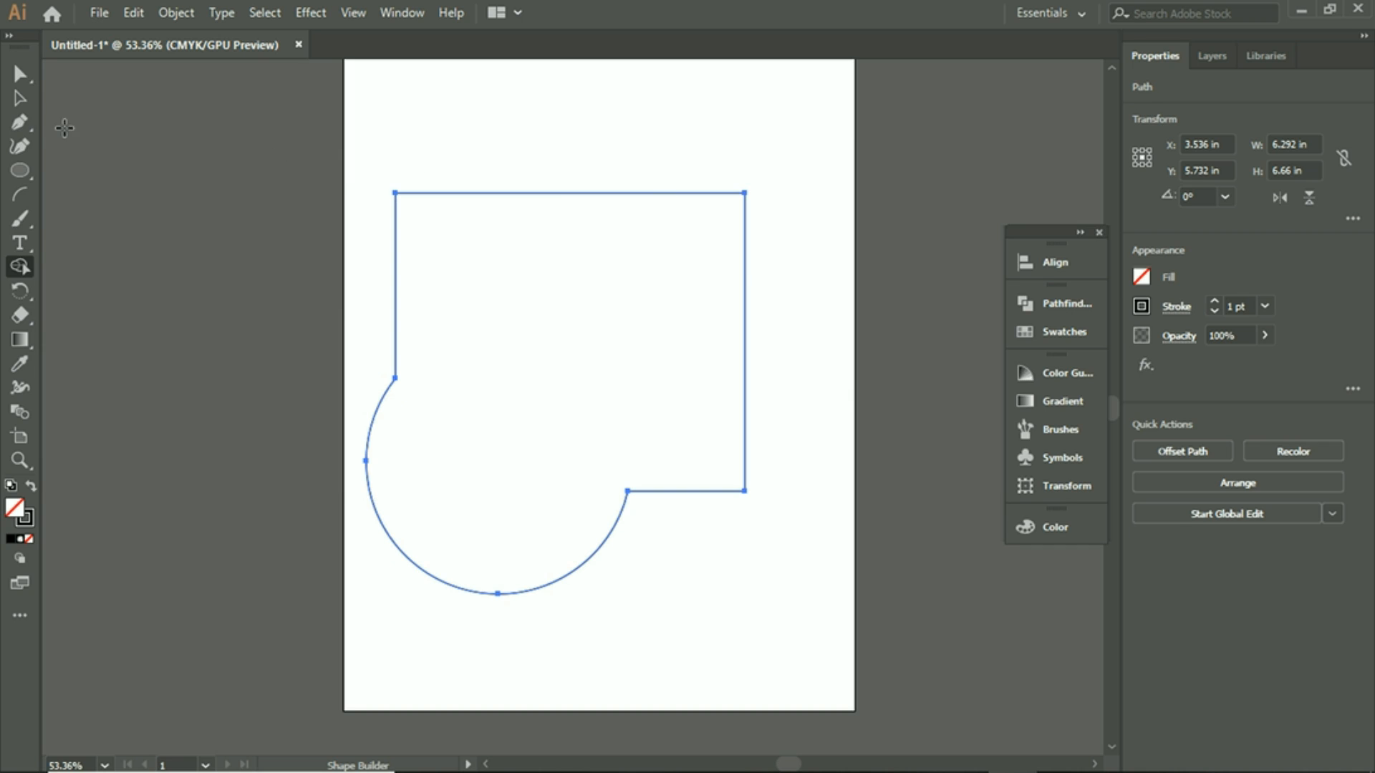
{"action": "left_click", "coordinate": [17, 75]}
{"action": "left_click", "coordinate": [511, 119]}
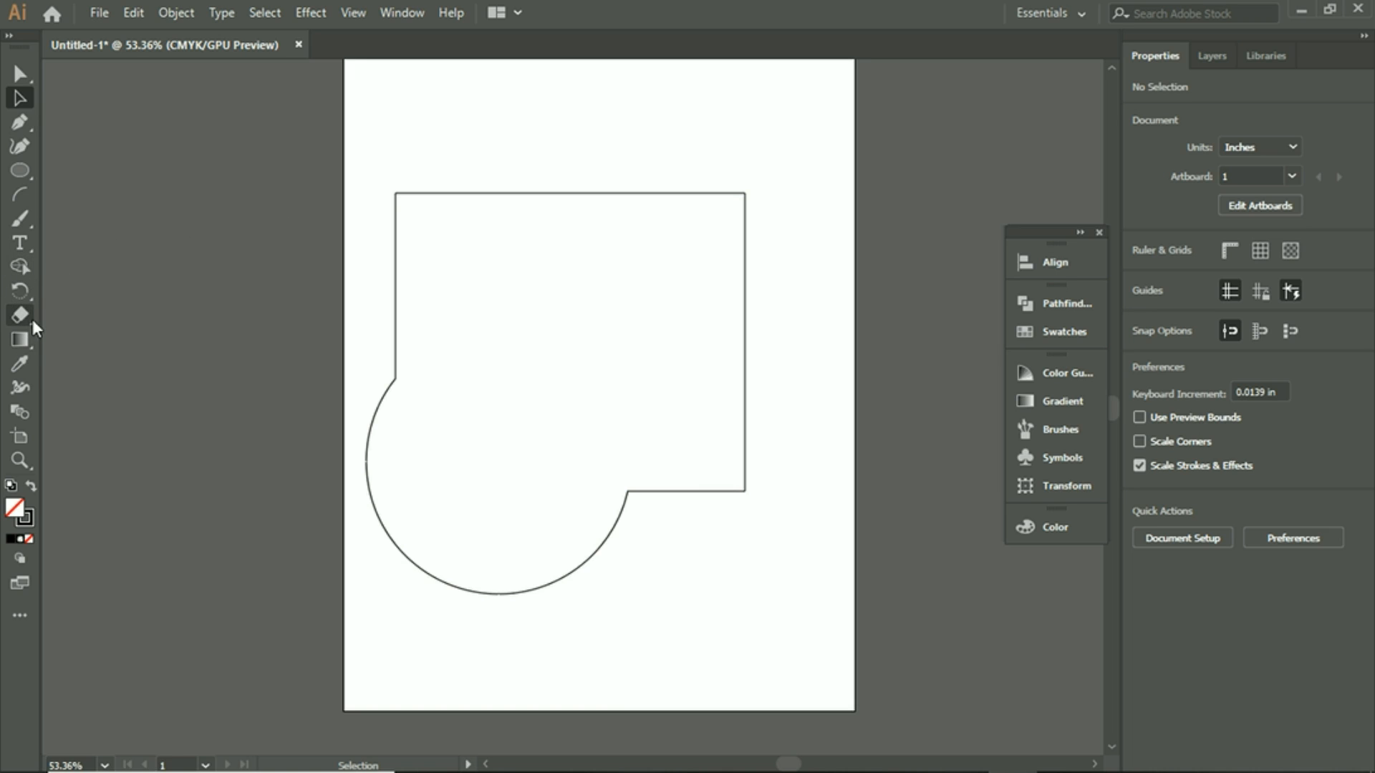
Fill the merged shape with the white-to-black gradient swatch and move it about 1.74 in to the right on the artboard
{"action": "left_click", "coordinate": [28, 341]}
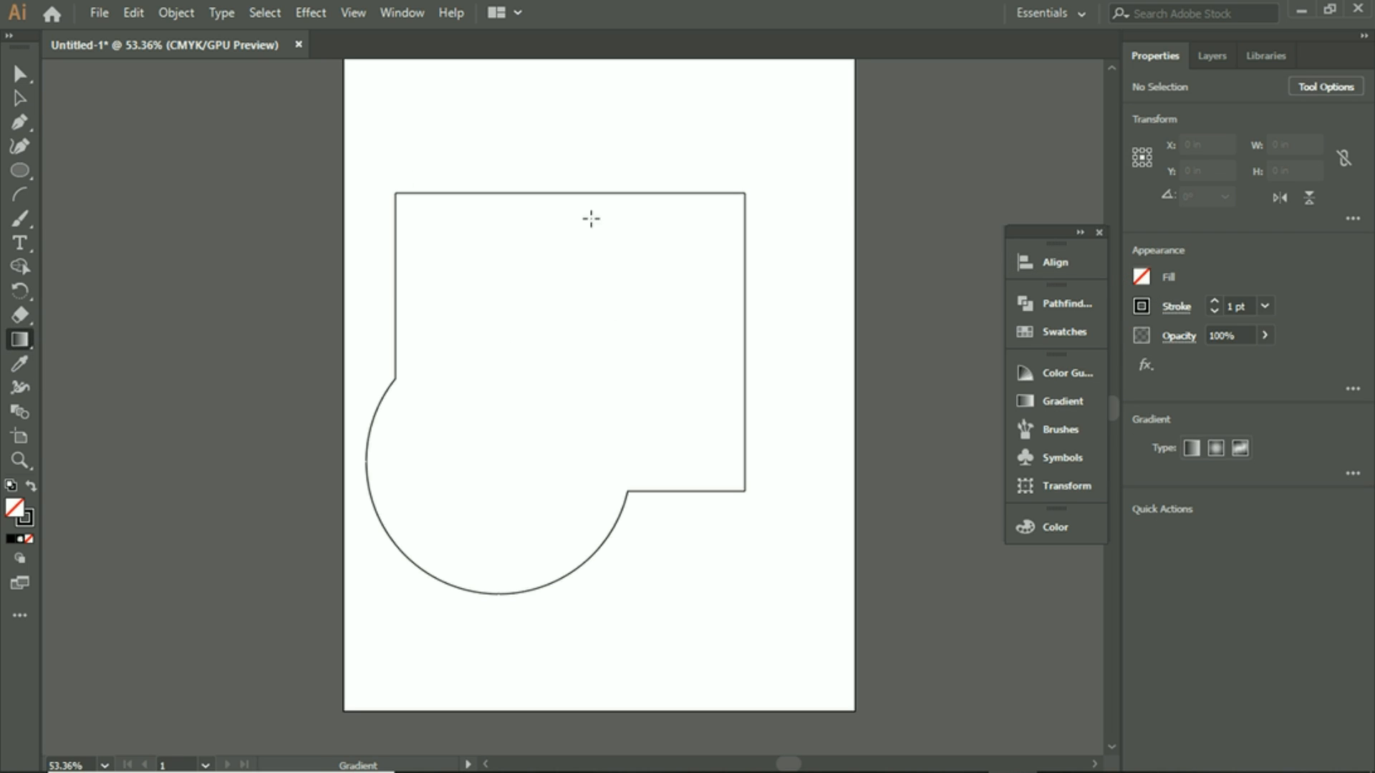
{"action": "left_click", "coordinate": [20, 98]}
{"action": "left_click_drag", "start_coordinate": [337, 132], "coordinate": [715, 510]}
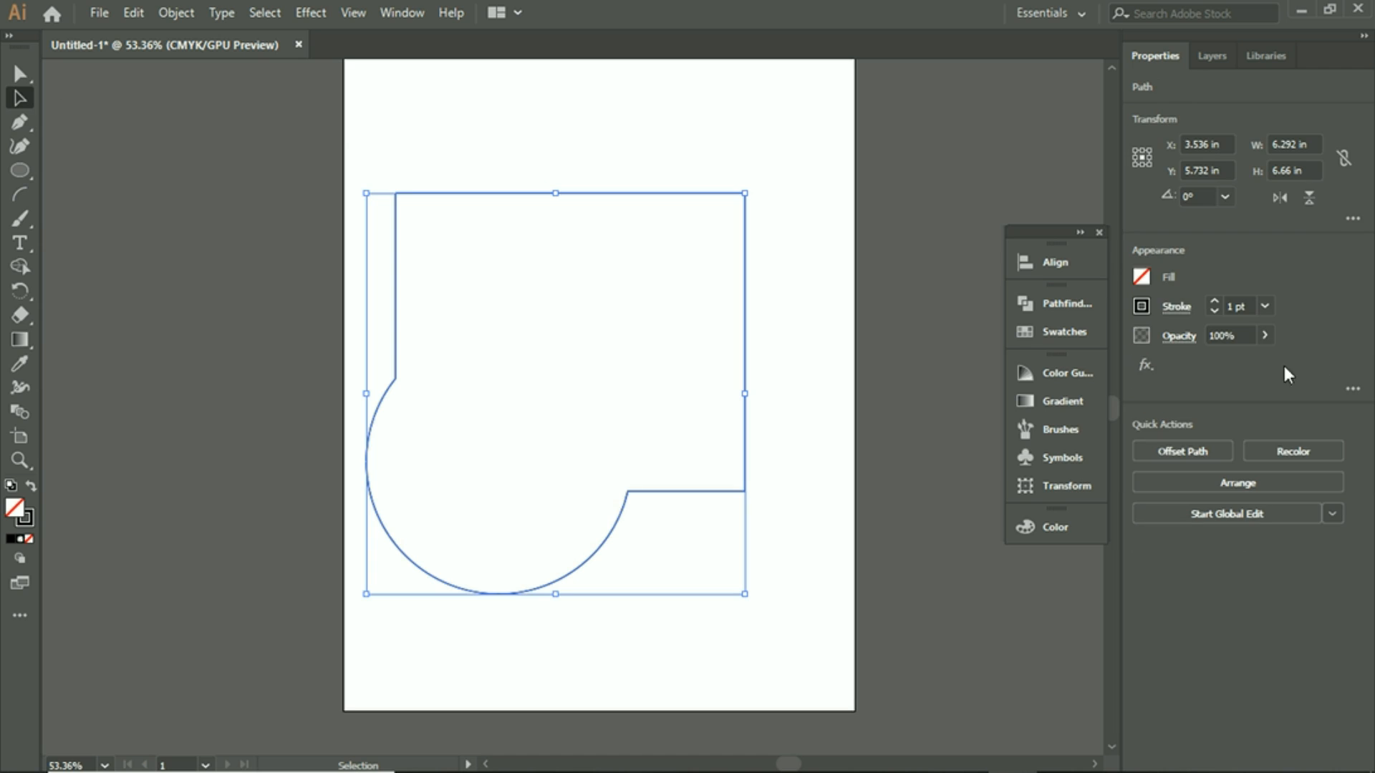
{"action": "left_click", "coordinate": [1142, 277]}
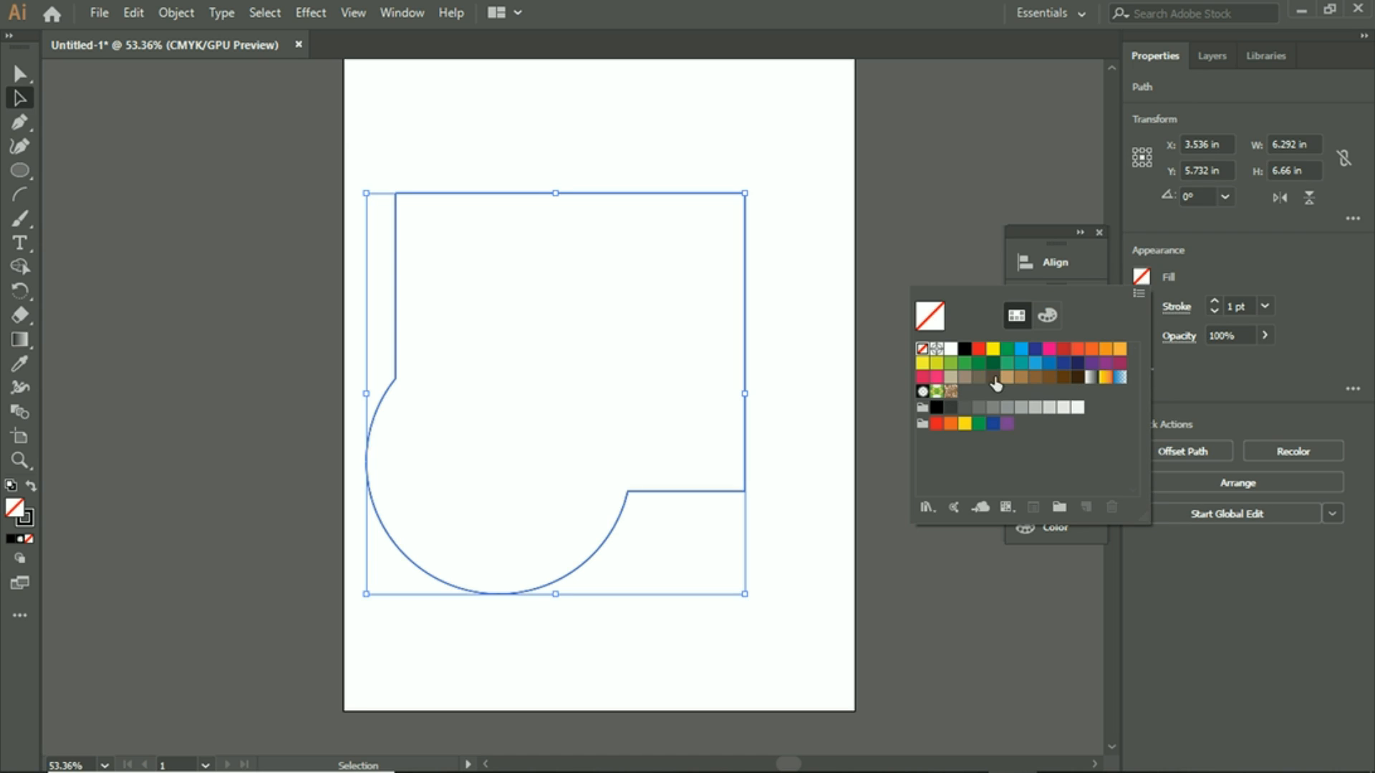
{"action": "left_click", "coordinate": [1091, 377]}
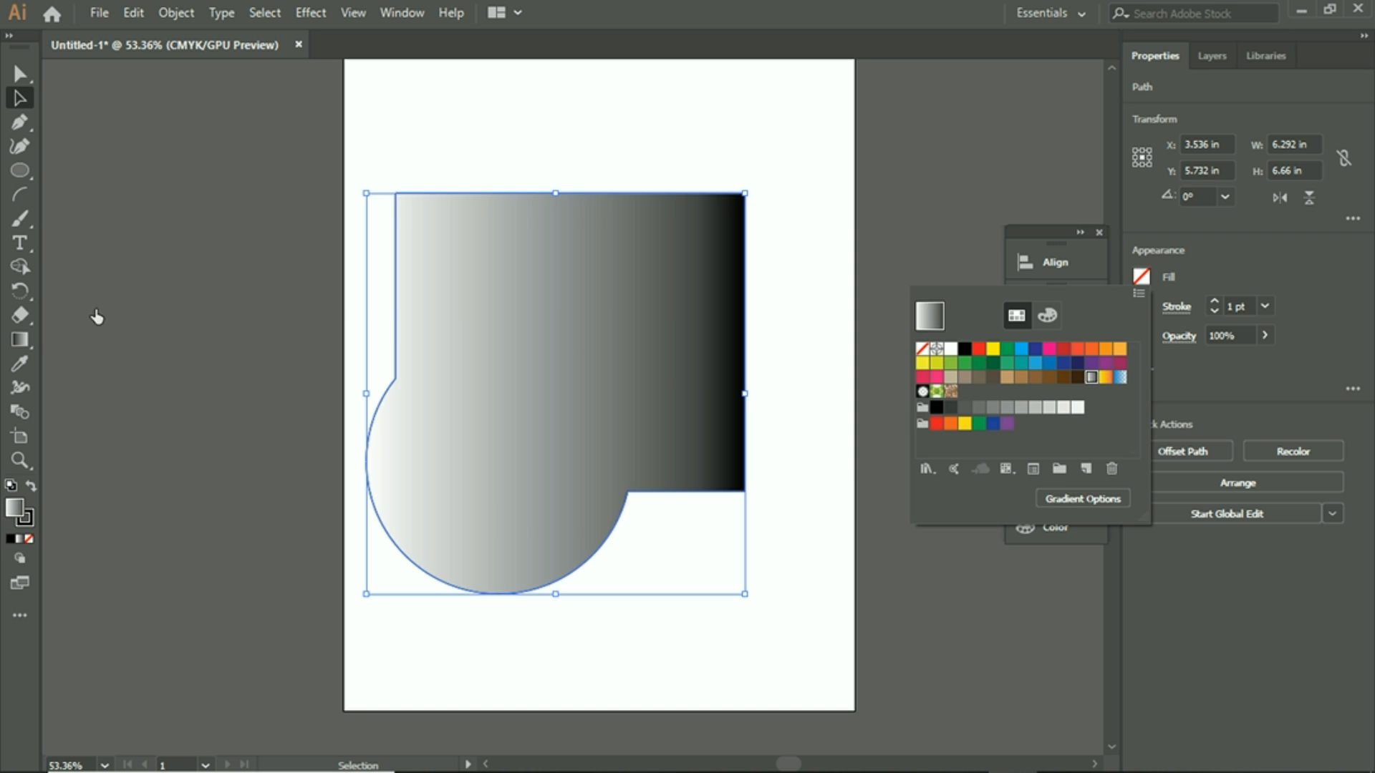
{"action": "left_click", "coordinate": [20, 339]}
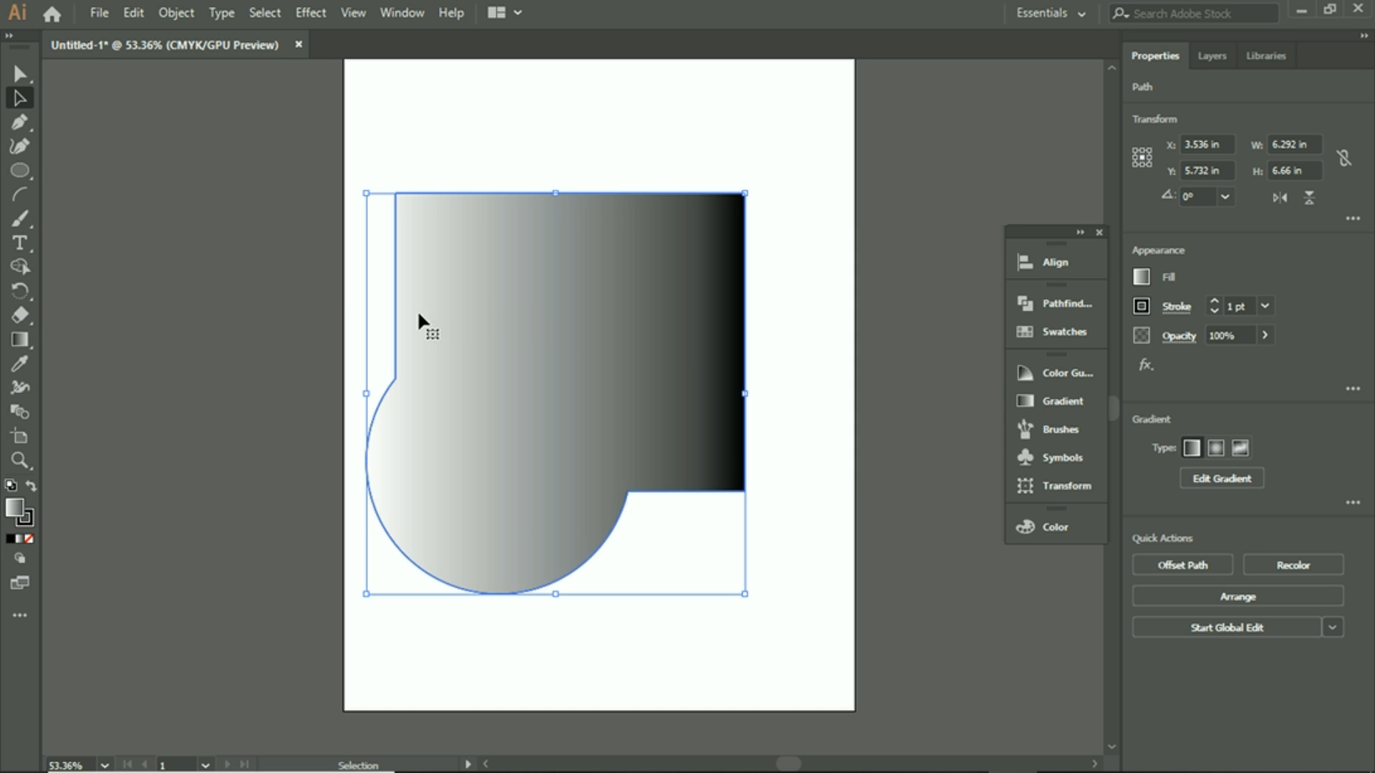
{"action": "left_click_drag", "start_coordinate": [447, 319], "coordinate": [551, 318]}
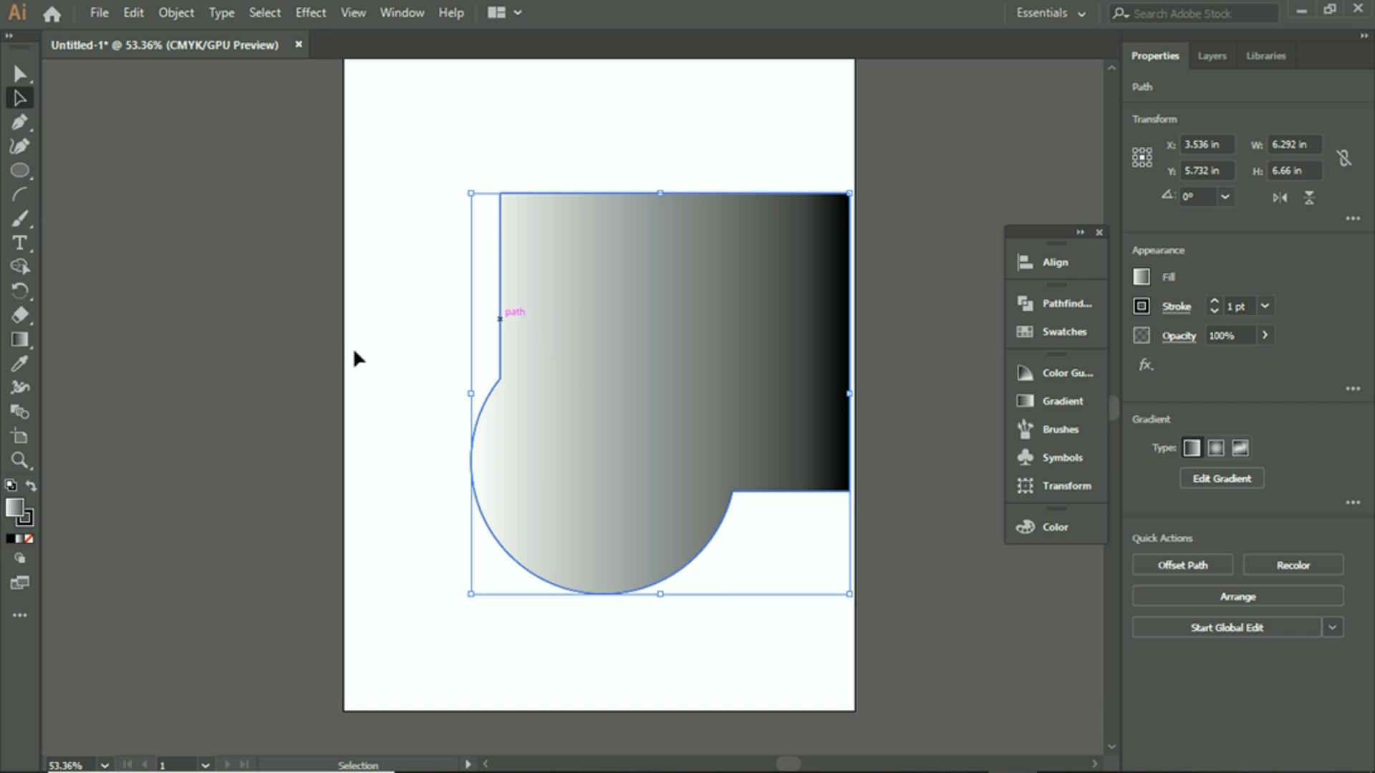
With the Gradient tool, shift the white stop to a location of about 0.8% and the midpoint slightly toward the black end
{"action": "left_click", "coordinate": [19, 346]}
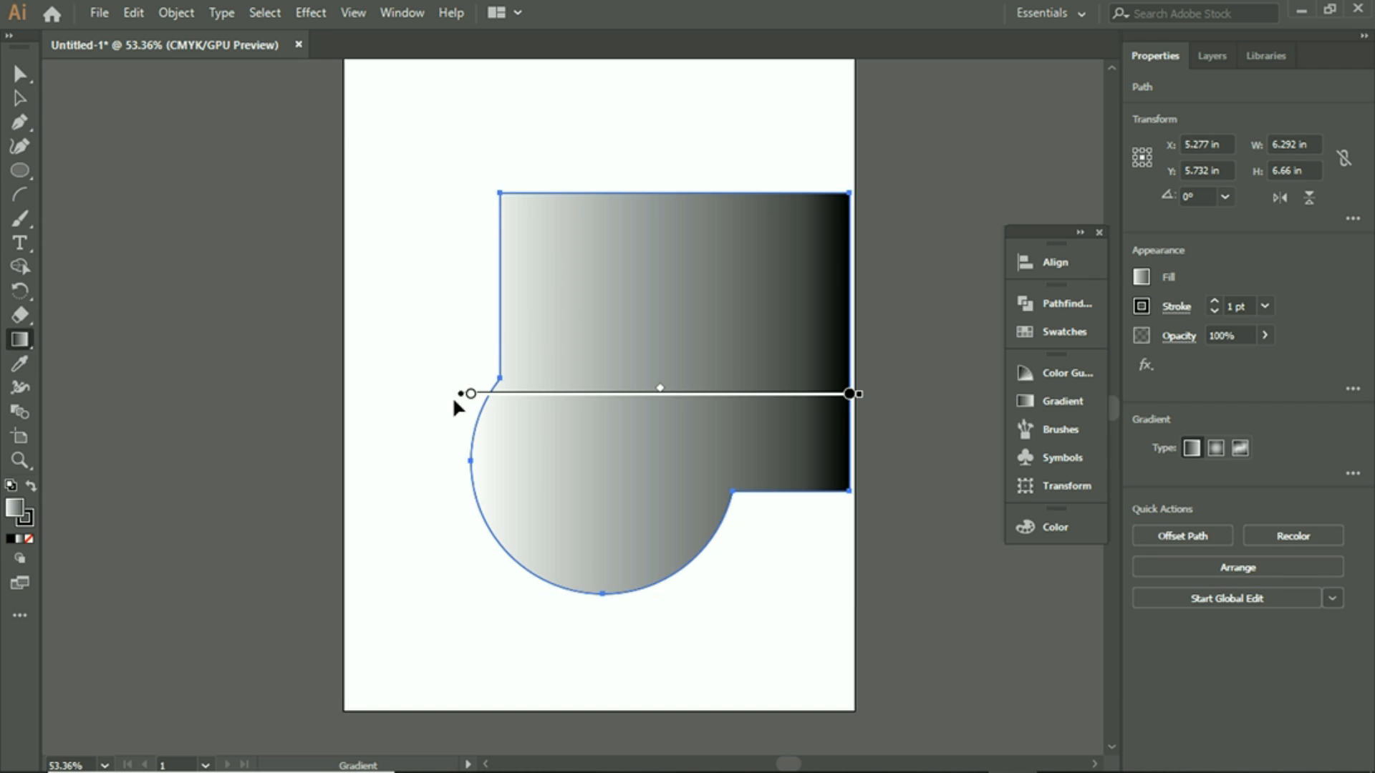
{"action": "mouse_move", "coordinate": [472, 403]}
{"action": "left_mouse_down"}
{"action": "mouse_move", "coordinate": [632, 399]}
{"action": "mouse_move", "coordinate": [451, 399]}
{"action": "mouse_move", "coordinate": [658, 403]}
{"action": "mouse_move", "coordinate": [439, 402]}
{"action": "mouse_move", "coordinate": [474, 393]}
{"action": "left_mouse_up"}
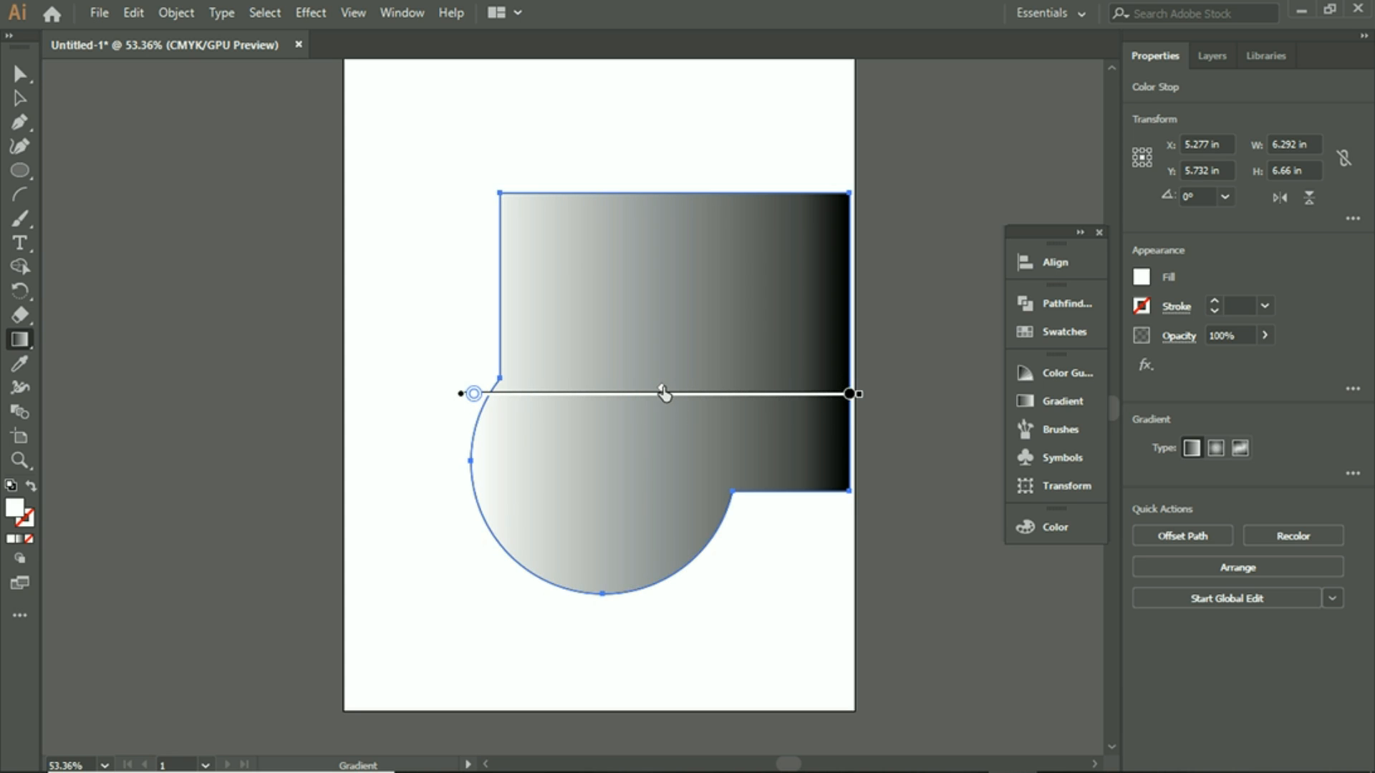
{"action": "left_click_drag", "start_coordinate": [661, 388], "coordinate": [687, 429]}
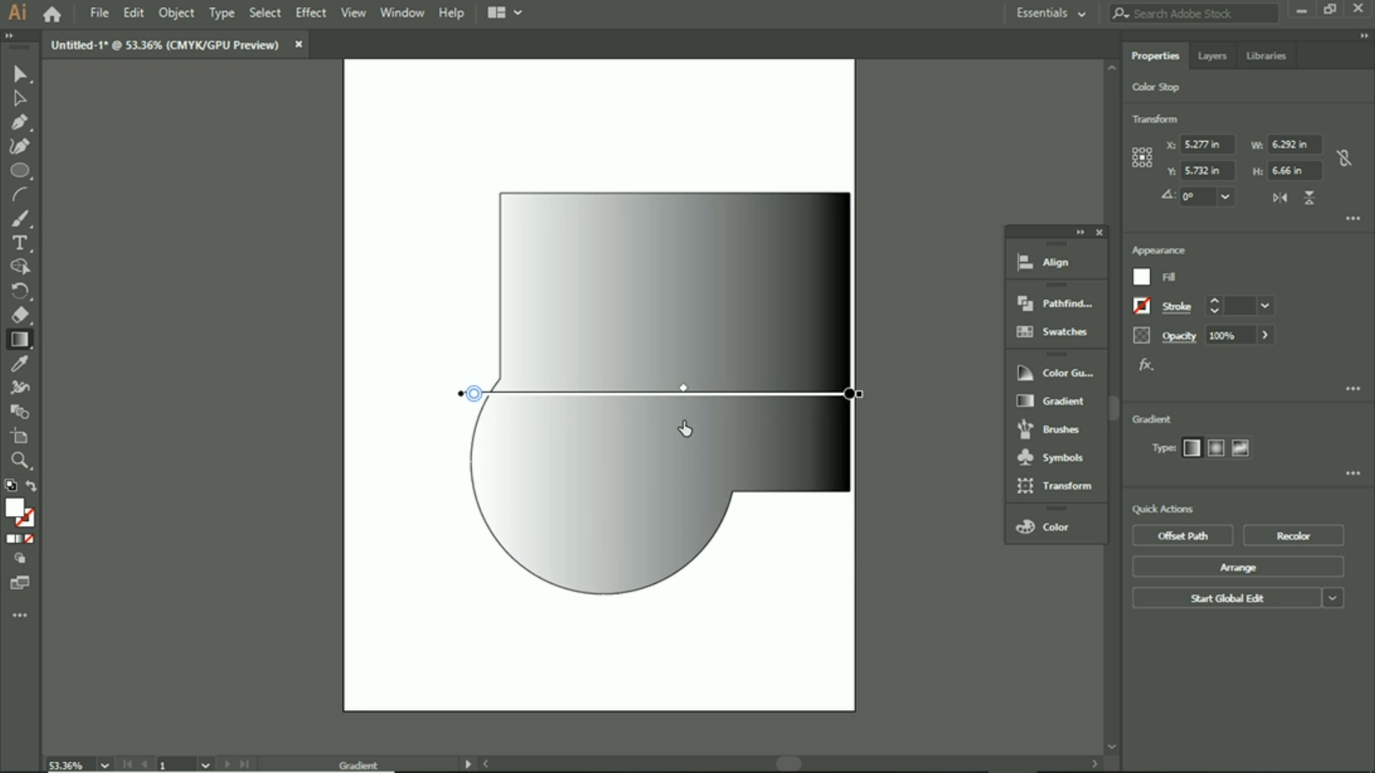
Recolor the gradient's black end stop to dark violet-blue with C 60, M 63, Y 0 and K 70
{"action": "double_click", "coordinate": [850, 394]}
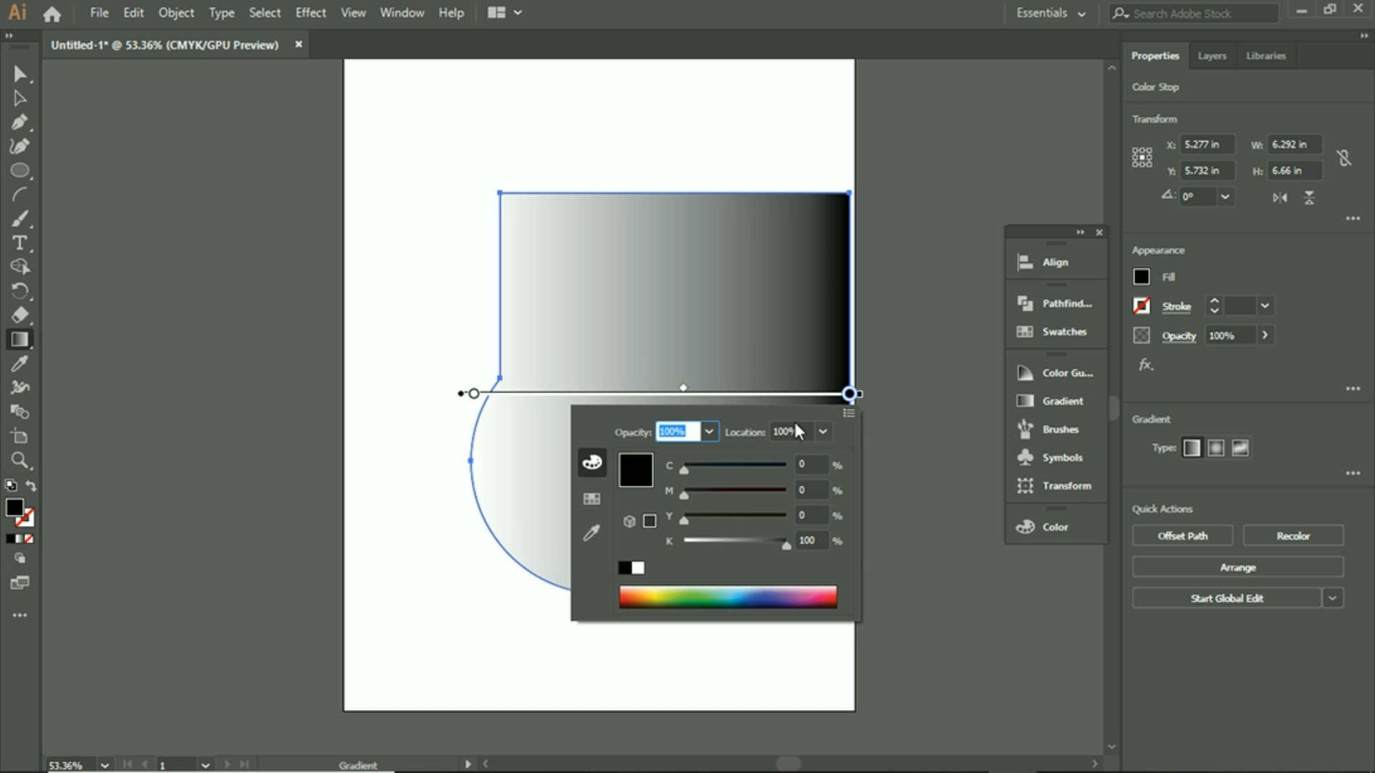
{"action": "left_click_drag", "start_coordinate": [685, 468], "coordinate": [745, 469]}
{"action": "left_click_drag", "start_coordinate": [777, 544], "coordinate": [757, 547]}
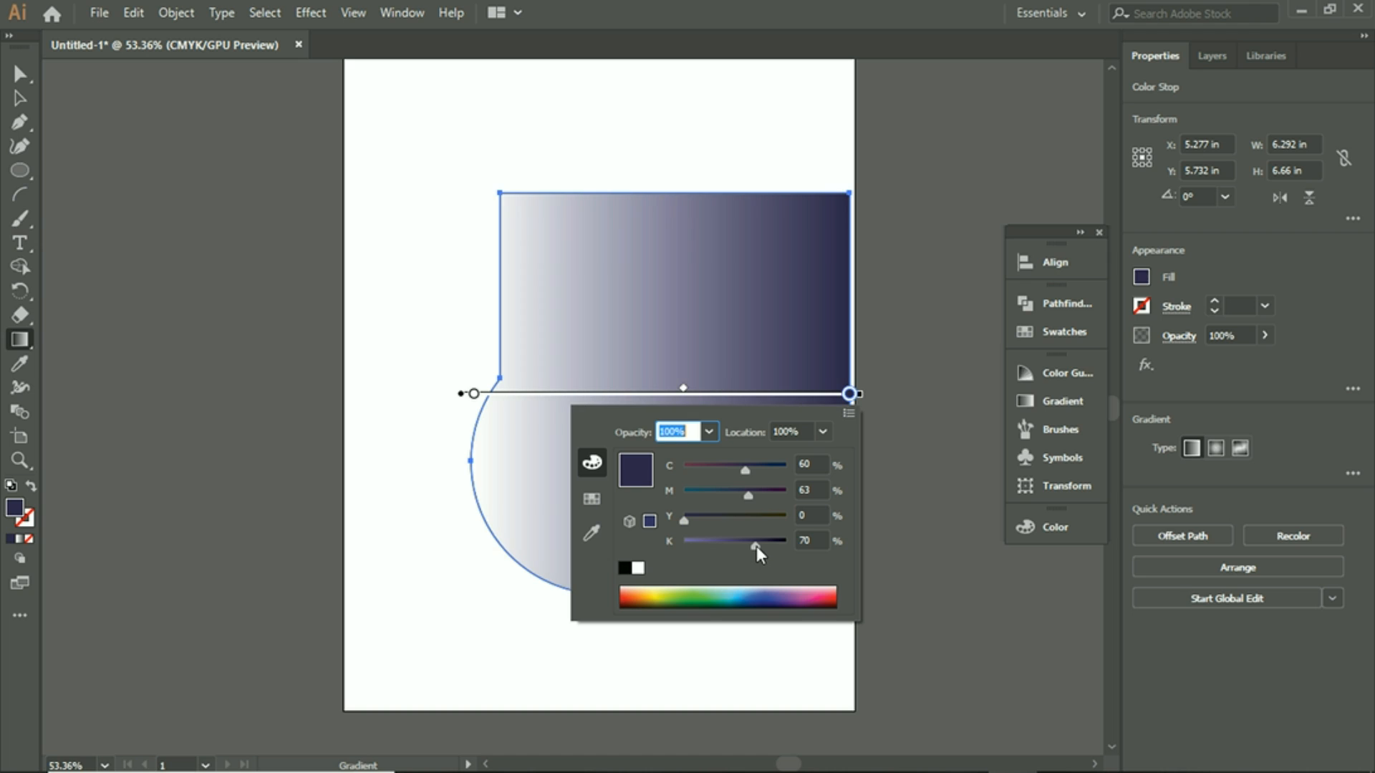
Recolor the gradient's white start stop to light blue by setting cyan to 63%
{"action": "double_click", "coordinate": [474, 394]}
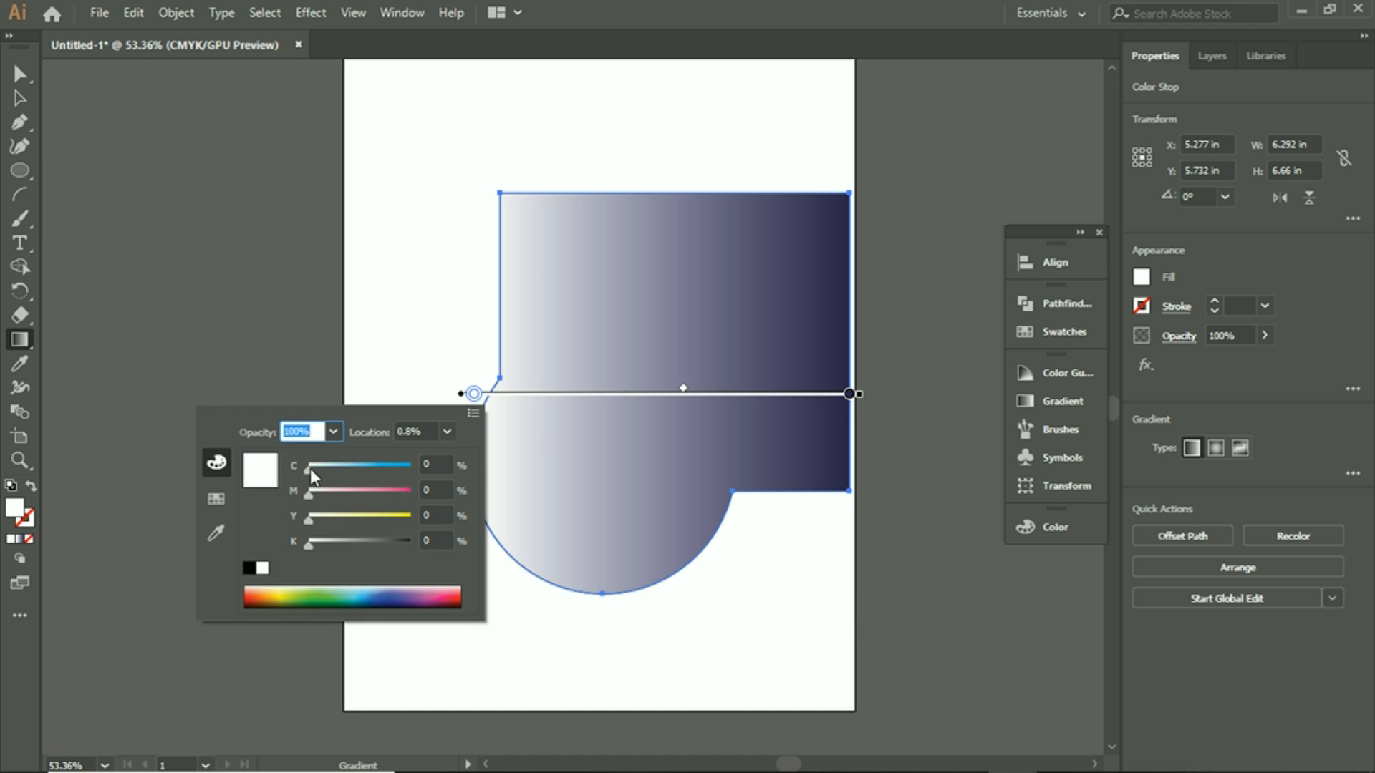
{"action": "left_click_drag", "start_coordinate": [311, 469], "coordinate": [374, 470]}
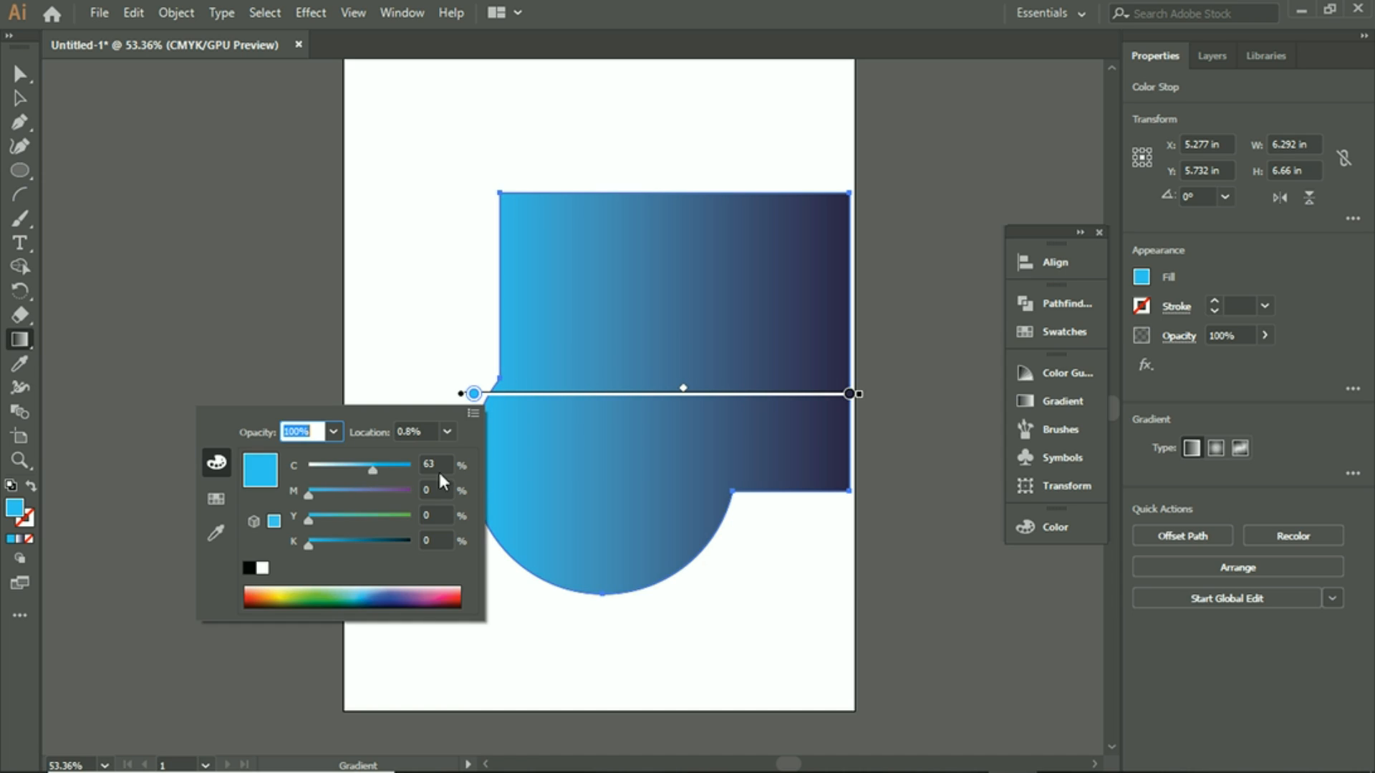
{"action": "left_click", "coordinate": [577, 463]}
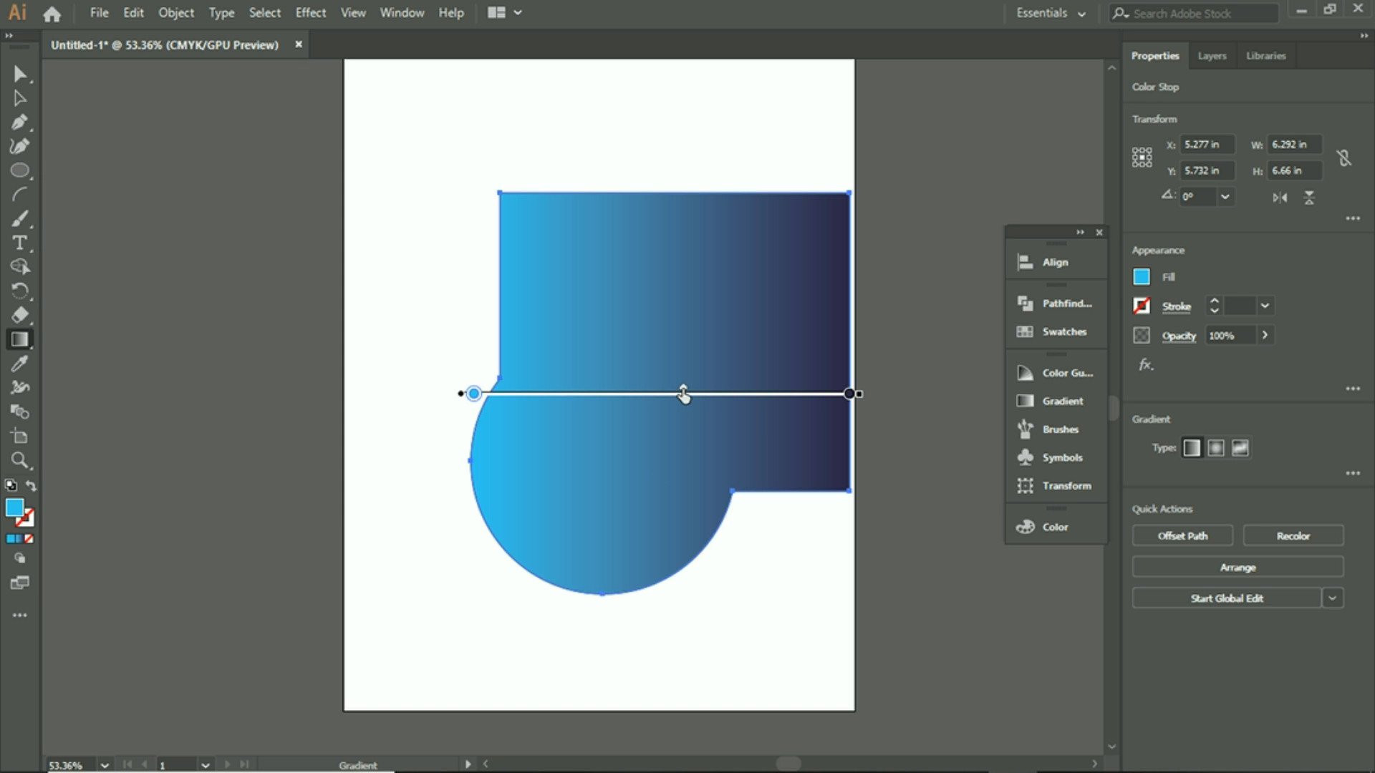
Nudge the gradient midpoint toward the dark end and compare the radial gradient type with linear
{"action": "mouse_move", "coordinate": [683, 394]}
{"action": "left_mouse_down"}
{"action": "mouse_move", "coordinate": [617, 408]}
{"action": "mouse_move", "coordinate": [675, 408]}
{"action": "mouse_move", "coordinate": [565, 408]}
{"action": "mouse_move", "coordinate": [752, 409]}
{"action": "mouse_move", "coordinate": [522, 405]}
{"action": "mouse_move", "coordinate": [755, 406]}
{"action": "mouse_move", "coordinate": [690, 417]}
{"action": "left_mouse_up"}
{"action": "left_click", "coordinate": [1216, 449]}
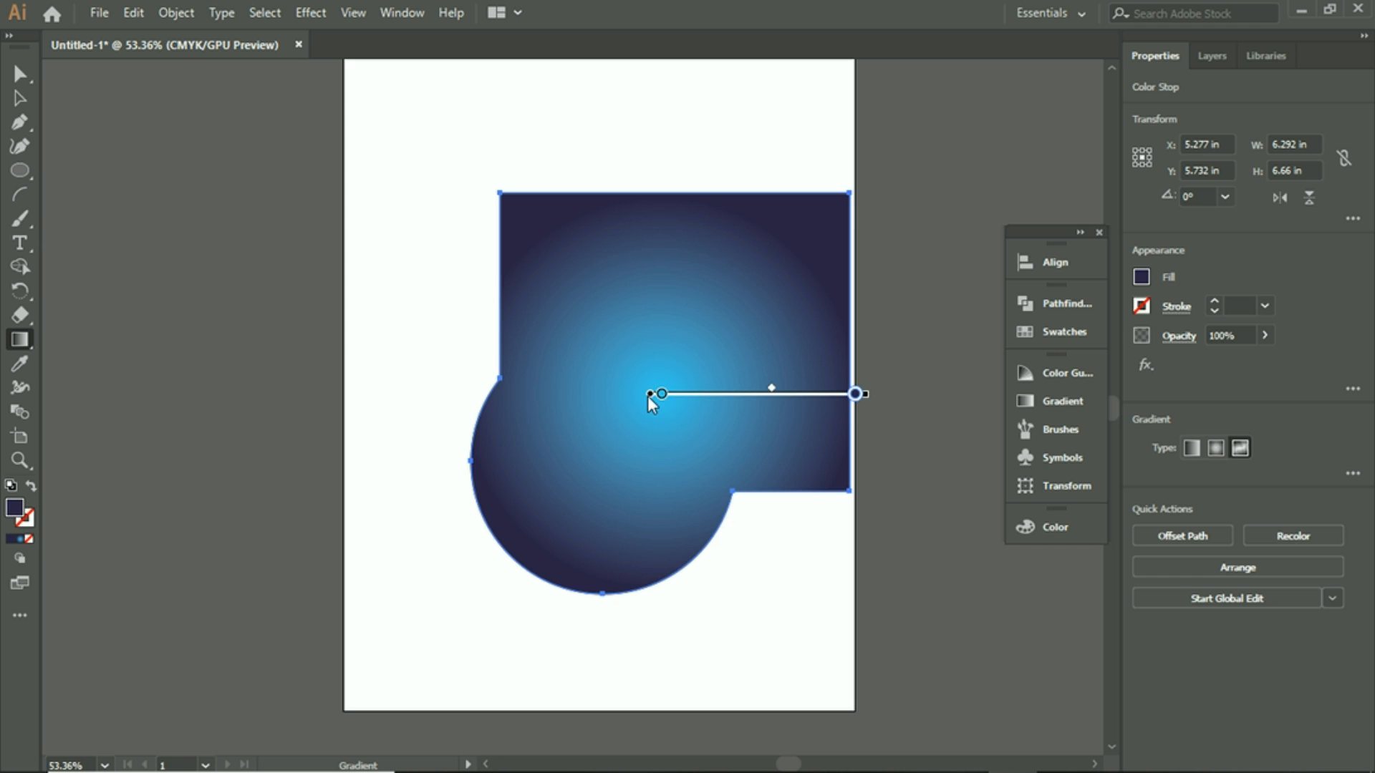
{"action": "left_click", "coordinate": [1191, 448]}
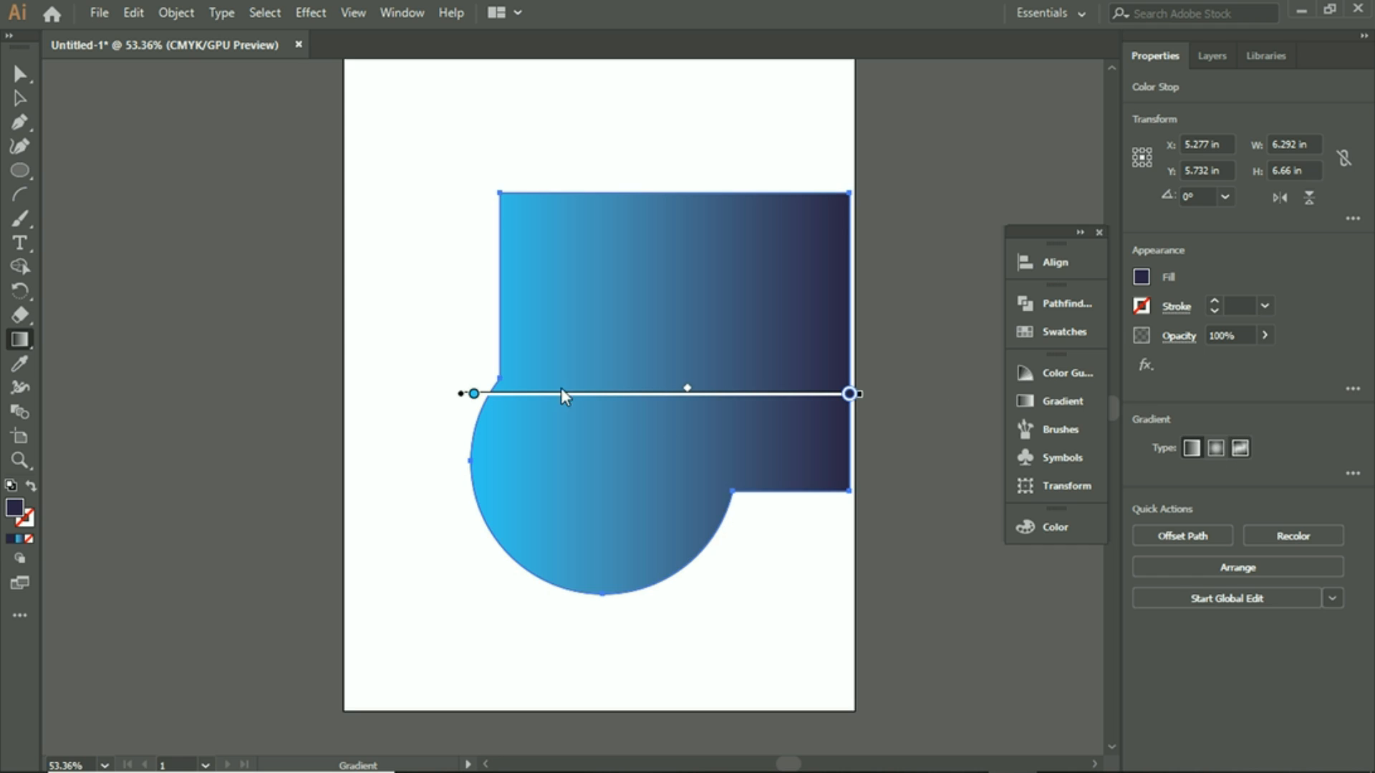
Switch the fill to a freeform gradient in Points mode and add nine white color points across the shape
{"action": "left_click", "coordinate": [1241, 450]}
{"action": "left_click", "coordinate": [757, 336]}
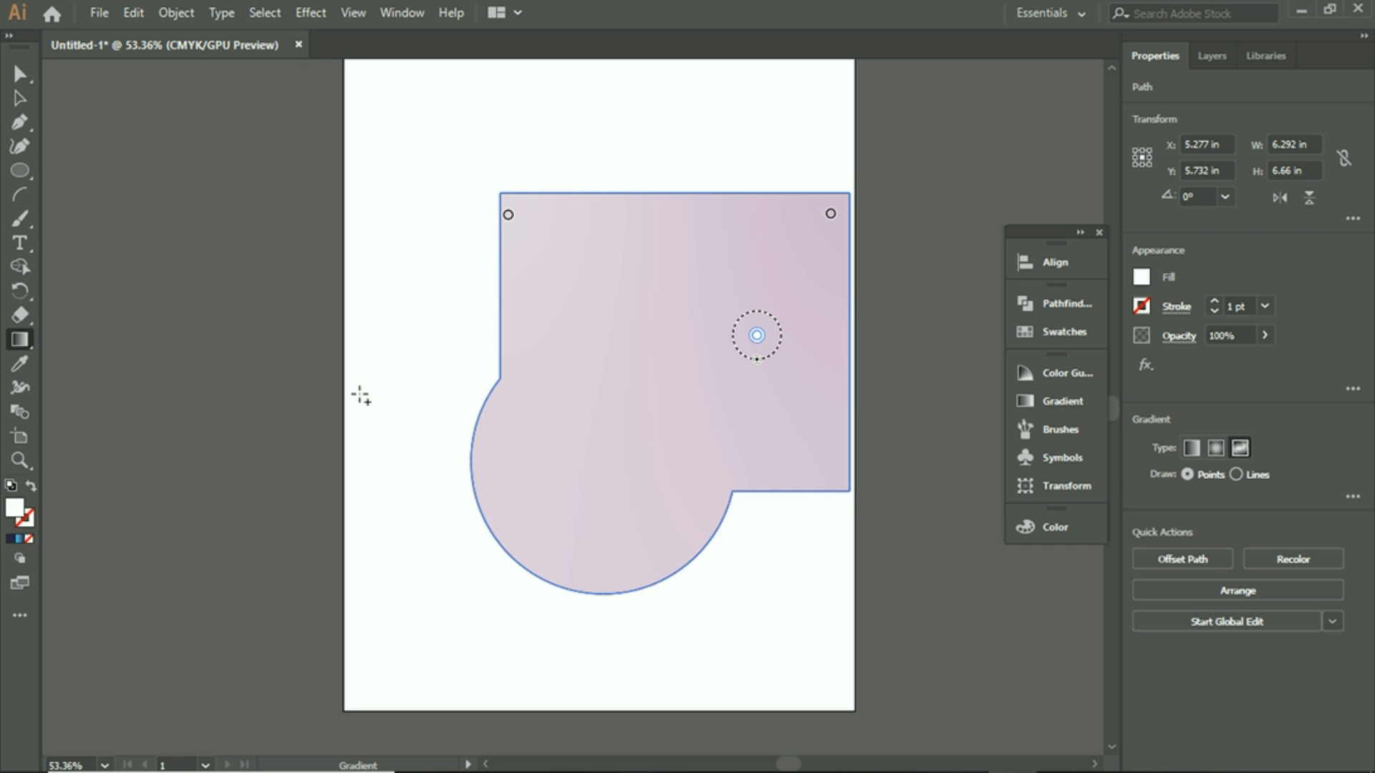
{"action": "left_click", "coordinate": [500, 380]}
{"action": "left_click", "coordinate": [591, 430]}
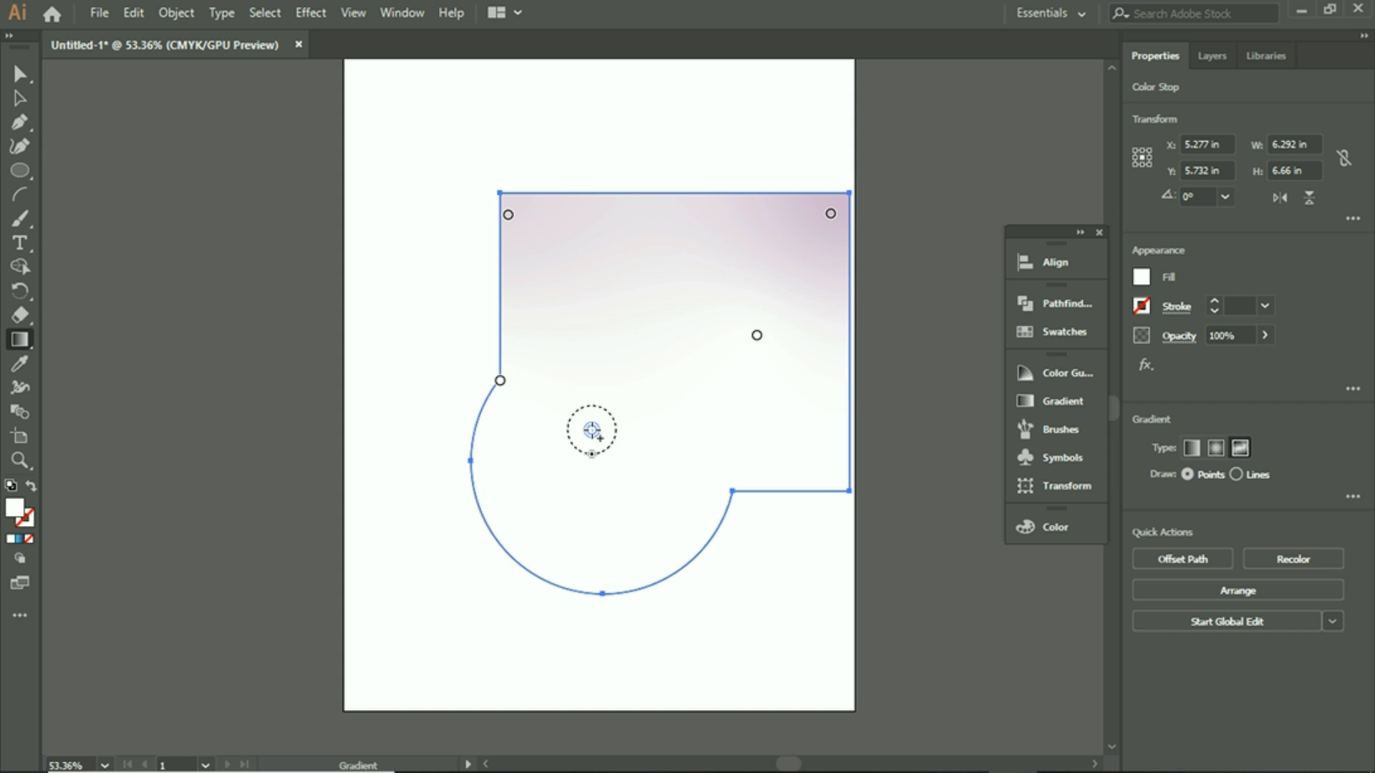
{"action": "left_click", "coordinate": [735, 416]}
{"action": "left_click", "coordinate": [681, 306]}
{"action": "left_click", "coordinate": [777, 281]}
{"action": "left_click", "coordinate": [576, 259]}
{"action": "left_click", "coordinate": [547, 350]}
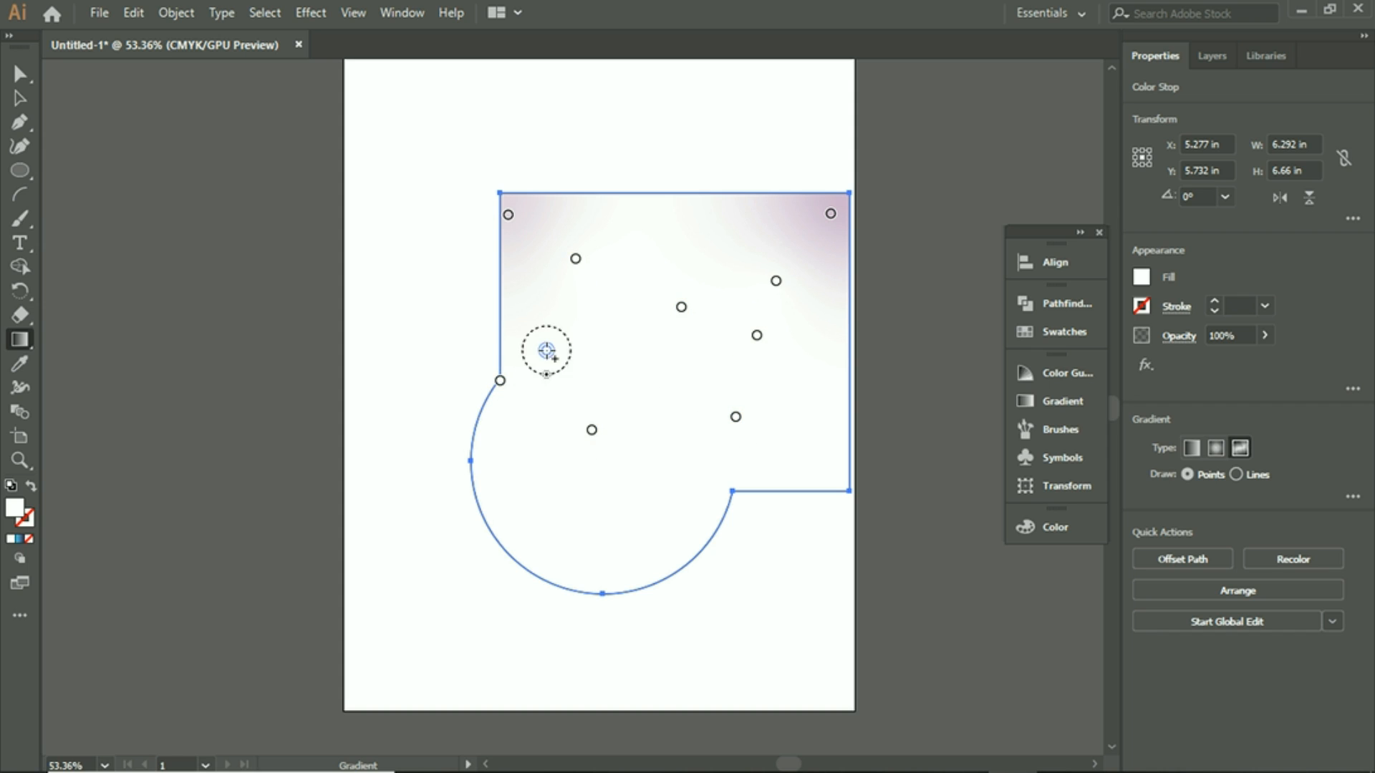
{"action": "left_click", "coordinate": [633, 406]}
Change the shape's fill from the freeform gradient back to a linear gradient, trying radial on the way
{"action": "key", "text": "v"}
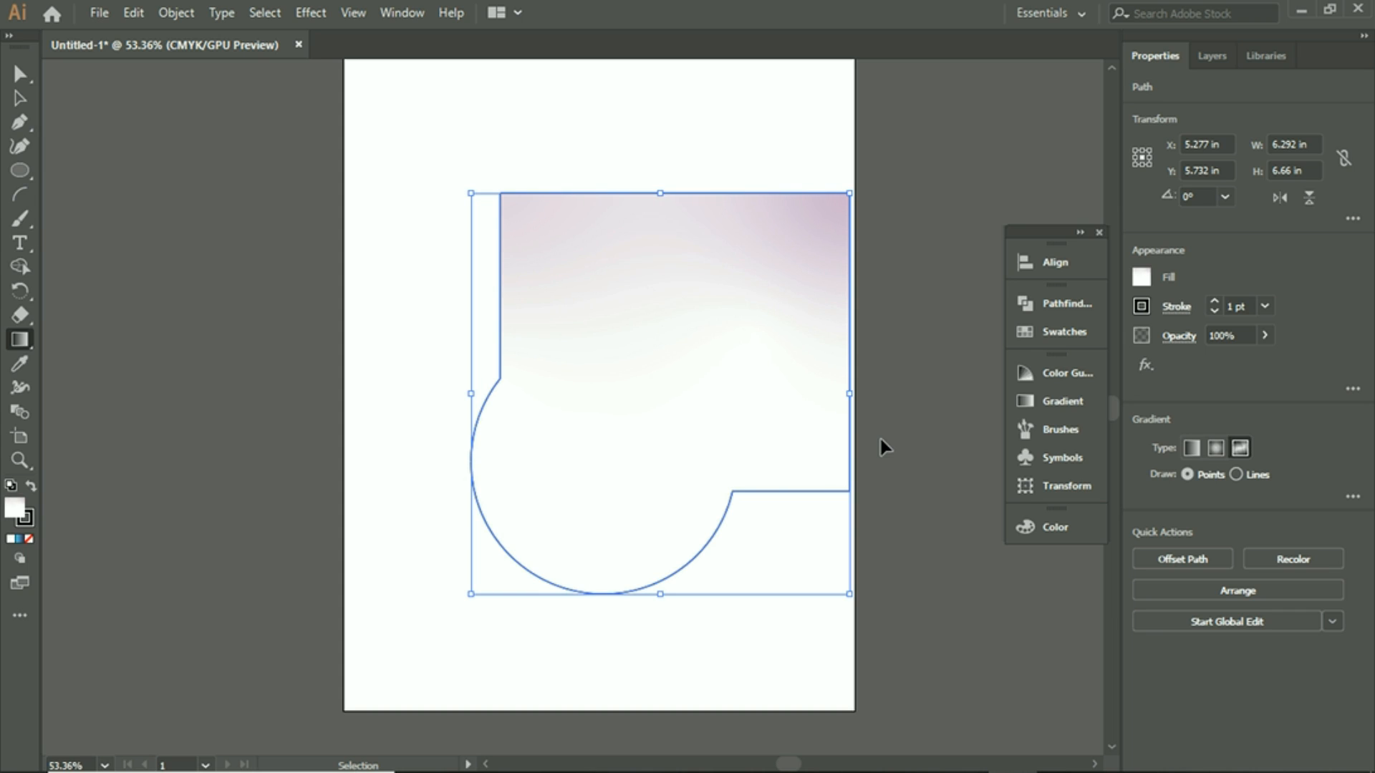
{"action": "left_click", "coordinate": [1192, 448]}
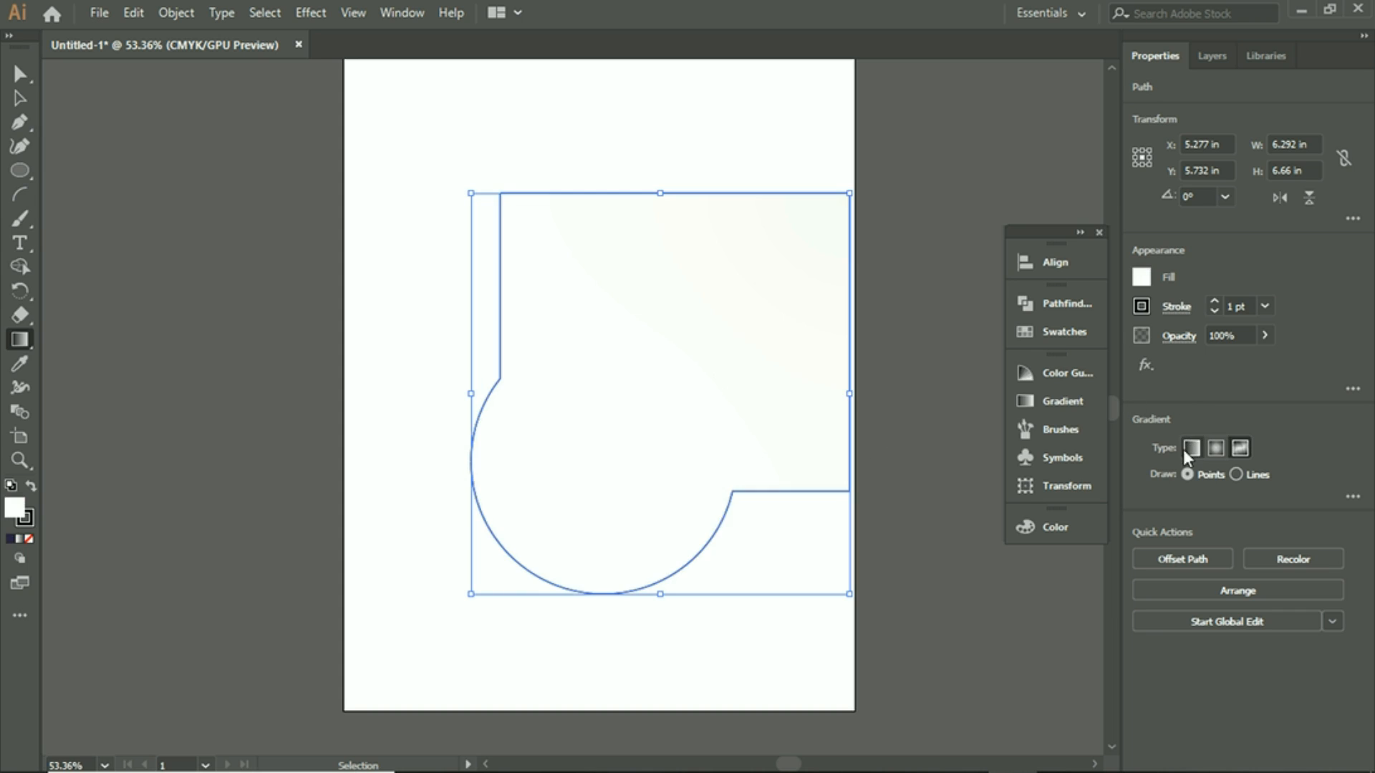
{"action": "left_click", "coordinate": [1215, 448]}
{"action": "left_click", "coordinate": [1190, 449]}
Add a color stop at 29.82% on the linear gradient with the Gradient tool and set its cyan to 72%
{"action": "key", "text": "g"}
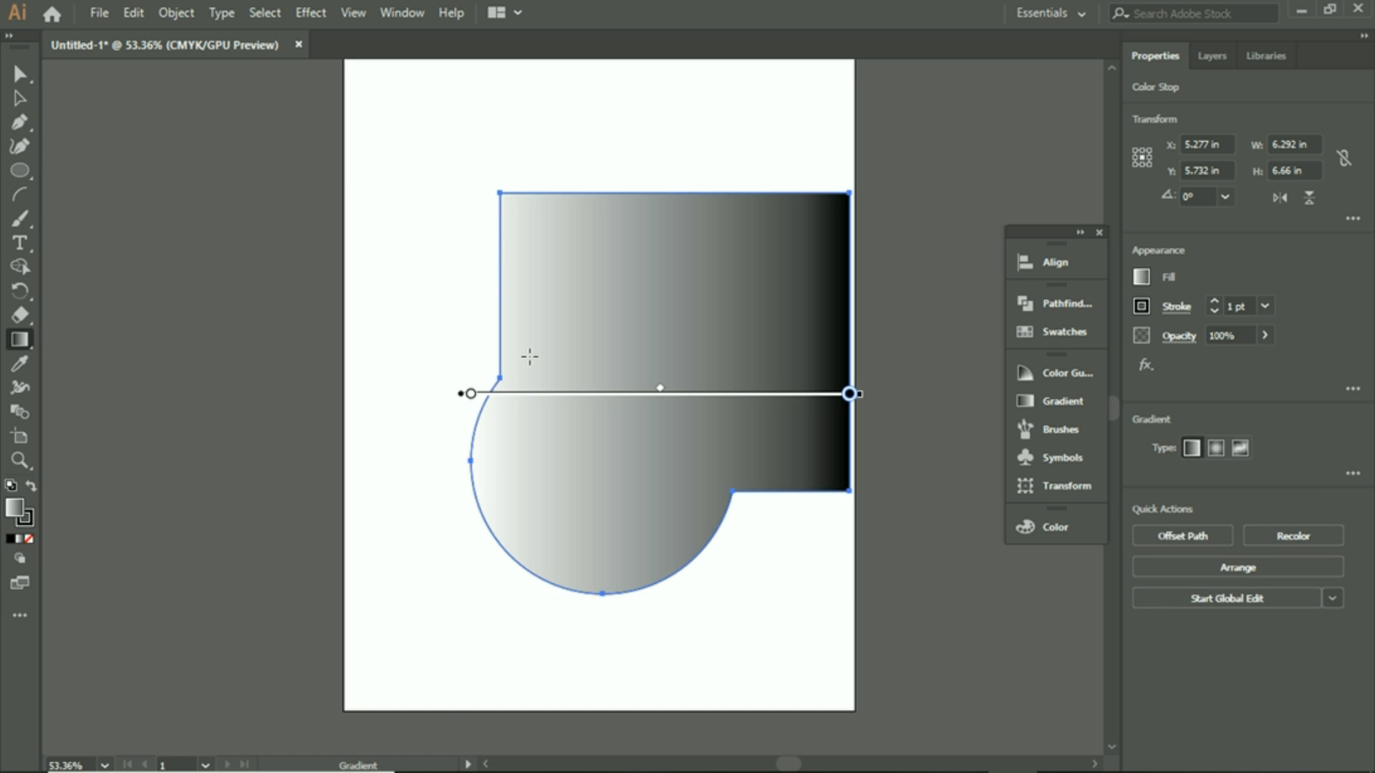
{"action": "left_click", "coordinate": [465, 394]}
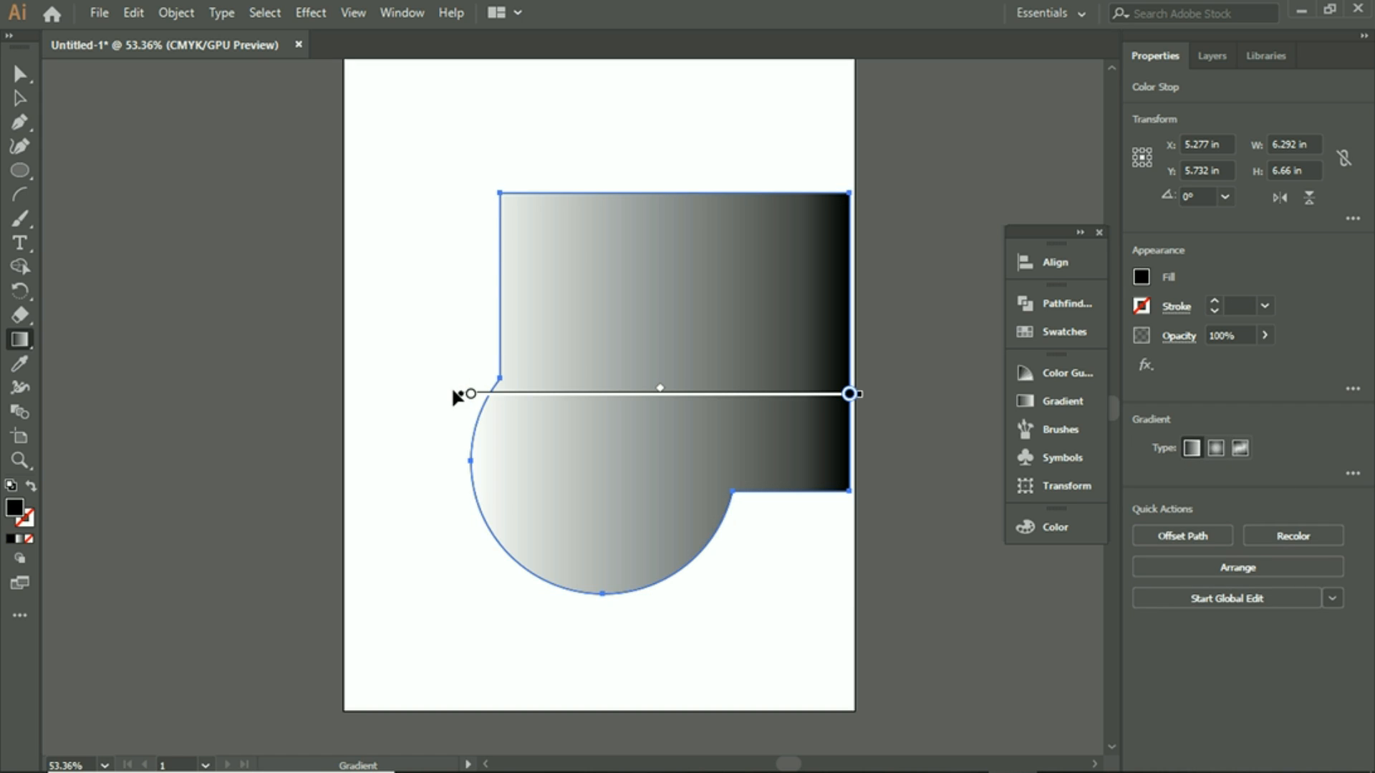
{"action": "left_click", "coordinate": [583, 401]}
{"action": "double_click", "coordinate": [584, 395]}
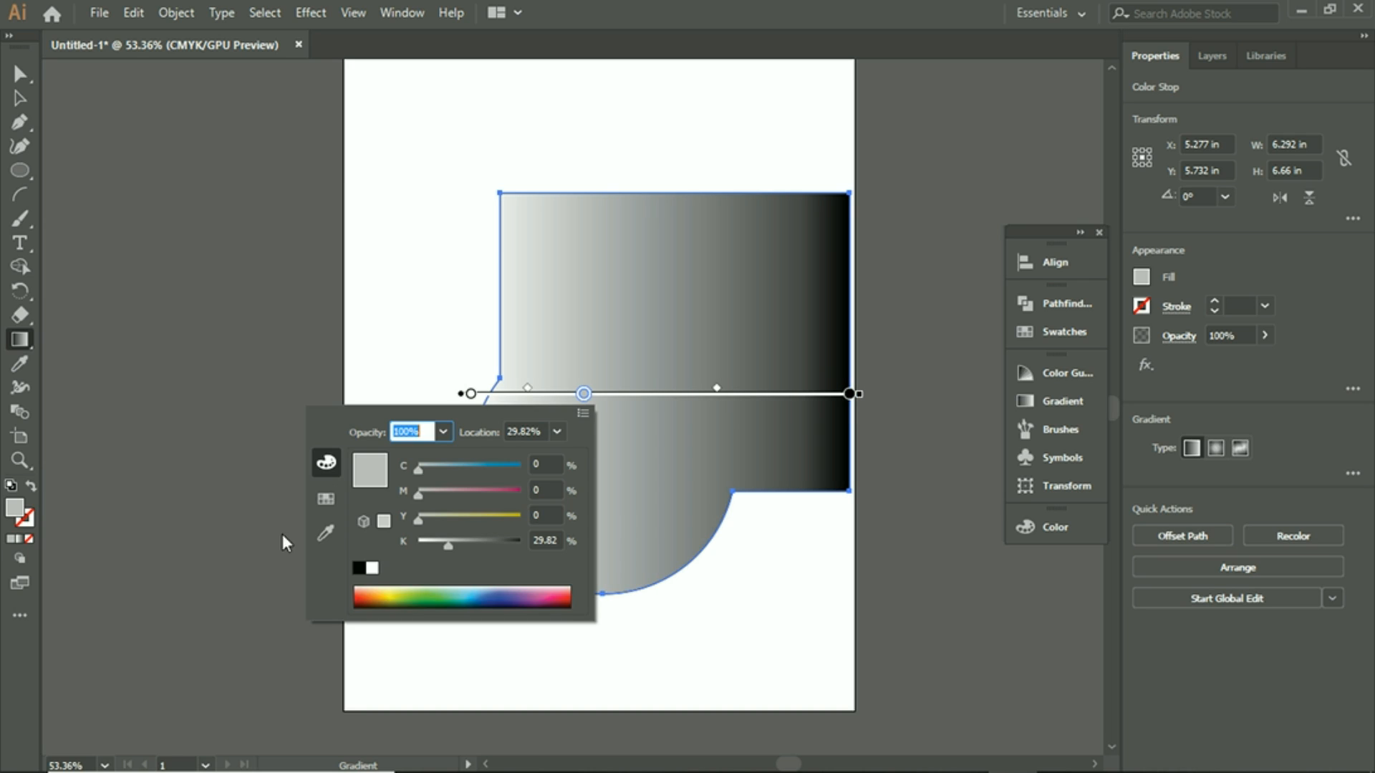
{"action": "left_click_drag", "start_coordinate": [419, 470], "coordinate": [492, 472]}
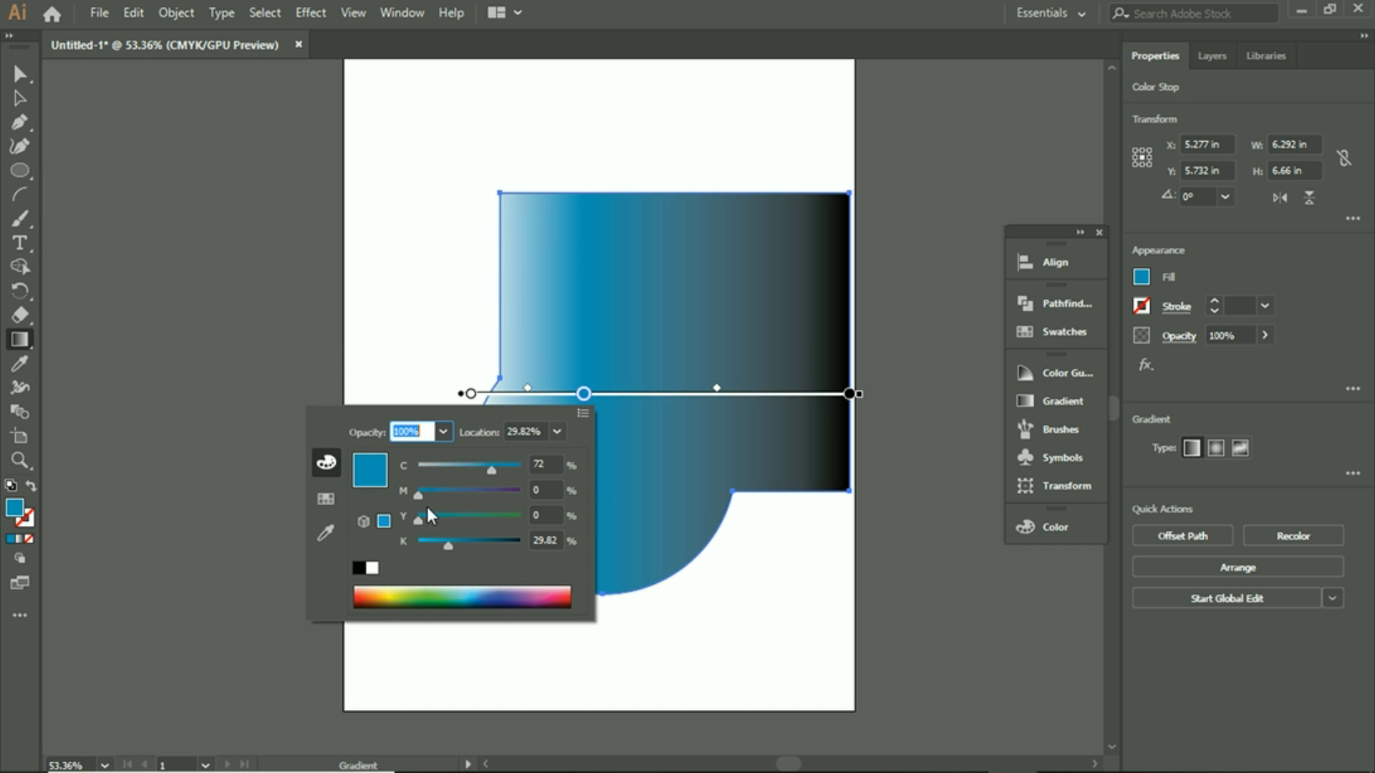
{"action": "left_click", "coordinate": [420, 352]}
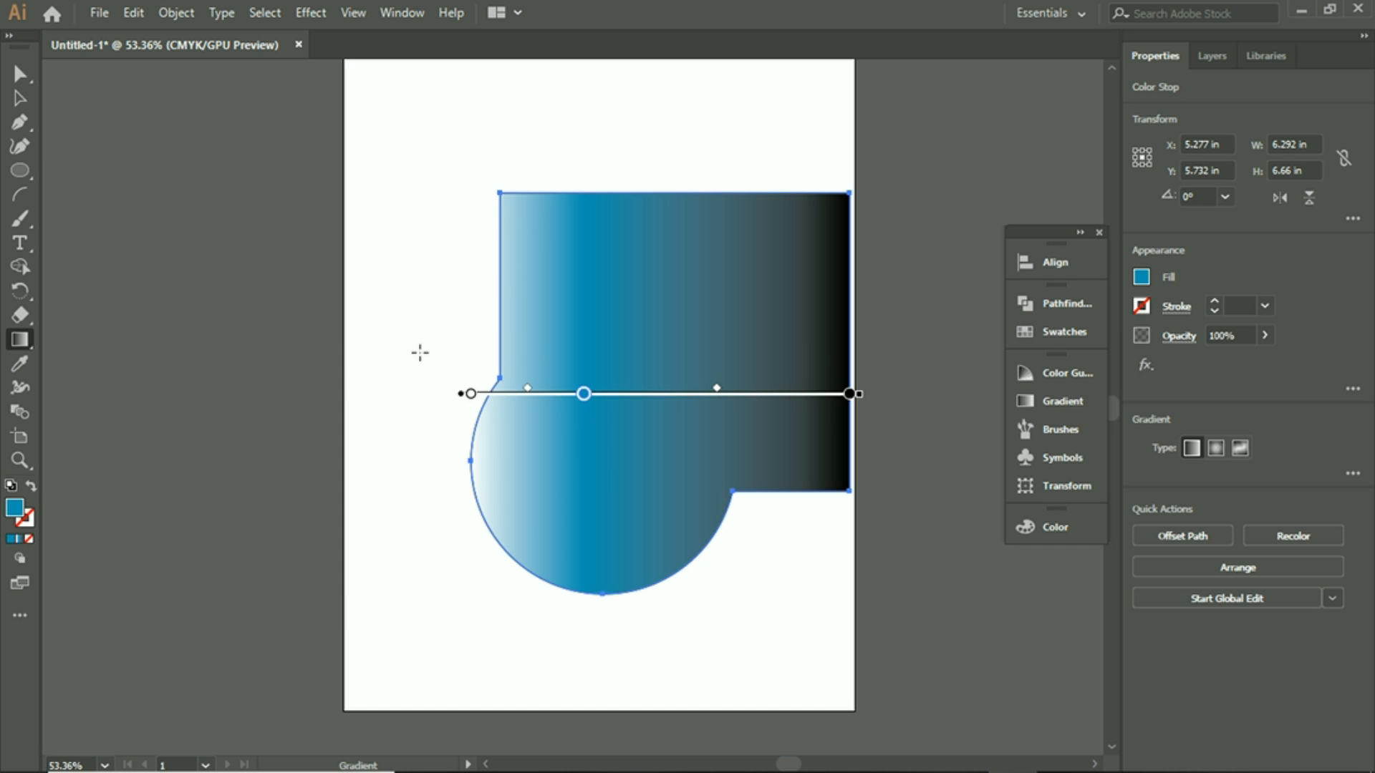
Apply the CMYK Yellow swatch to the new gradient stop and set the swatch's values to C 47, Y 40 and K 35 in its options
{"action": "left_click", "coordinate": [1142, 278]}
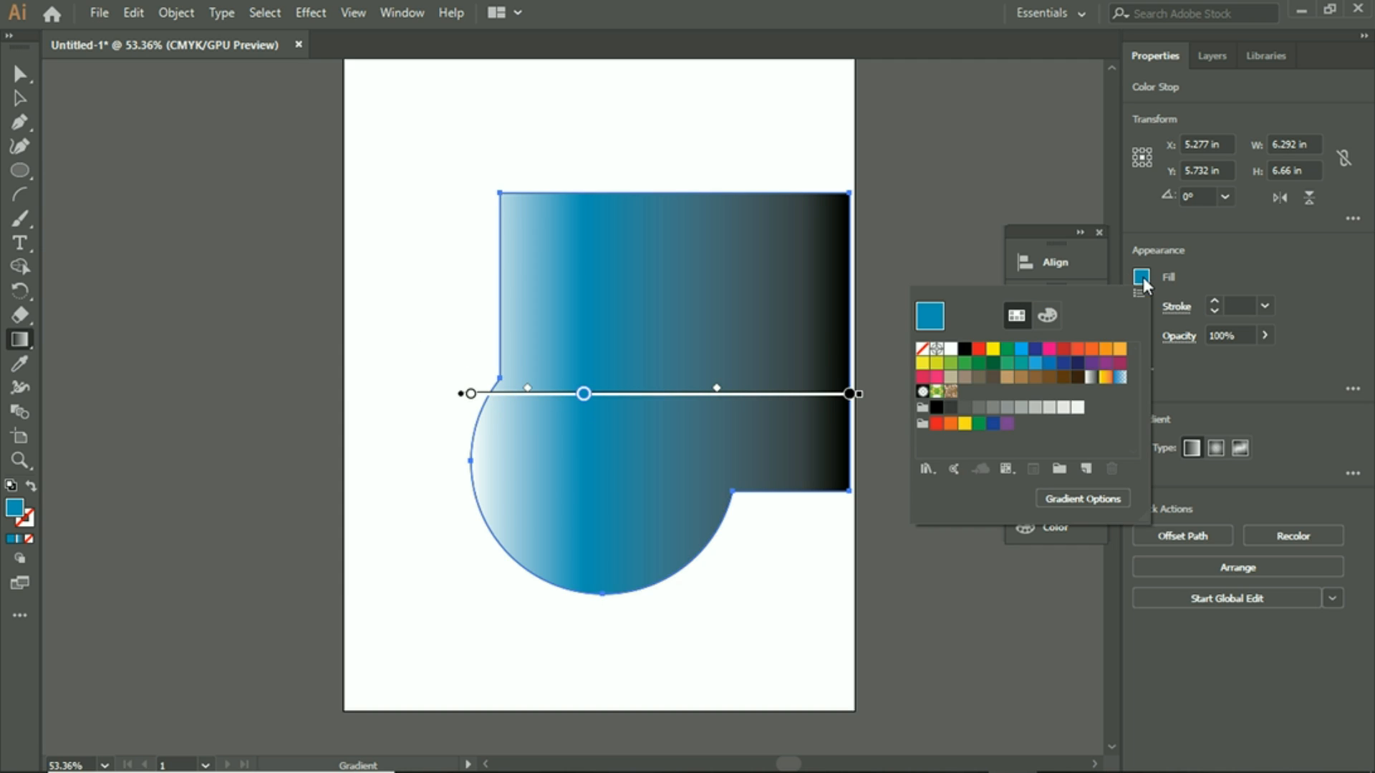
{"action": "left_click", "coordinate": [992, 349]}
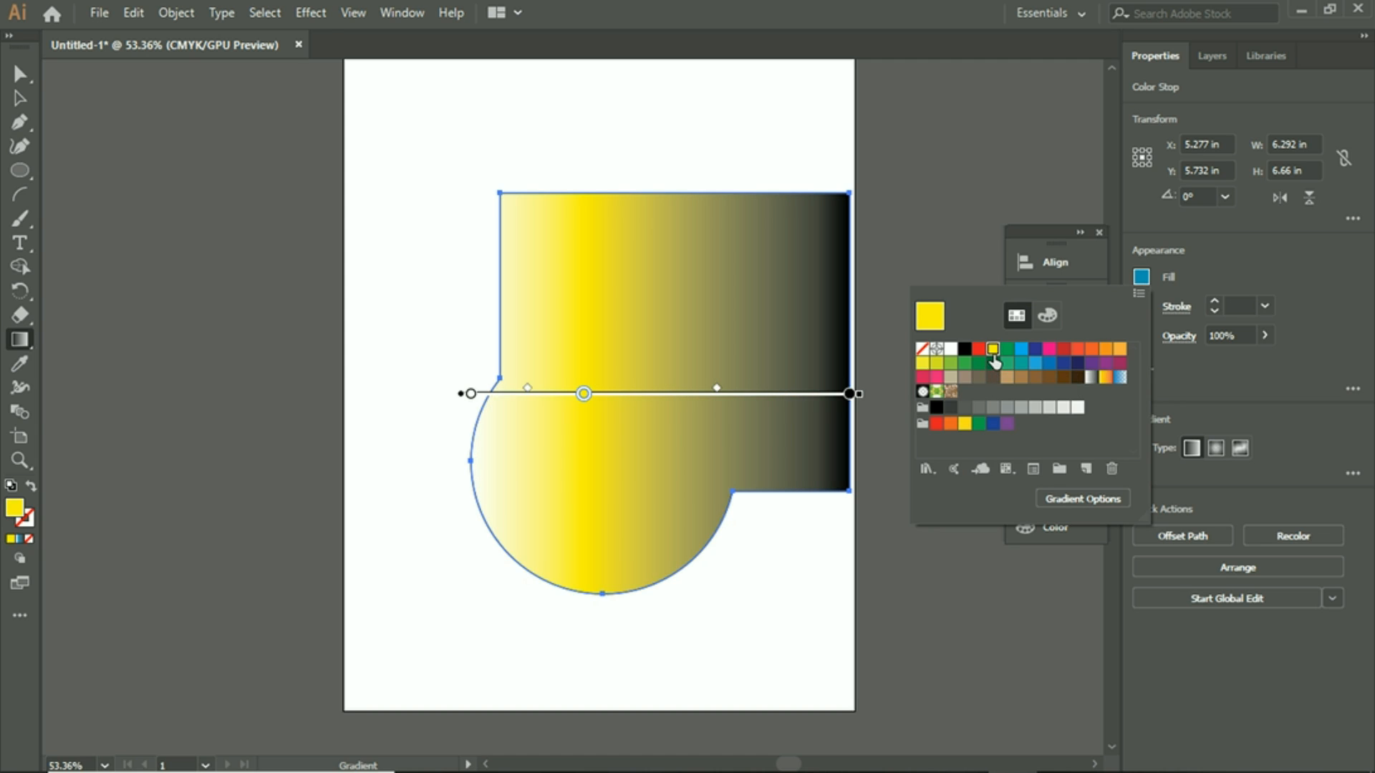
{"action": "double_click", "coordinate": [992, 353]}
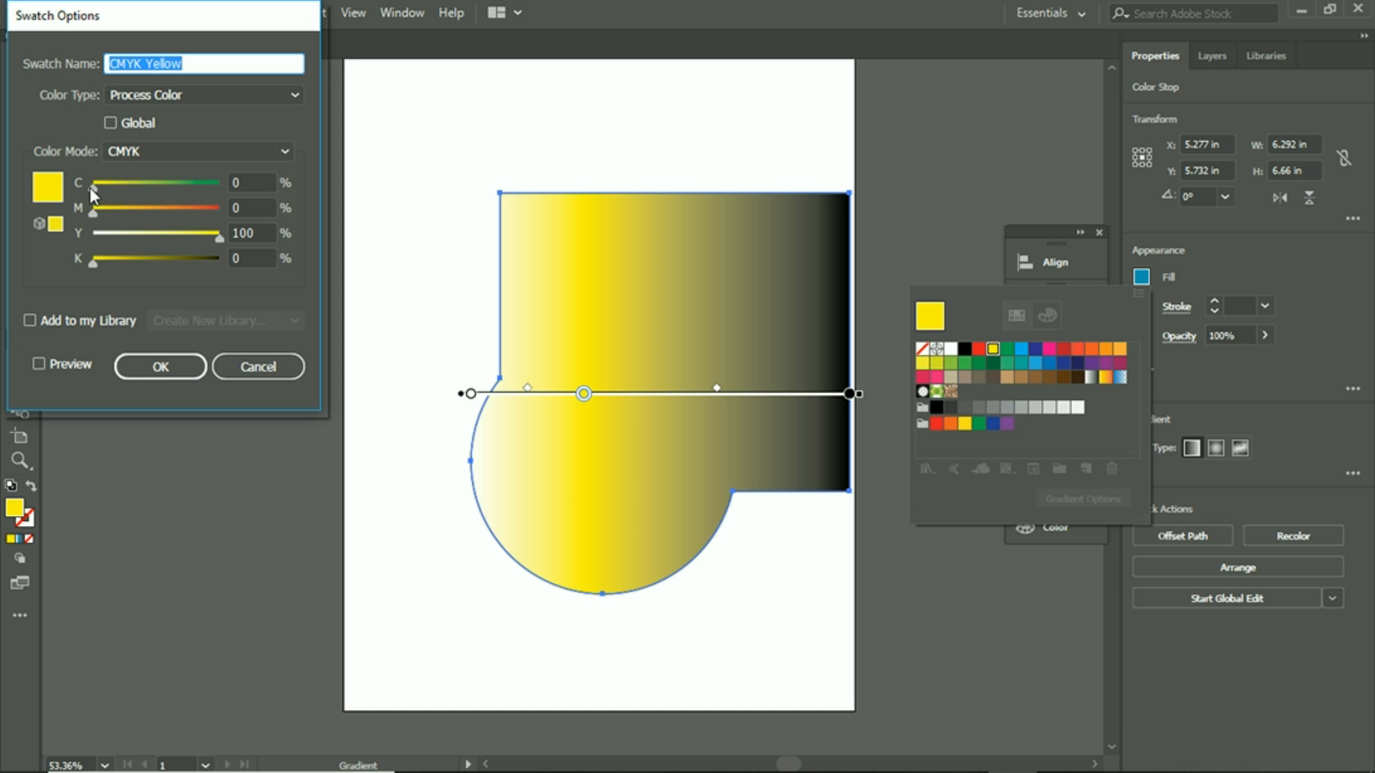
{"action": "left_click_drag", "start_coordinate": [93, 188], "coordinate": [152, 188]}
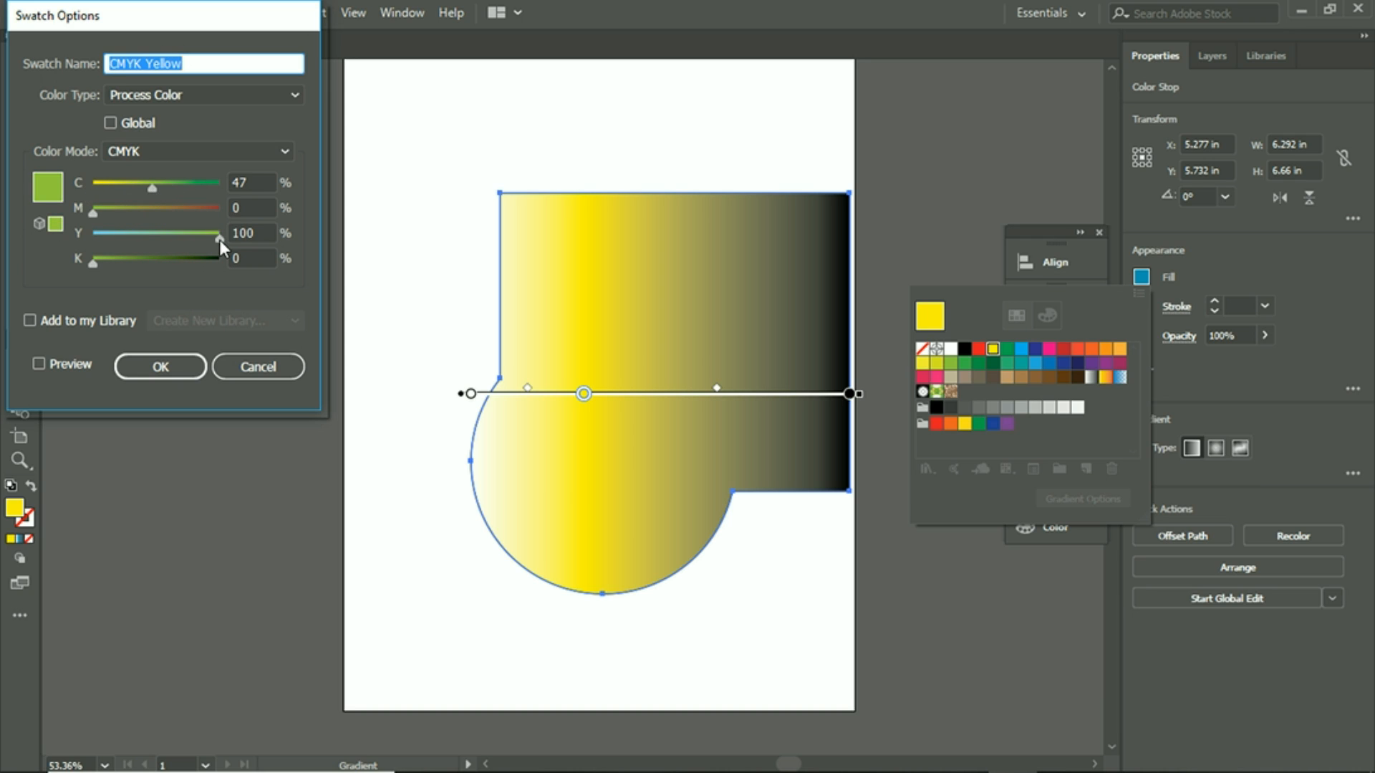
{"action": "left_click_drag", "start_coordinate": [219, 239], "coordinate": [144, 250]}
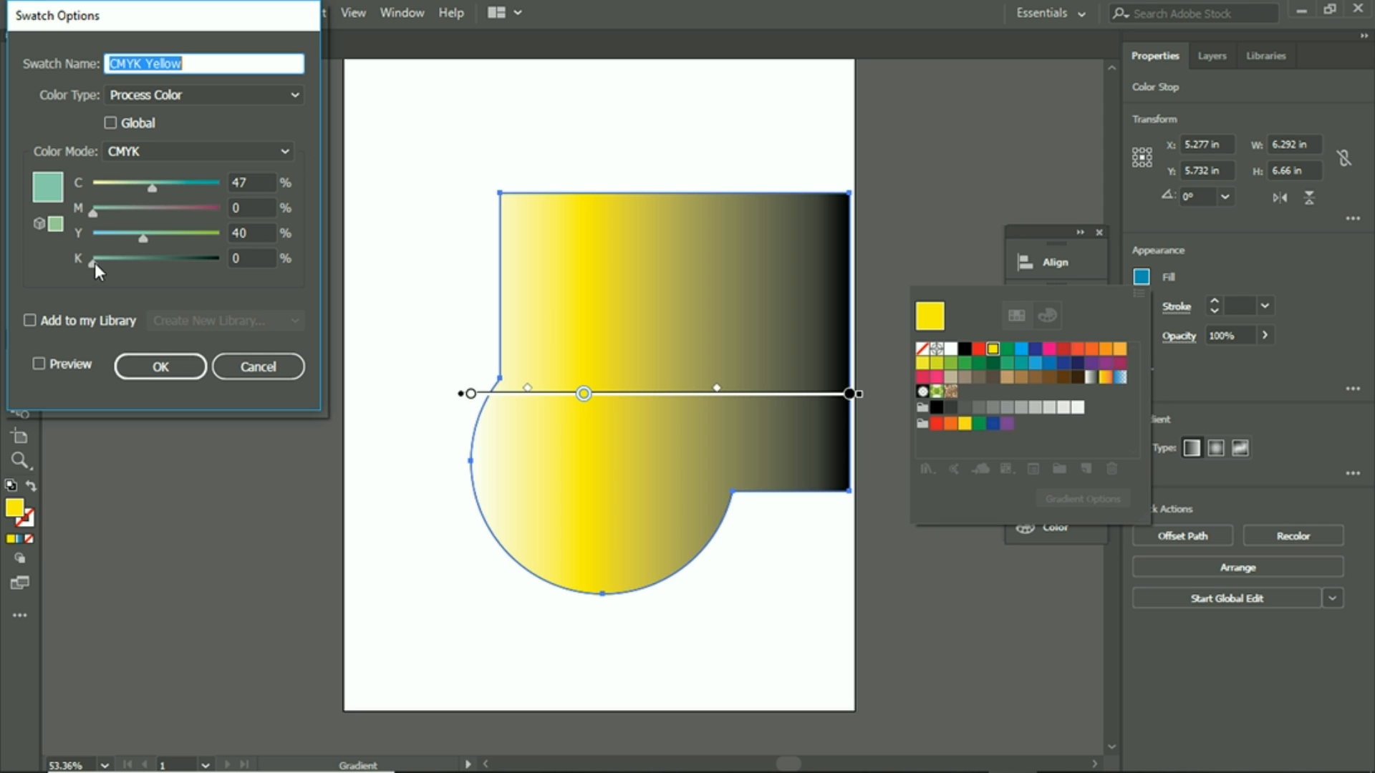
{"action": "left_click_drag", "start_coordinate": [95, 264], "coordinate": [139, 265]}
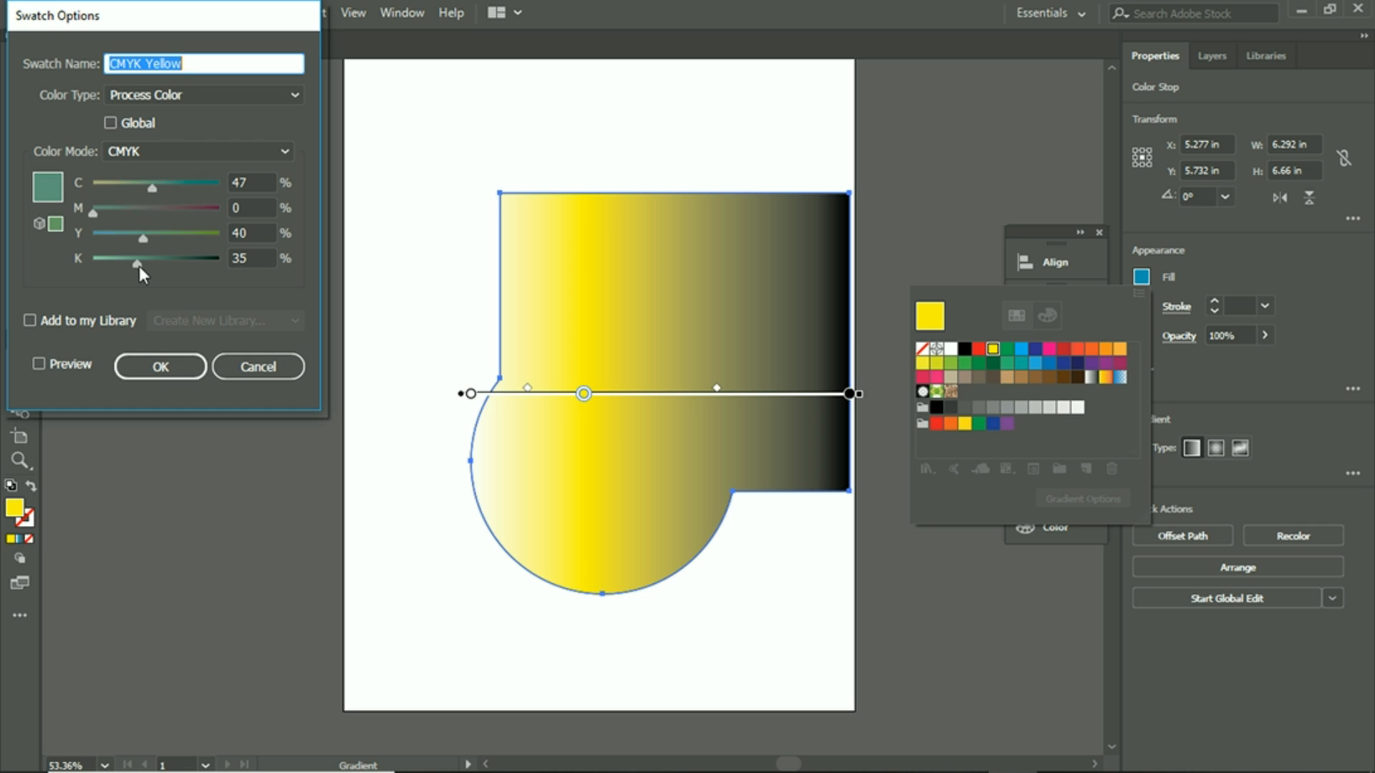
Try the RGB, Grayscale and CMYK color modes for the CMYK Yellow swatch, darkening its black value while in Grayscale
{"action": "left_click", "coordinate": [136, 153]}
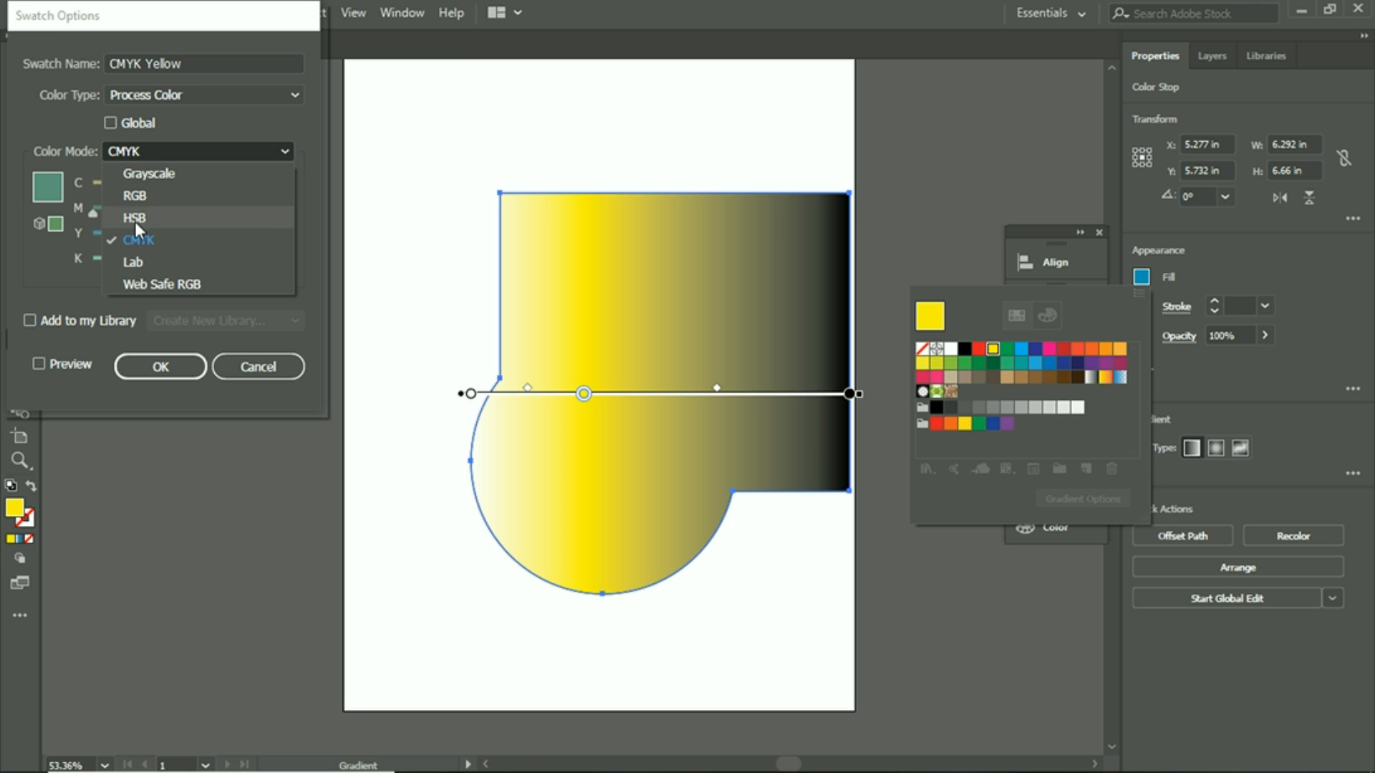
{"action": "left_click", "coordinate": [139, 202]}
{"action": "left_click", "coordinate": [157, 159]}
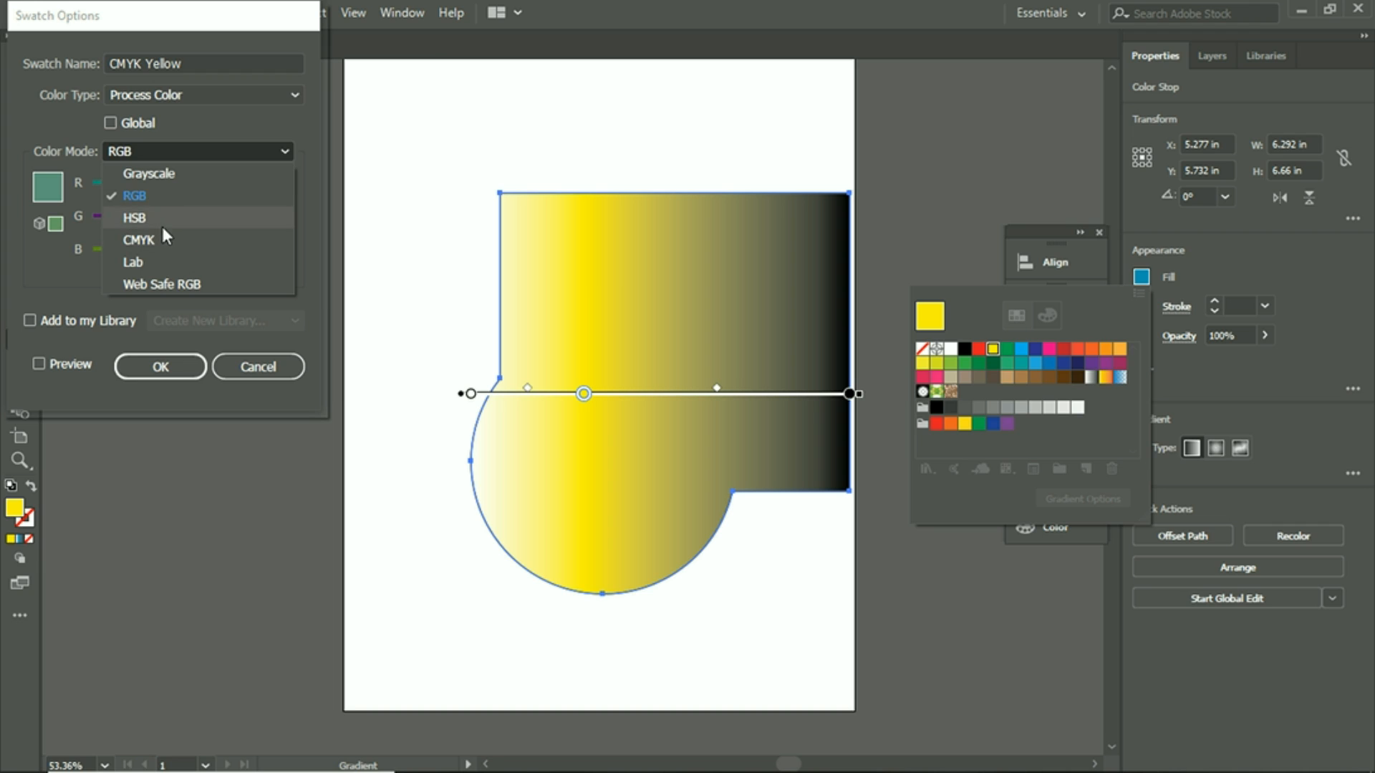
{"action": "left_click", "coordinate": [158, 173]}
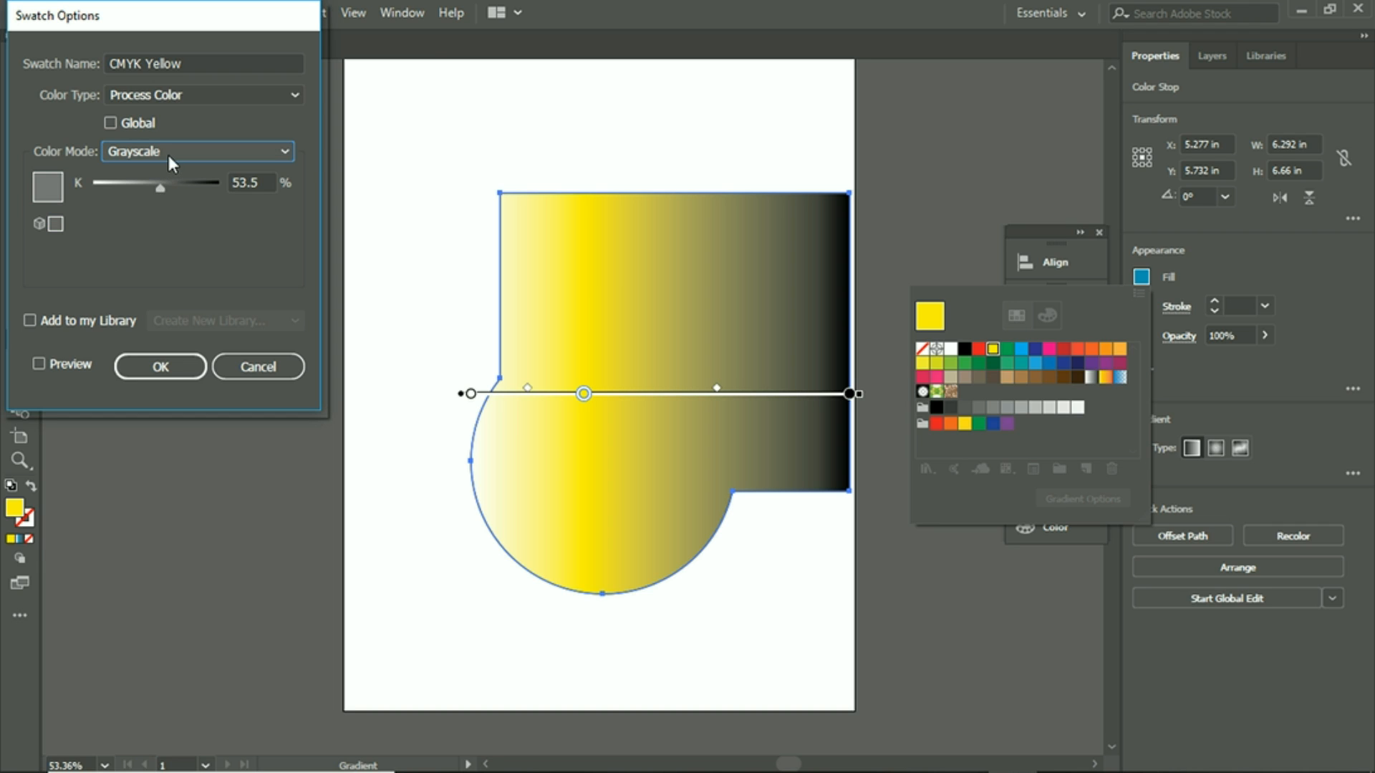
{"action": "left_click_drag", "start_coordinate": [162, 187], "coordinate": [184, 192]}
{"action": "left_click", "coordinate": [183, 152]}
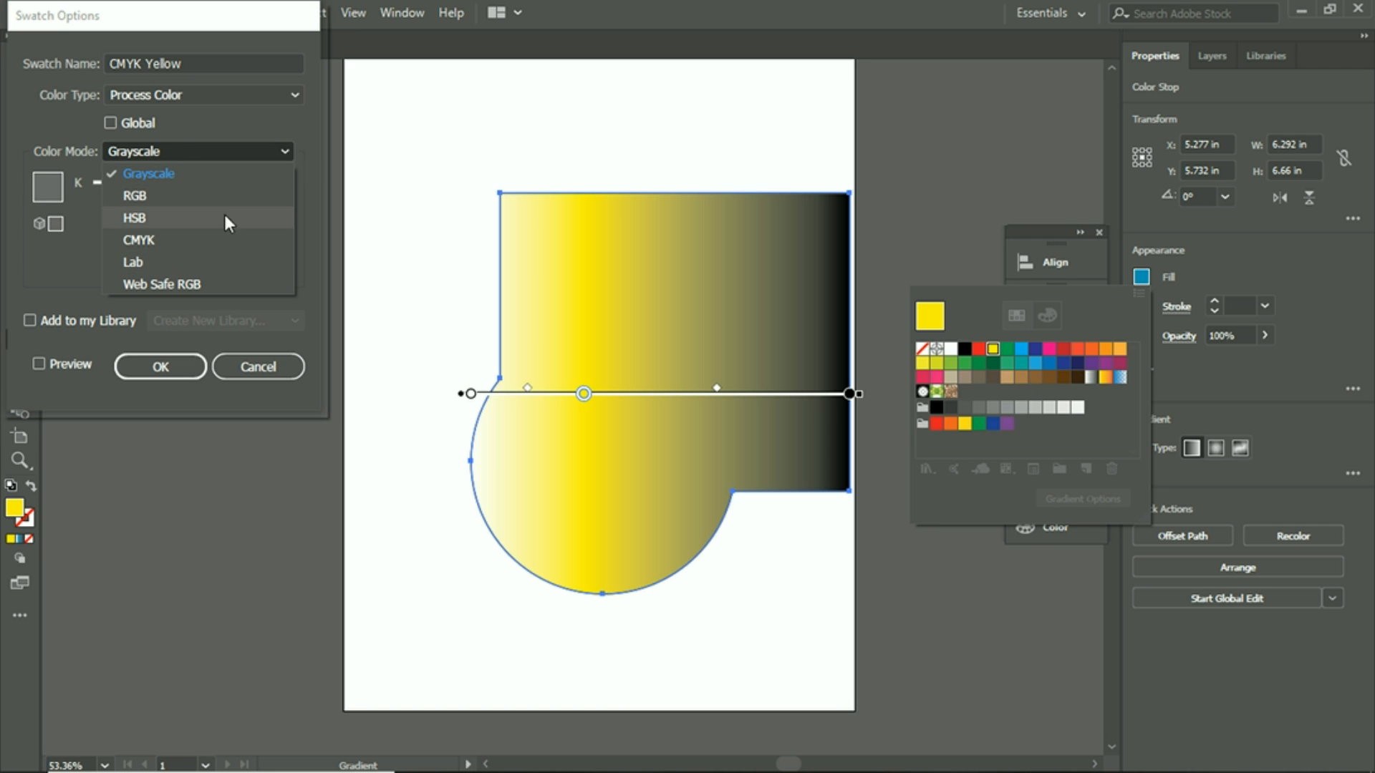
{"action": "left_click", "coordinate": [205, 195]}
{"action": "left_click", "coordinate": [186, 154]}
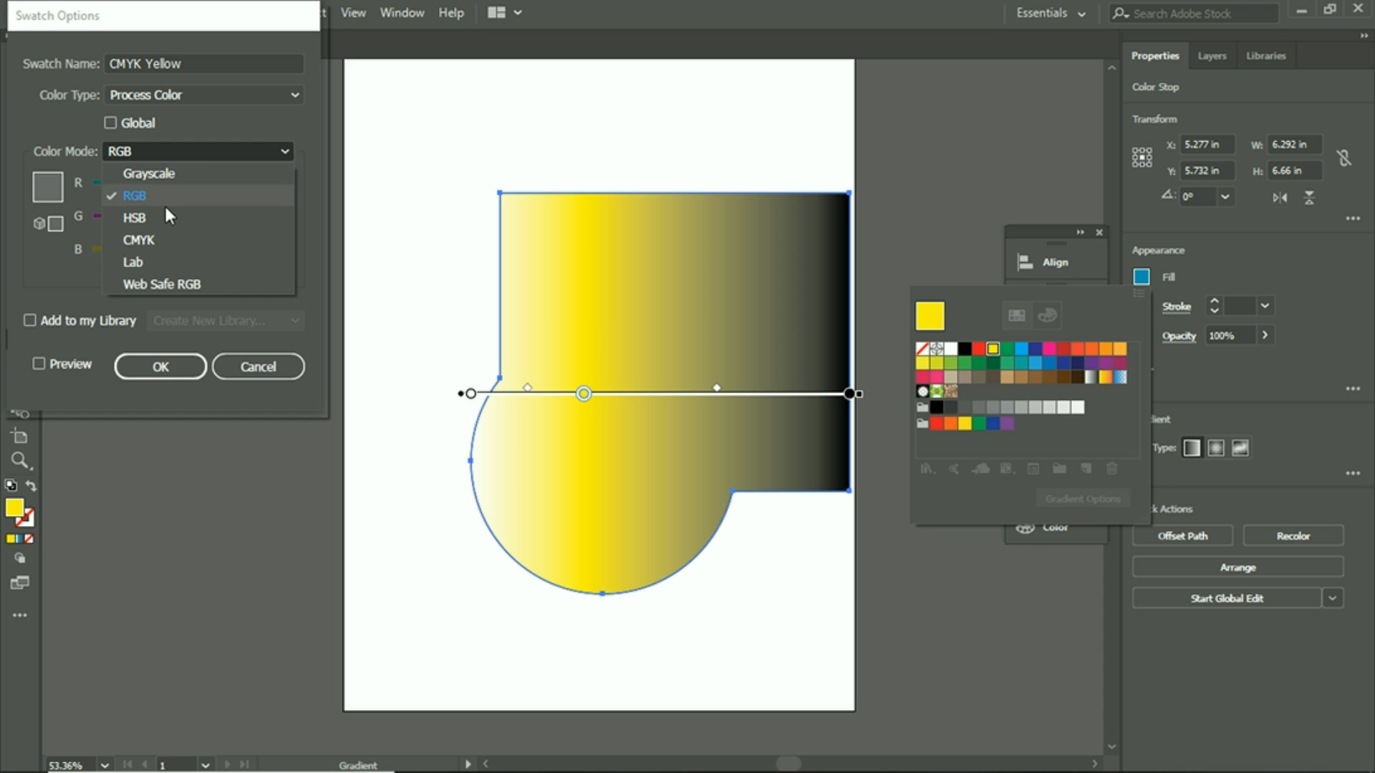
{"action": "left_click", "coordinate": [165, 233]}
Switch the swatch to RGB color mode and set it to a blue of R 36, G 52 and B 255
{"action": "left_click", "coordinate": [179, 150]}
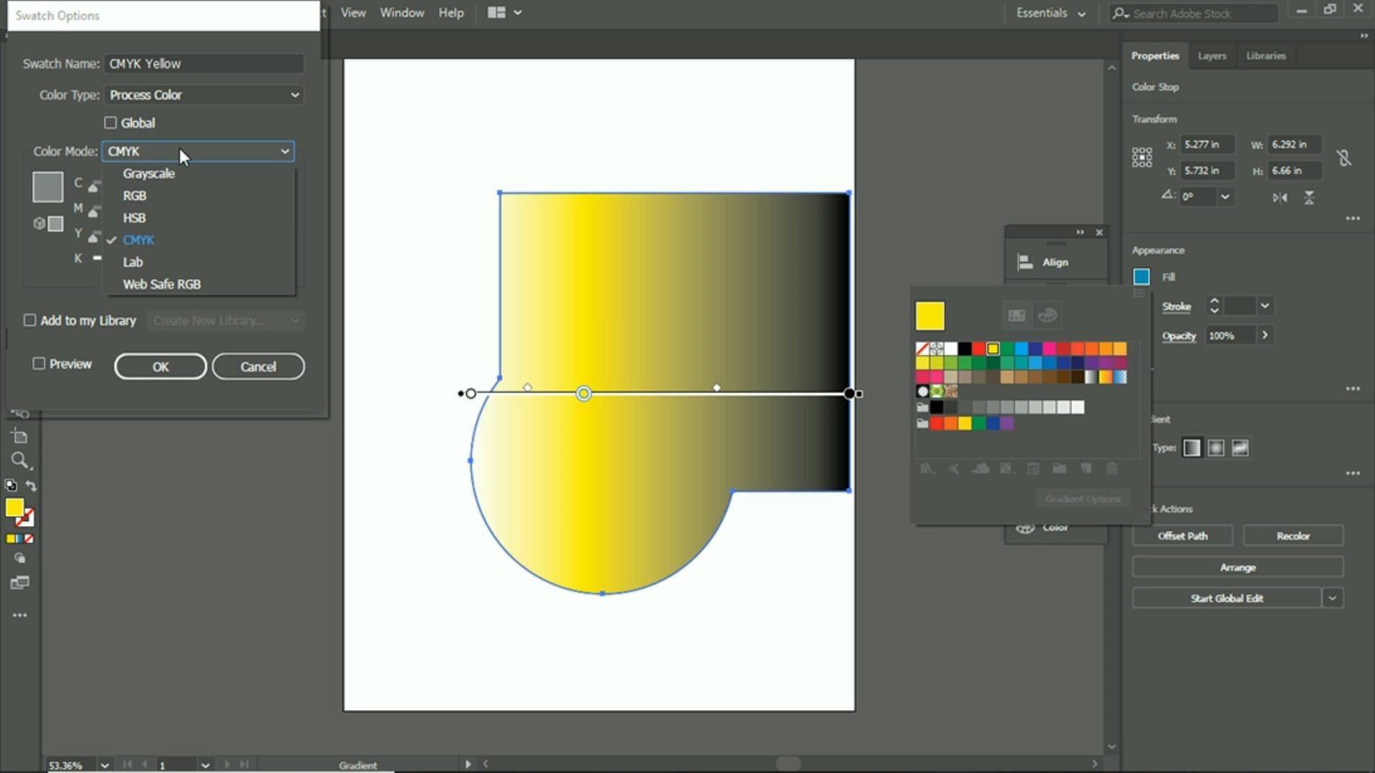
{"action": "left_click", "coordinate": [159, 206]}
{"action": "left_click_drag", "start_coordinate": [150, 186], "coordinate": [219, 252]}
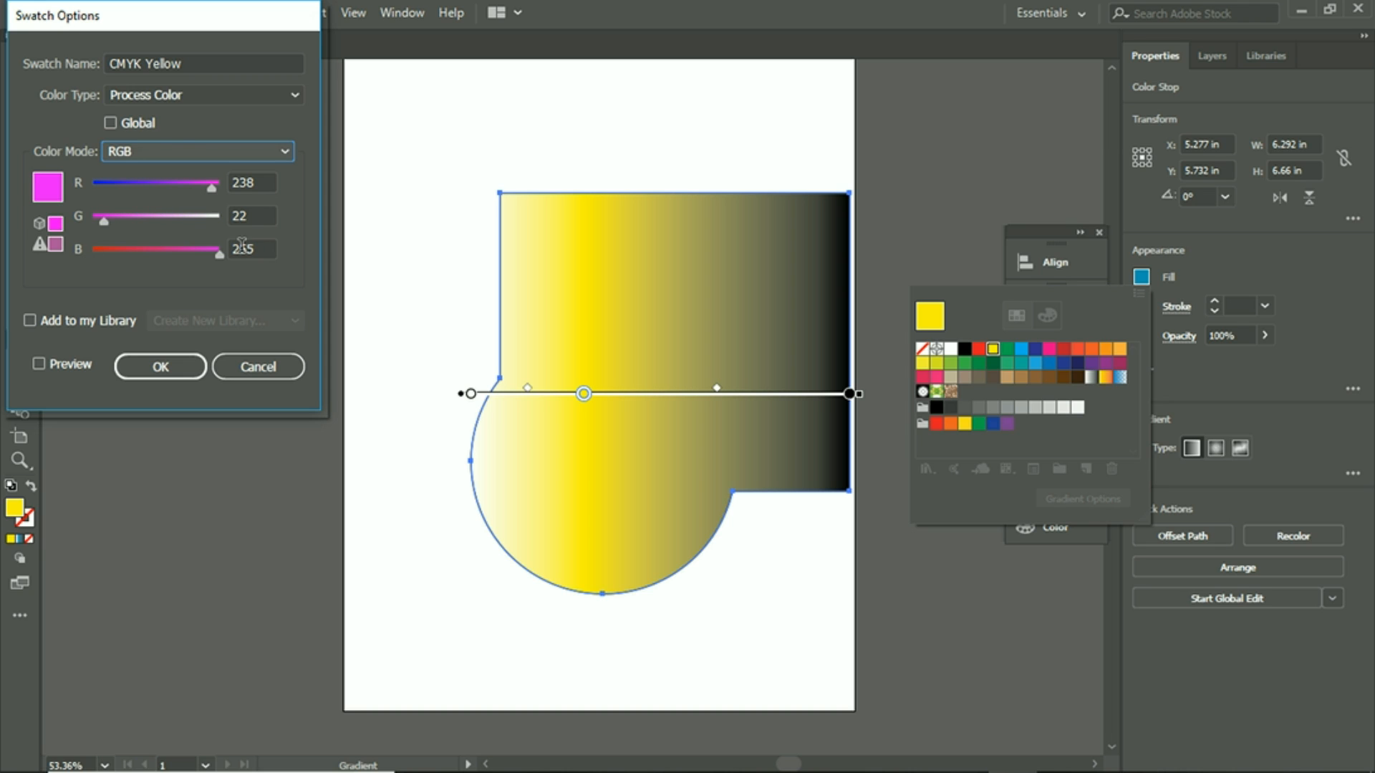
{"action": "left_click_drag", "start_coordinate": [105, 224], "coordinate": [112, 189]}
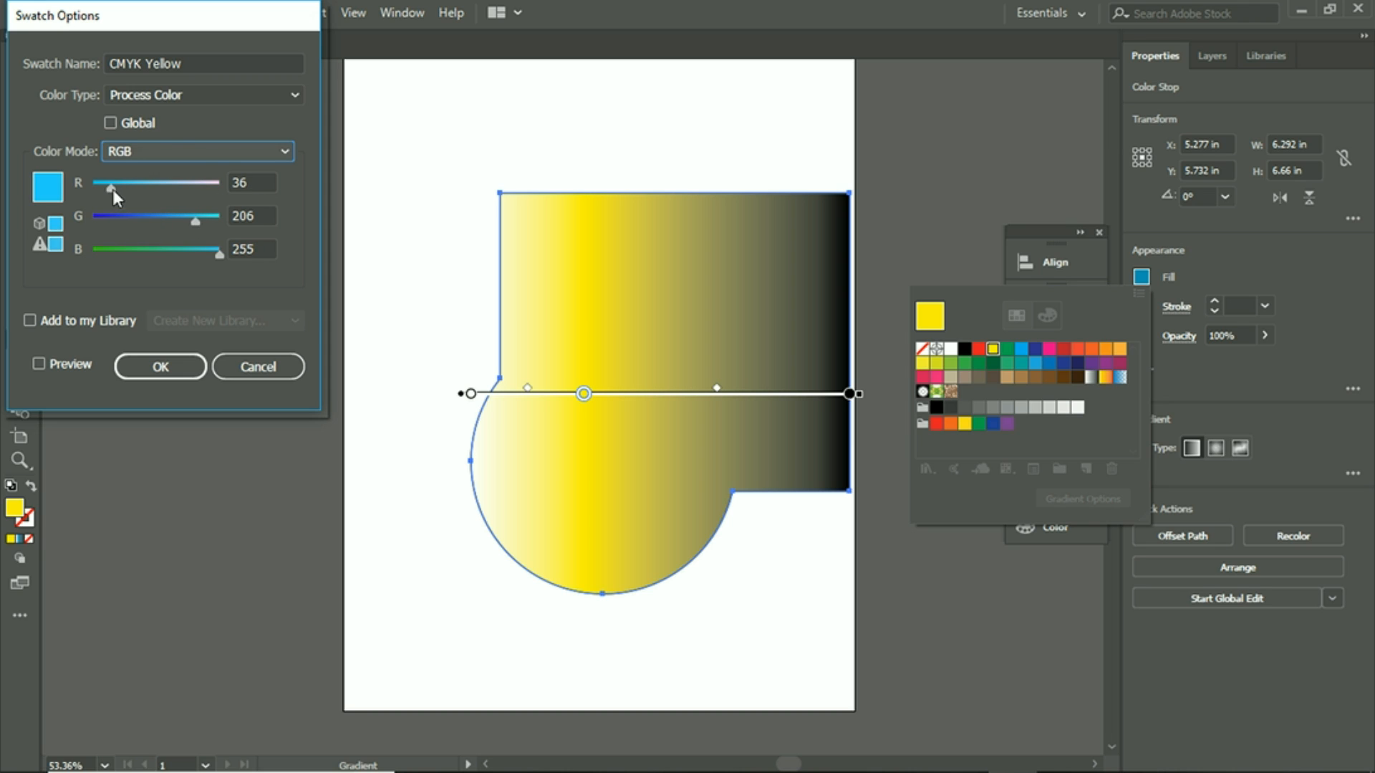
{"action": "left_click_drag", "start_coordinate": [196, 223], "coordinate": [119, 223]}
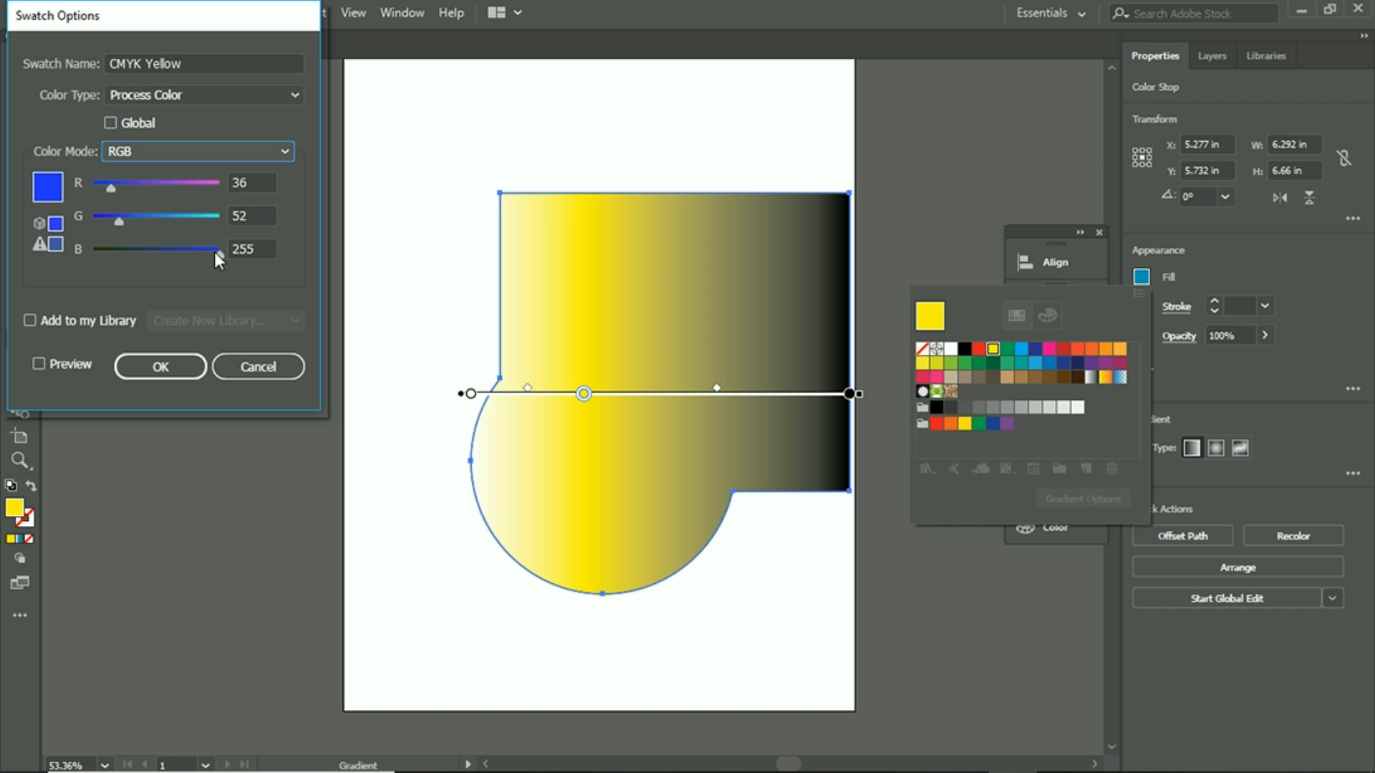
Alternate the swatch's color mode between CMYK and RGB to compare the blue, leaving it in CMYK
{"action": "left_click", "coordinate": [147, 151]}
{"action": "left_click", "coordinate": [158, 239]}
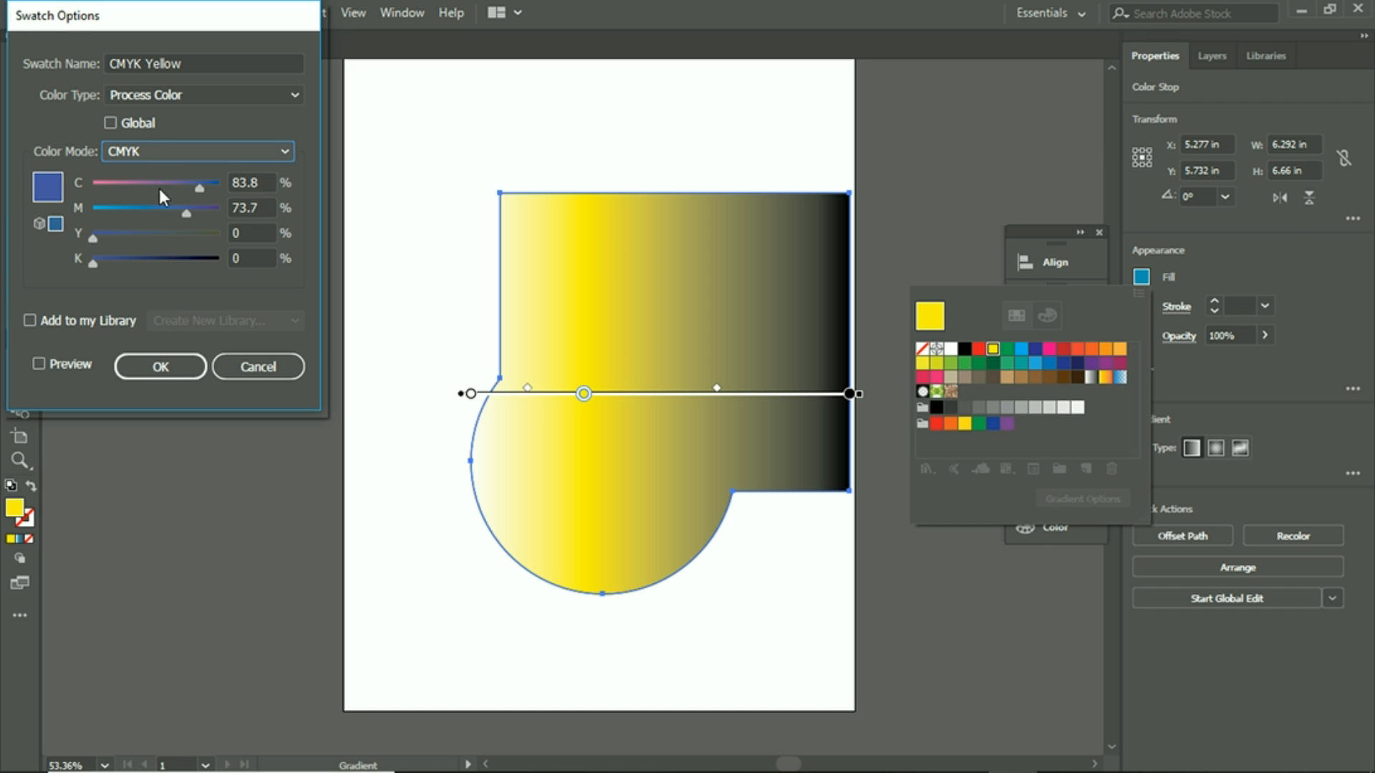
{"action": "left_click", "coordinate": [159, 147]}
{"action": "left_click", "coordinate": [147, 199]}
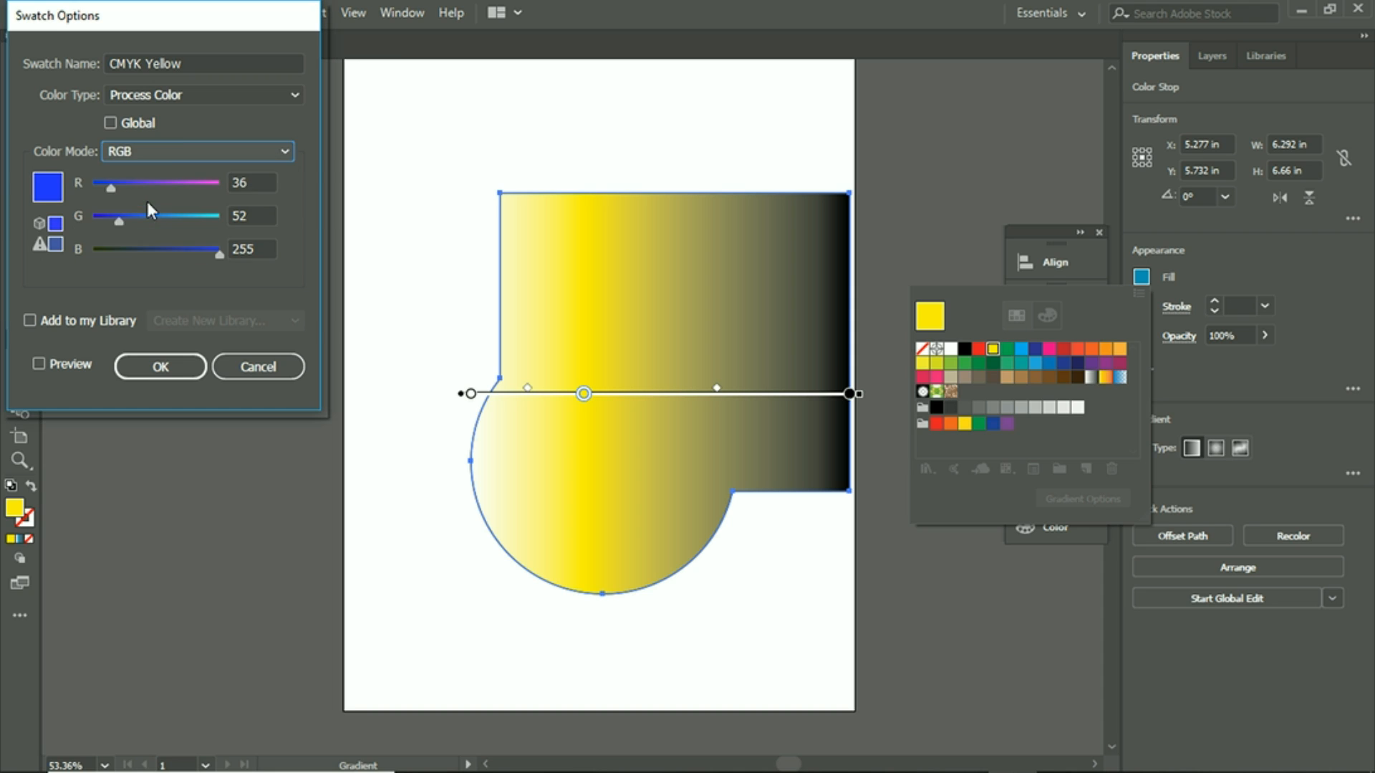
{"action": "left_click", "coordinate": [172, 142]}
{"action": "left_click", "coordinate": [159, 239]}
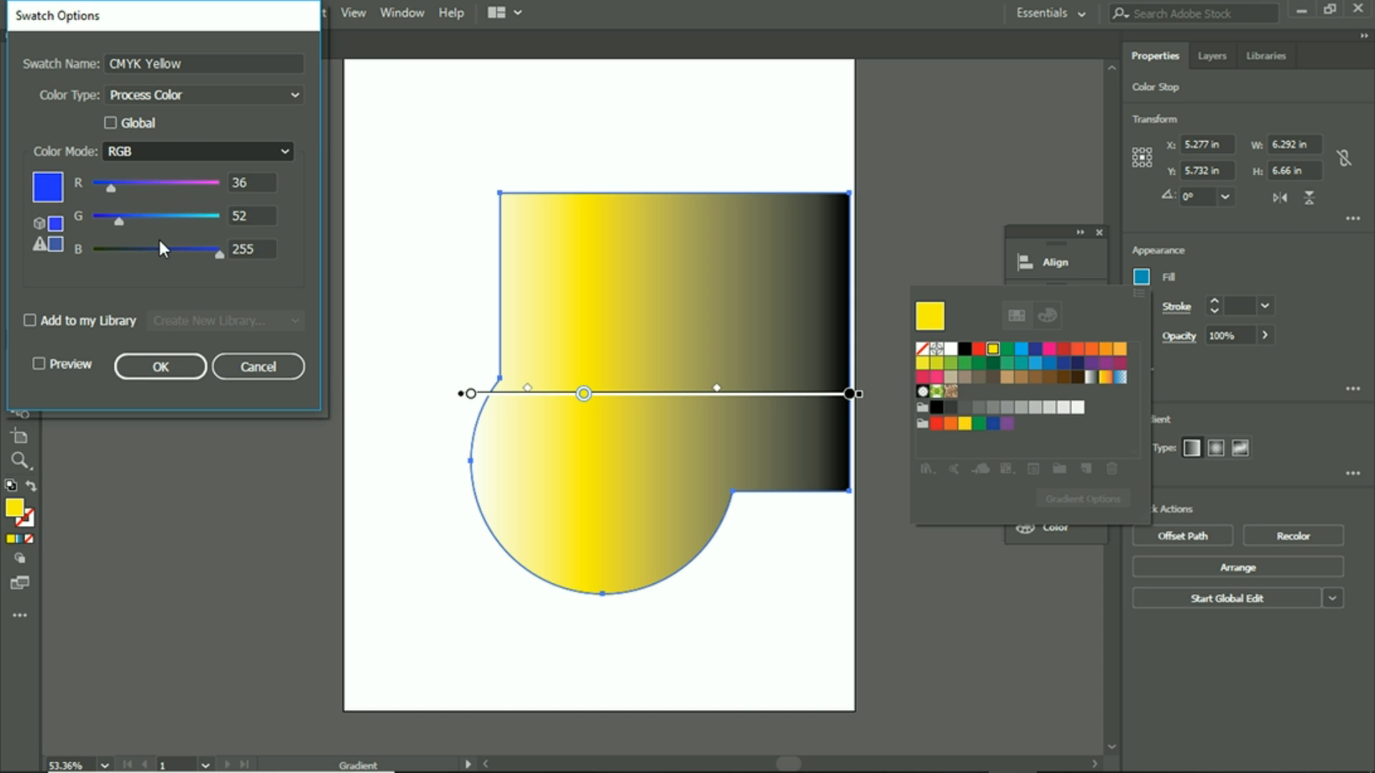
{"action": "left_click", "coordinate": [201, 158]}
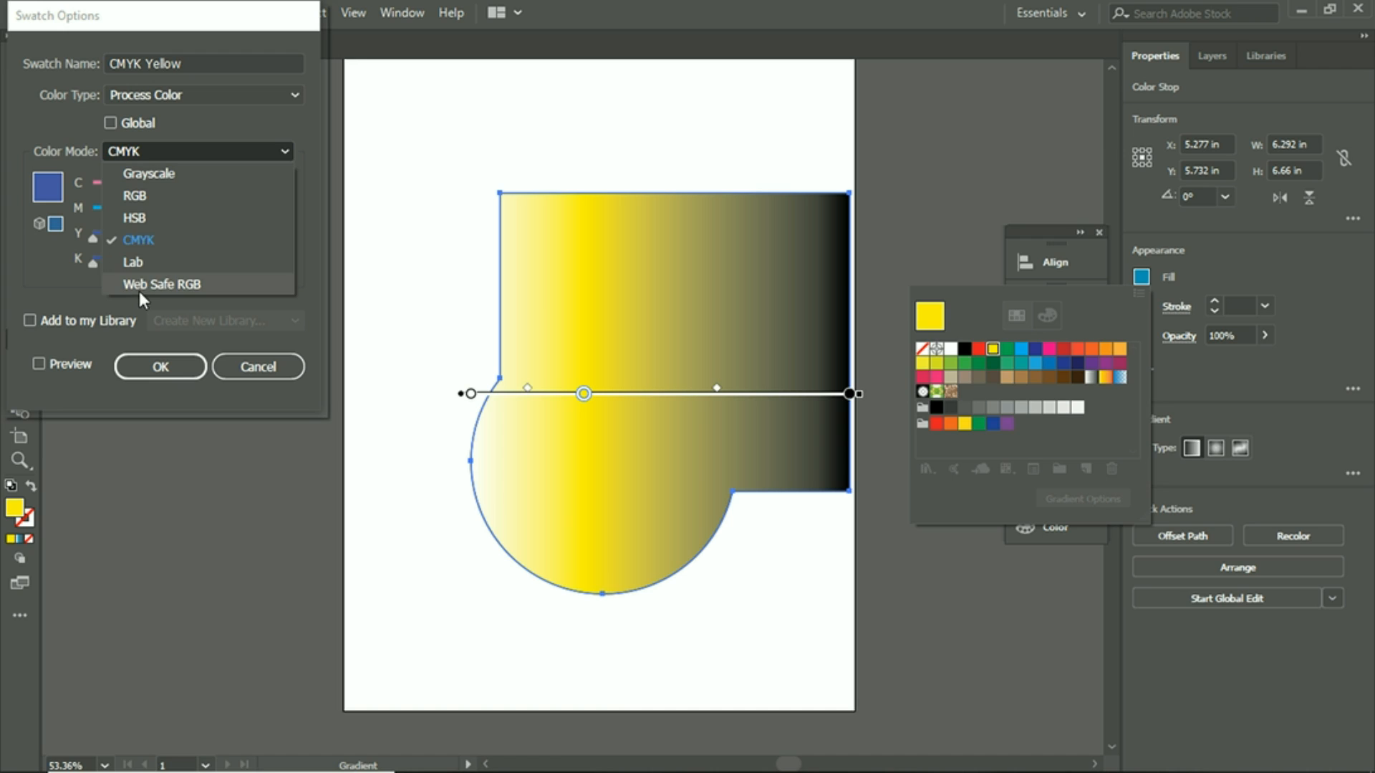
{"action": "left_click", "coordinate": [75, 295]}
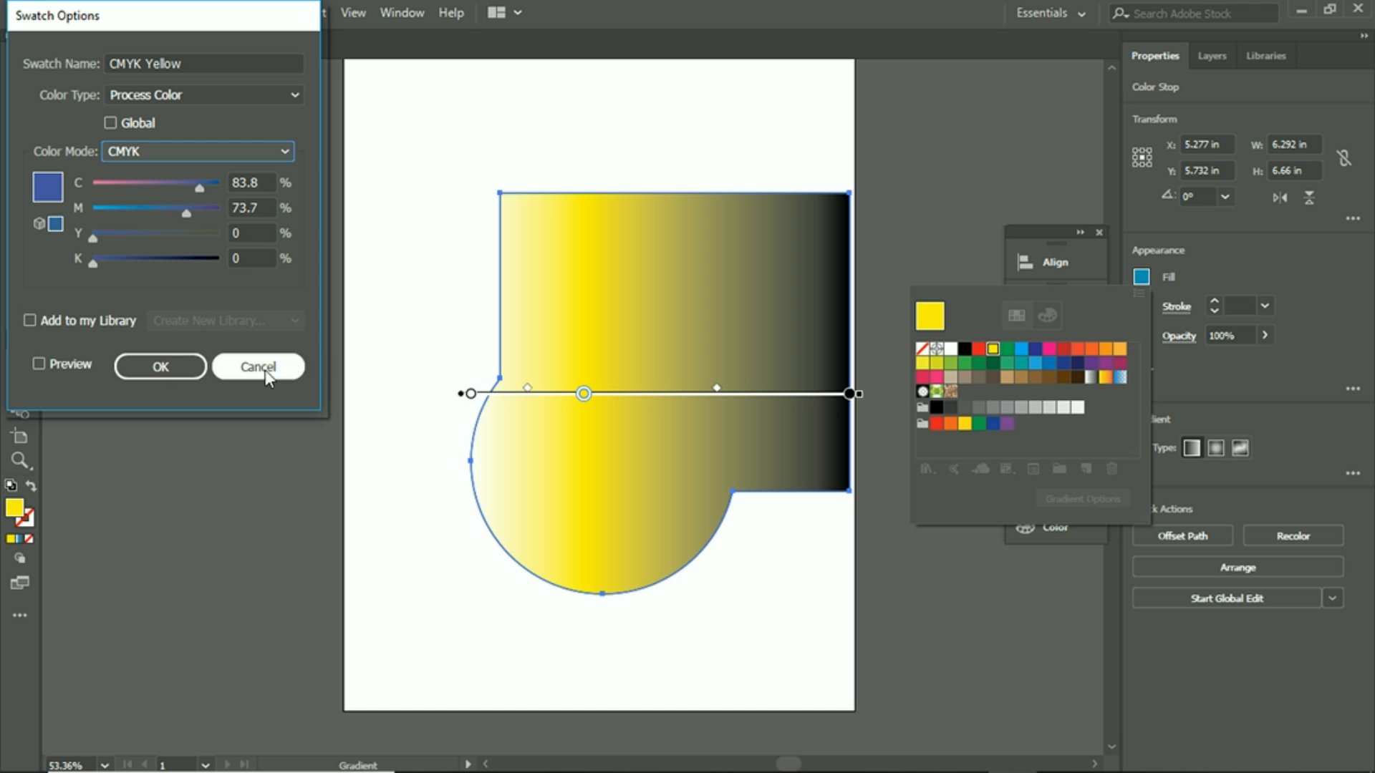
Set the swatch's color type to Spot Color, trying Process Color on the way, and apply the swatch options
{"action": "left_click", "coordinate": [199, 97]}
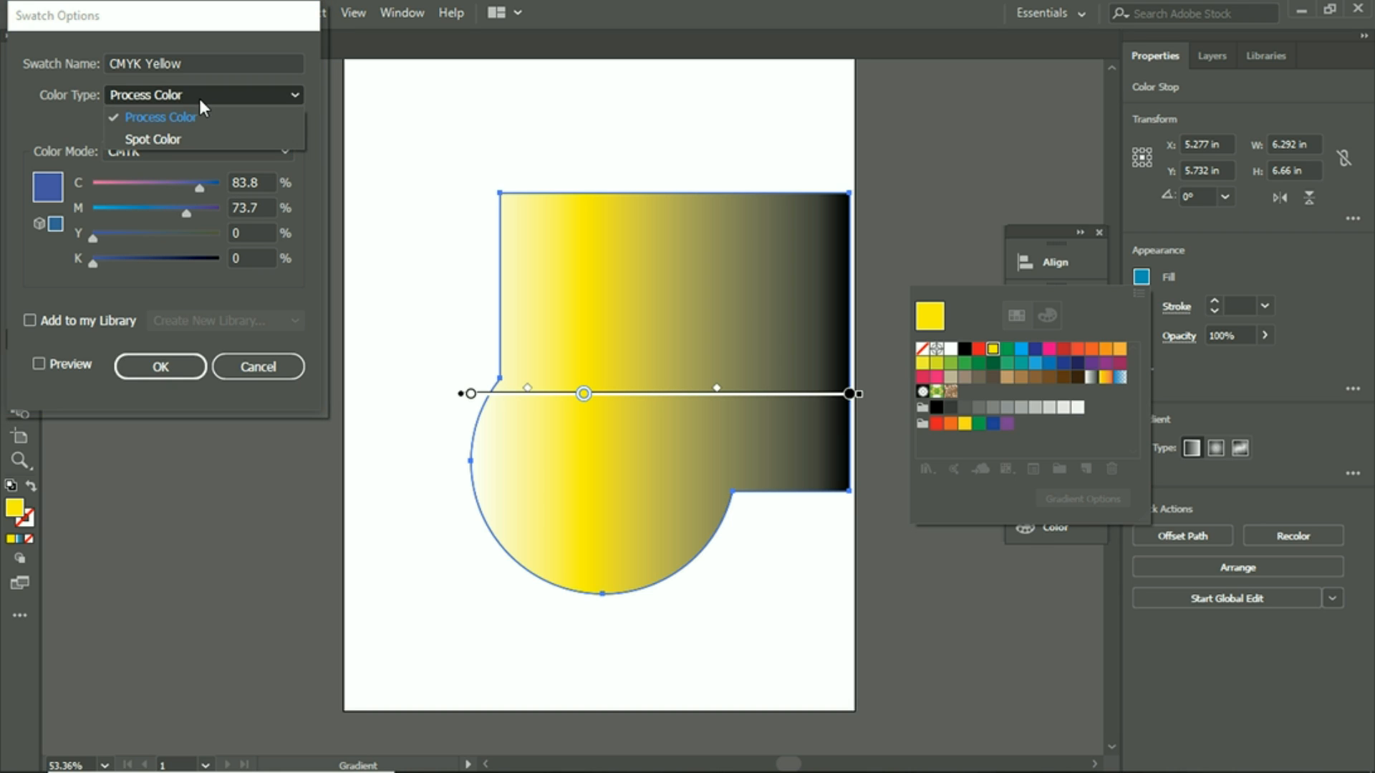
{"action": "left_click", "coordinate": [161, 140]}
{"action": "left_click", "coordinate": [139, 96]}
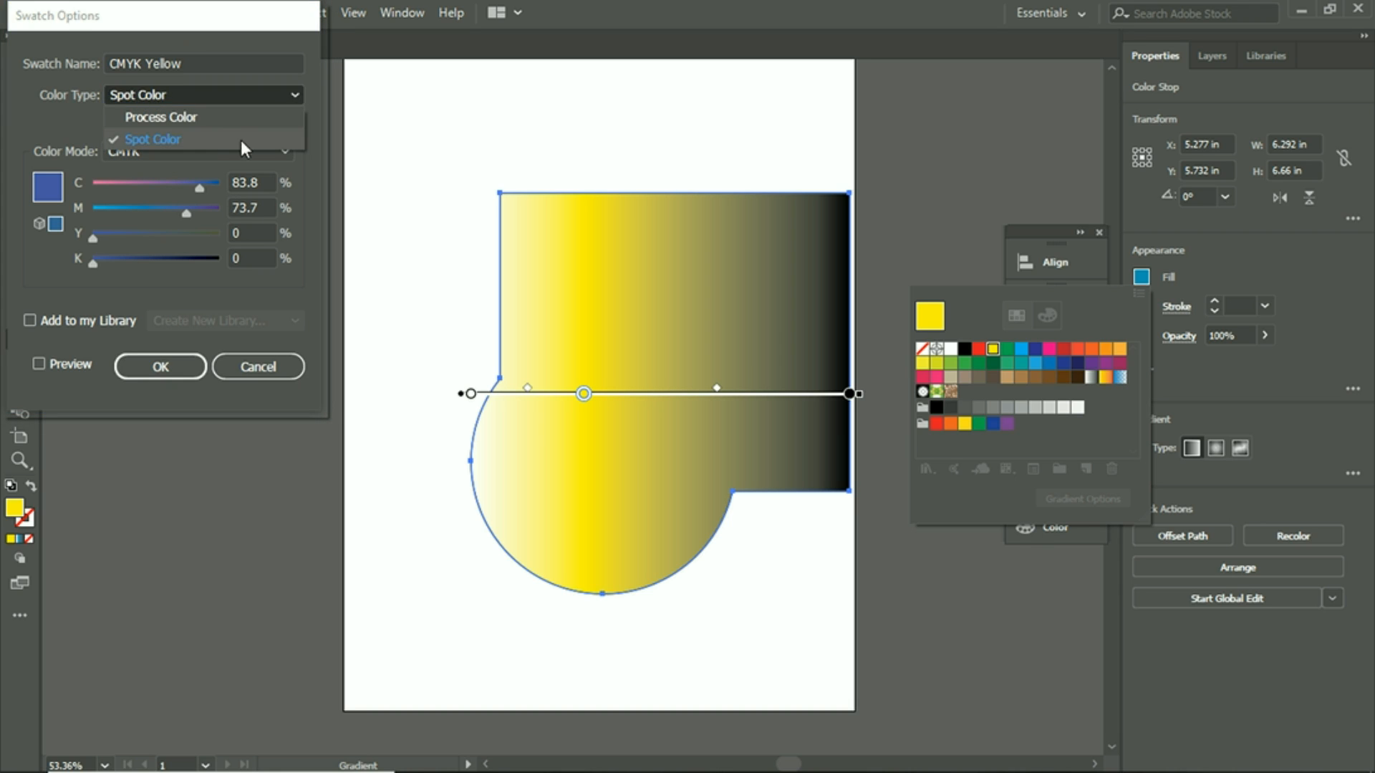
{"action": "left_click", "coordinate": [207, 126]}
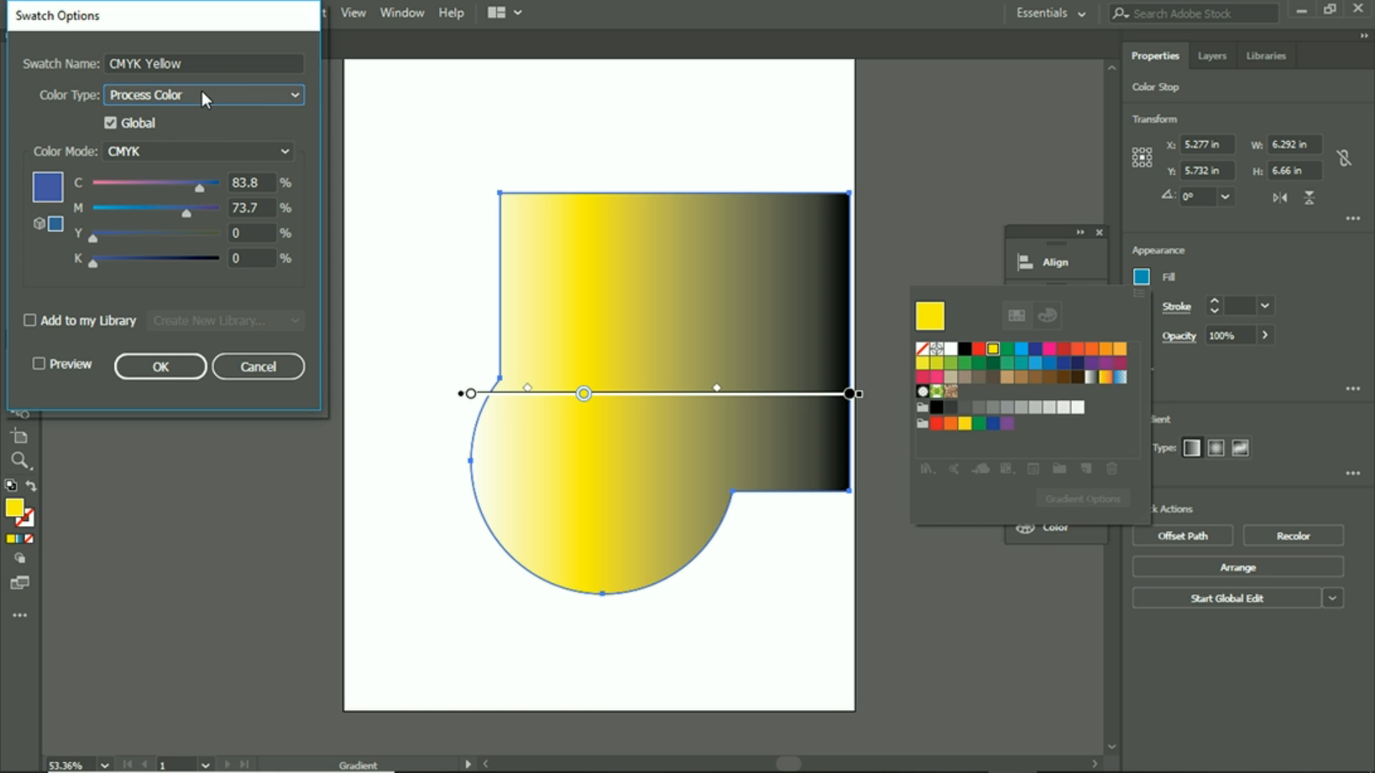
{"action": "left_click", "coordinate": [200, 91]}
{"action": "left_click", "coordinate": [180, 130]}
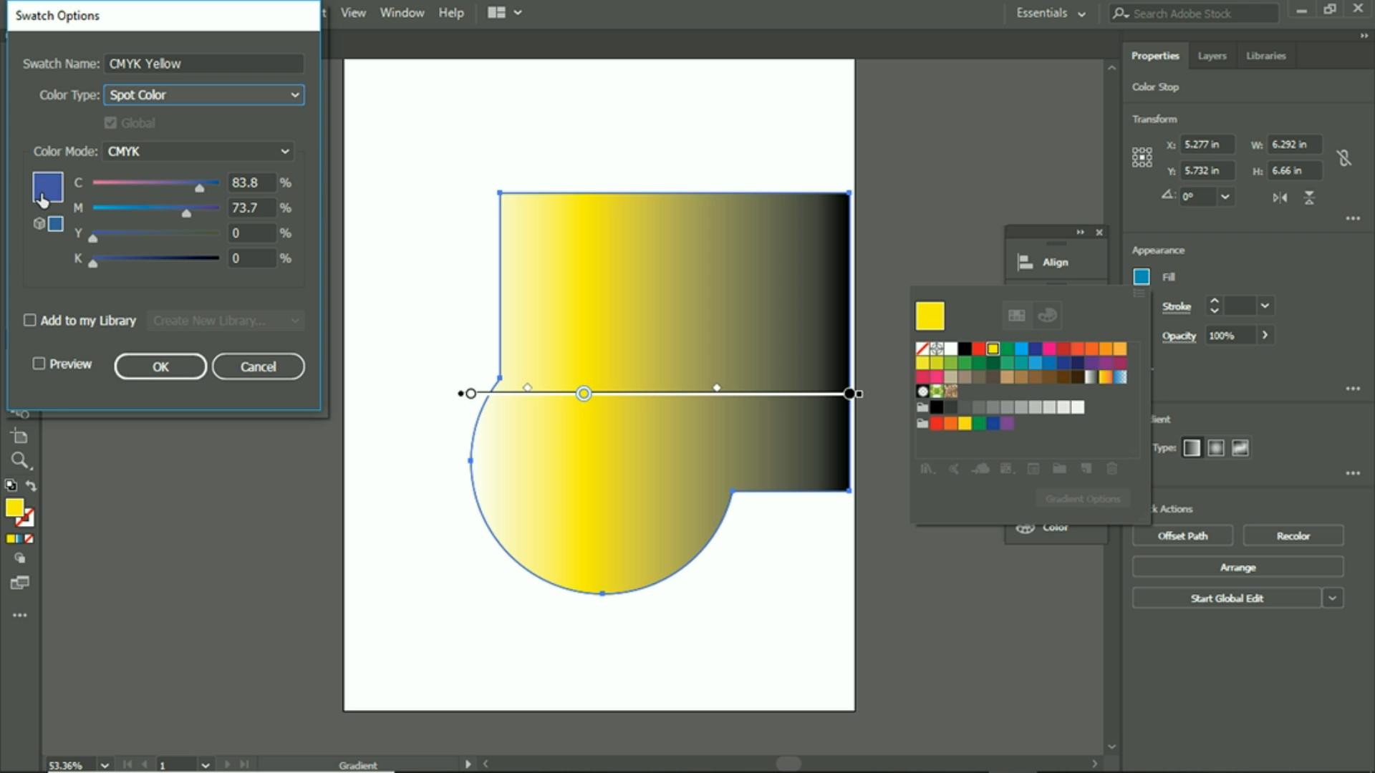
{"action": "left_click", "coordinate": [175, 373]}
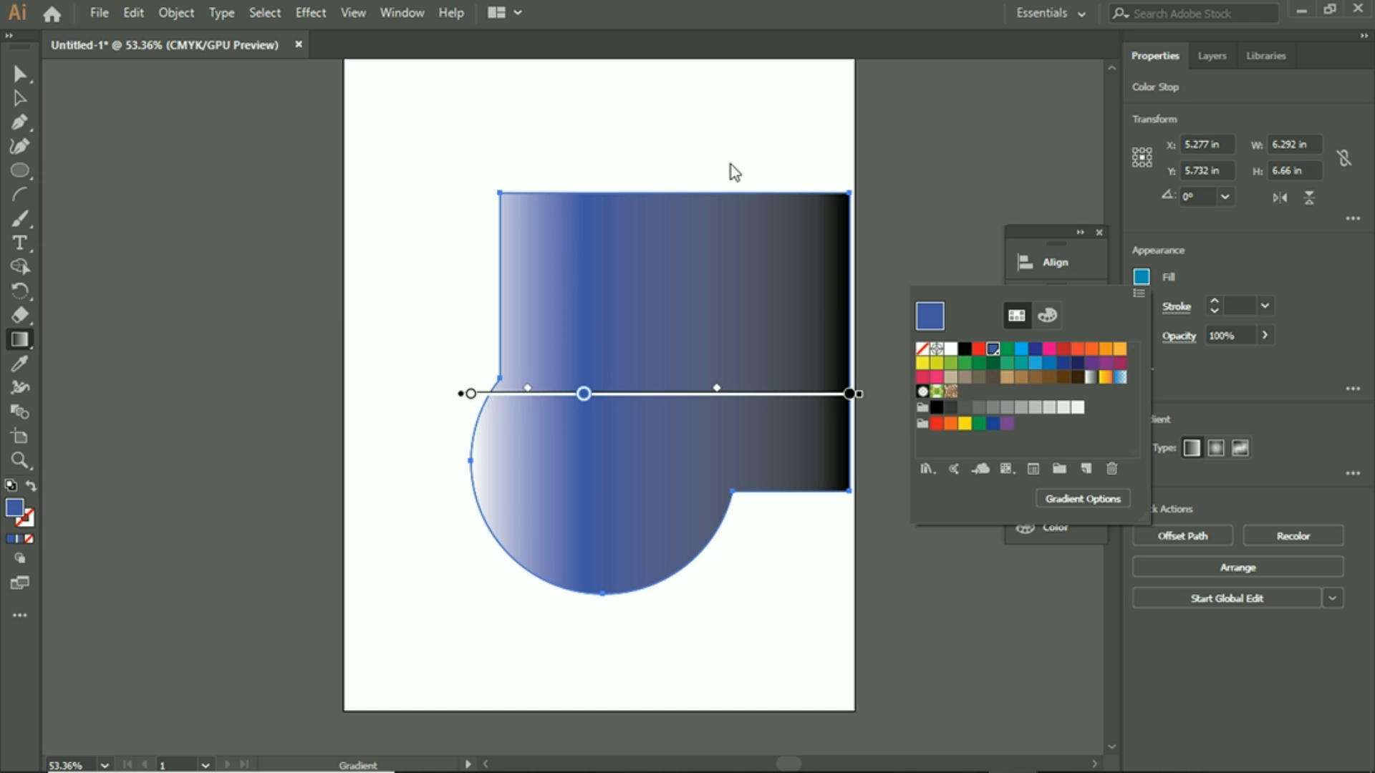
Close the swatch list and move the blue gradient stop closer to the white end of the gradient
{"action": "left_click", "coordinate": [767, 161]}
{"action": "left_click_drag", "start_coordinate": [584, 393], "coordinate": [537, 393]}
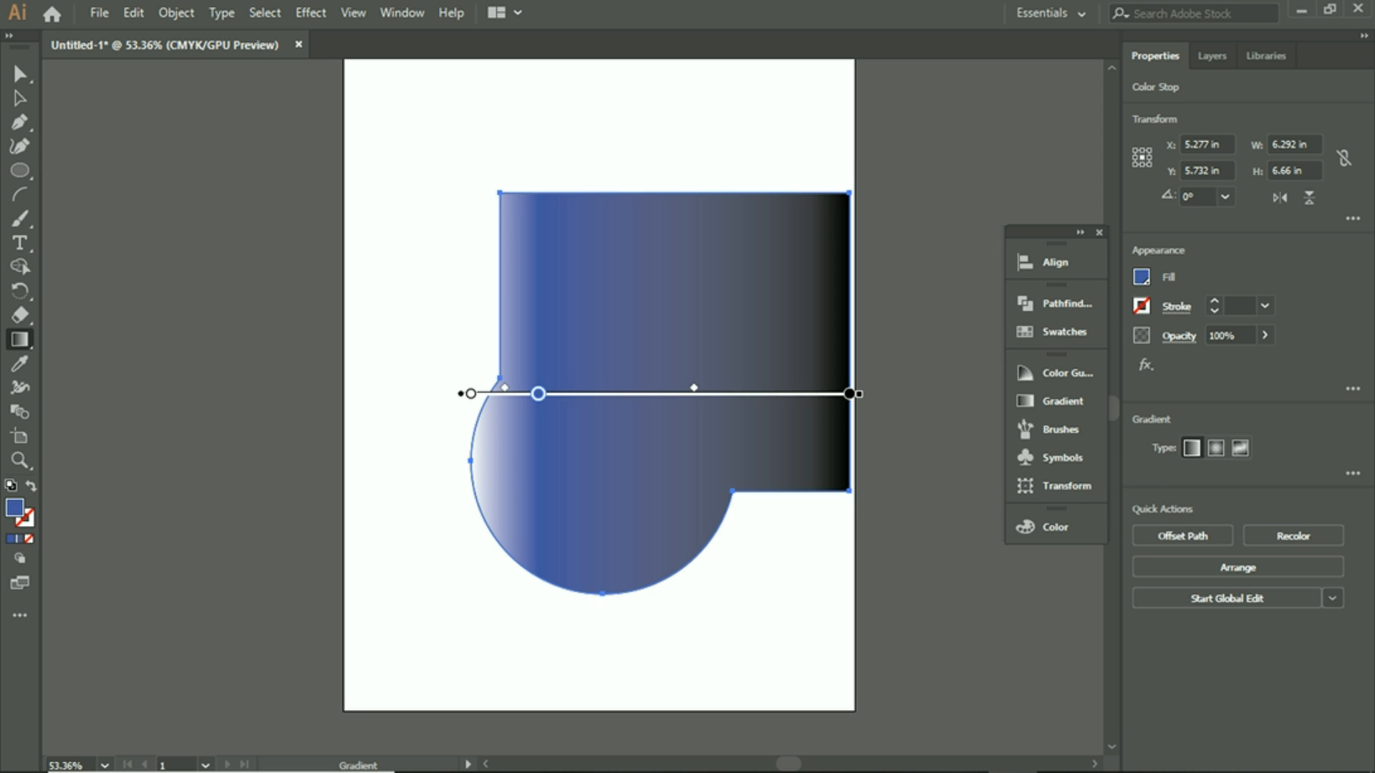
Draw an ellipse about 5.6 by 2.8 in over the shape's upper-left corner and fill it with green
{"action": "left_click", "coordinate": [20, 363]}
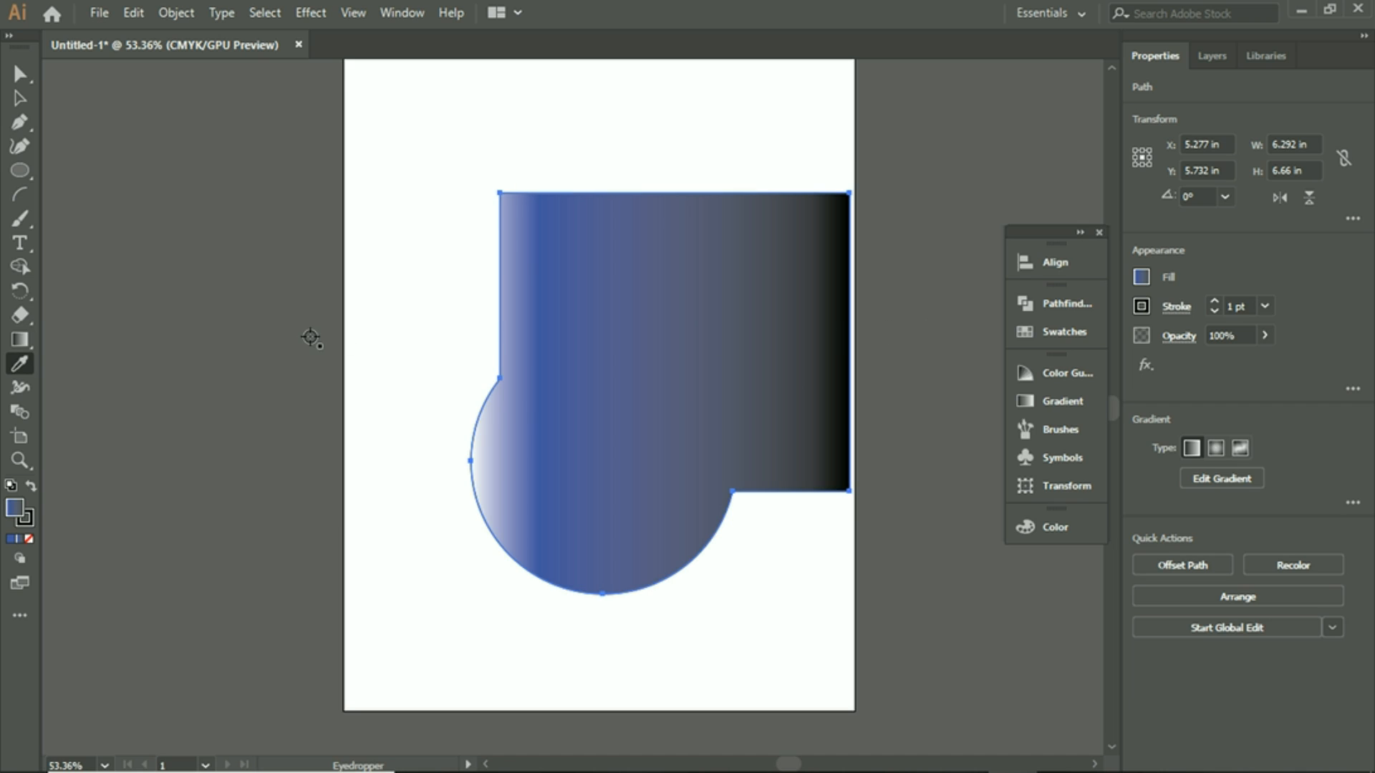
{"action": "left_click", "coordinate": [19, 169]}
{"action": "left_click_drag", "start_coordinate": [362, 97], "coordinate": [699, 264]}
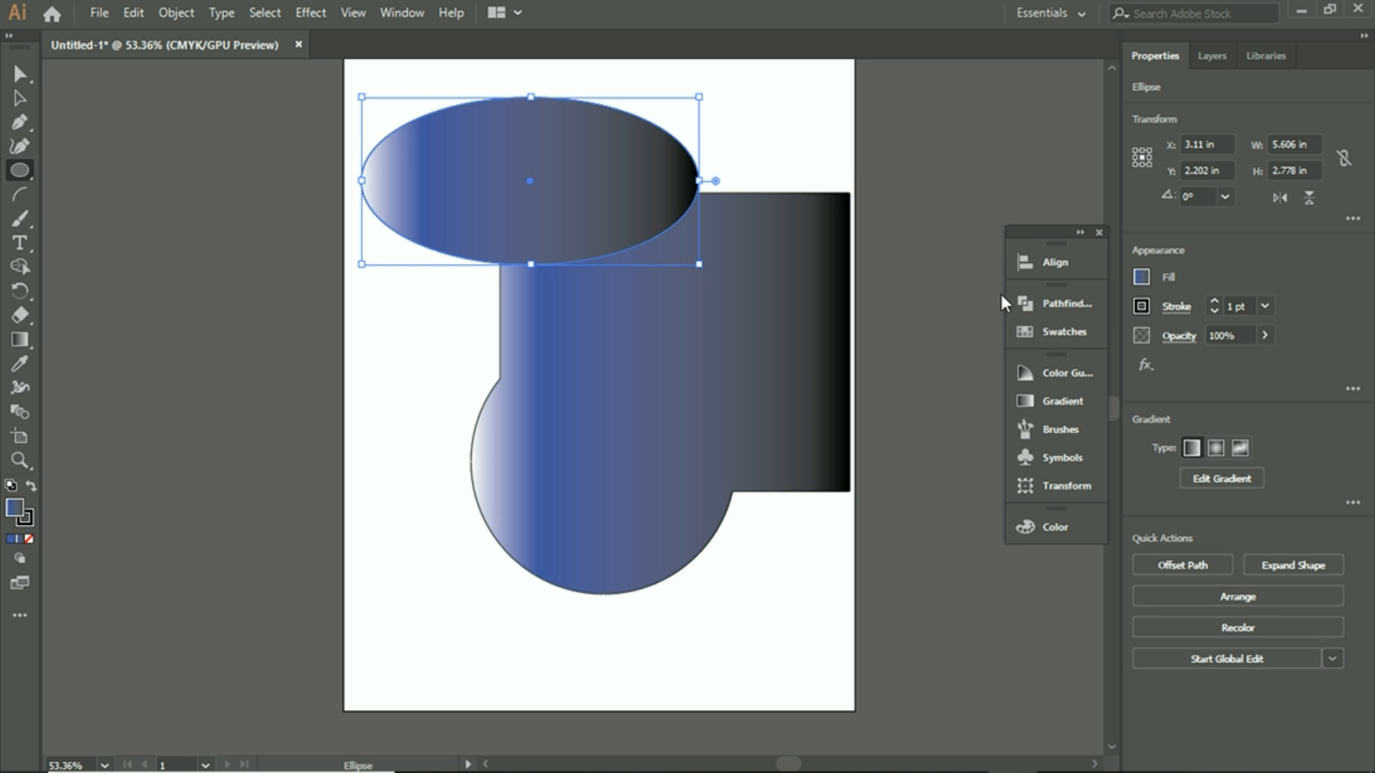
{"action": "left_click", "coordinate": [1141, 277]}
{"action": "left_click", "coordinate": [1007, 349]}
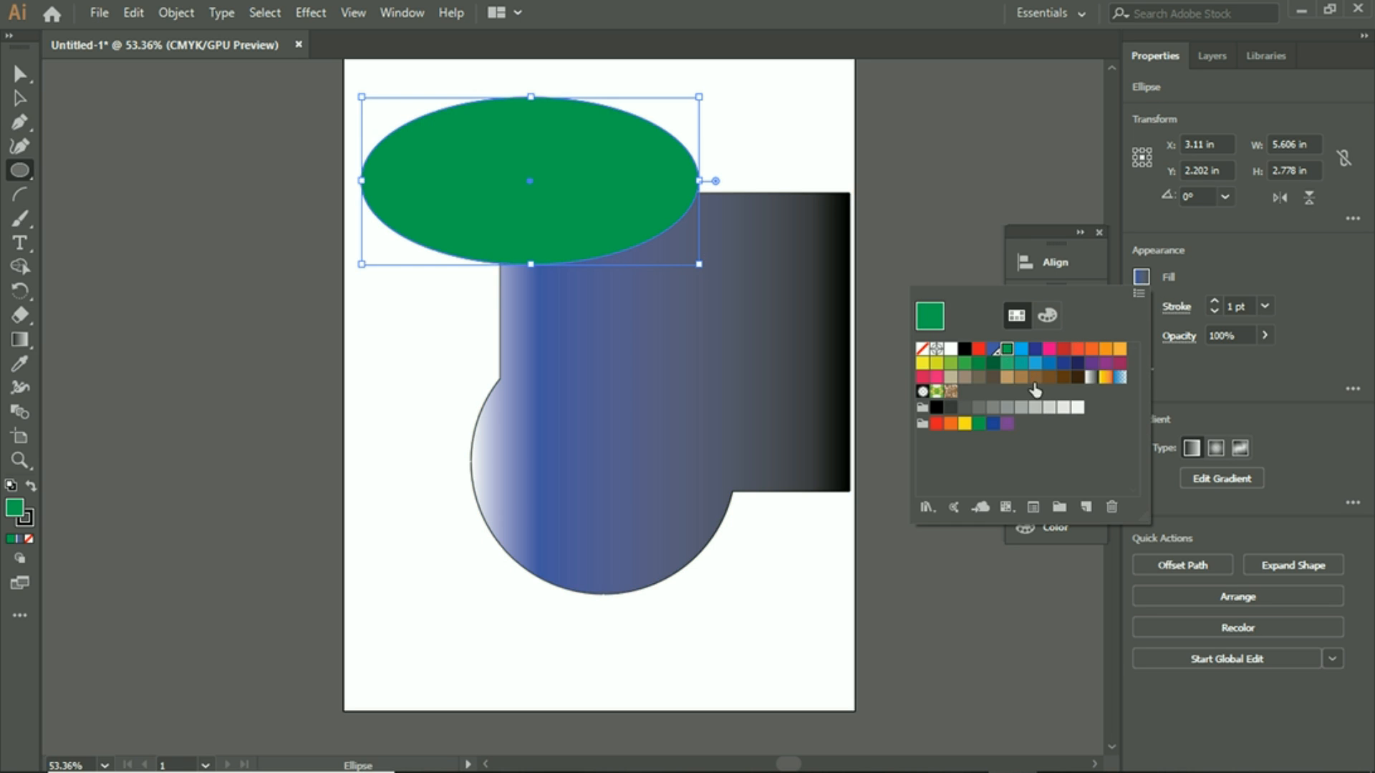
Copy the merged shape's blue-to-black gradient onto the green ellipse with the Eyedropper tool
{"action": "left_click", "coordinate": [23, 359]}
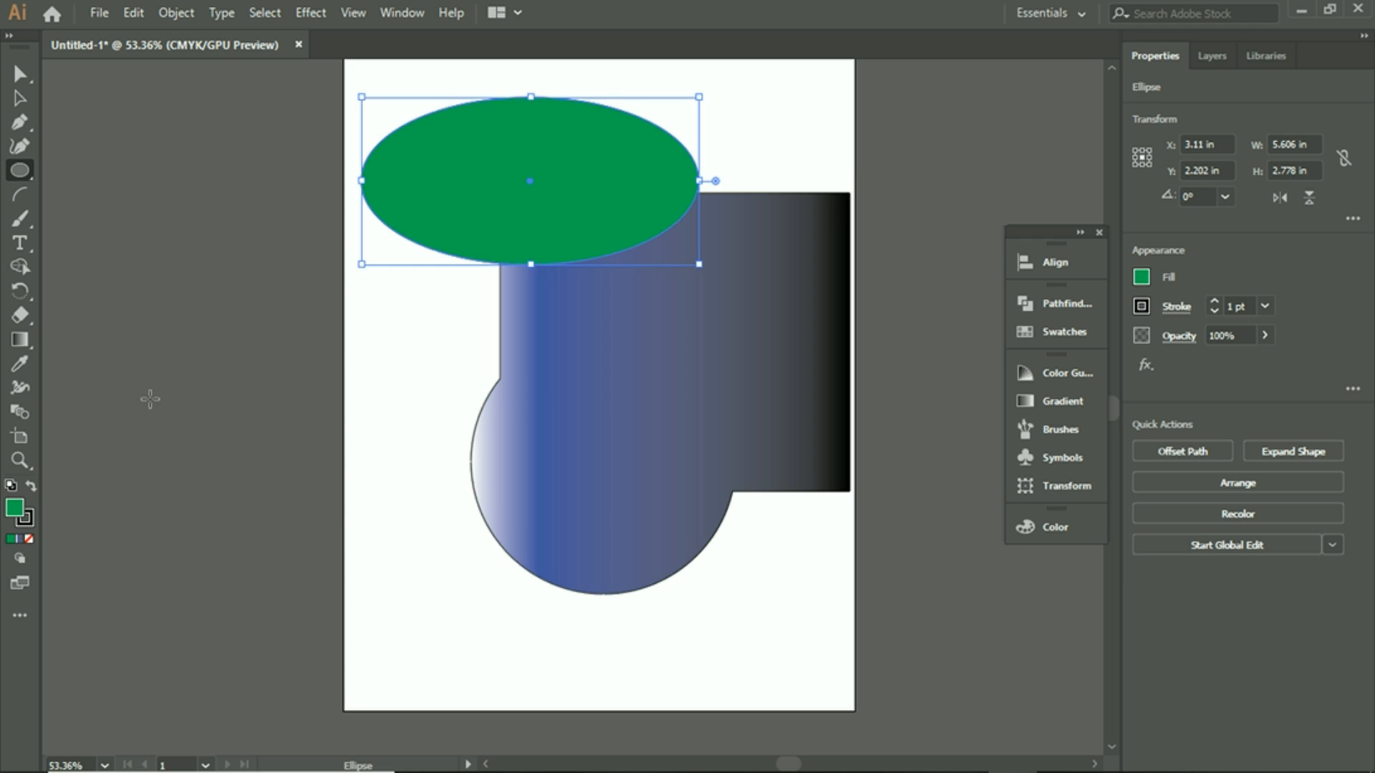
{"action": "left_click", "coordinate": [21, 365]}
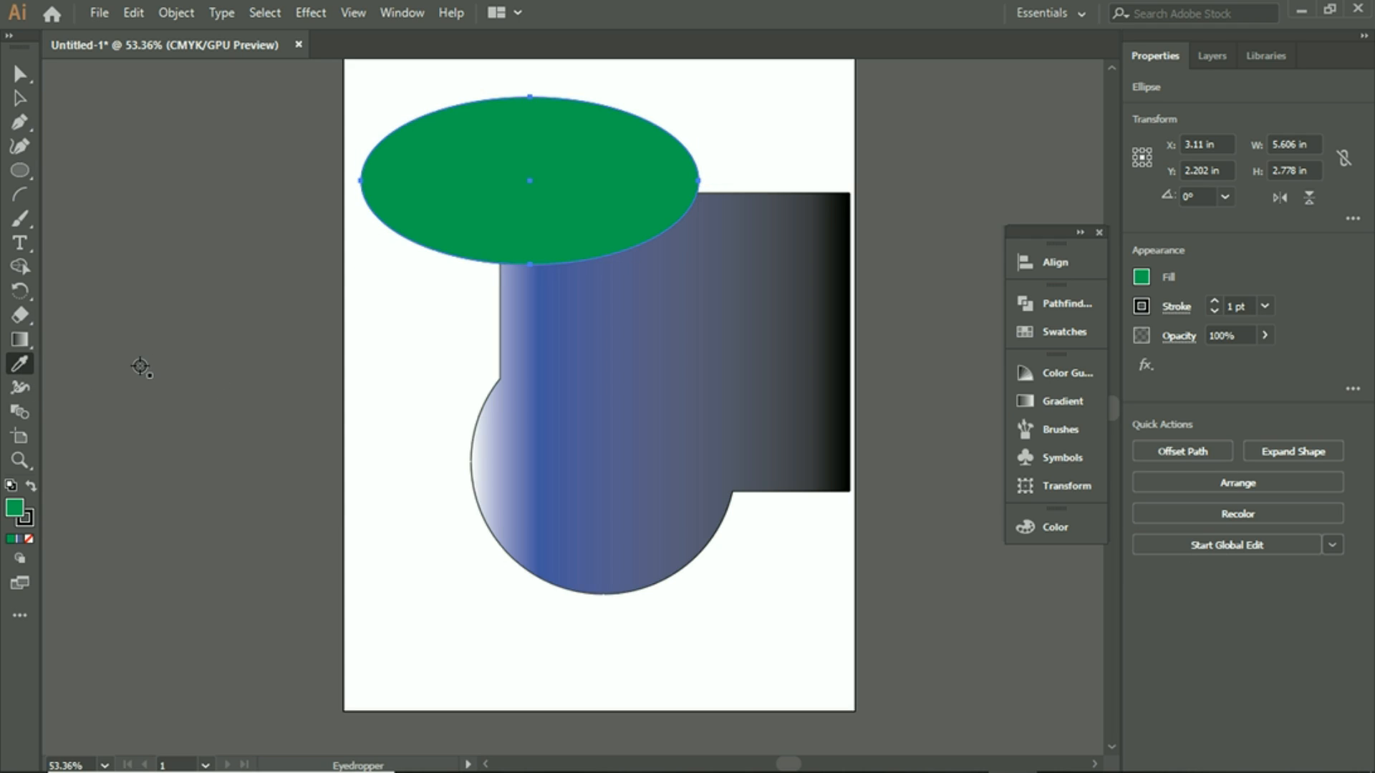
{"action": "left_click", "coordinate": [752, 335]}
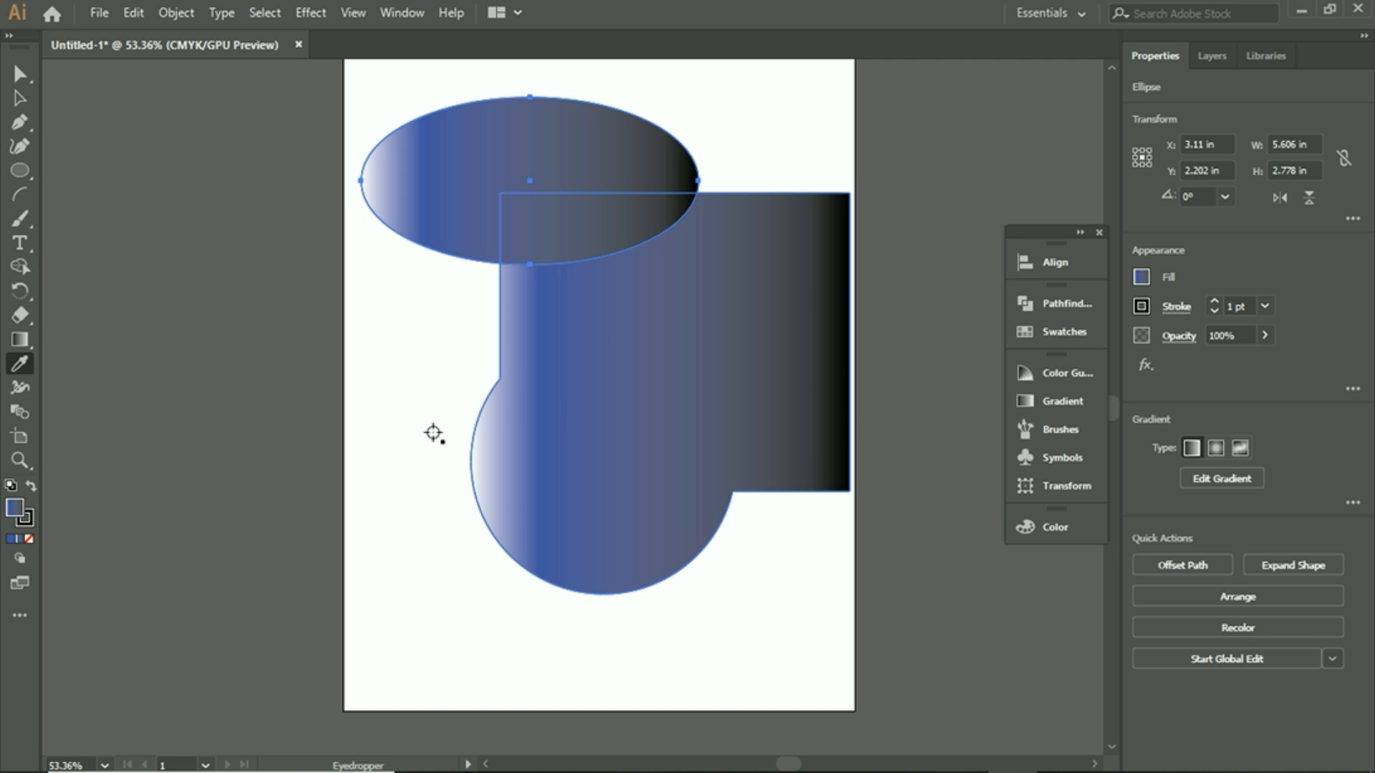
Fill the ellipse with green again and repeat sampling the merged shape's gradient onto it with the Eyedropper
{"action": "left_click", "coordinate": [1140, 280]}
{"action": "left_click", "coordinate": [1007, 349]}
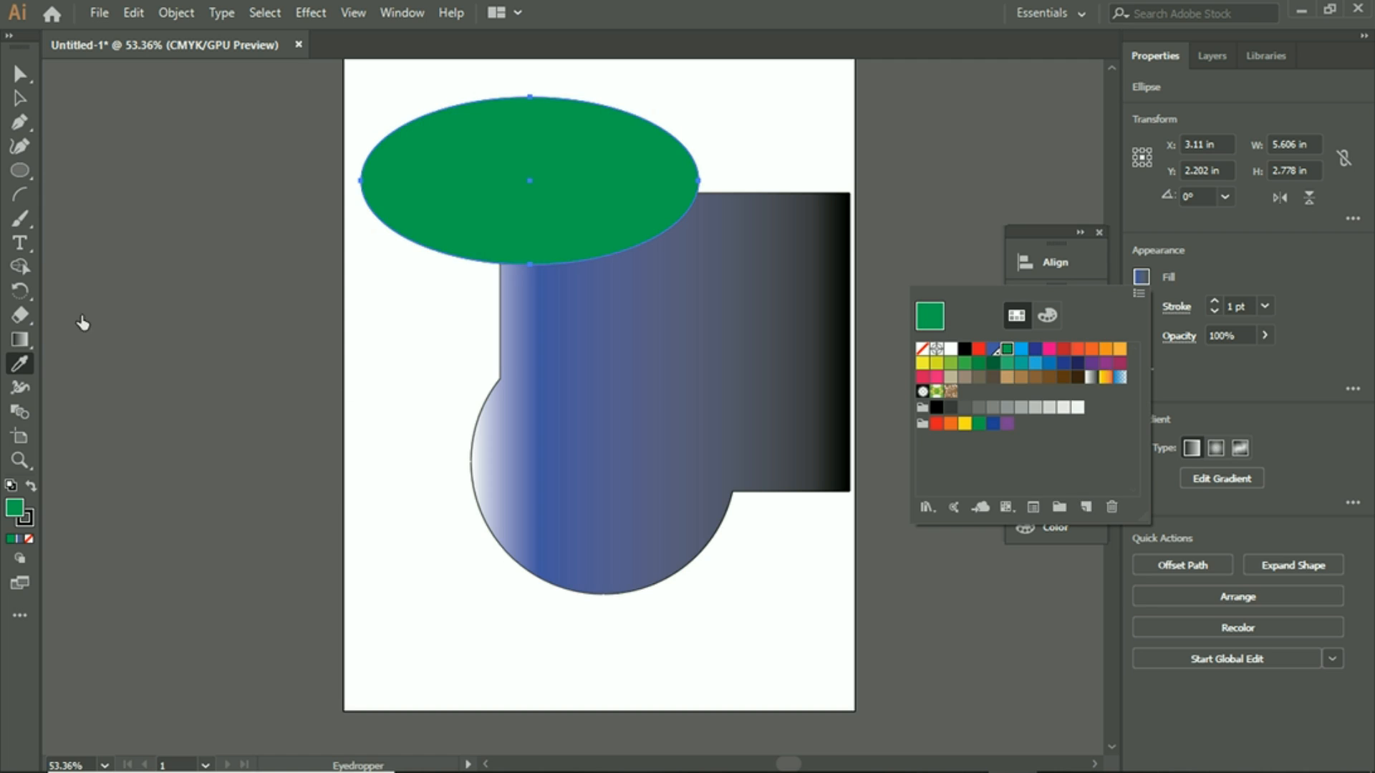
{"action": "left_click", "coordinate": [19, 365]}
{"action": "left_click", "coordinate": [776, 401]}
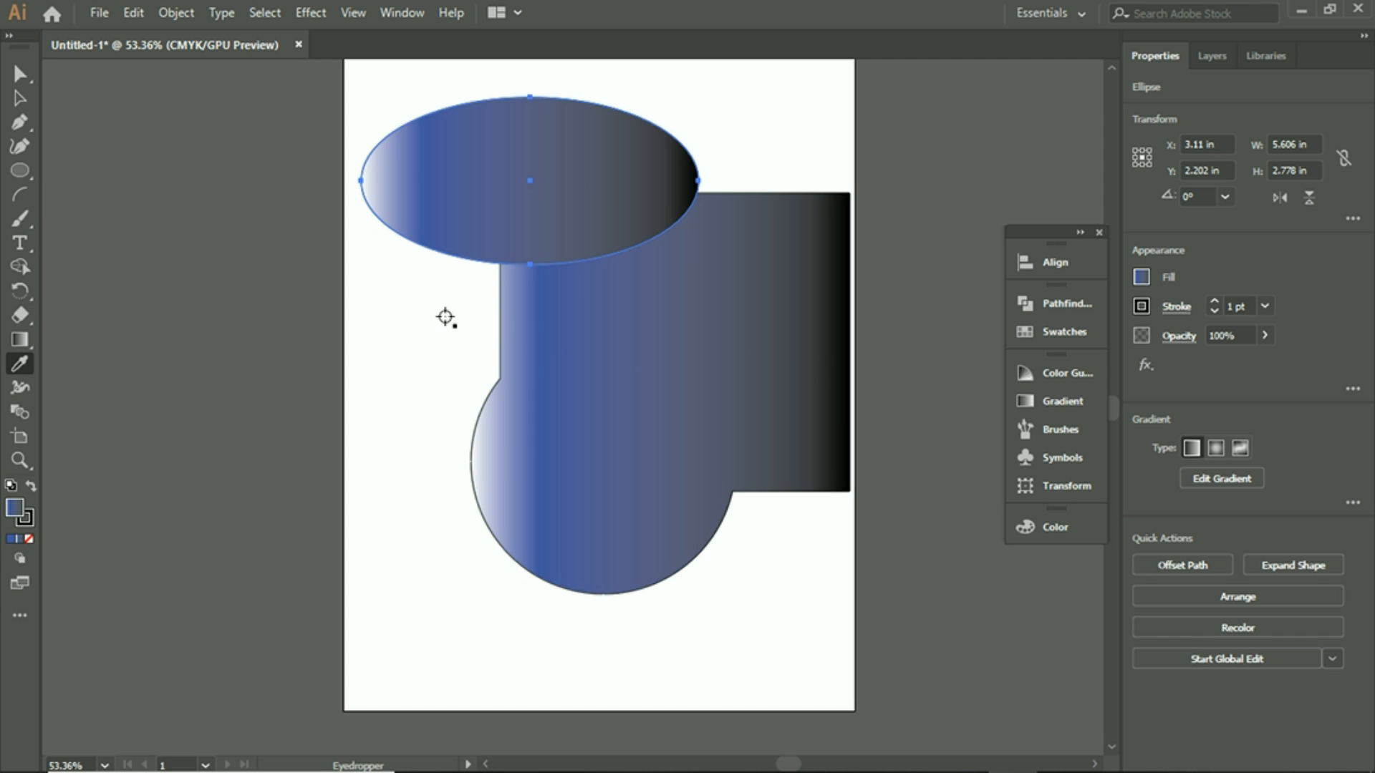
Select the ellipse and the merged gradient shape together and delete them to clear the artboard
{"action": "left_click", "coordinate": [16, 104]}
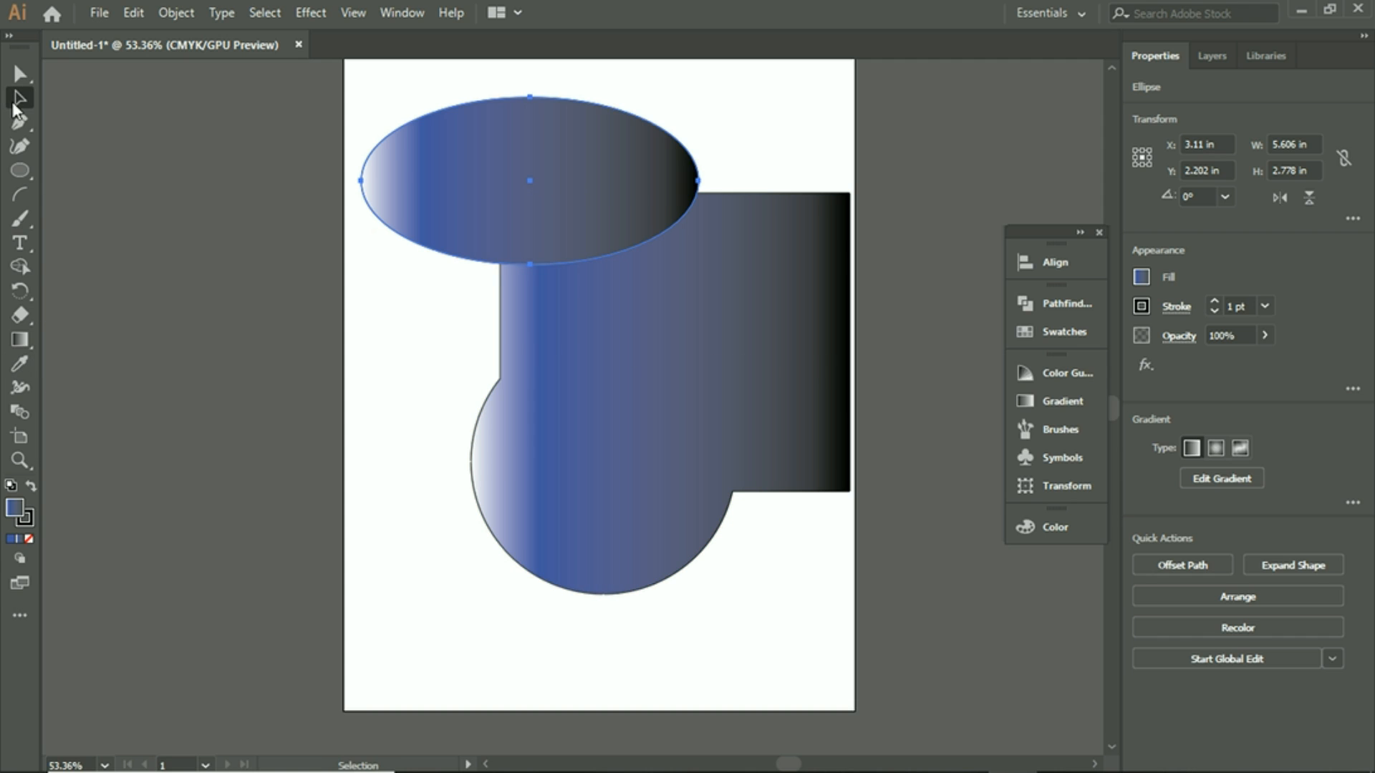
{"action": "left_click", "coordinate": [368, 332]}
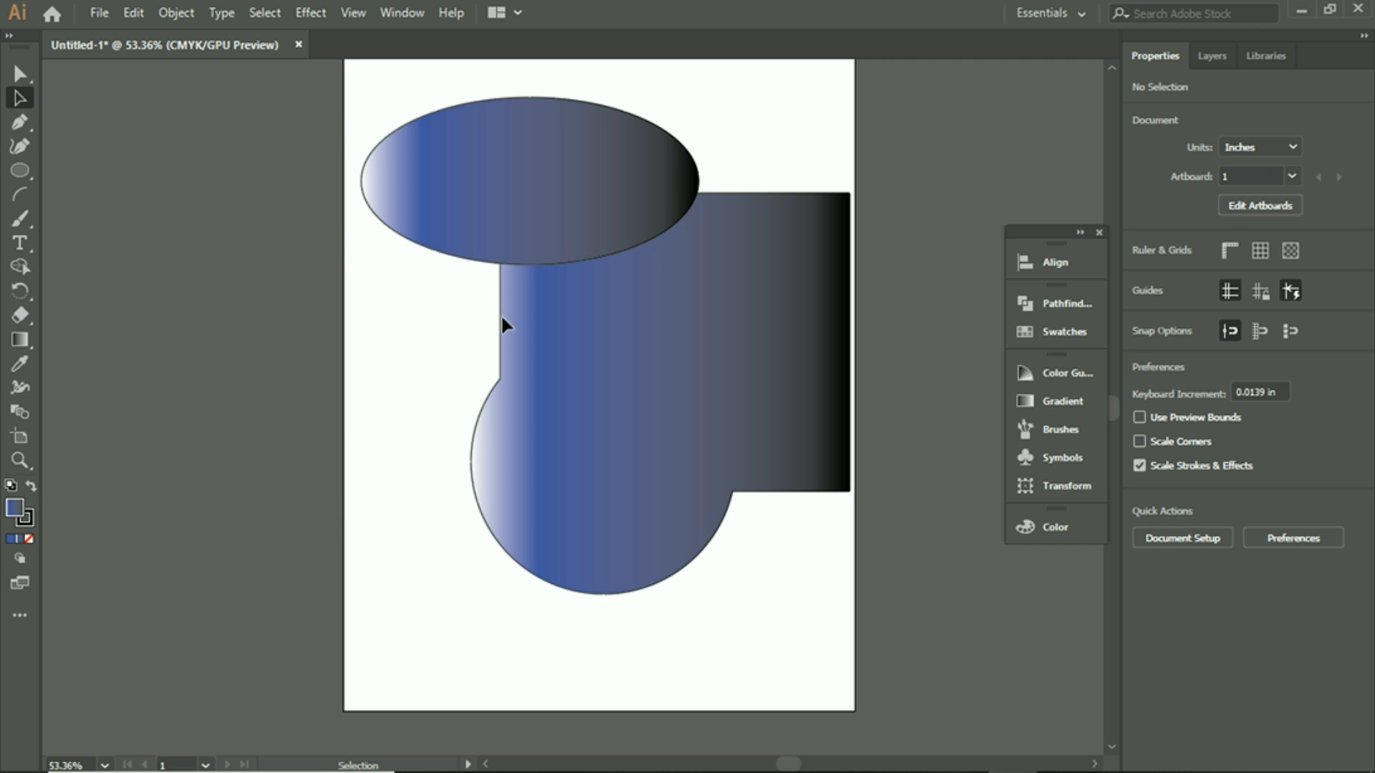
{"action": "left_click_drag", "start_coordinate": [346, 113], "coordinate": [504, 562]}
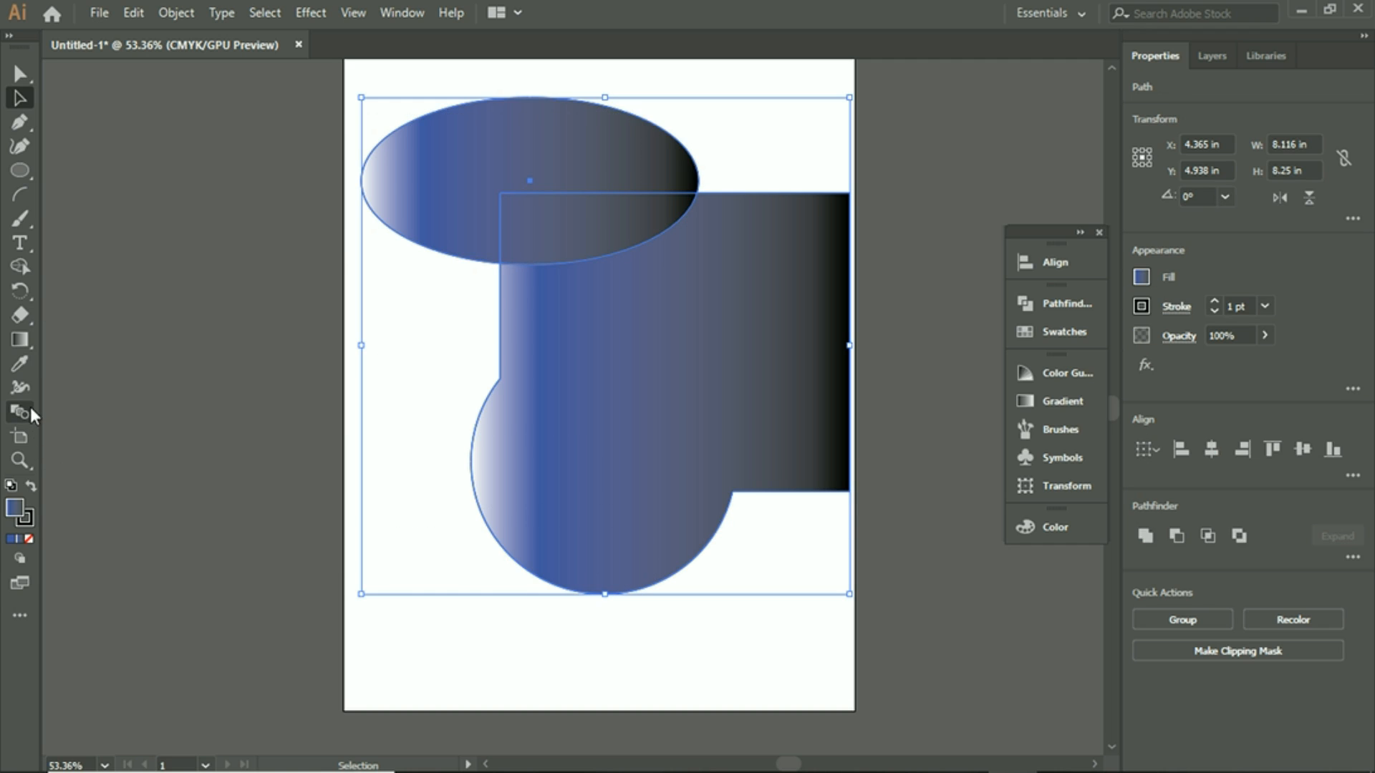
{"action": "left_click", "coordinate": [20, 387]}
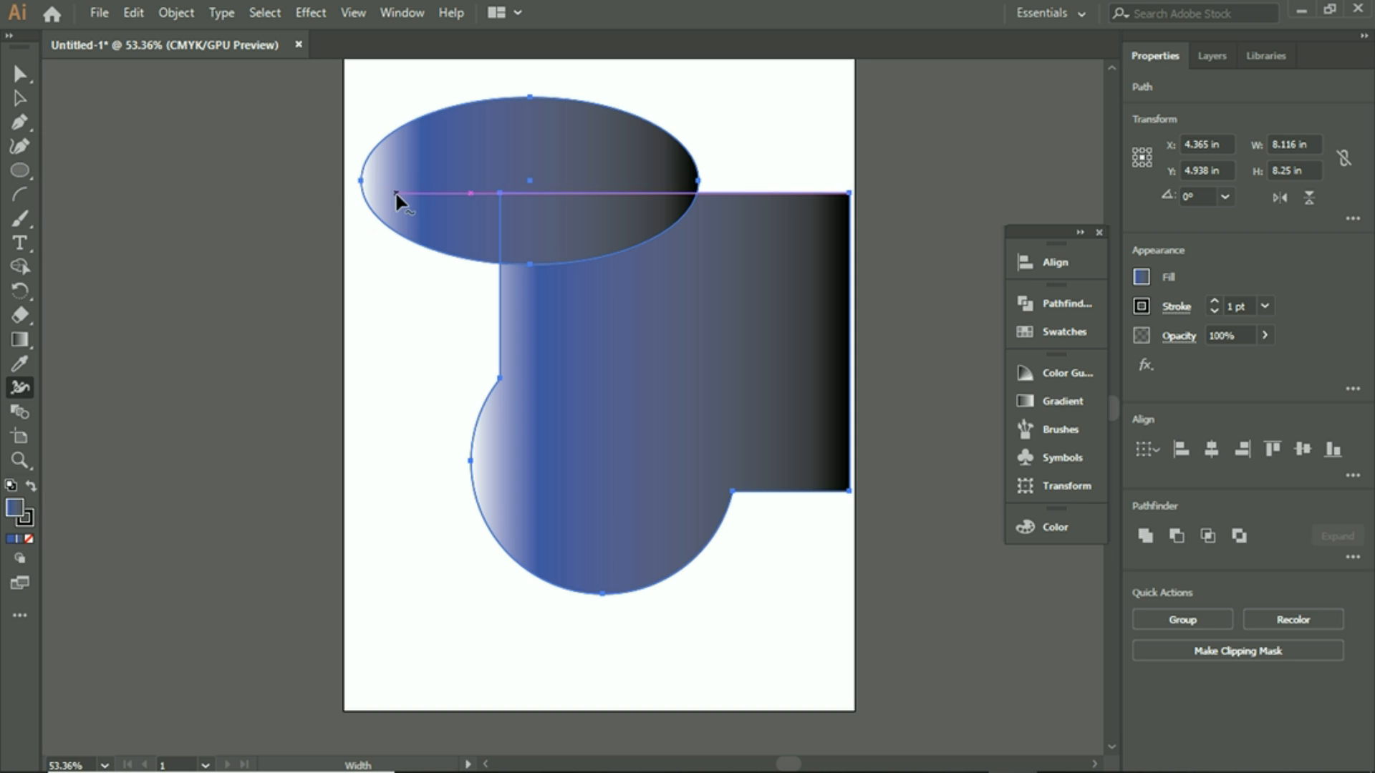
{"action": "key", "text": "a"}
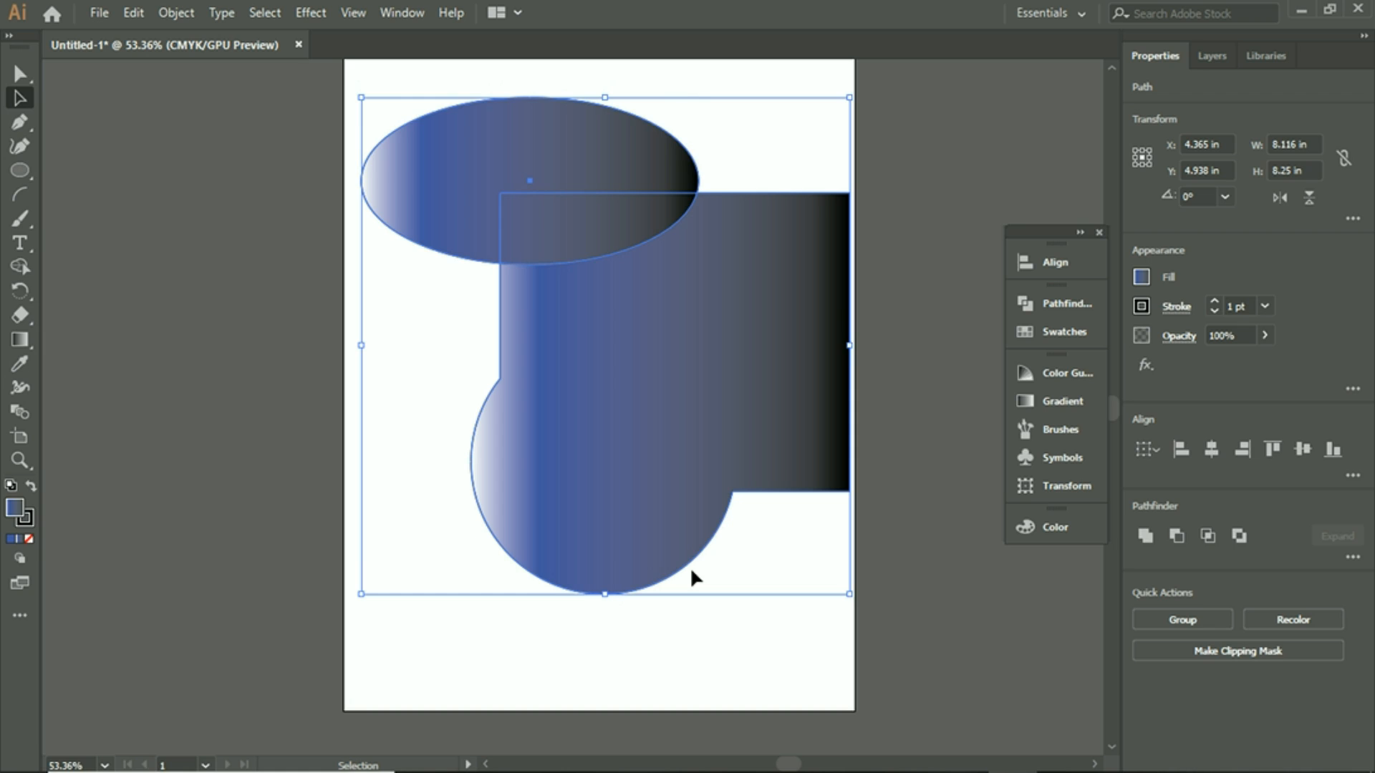
{"action": "key", "text": "Delete"}
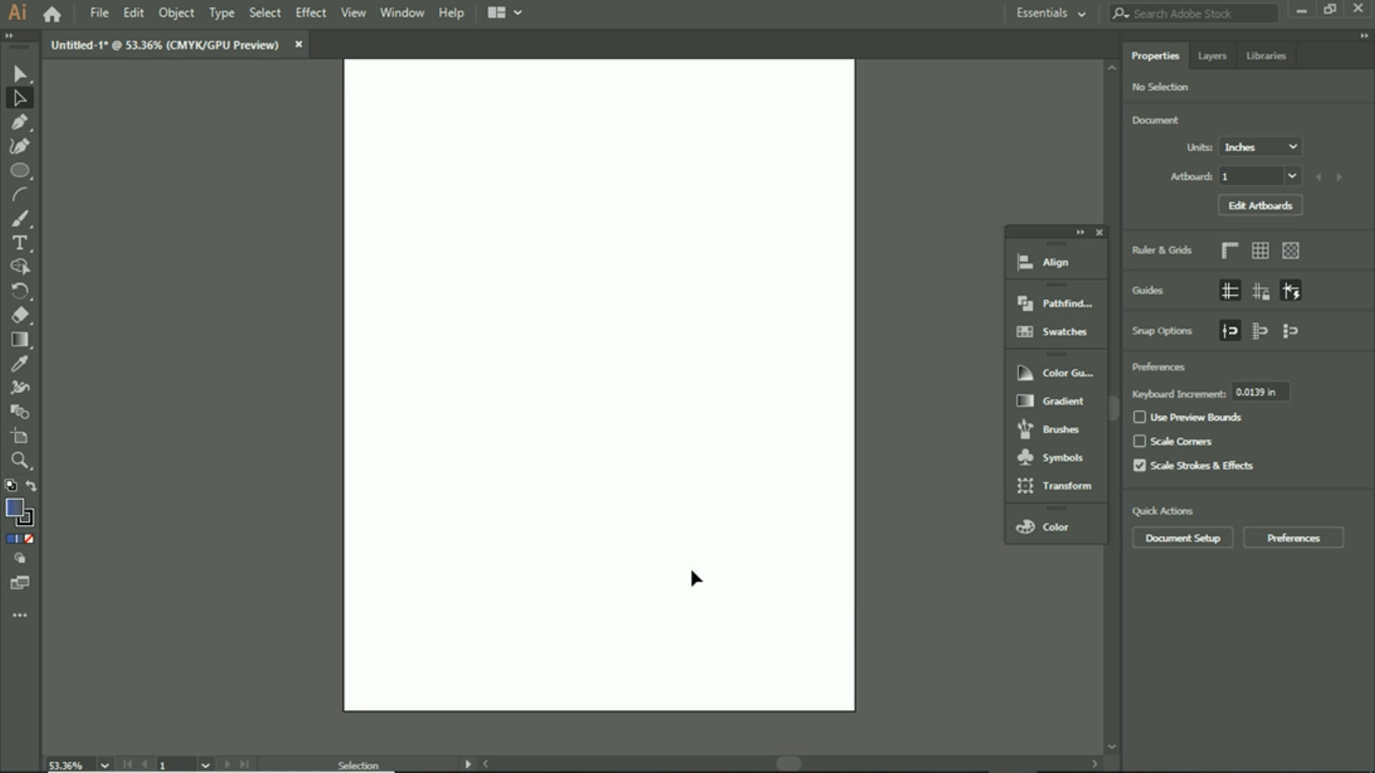
Draw a closed, rounded five-point shape about 6.8 by 3.7 in across the middle of the artboard with the Curvature tool
{"action": "left_click", "coordinate": [12, 386]}
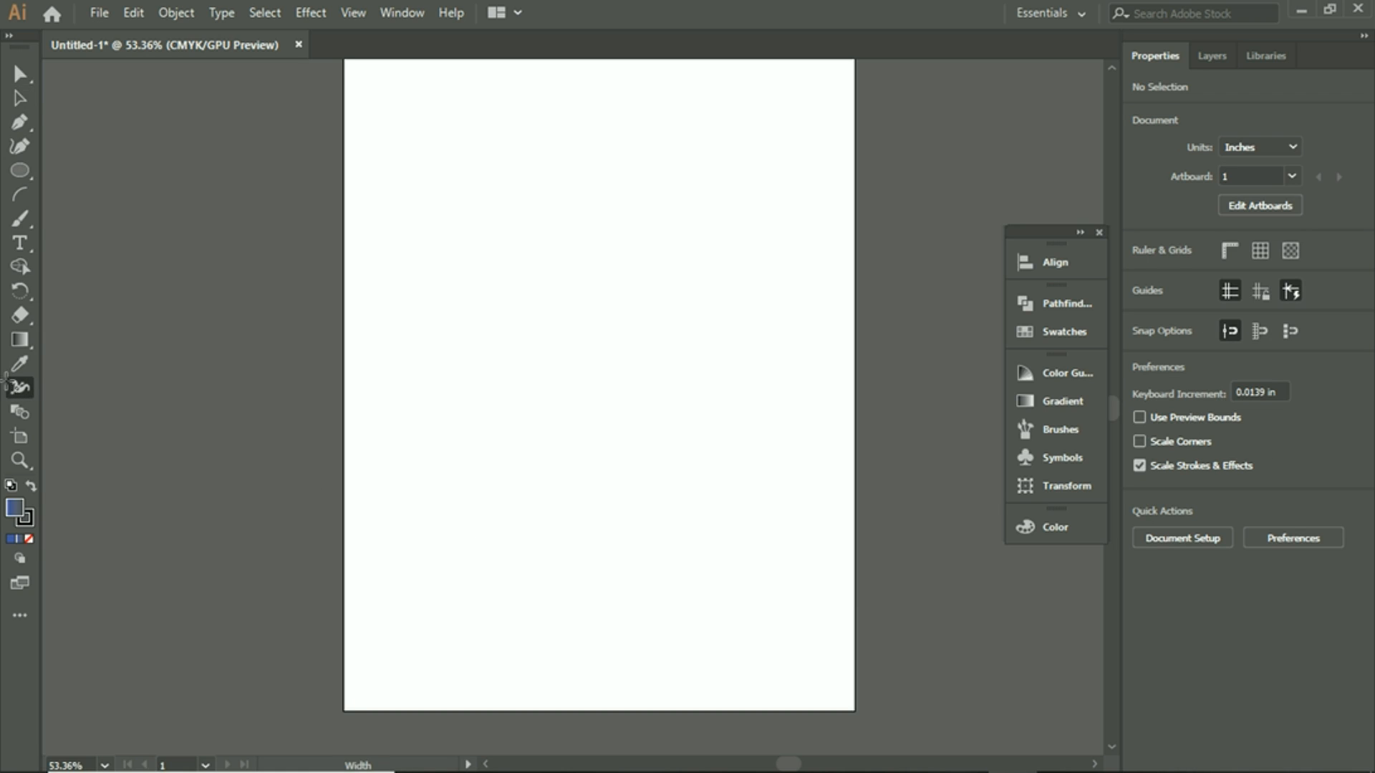
{"action": "left_click", "coordinate": [19, 147]}
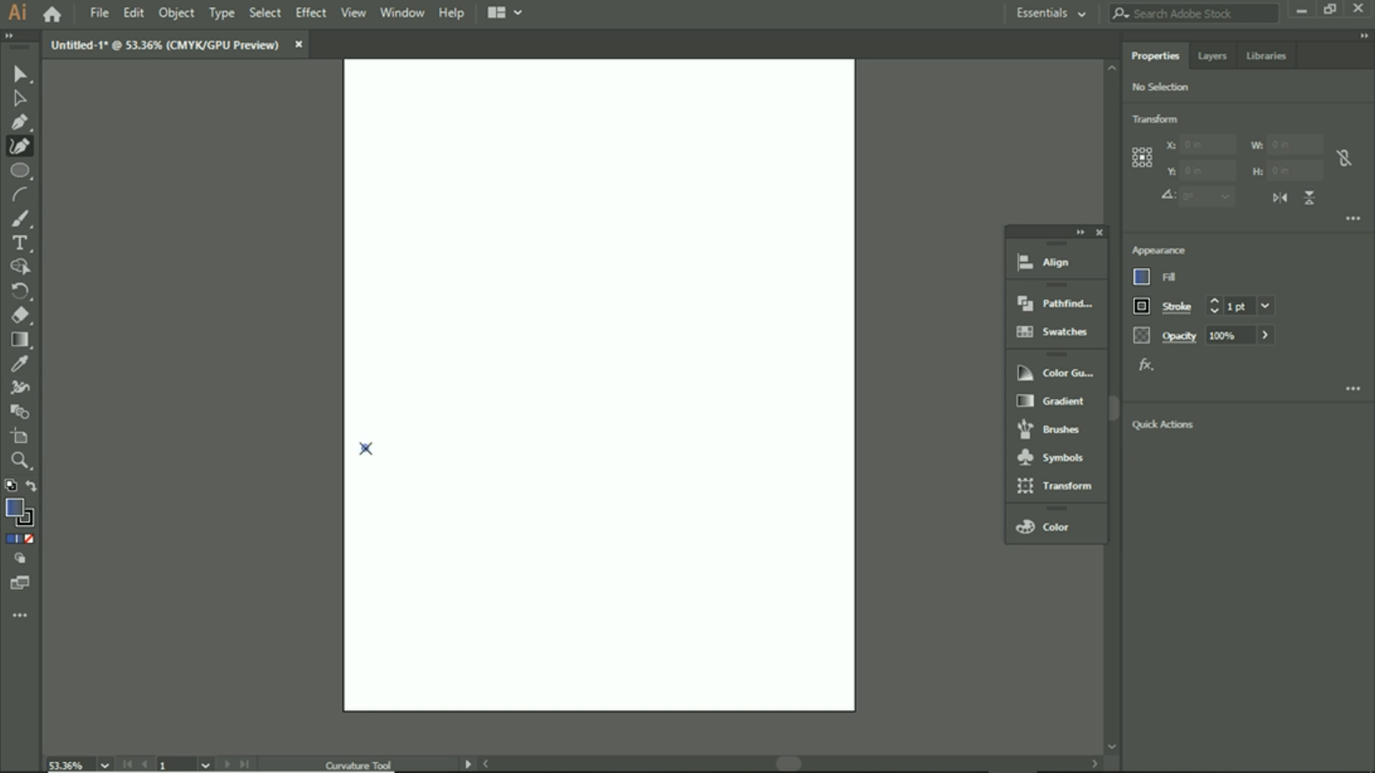
{"action": "left_click", "coordinate": [613, 294]}
{"action": "left_click", "coordinate": [794, 422]}
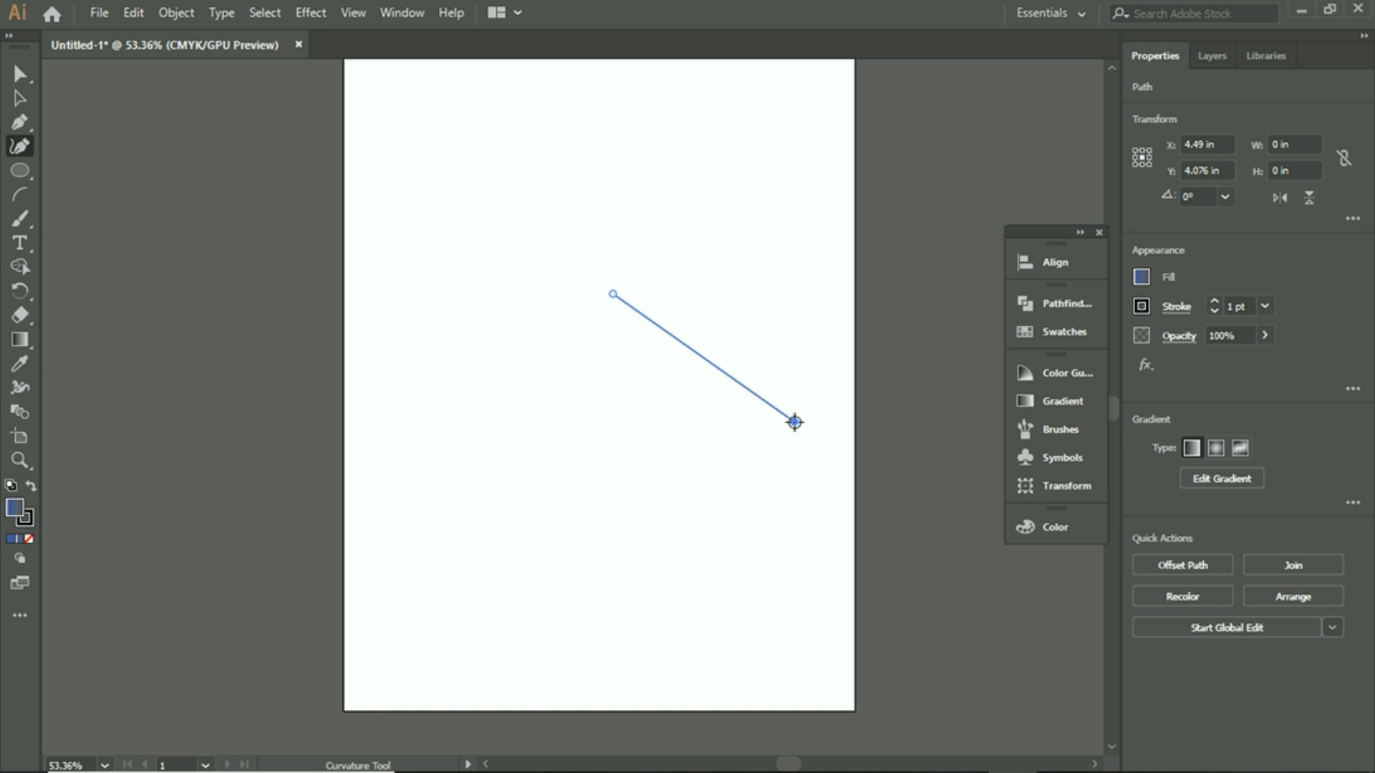
{"action": "left_click", "coordinate": [492, 475]}
{"action": "left_click", "coordinate": [388, 347]}
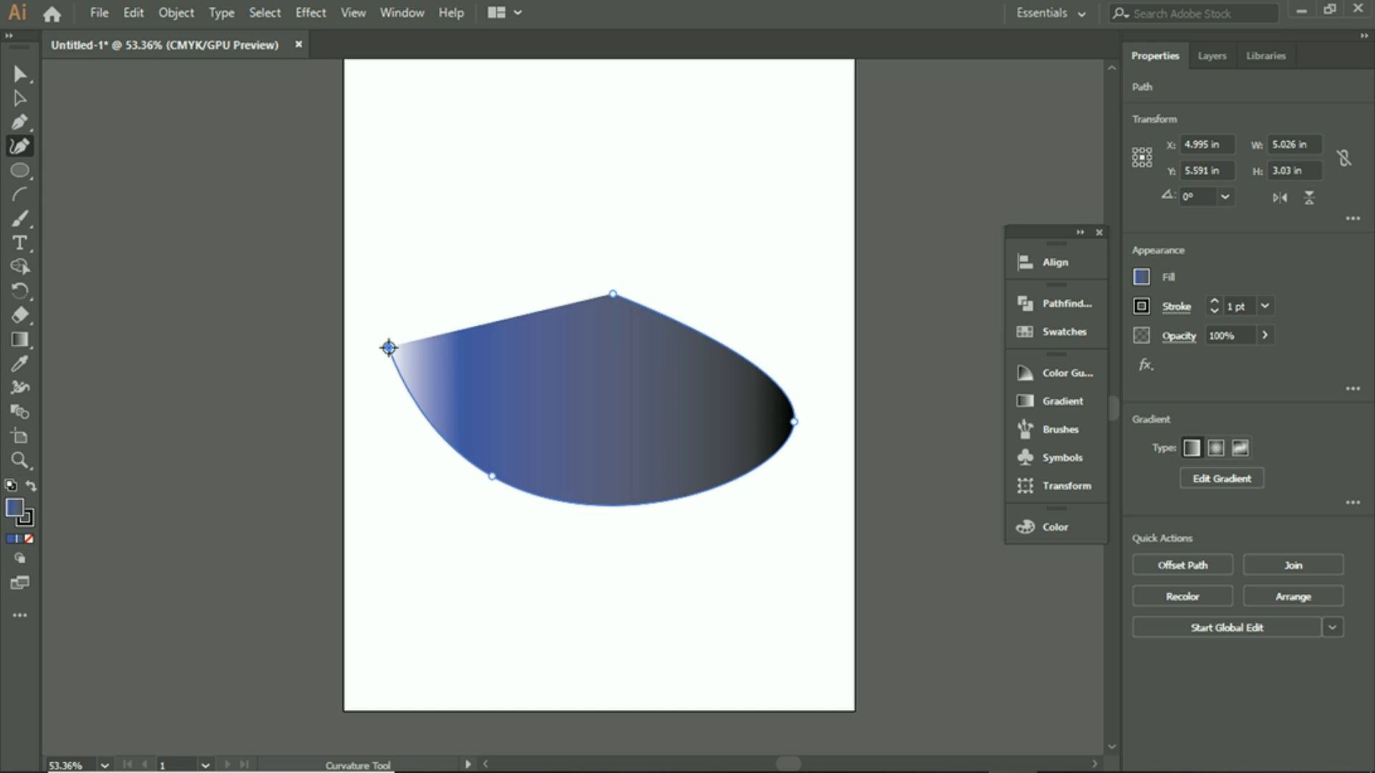
{"action": "left_click", "coordinate": [532, 276]}
{"action": "left_click", "coordinate": [612, 294]}
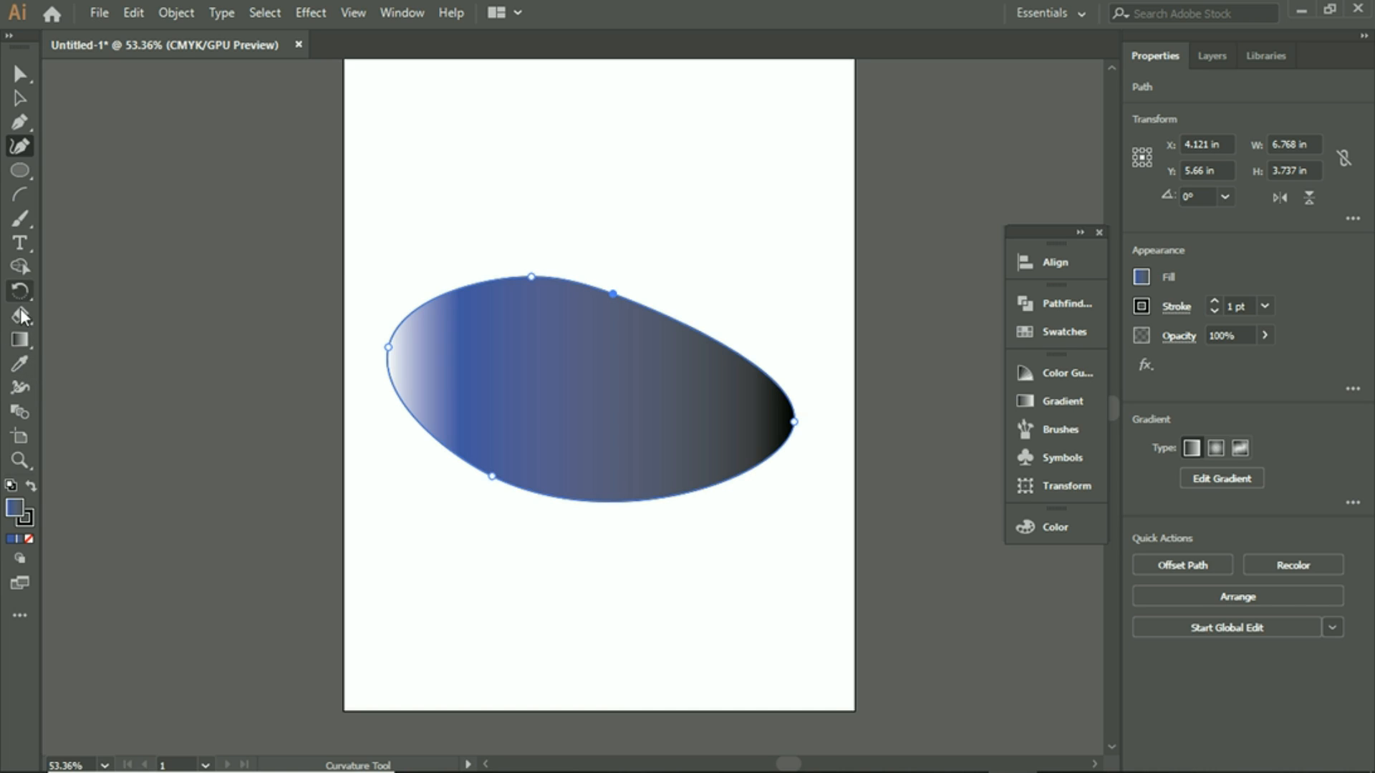
Use the Width tool to widen the stroke on the shape's lower edge to about 2.16 in and narrow it to about 0.28 in
{"action": "left_click", "coordinate": [24, 397]}
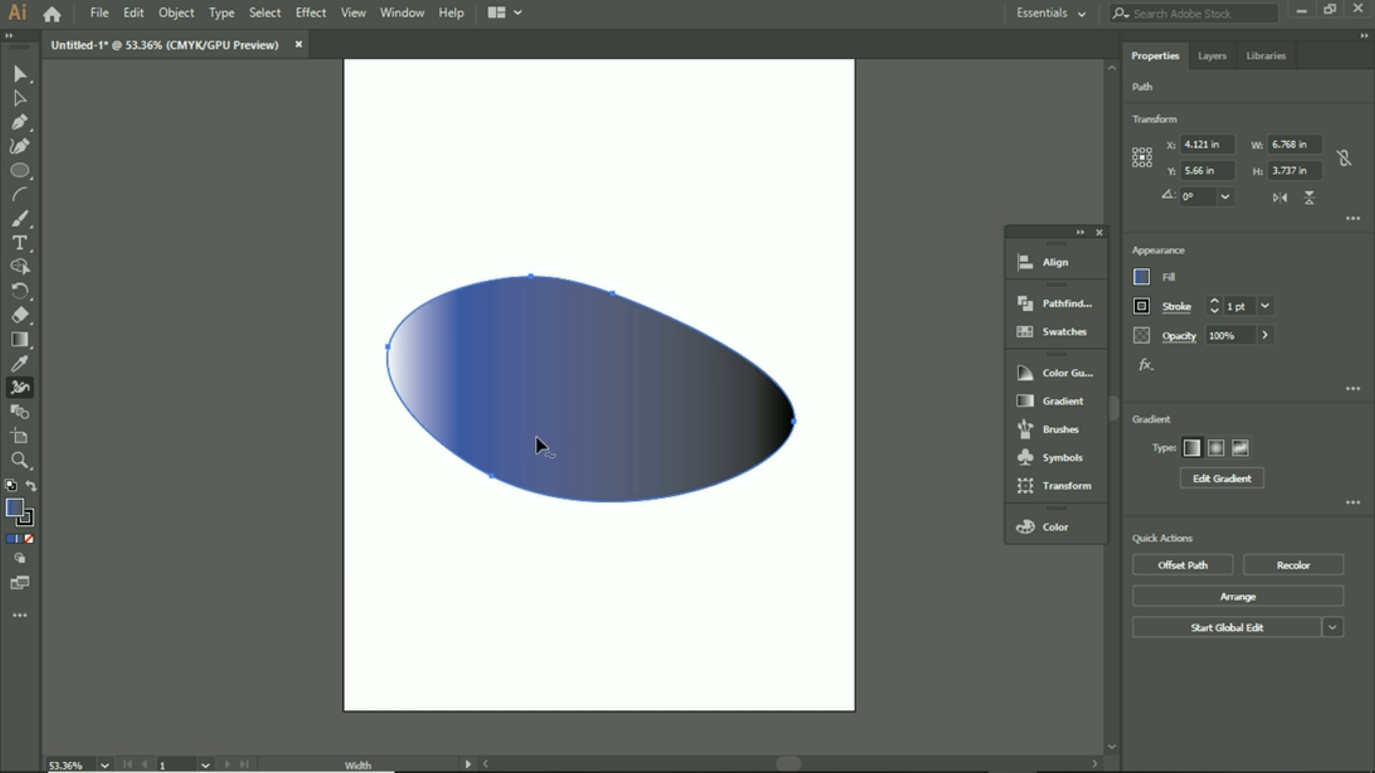
{"action": "left_click_drag", "start_coordinate": [510, 484], "coordinate": [484, 547]}
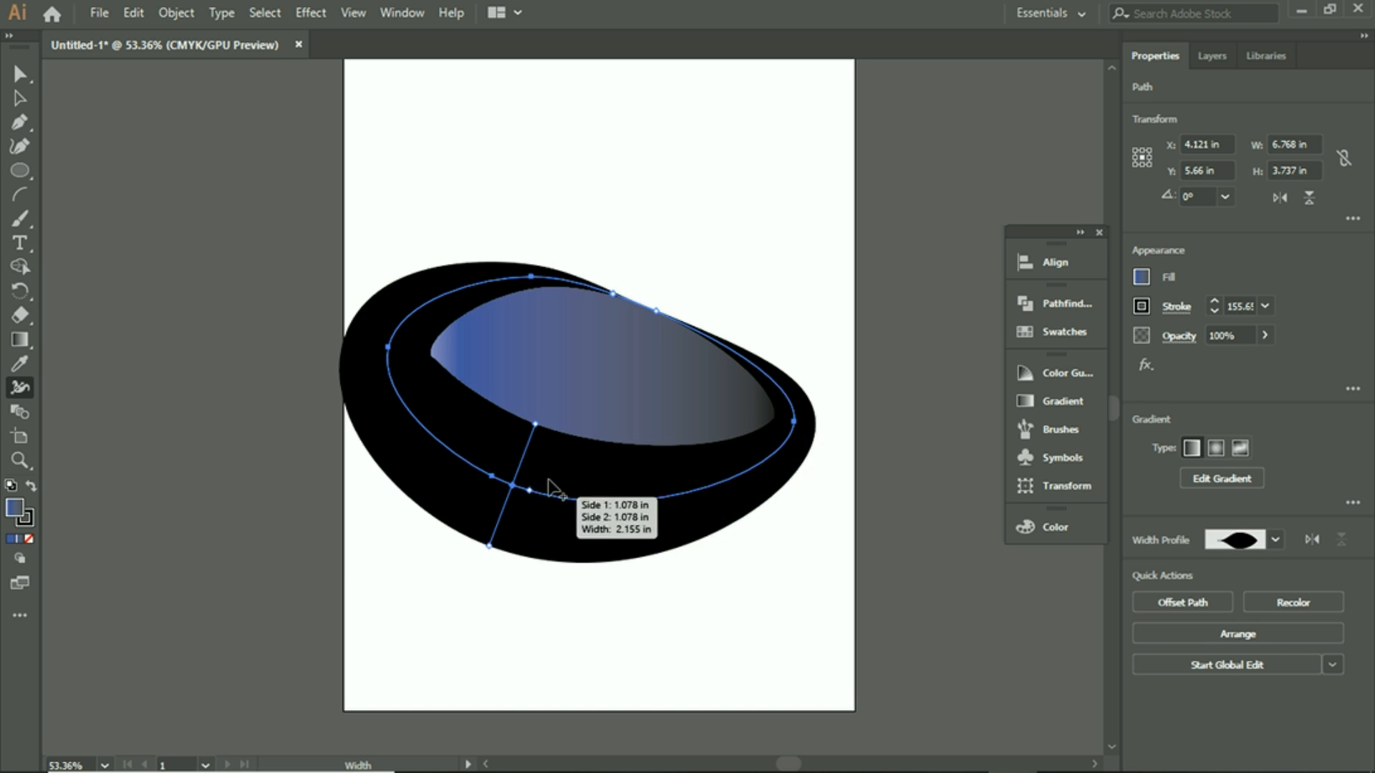
{"action": "mouse_move", "coordinate": [536, 428]}
{"action": "left_mouse_down"}
{"action": "mouse_move", "coordinate": [517, 466]}
{"action": "mouse_move", "coordinate": [525, 490]}
{"action": "left_mouse_up"}
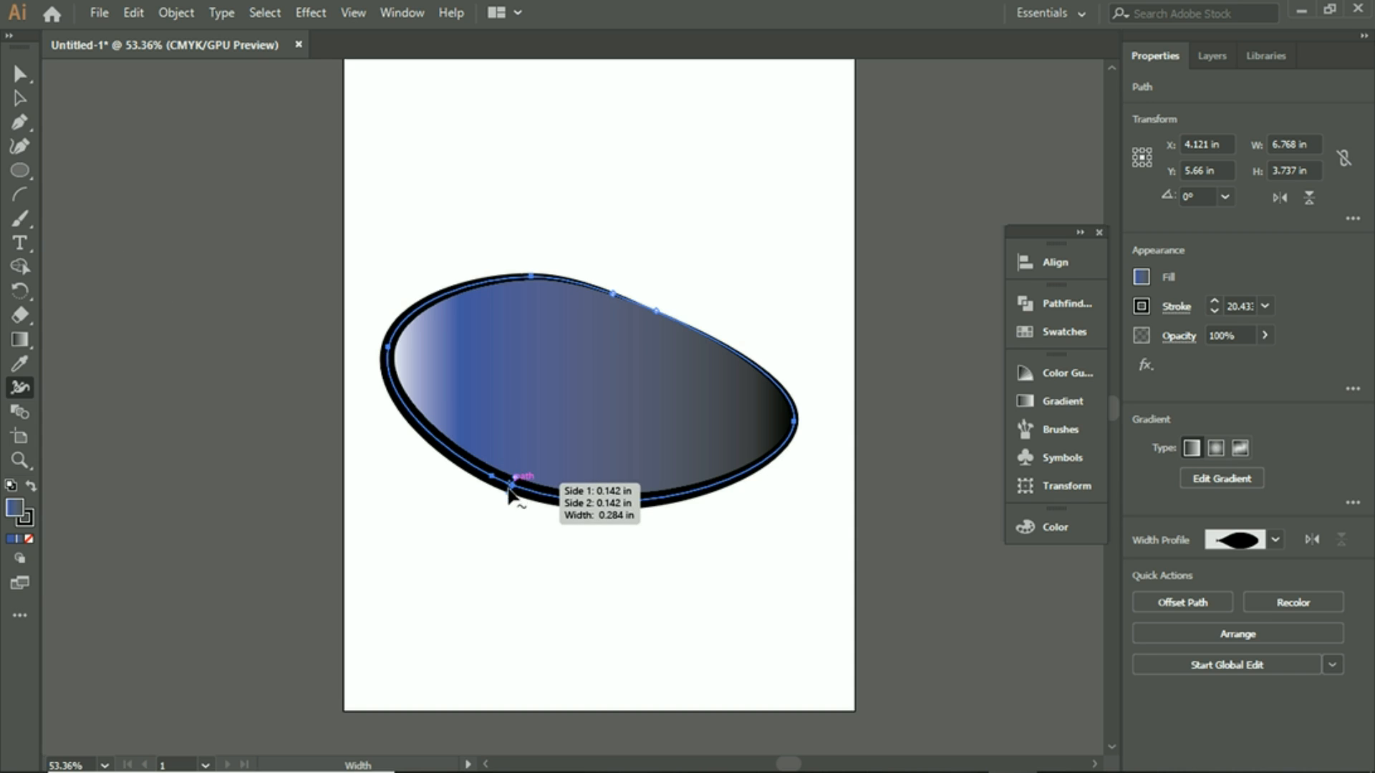
Slide the stroke's width point around the outline to its left side, varying the stroke width, and add a width point at the lower left
{"action": "mouse_move", "coordinate": [513, 493]}
{"action": "left_mouse_down"}
{"action": "mouse_move", "coordinate": [502, 522]}
{"action": "mouse_move", "coordinate": [515, 494]}
{"action": "mouse_move", "coordinate": [713, 488]}
{"action": "mouse_move", "coordinate": [777, 430]}
{"action": "mouse_move", "coordinate": [758, 367]}
{"action": "left_mouse_up"}
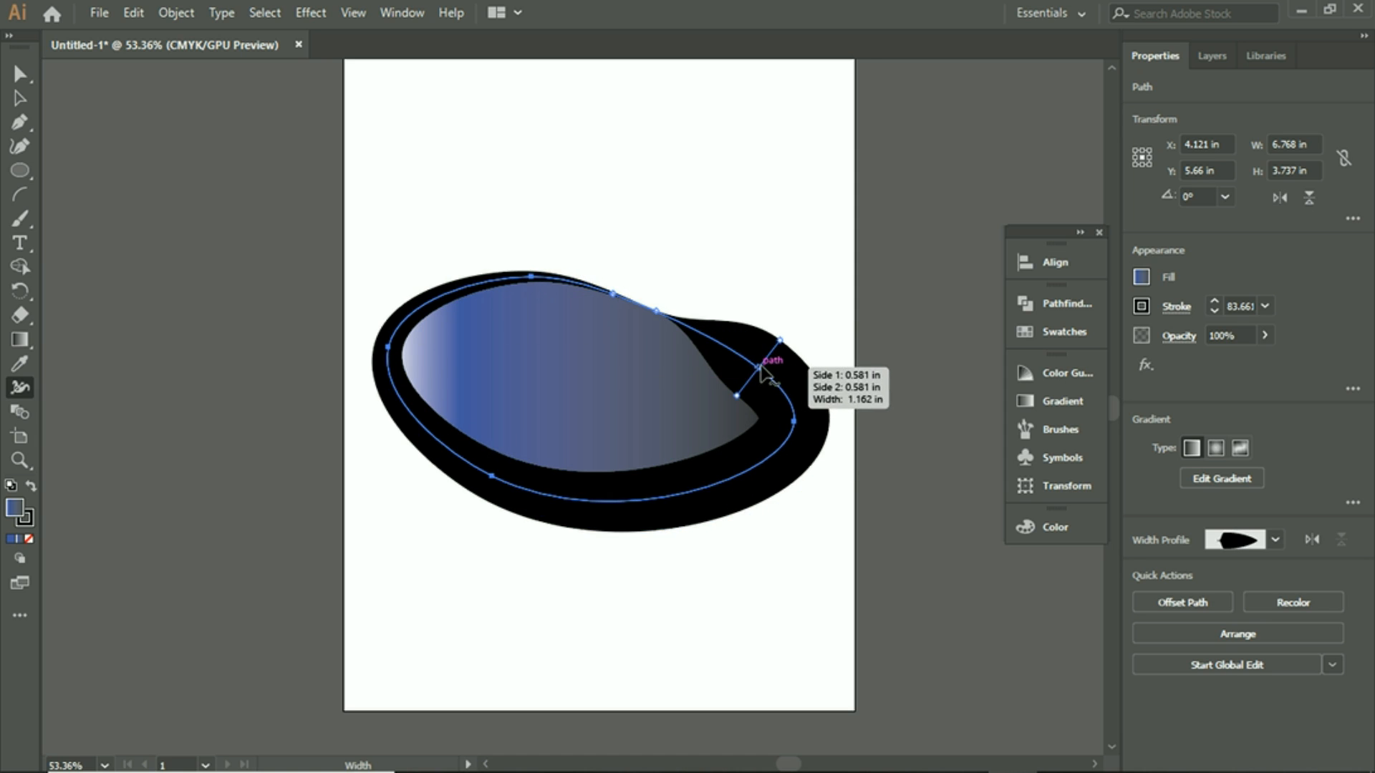
{"action": "mouse_move", "coordinate": [752, 369]}
{"action": "left_mouse_down"}
{"action": "mouse_move", "coordinate": [803, 474]}
{"action": "mouse_move", "coordinate": [569, 502]}
{"action": "mouse_move", "coordinate": [578, 491]}
{"action": "mouse_move", "coordinate": [387, 365]}
{"action": "mouse_move", "coordinate": [453, 281]}
{"action": "mouse_move", "coordinate": [492, 268]}
{"action": "left_mouse_up"}
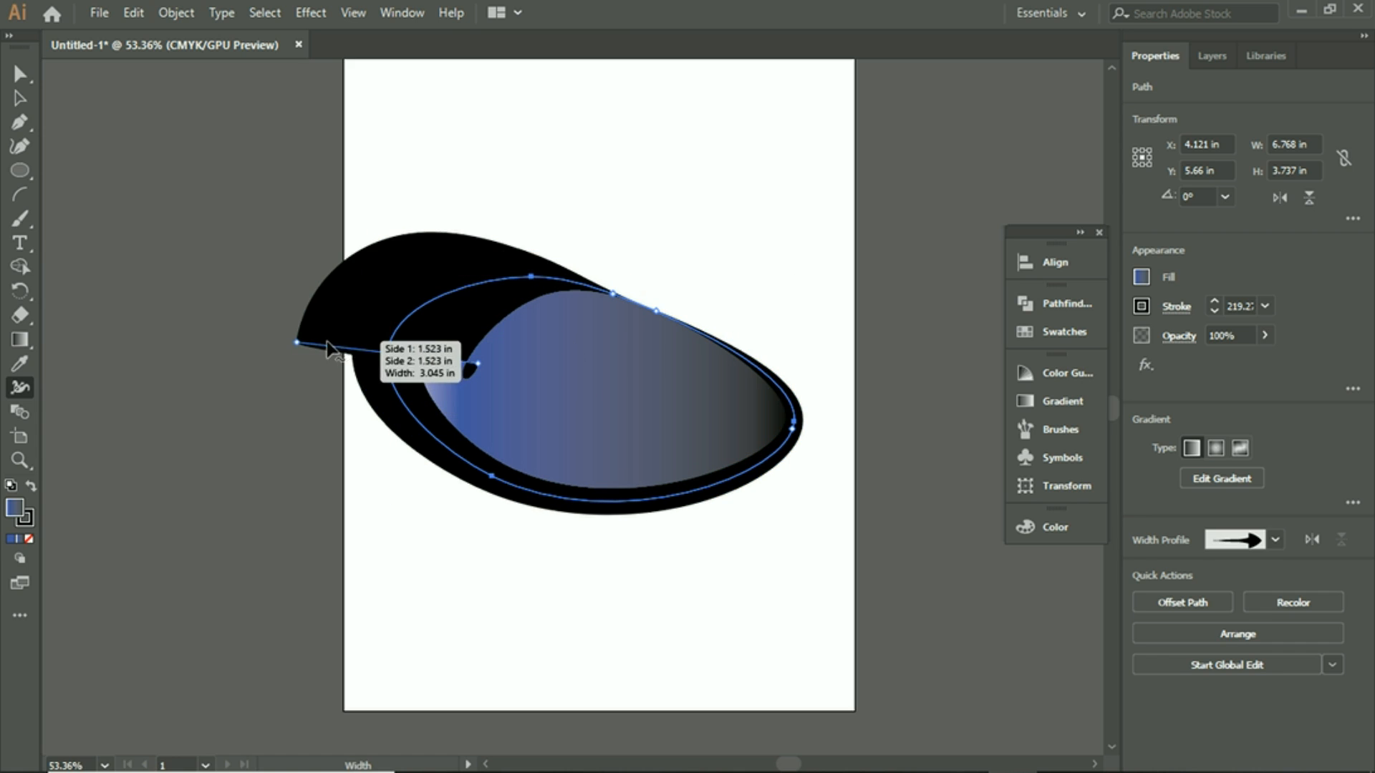
{"action": "mouse_move", "coordinate": [296, 350]}
{"action": "left_mouse_down"}
{"action": "mouse_move", "coordinate": [390, 354]}
{"action": "mouse_move", "coordinate": [386, 376]}
{"action": "mouse_move", "coordinate": [354, 358]}
{"action": "mouse_move", "coordinate": [387, 367]}
{"action": "mouse_move", "coordinate": [390, 426]}
{"action": "mouse_move", "coordinate": [401, 374]}
{"action": "mouse_move", "coordinate": [395, 398]}
{"action": "left_mouse_up"}
{"action": "mouse_move", "coordinate": [478, 468]}
{"action": "left_mouse_down"}
{"action": "mouse_move", "coordinate": [627, 506]}
{"action": "mouse_move", "coordinate": [789, 410]}
{"action": "mouse_move", "coordinate": [732, 468]}
{"action": "mouse_move", "coordinate": [457, 510]}
{"action": "mouse_move", "coordinate": [479, 470]}
{"action": "left_mouse_up"}
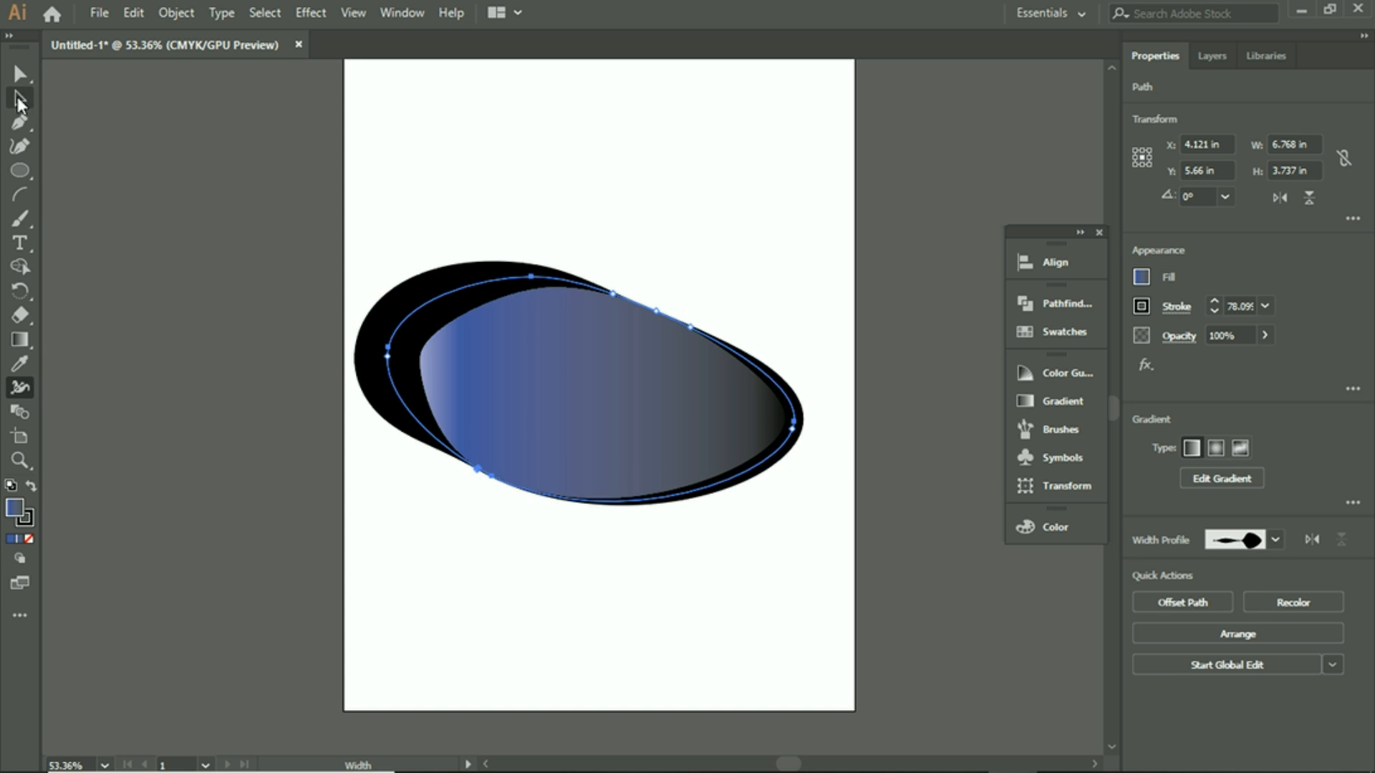
Delete the curved shape to clear the artboard
{"action": "key", "text": "v"}
{"action": "key", "text": "Delete"}
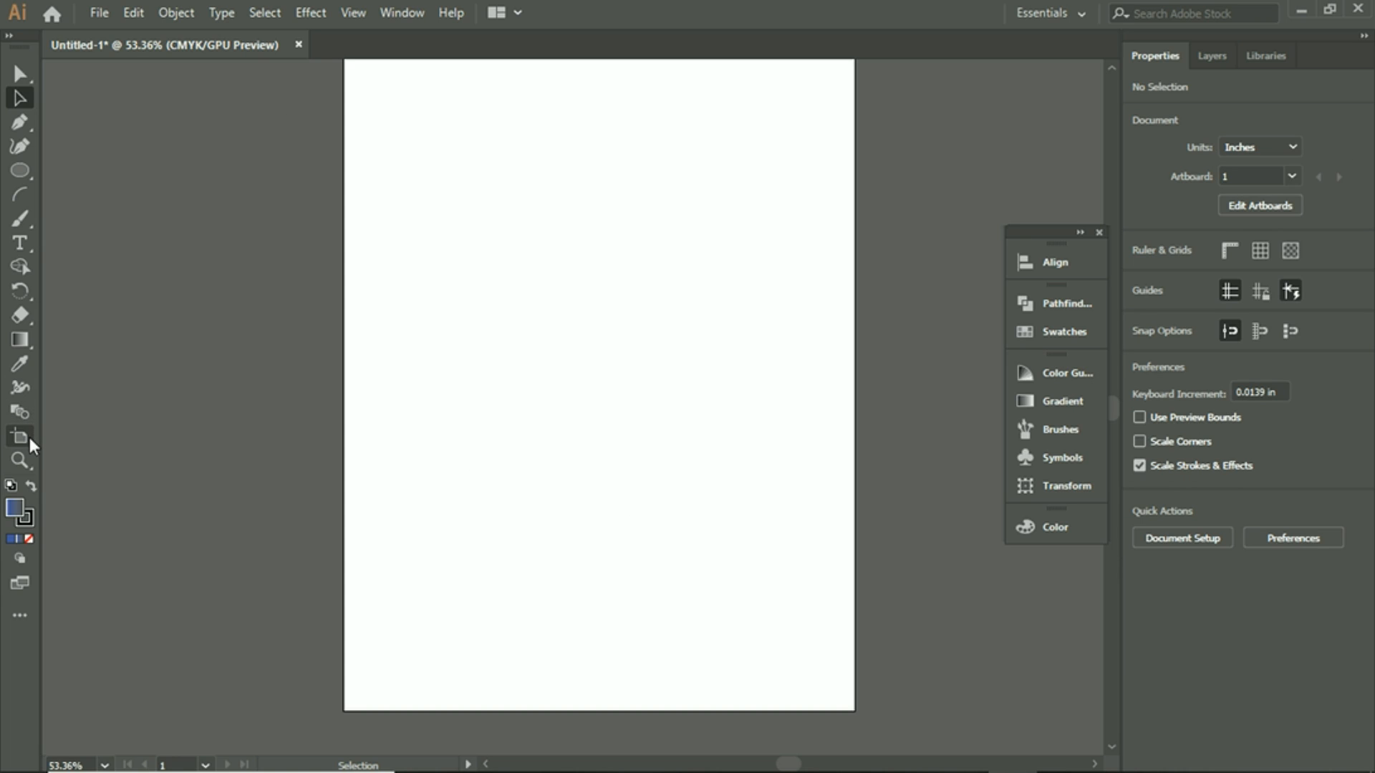
Swap the fill and stroke colors back and forth several times, finishing with the blue gradient as fill and black as stroke
{"action": "left_click", "coordinate": [32, 489]}
{"action": "left_click", "coordinate": [33, 488]}
{"action": "left_click", "coordinate": [33, 488]}
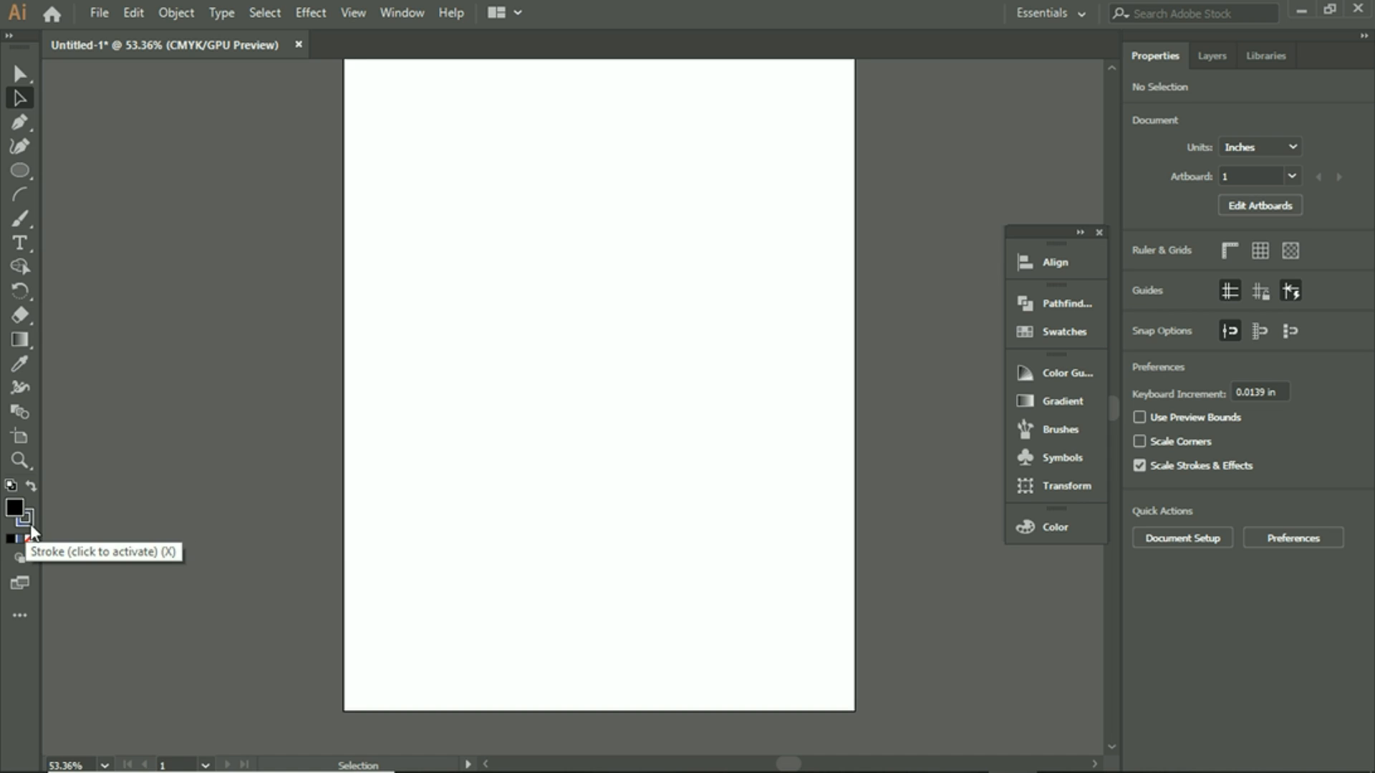
{"action": "left_click", "coordinate": [31, 488]}
{"action": "left_click", "coordinate": [31, 489]}
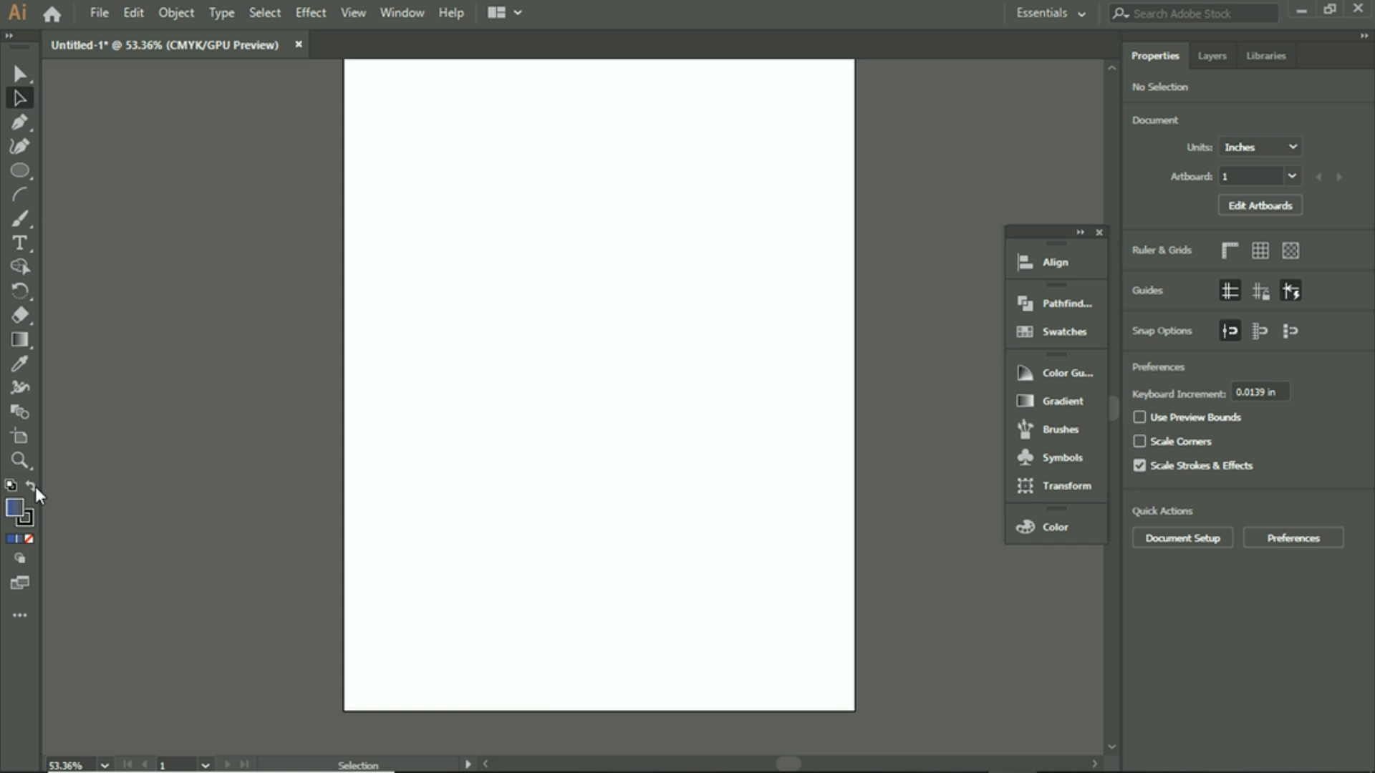
{"action": "left_click", "coordinate": [31, 488]}
{"action": "left_click", "coordinate": [31, 488]}
{"action": "left_click", "coordinate": [34, 486]}
Move Artboard 1 slightly up and to the right with the Artboard tool, to about X 4.77 in, Y 5.25 in
{"action": "left_click", "coordinate": [22, 434]}
{"action": "scroll", "coordinate": [382, 233], "scroll_direction": "up", "scroll_amount": 1}
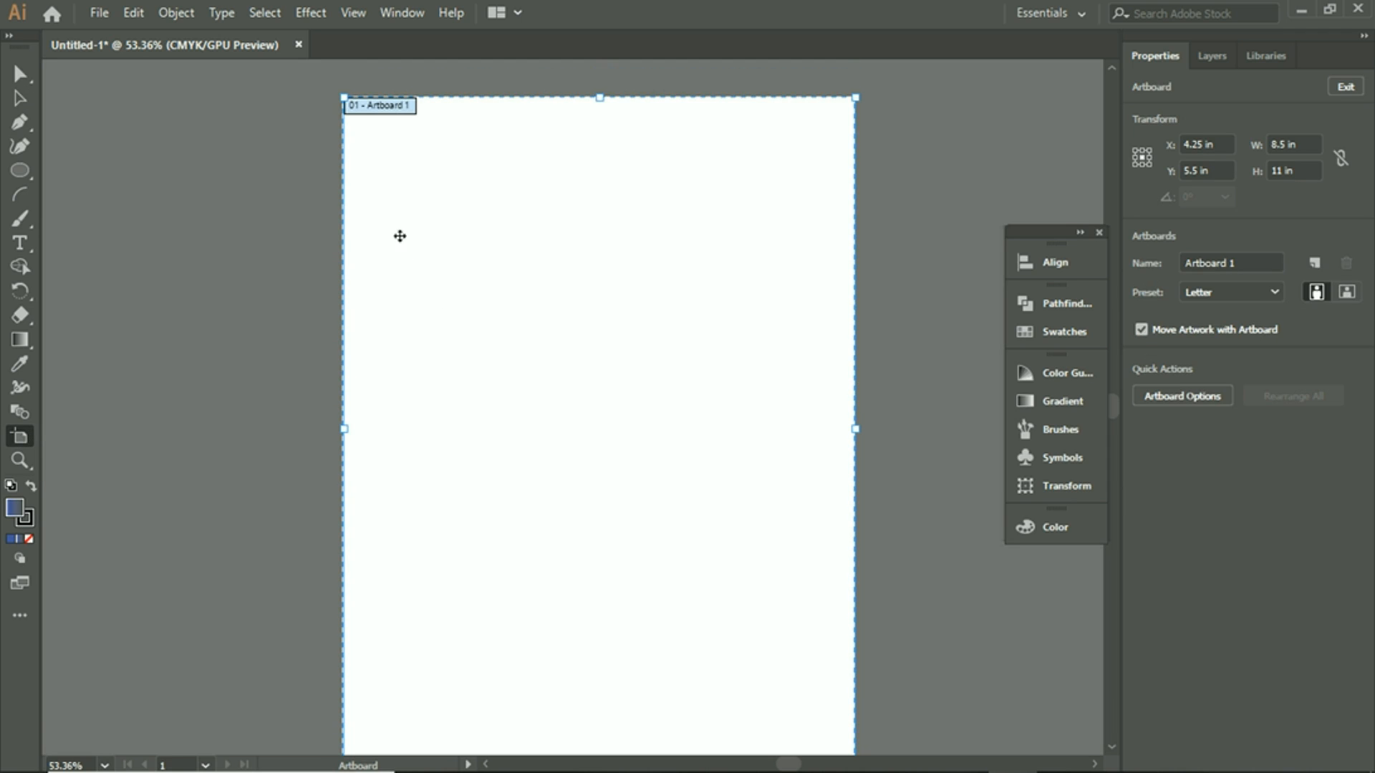
{"action": "left_click_drag", "start_coordinate": [377, 109], "coordinate": [405, 96]}
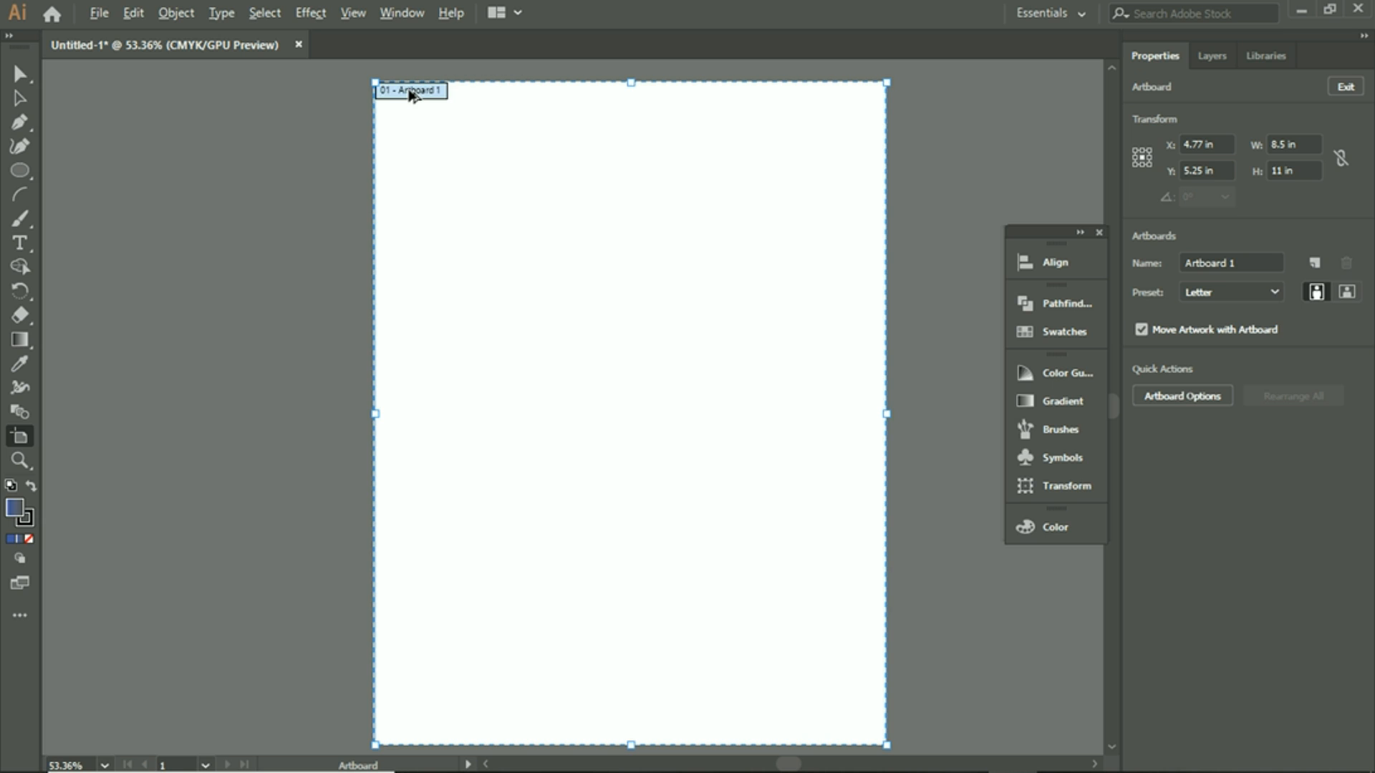
Duplicate Artboard 1 to its left and shift the copy farther left to about X -3.35 in
{"action": "left_click_drag", "start_coordinate": [410, 95], "coordinate": [63, 98]}
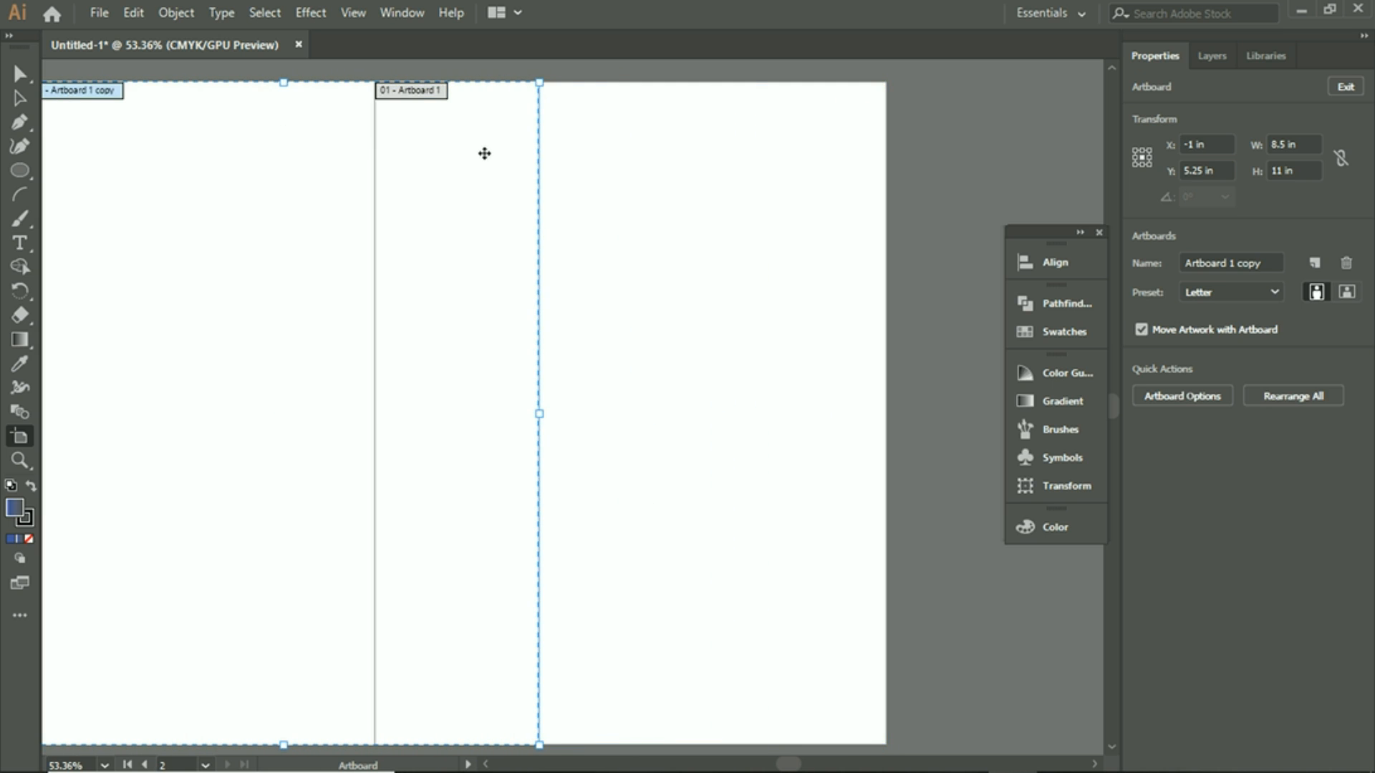
{"action": "left_click_drag", "start_coordinate": [785, 765], "coordinate": [776, 764]}
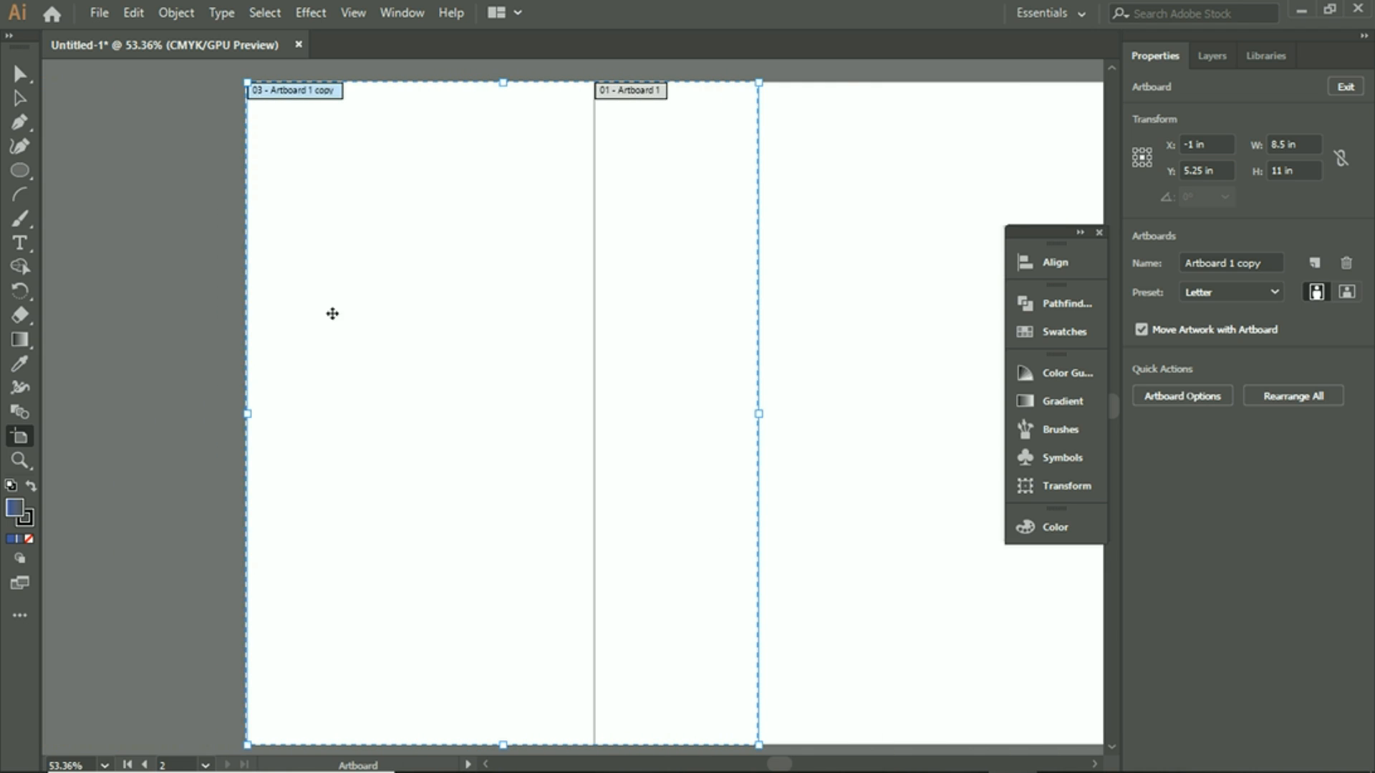
{"action": "left_click_drag", "start_coordinate": [305, 95], "coordinate": [164, 96]}
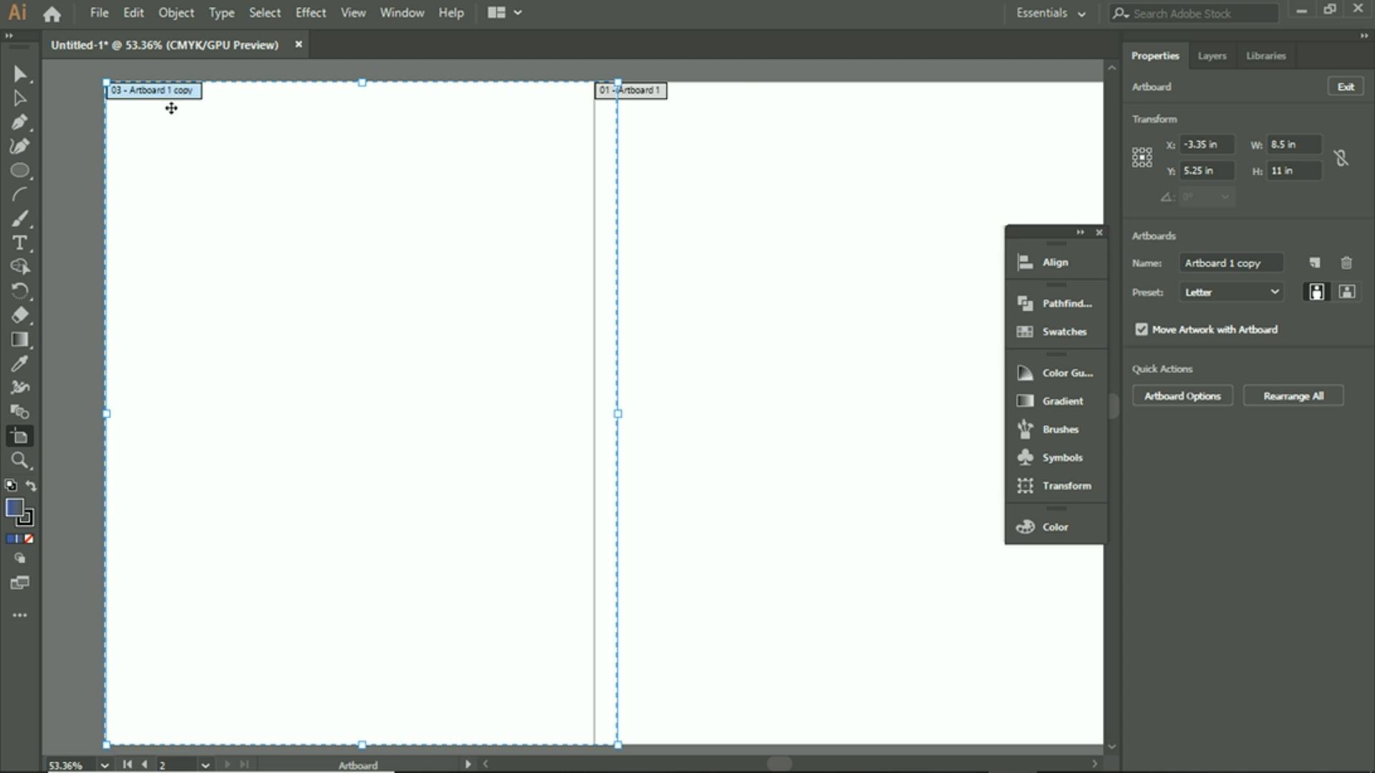
Delete the artboard copy and reposition Artboard 1 at about X 3.03 in, Y 5.58 in
{"action": "key", "text": "Delete"}
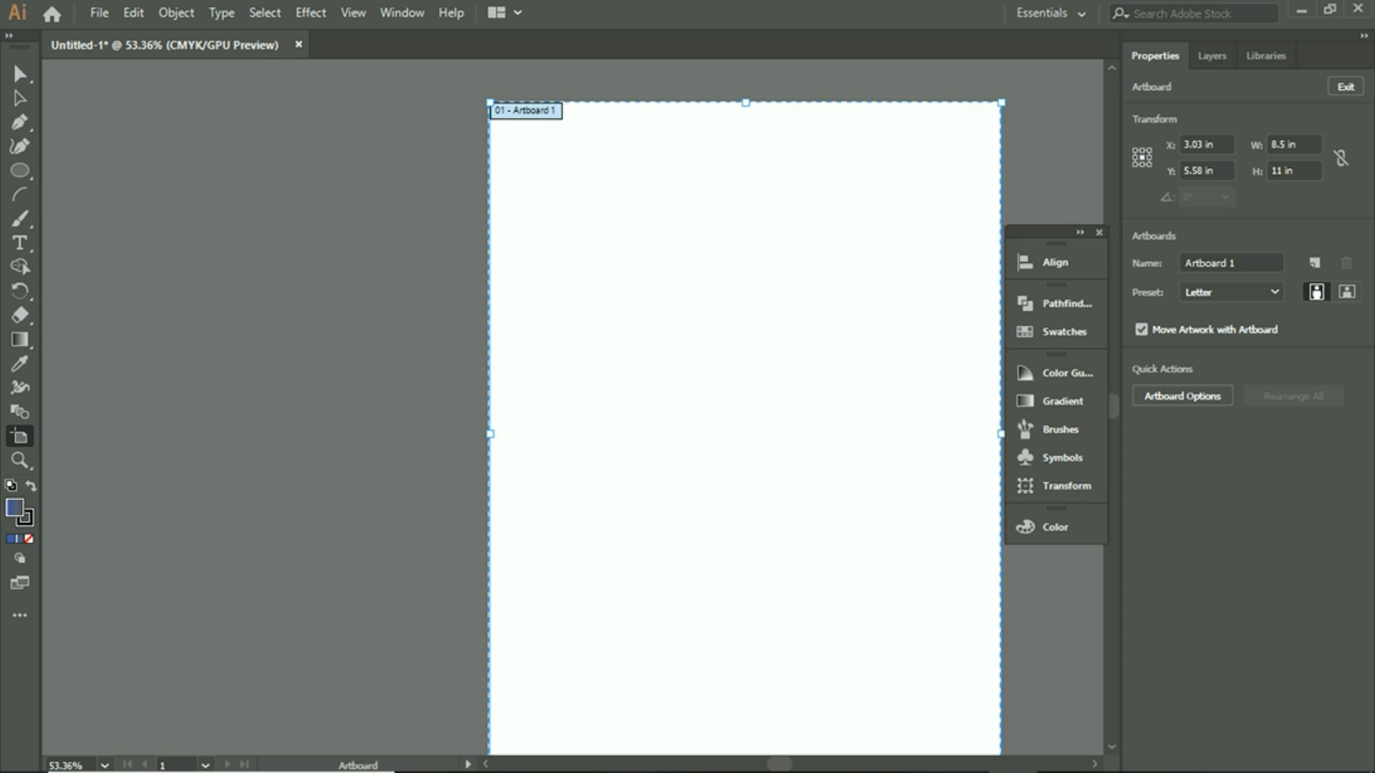
{"action": "left_click_drag", "start_coordinate": [768, 764], "coordinate": [775, 764]}
{"action": "scroll", "coordinate": [530, 430], "scroll_direction": "down", "scroll_amount": 1}
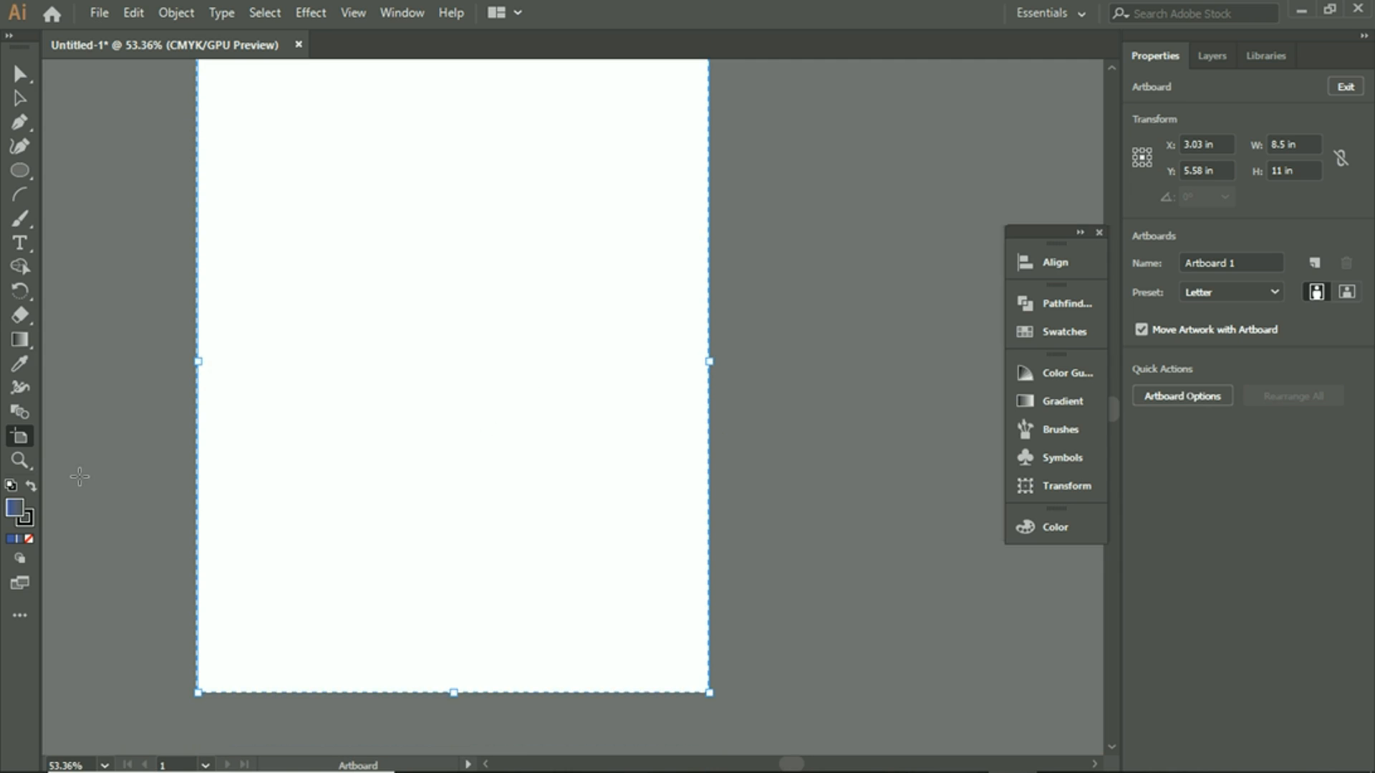
Try the Zoom tool and zoom the artboard view out and in repeatedly, finishing at 50% magnification
{"action": "left_click", "coordinate": [20, 461]}
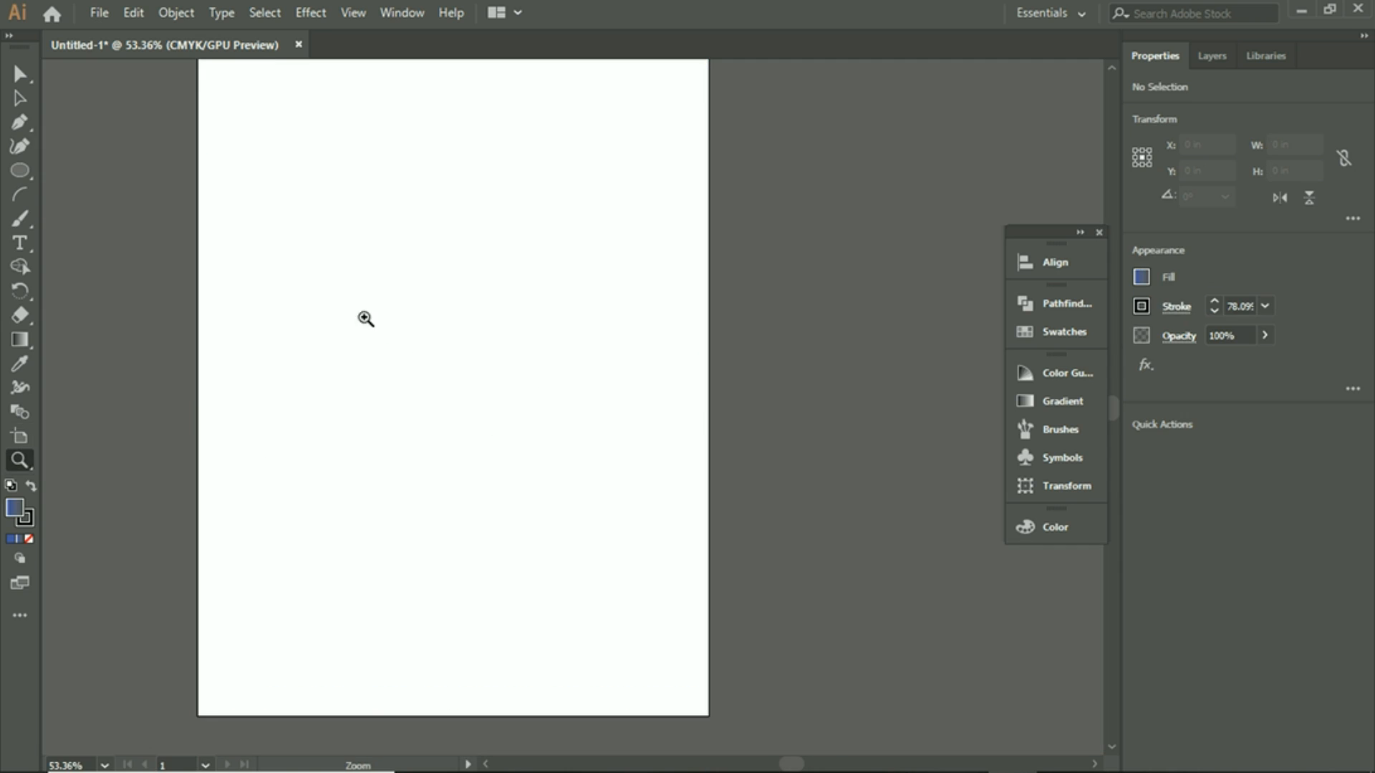
{"action": "left_click_drag", "start_coordinate": [293, 267], "coordinate": [387, 224]}
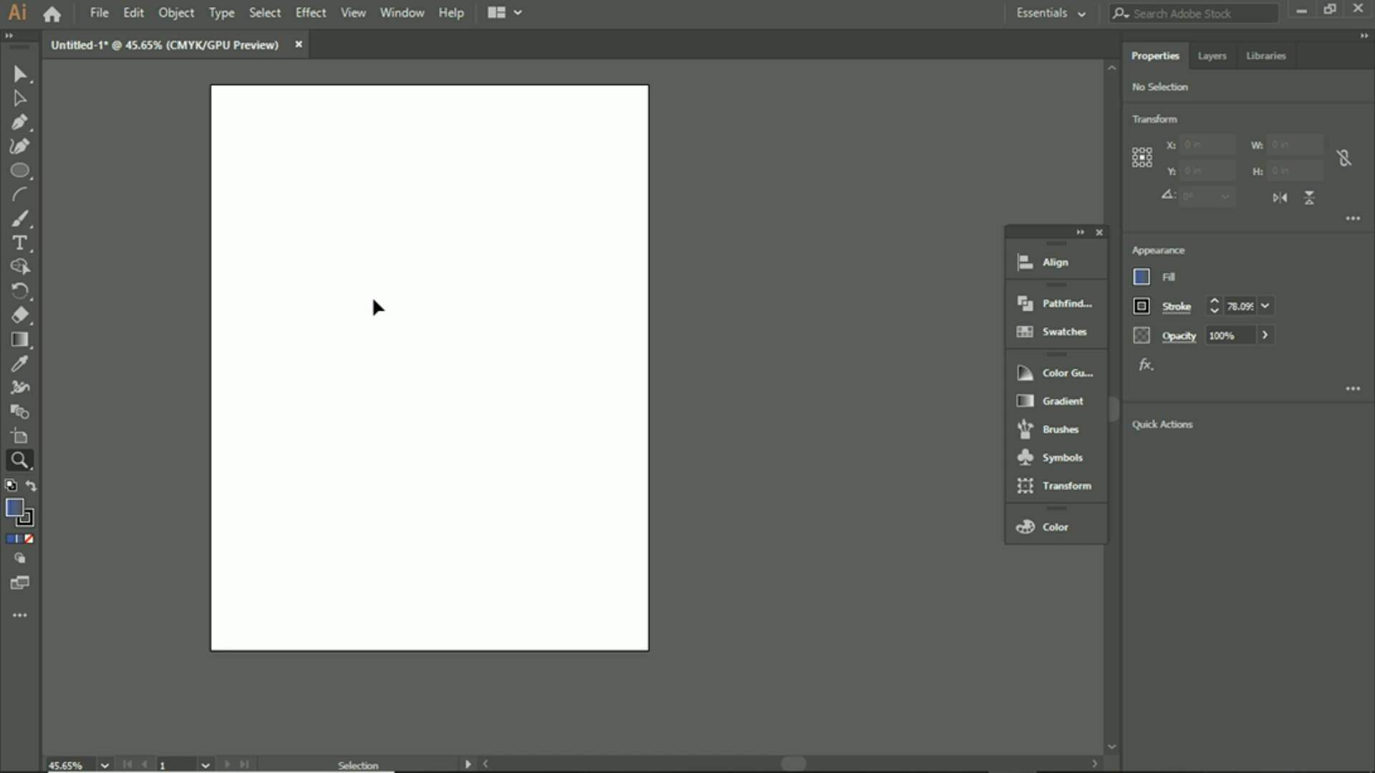
{"action": "key", "text": "ctrl+minus"}
{"action": "key", "text": "ctrl+minus"}
{"action": "key", "text": "ctrl+minus"}
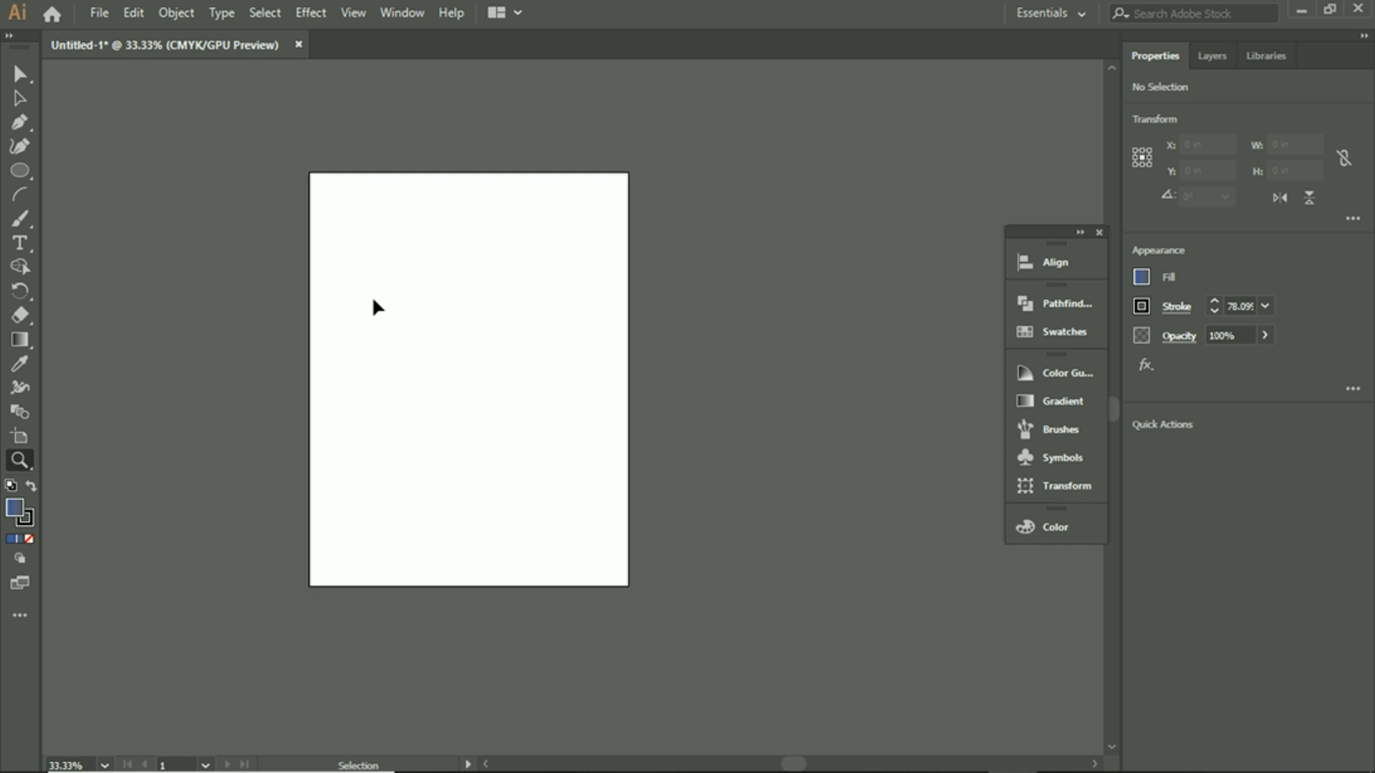
{"action": "key", "text": "ctrl+minus"}
{"action": "key", "text": "ctrl+minus"}
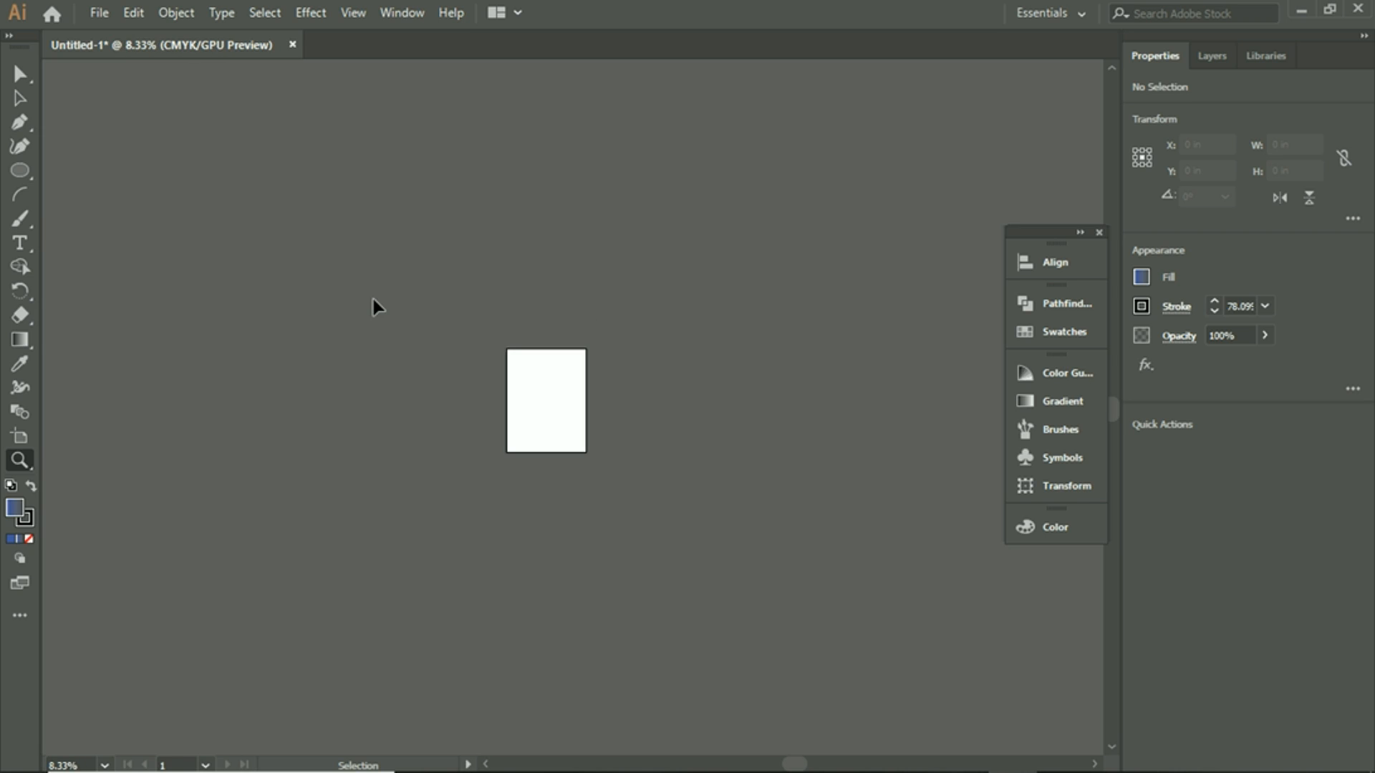
{"action": "key", "text": "ctrl+plus"}
{"action": "key", "text": "ctrl+plus"}
{"action": "key", "text": "ctrl+plus"}
{"action": "key", "text": "ctrl+plus"}
{"action": "key", "text": "ctrl+plus"}
{"action": "key", "text": "ctrl+plus"}
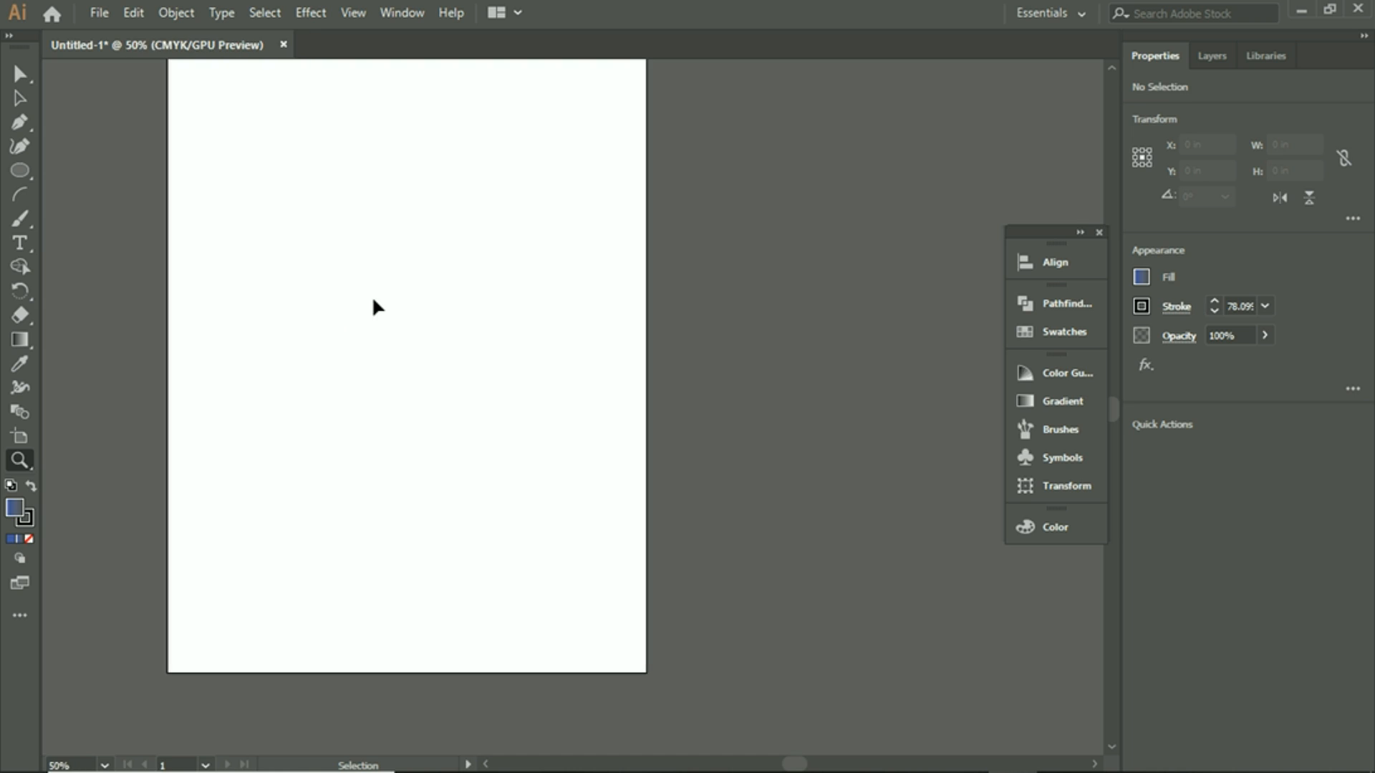
{"action": "key", "text": "ctrl+minus"}
{"action": "key", "text": "ctrl+minus"}
{"action": "key", "text": "ctrl+minus"}
{"action": "key", "text": "ctrl+minus"}
{"action": "key", "text": "ctrl+minus"}
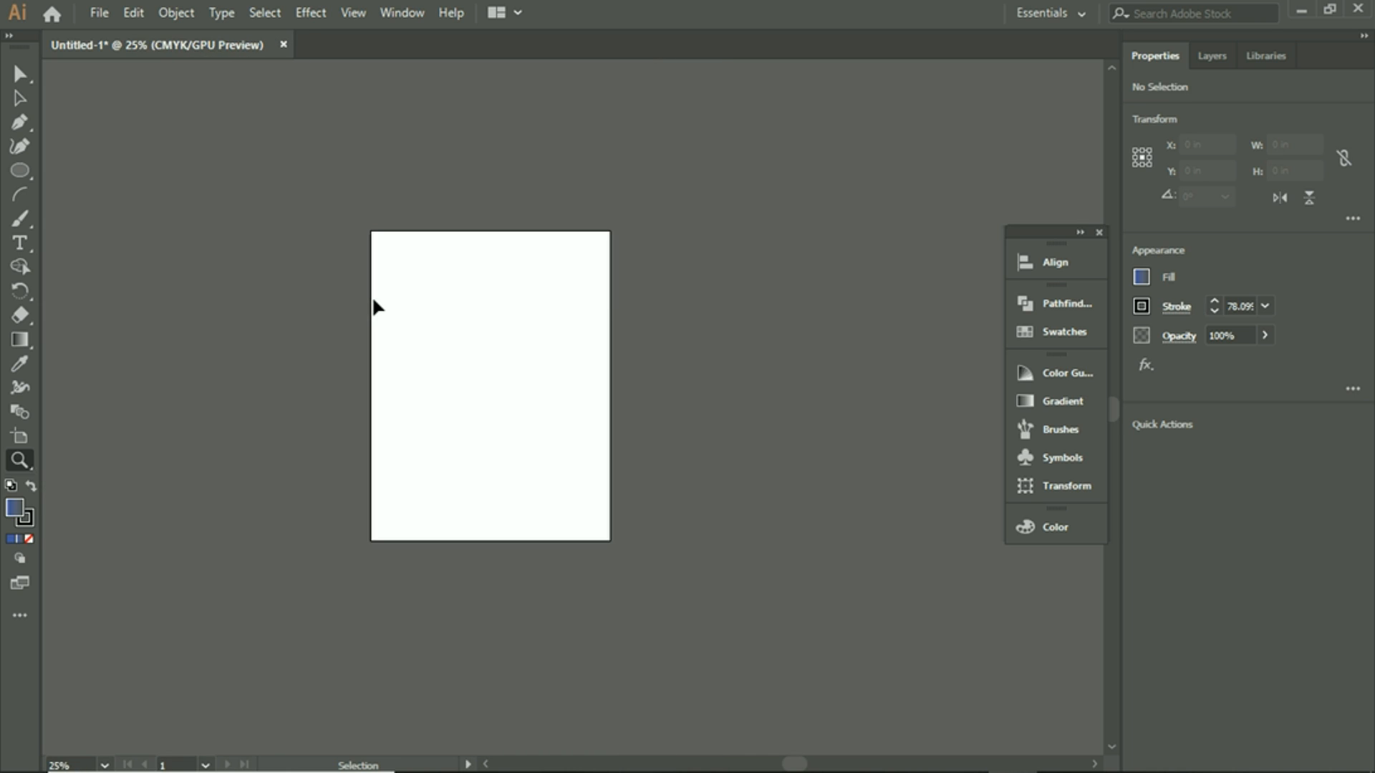
{"action": "key", "text": "ctrl+plus"}
{"action": "key", "text": "ctrl+plus"}
{"action": "key", "text": "ctrl+plus"}
{"action": "key", "text": "ctrl+plus"}
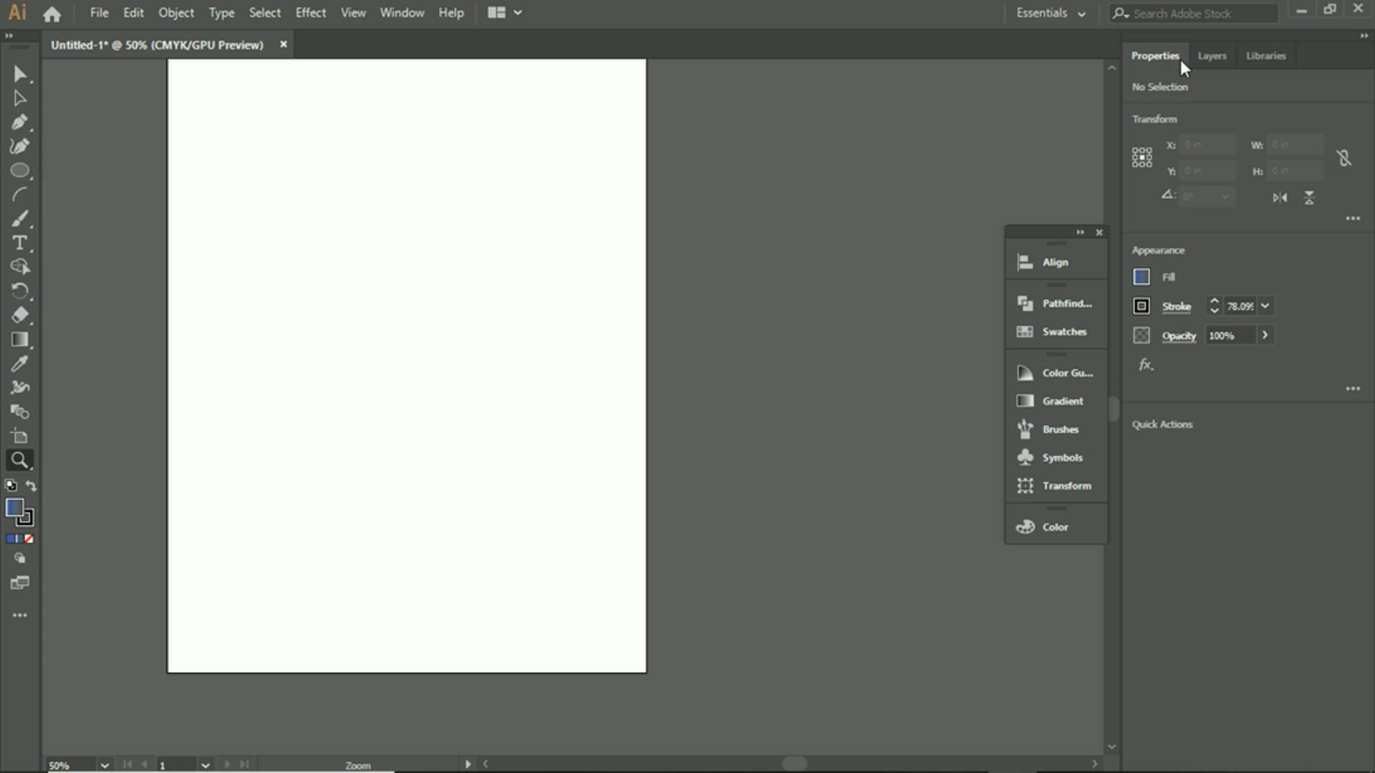
Create a new layer above Layer 1 and draw a large ellipse on Layer 1 in the upper half of the artboard
{"action": "left_click", "coordinate": [1204, 57]}
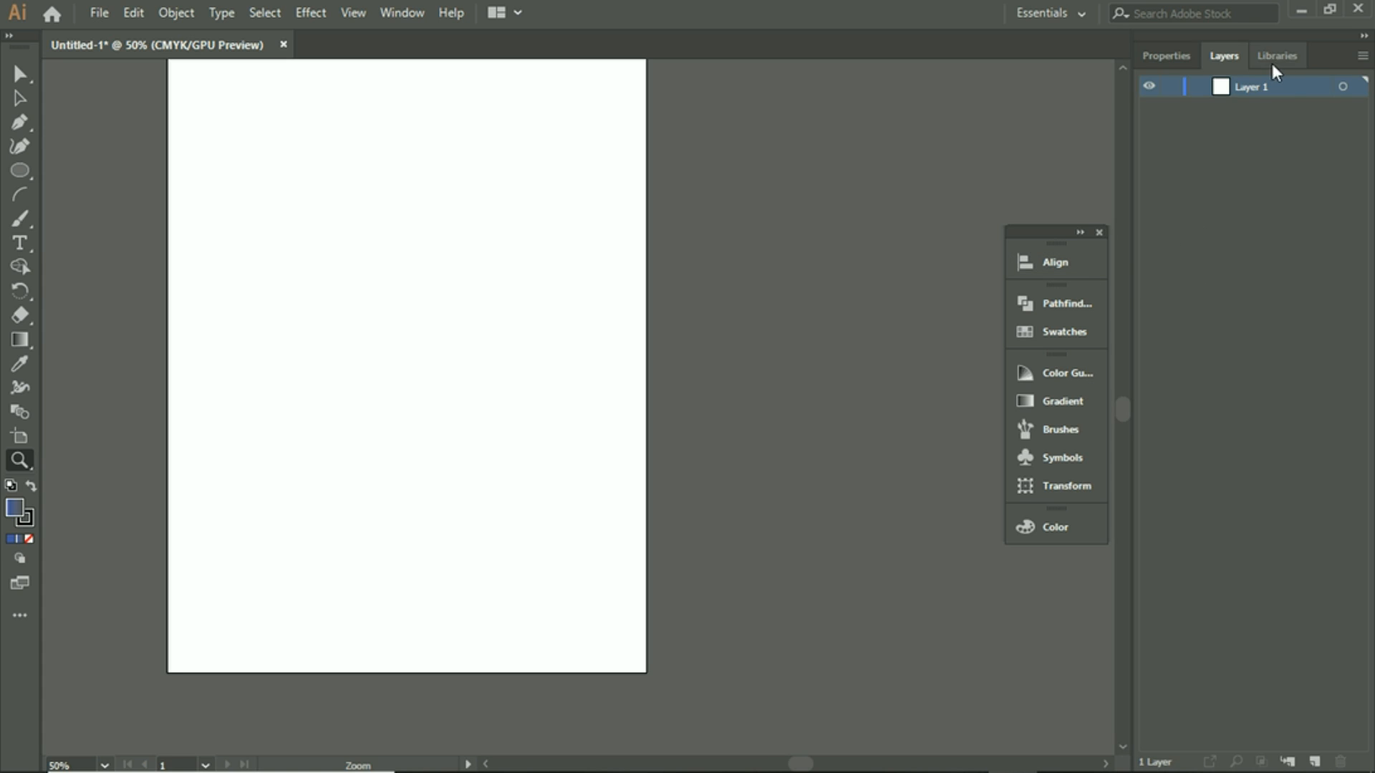
{"action": "left_click", "coordinate": [1315, 762]}
{"action": "left_click", "coordinate": [19, 169]}
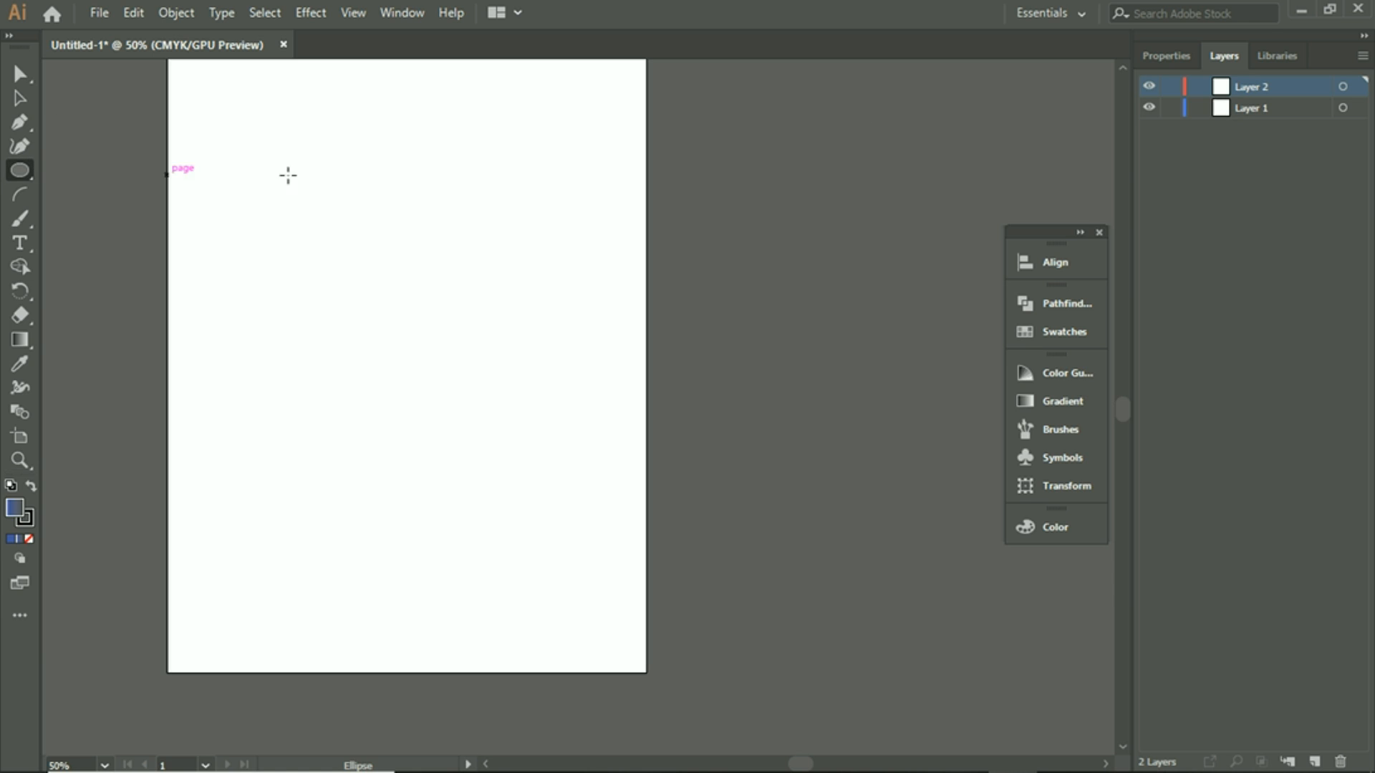
{"action": "left_click", "coordinate": [1266, 108]}
{"action": "left_click_drag", "start_coordinate": [206, 160], "coordinate": [491, 397]}
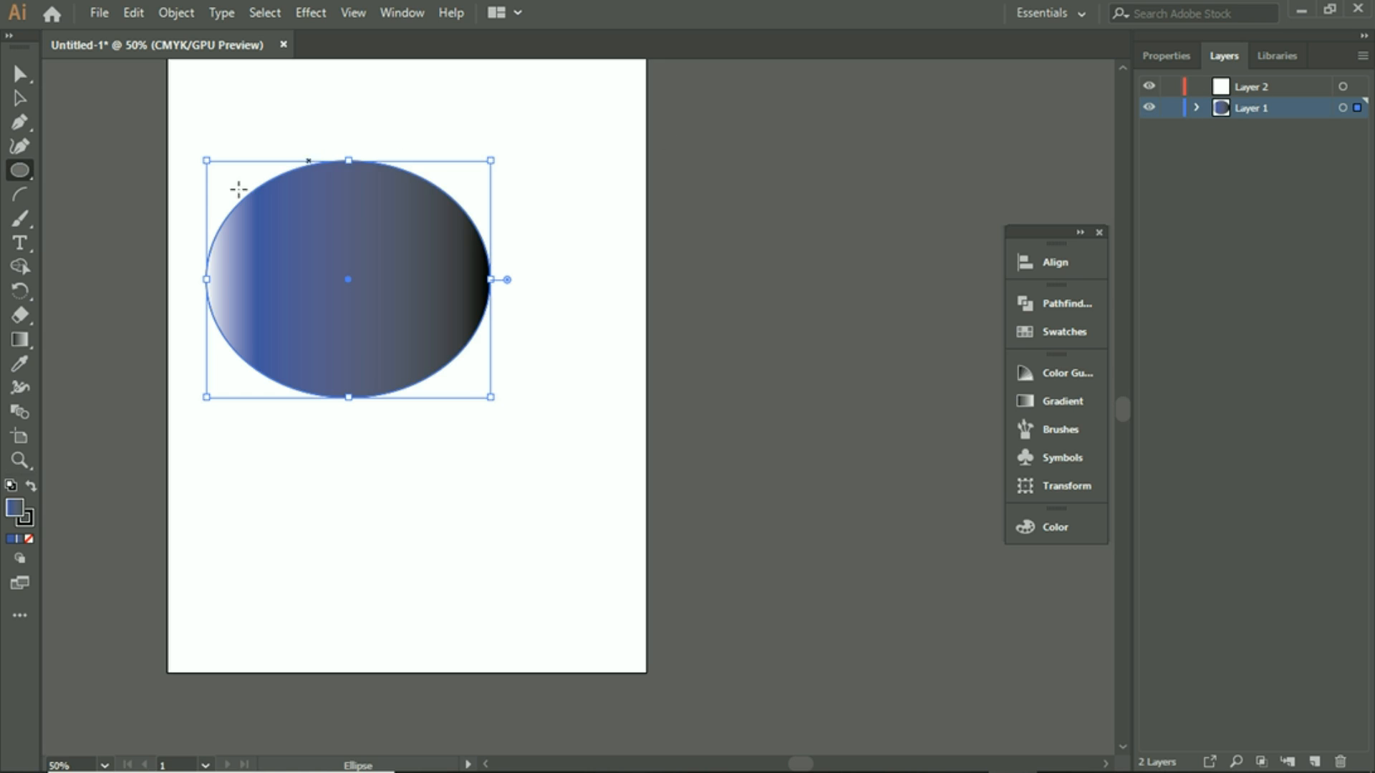
Lock Layer 1 and make Layer 2 the active layer
{"action": "left_click", "coordinate": [19, 99]}
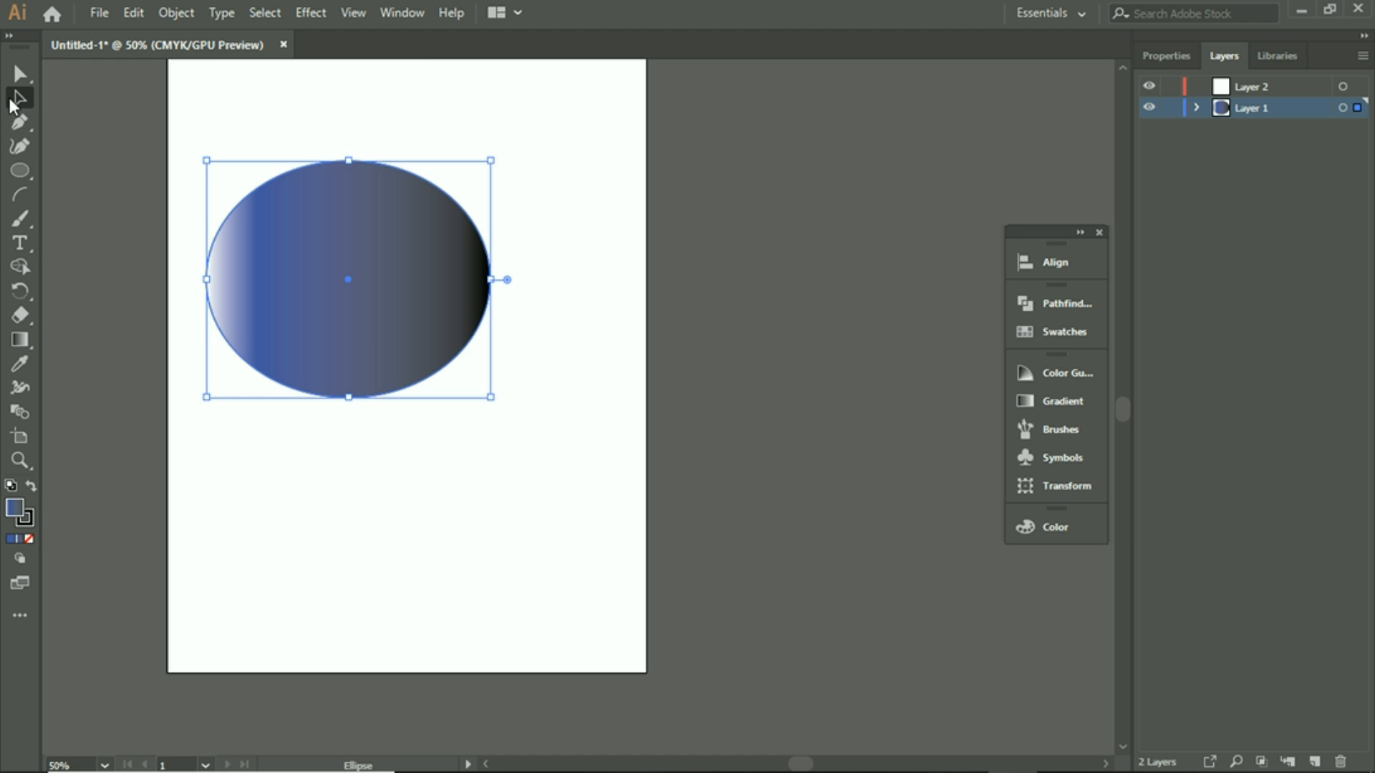
{"action": "left_click", "coordinate": [1172, 108]}
{"action": "left_click", "coordinate": [1233, 84]}
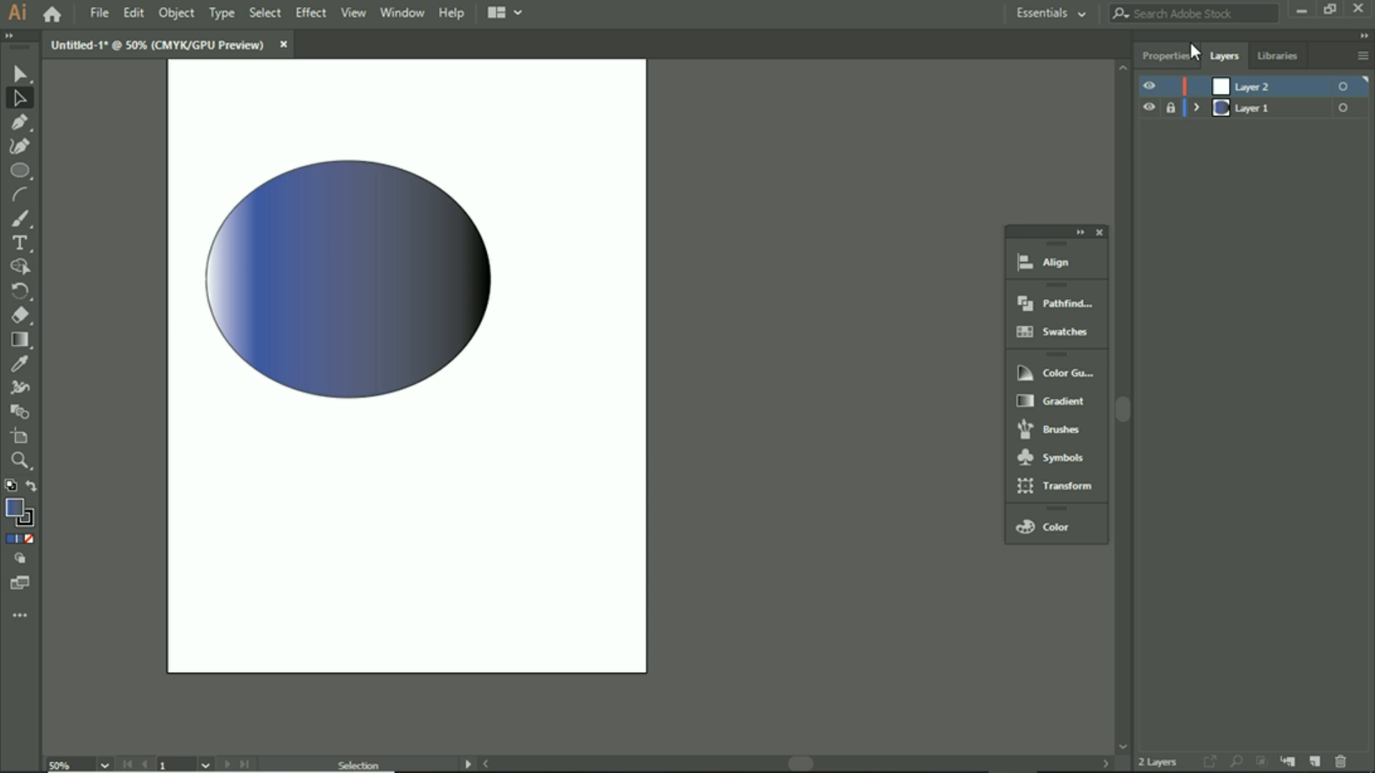
Unlock Layer 1 and select the gradient ellipse on the artboard
{"action": "left_click", "coordinate": [1172, 108]}
{"action": "left_click", "coordinate": [328, 261]}
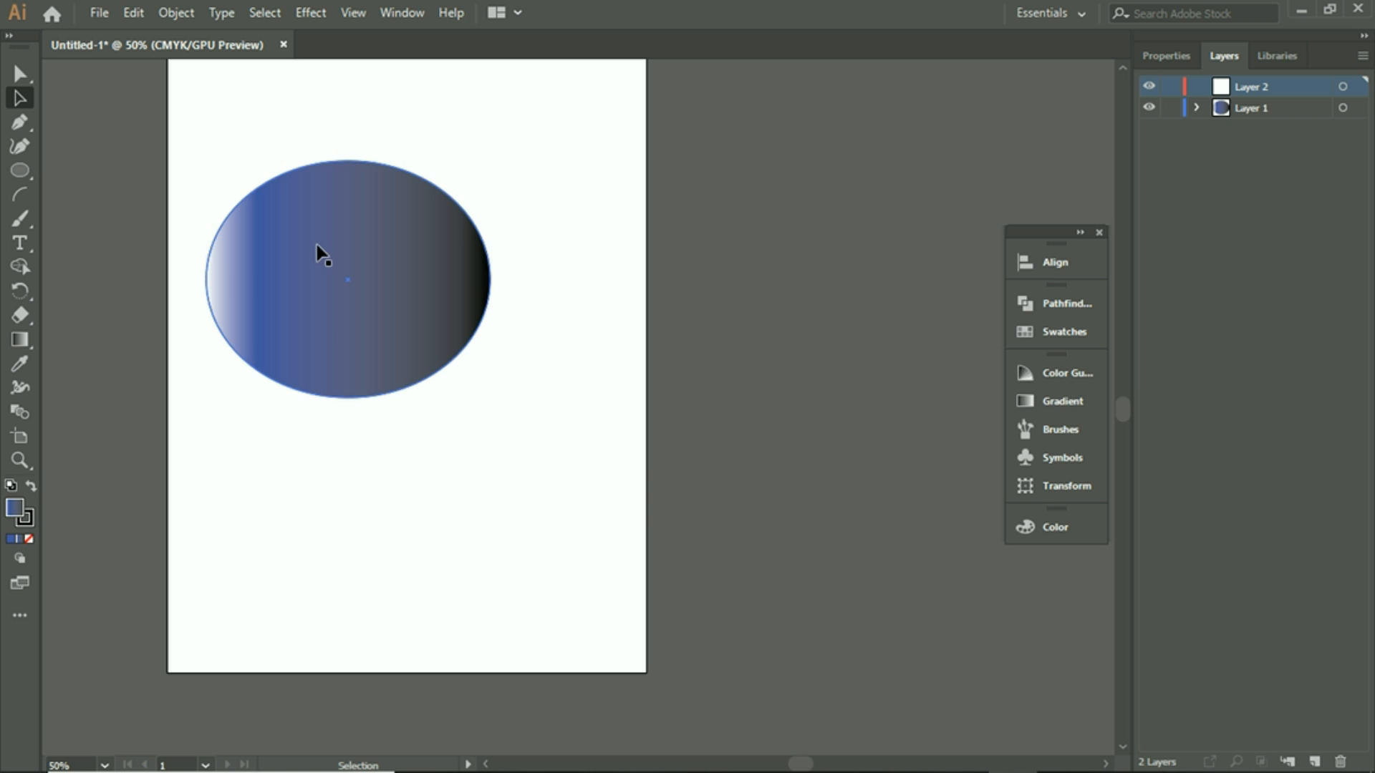
{"action": "left_click", "coordinate": [460, 272]}
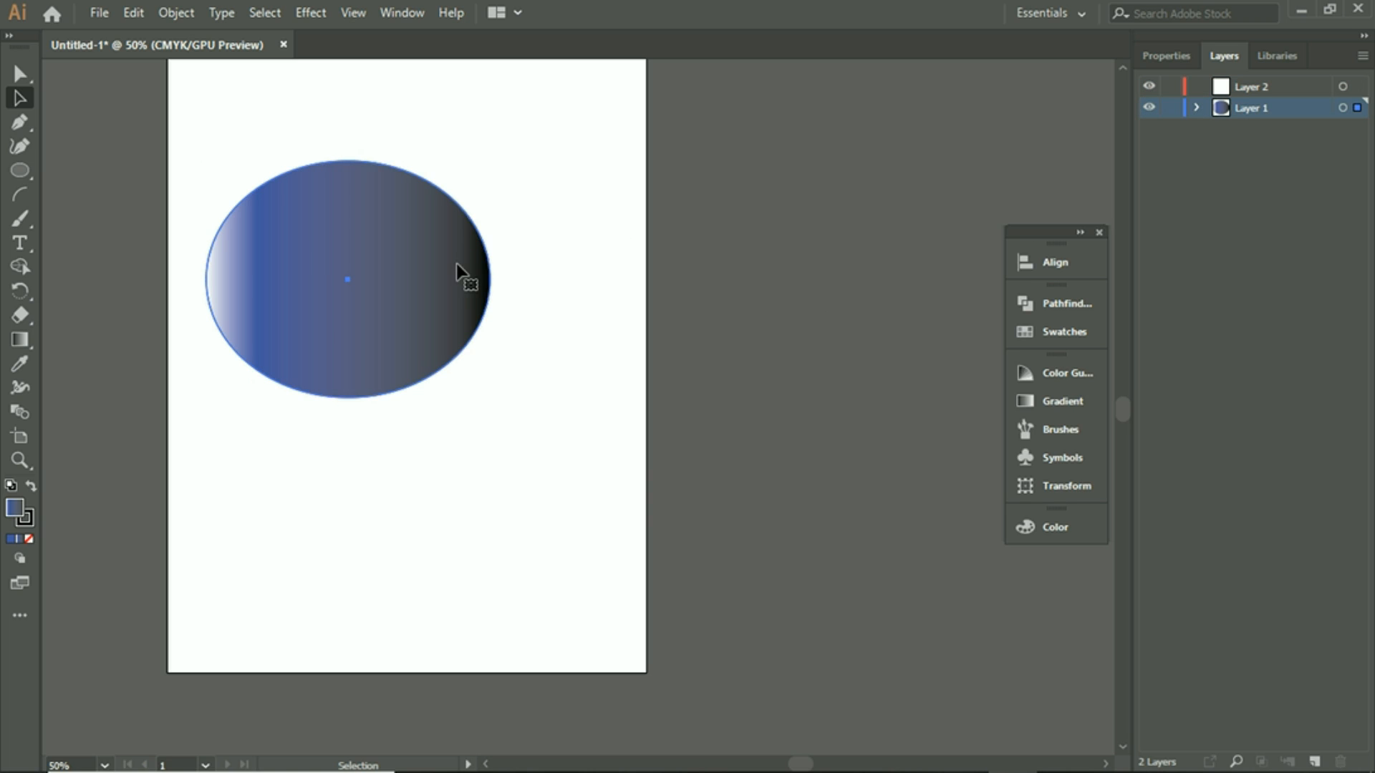
Switch the active layer to Layer 2 and back to Layer 1, and toggle Layer 1's visibility off and on repeatedly
{"action": "left_click", "coordinate": [1253, 88]}
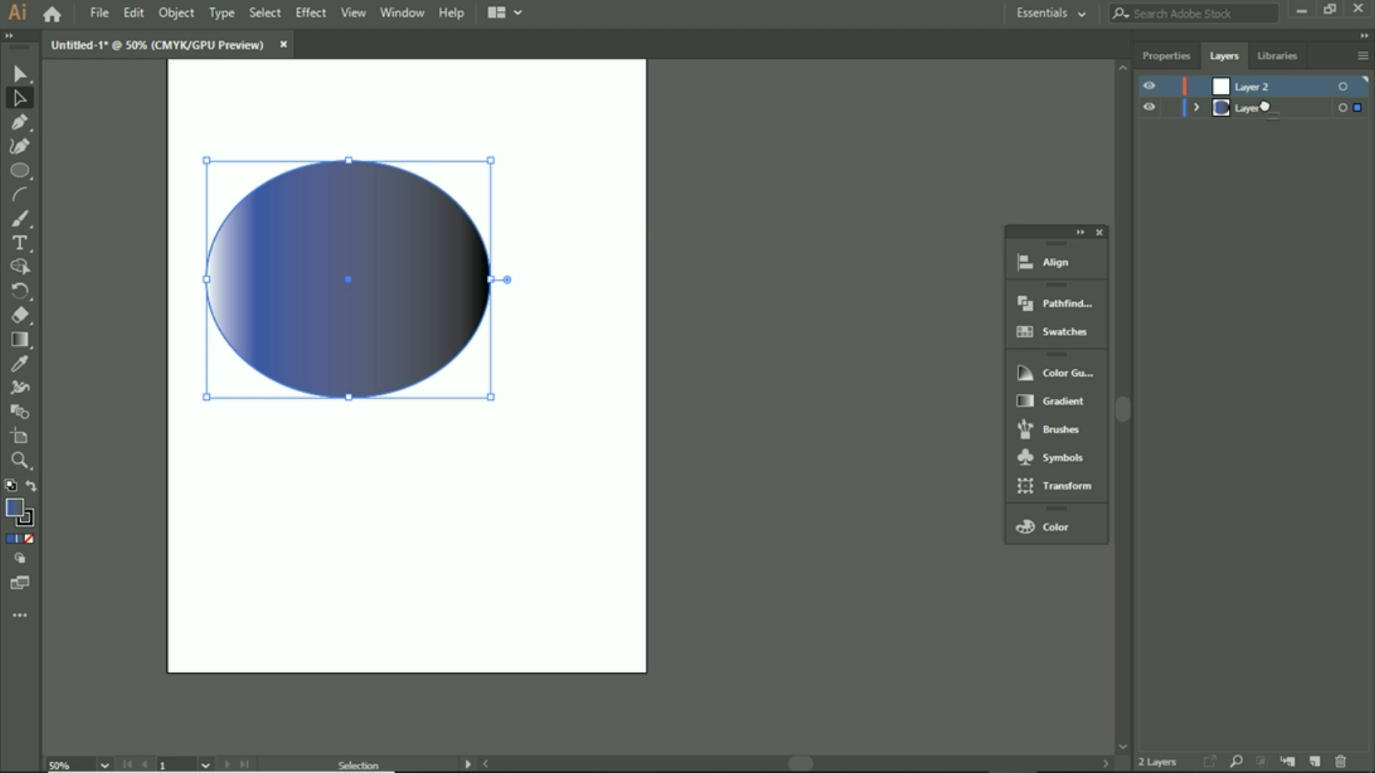
{"action": "left_click_drag", "start_coordinate": [1265, 107], "coordinate": [1253, 112]}
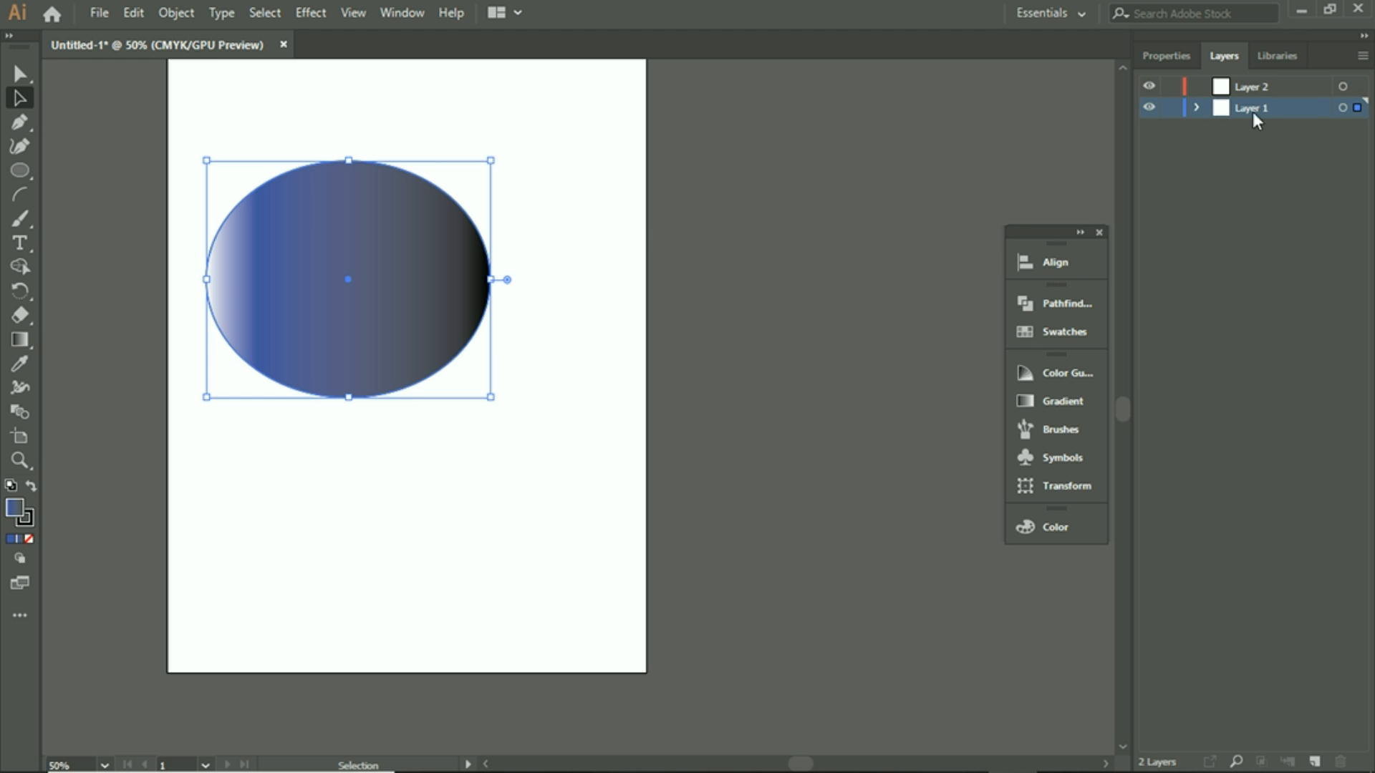
{"action": "left_click", "coordinate": [1149, 107]}
{"action": "left_click", "coordinate": [1149, 107]}
{"action": "left_click", "coordinate": [1150, 108]}
{"action": "left_click", "coordinate": [1149, 107]}
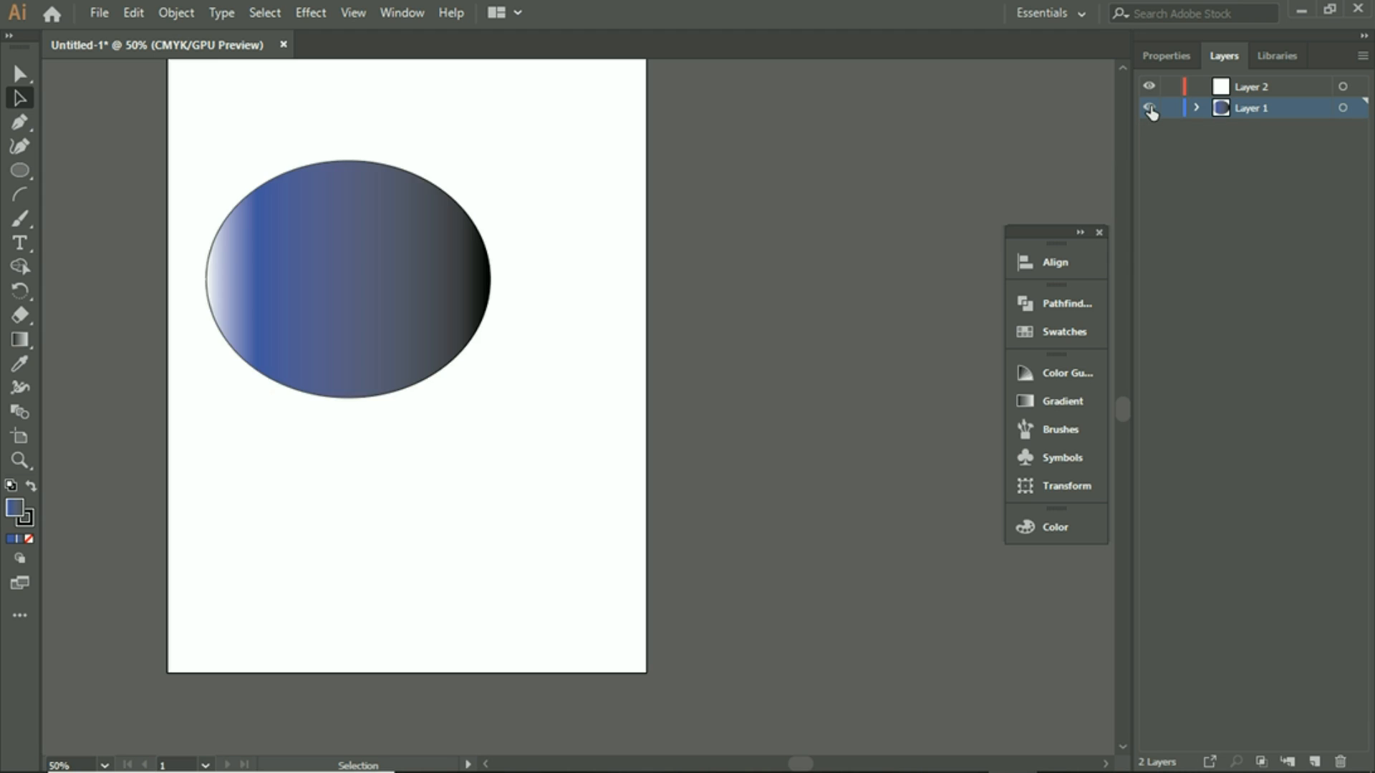
{"action": "left_click", "coordinate": [1150, 108]}
{"action": "left_click", "coordinate": [1149, 107]}
{"action": "left_click", "coordinate": [1150, 107]}
{"action": "left_click", "coordinate": [1150, 108]}
{"action": "left_click", "coordinate": [1149, 108]}
{"action": "left_click", "coordinate": [1150, 107]}
Show the document rulers around the canvas and hide them again
{"action": "left_click", "coordinate": [1160, 56]}
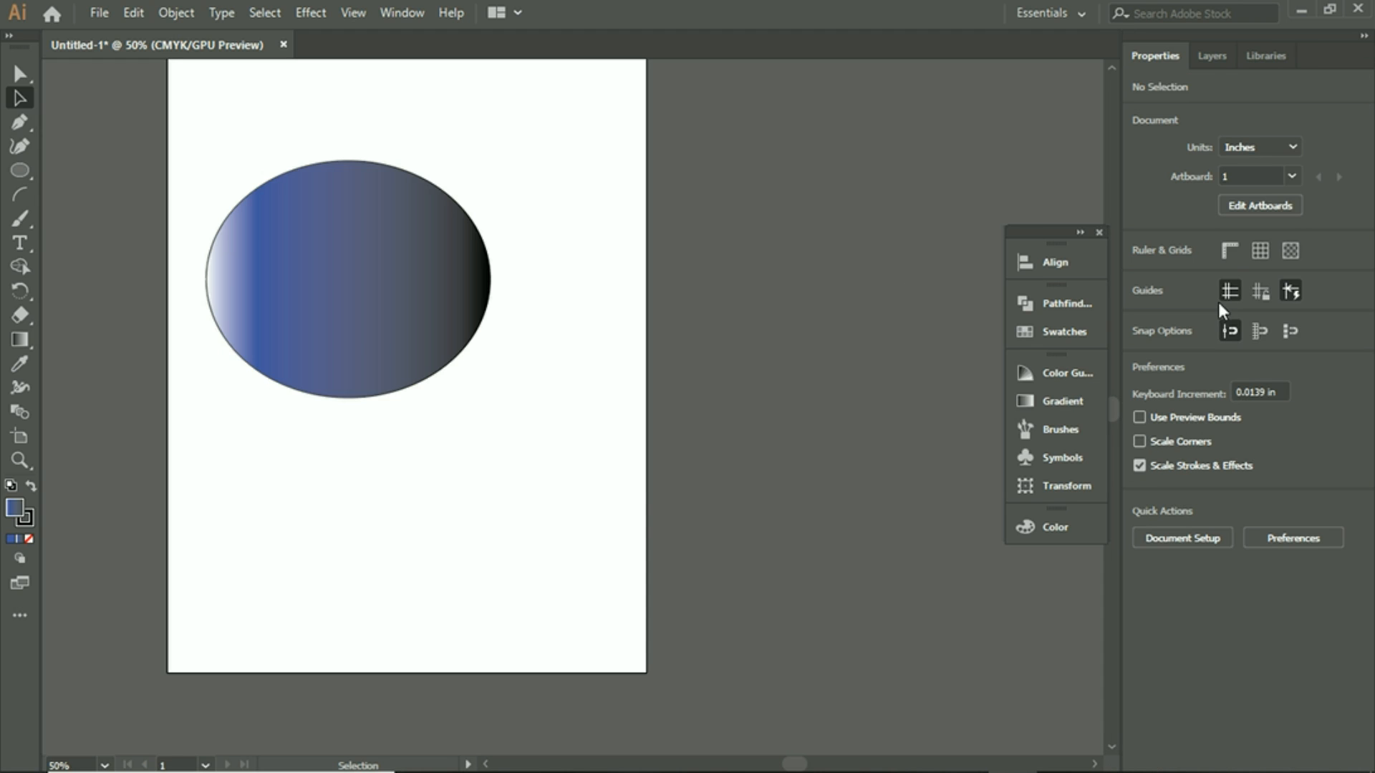
{"action": "left_click", "coordinate": [1230, 251]}
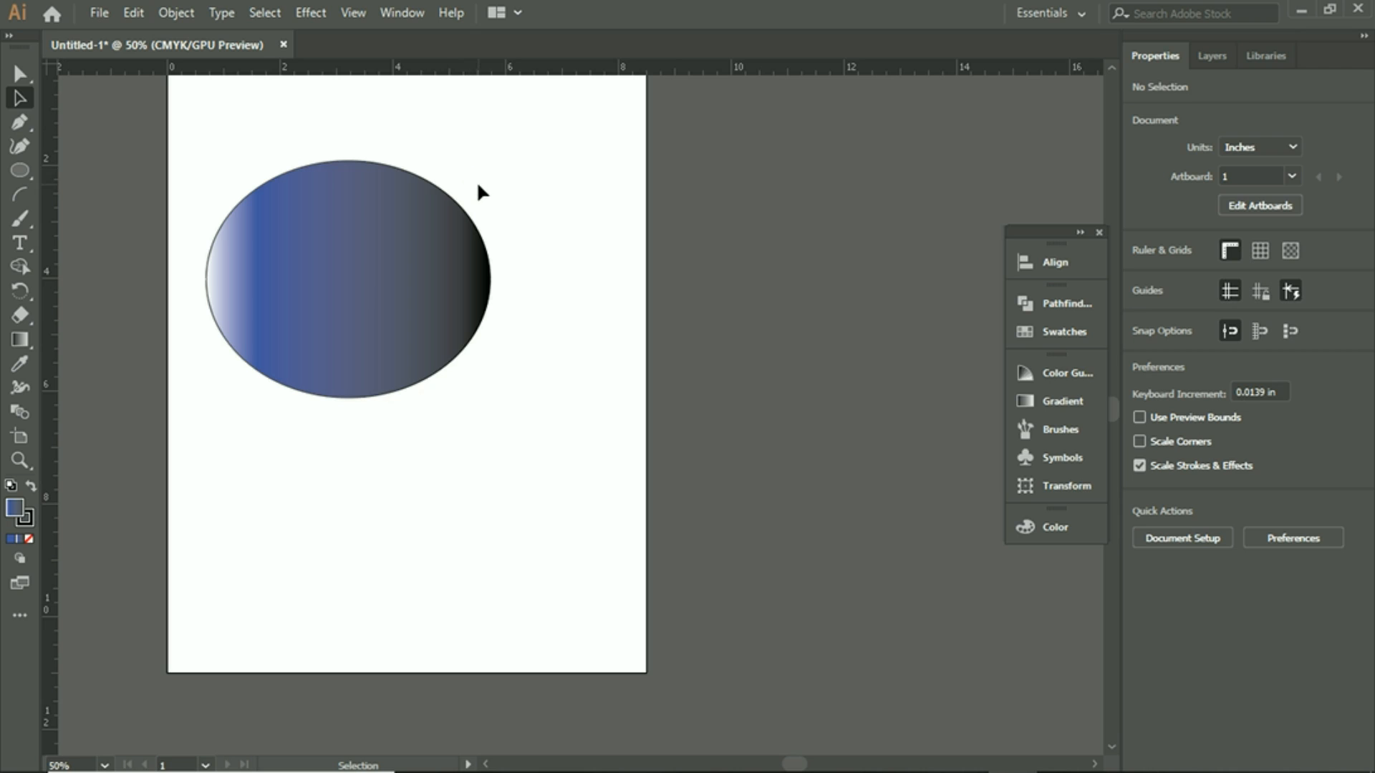
{"action": "scroll", "coordinate": [476, 188], "scroll_direction": "up", "scroll_amount": 3}
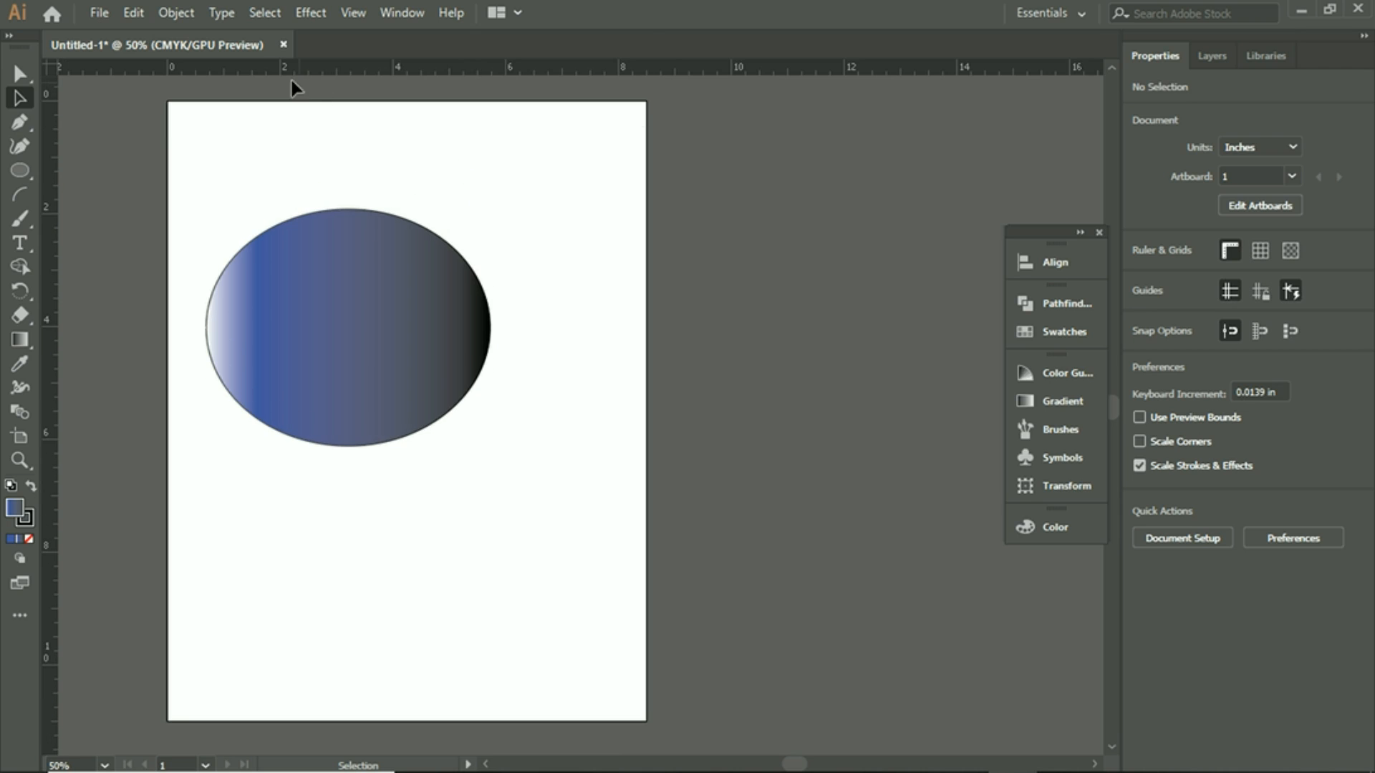
{"action": "left_click", "coordinate": [1232, 252]}
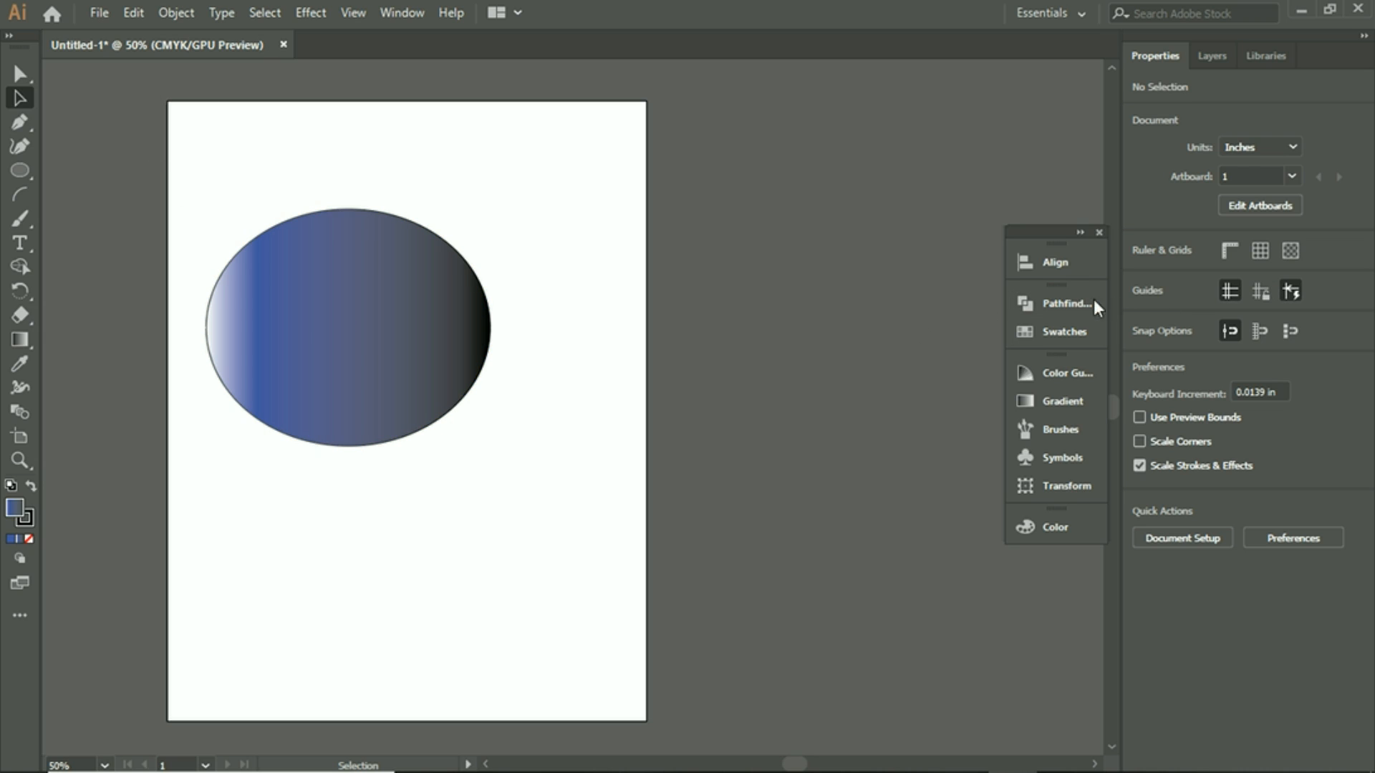
Expand the floating alignment options and draw a second ellipse about 6.71 by 3.86 in overlapping the lower part of the first one
{"action": "left_click", "coordinate": [1077, 236]}
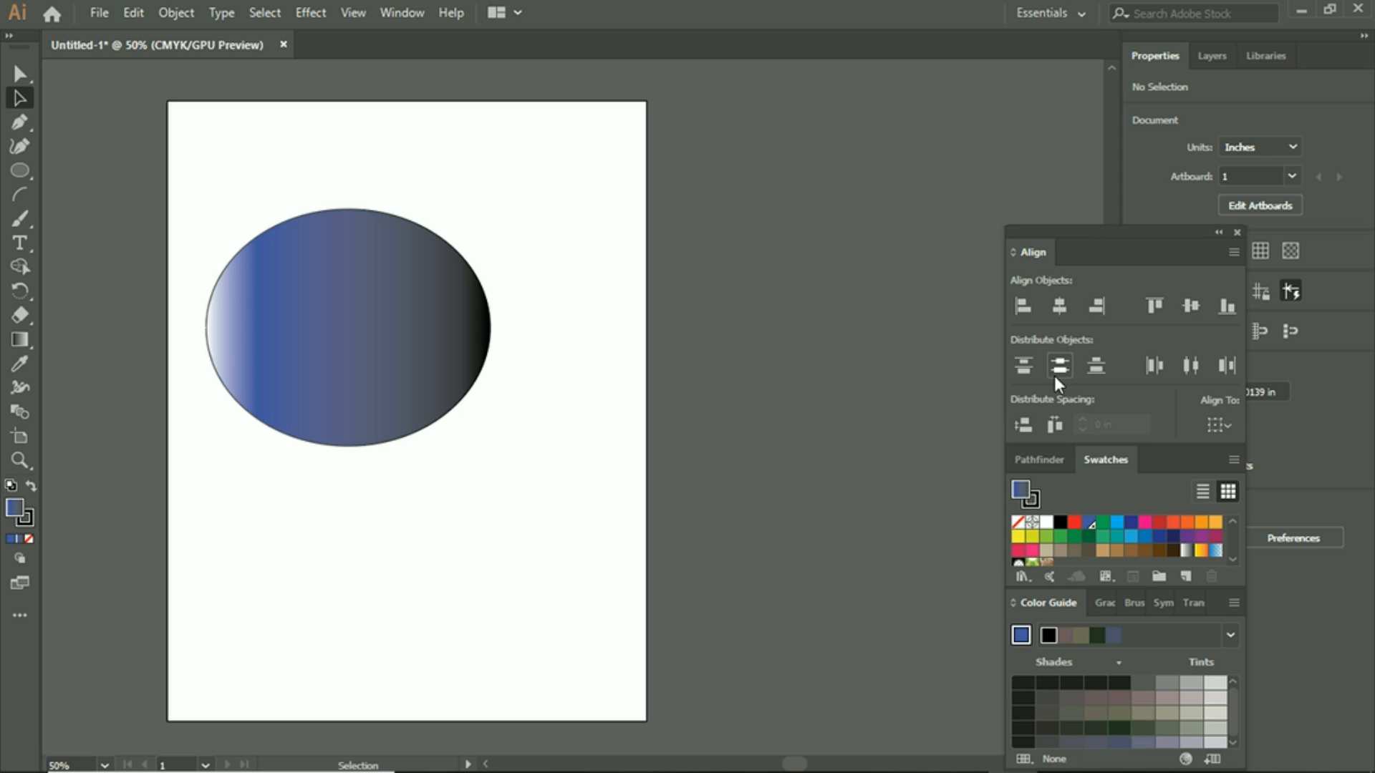
{"action": "left_click", "coordinate": [27, 126]}
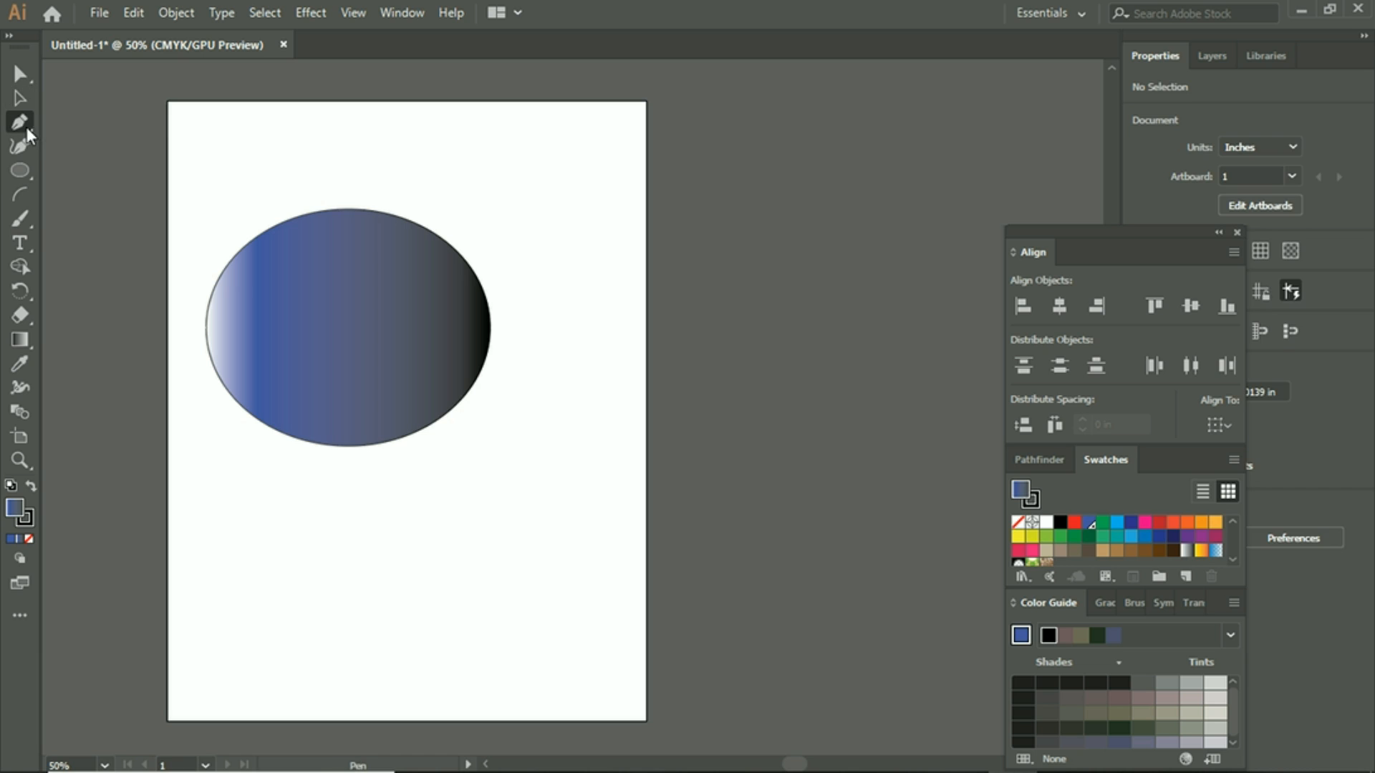
{"action": "left_click", "coordinate": [10, 178]}
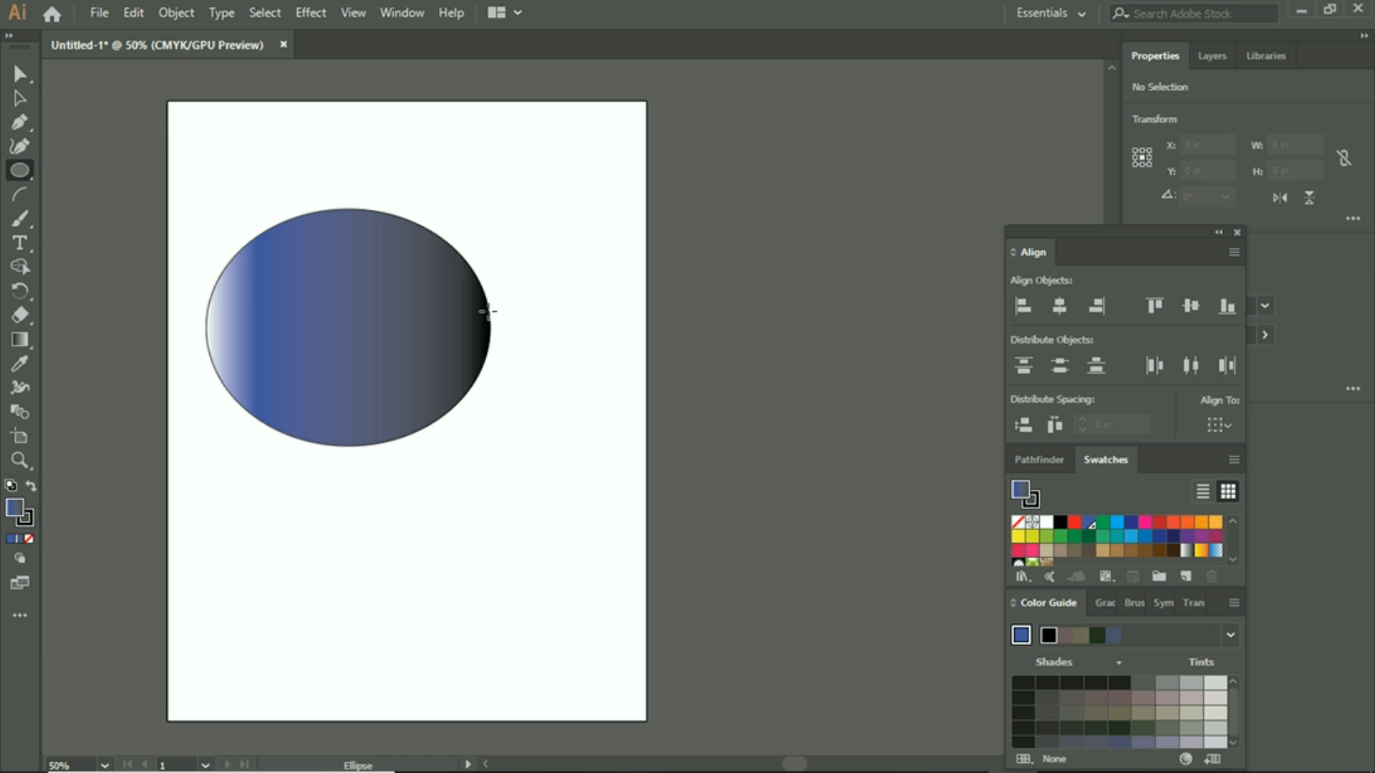
{"action": "left_click_drag", "start_coordinate": [234, 369], "coordinate": [612, 587]}
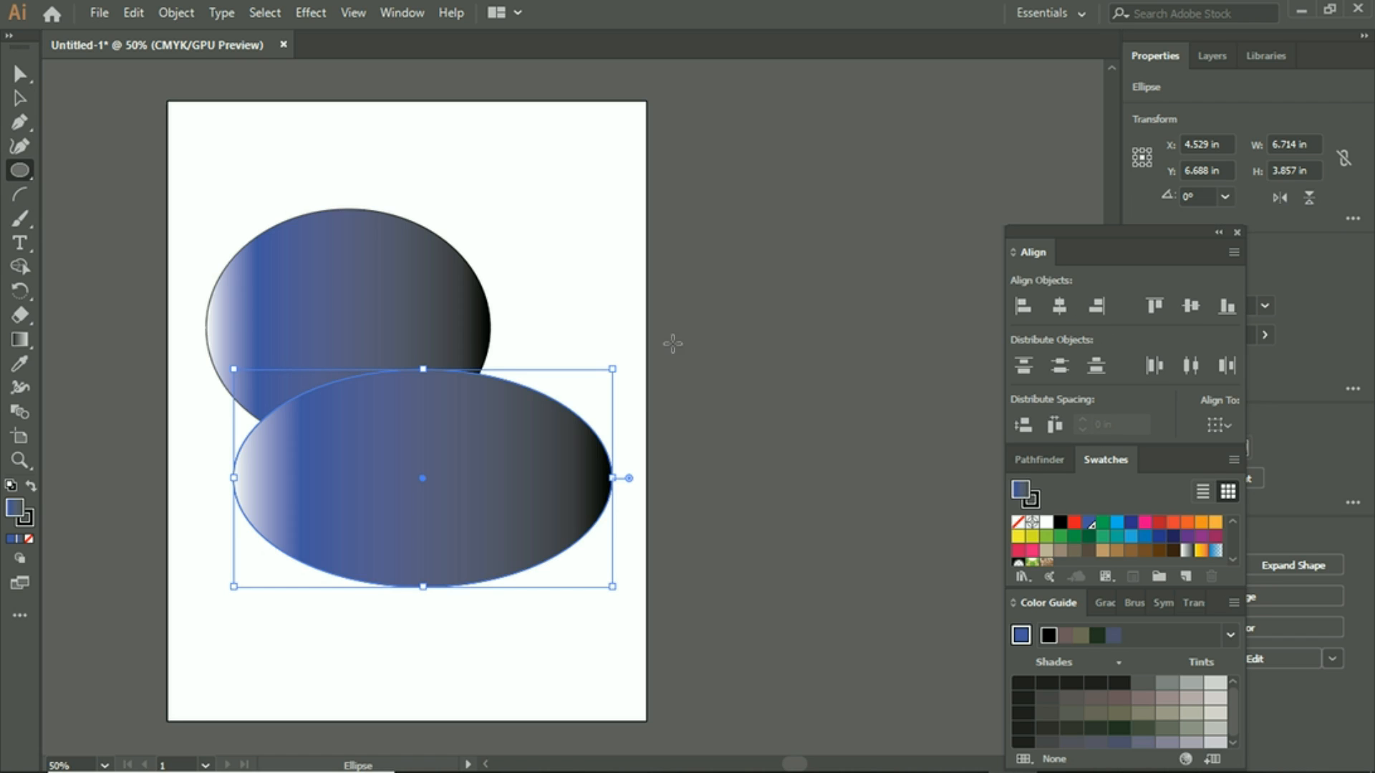
Select both ellipses, try aligning them by horizontal centres, right edges and left edges, and align their vertical centres
{"action": "left_click", "coordinate": [19, 98]}
{"action": "left_click_drag", "start_coordinate": [191, 127], "coordinate": [719, 612]}
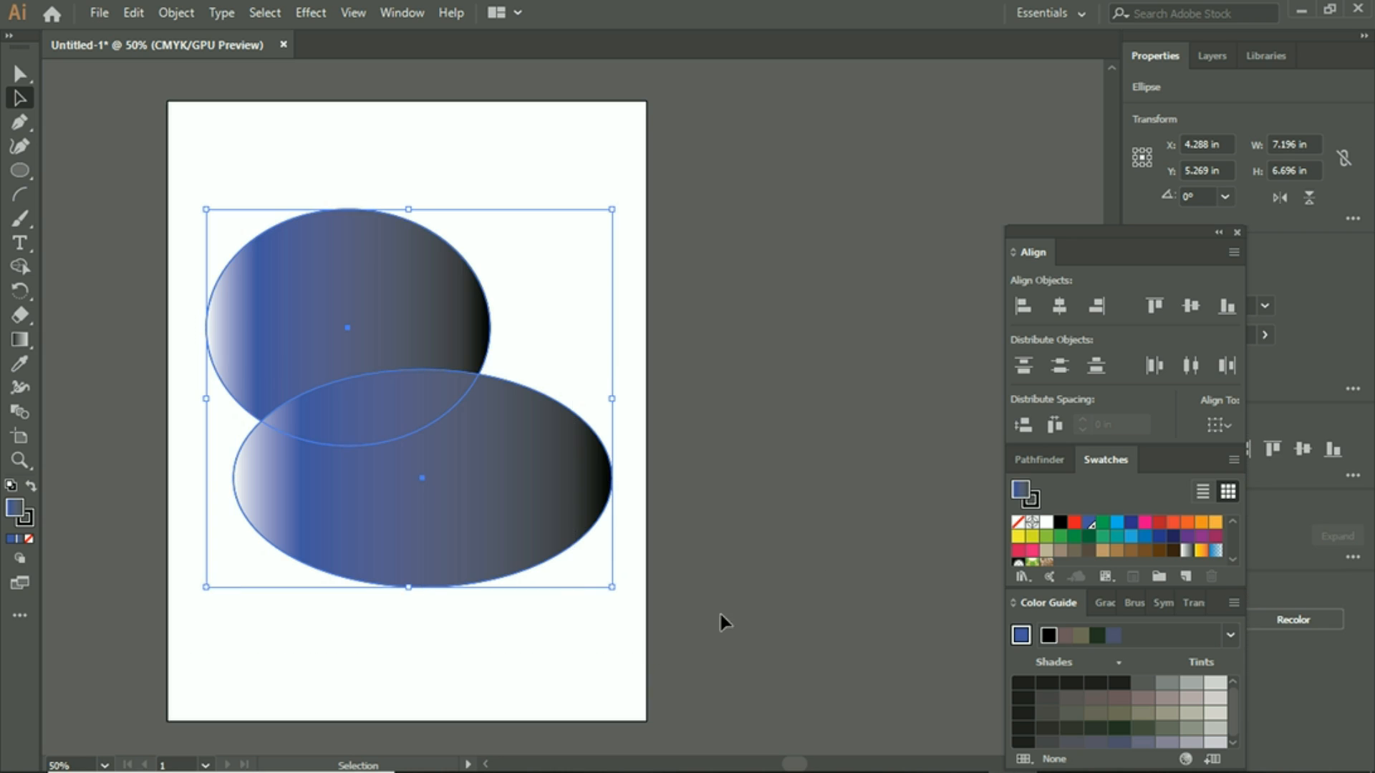
{"action": "left_click", "coordinate": [1060, 308]}
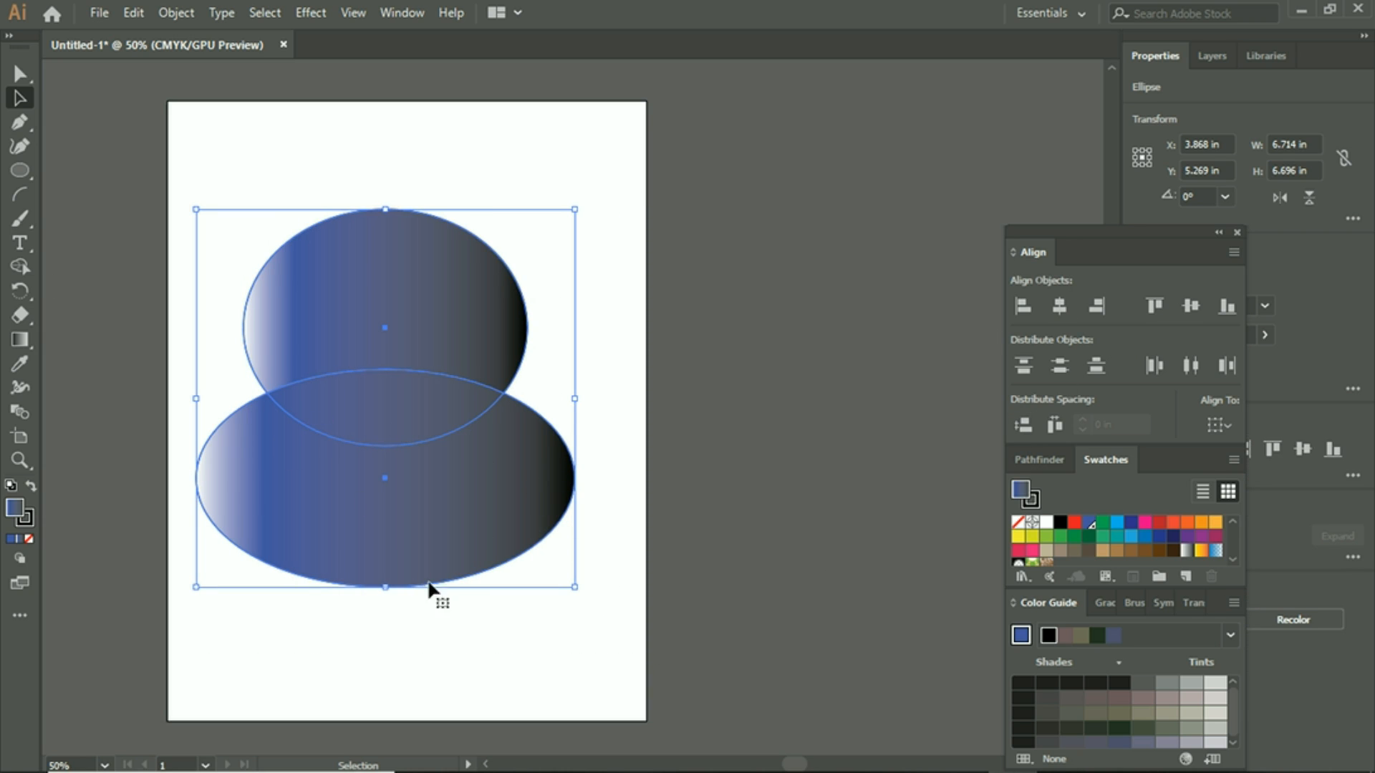
{"action": "left_click", "coordinate": [1096, 306]}
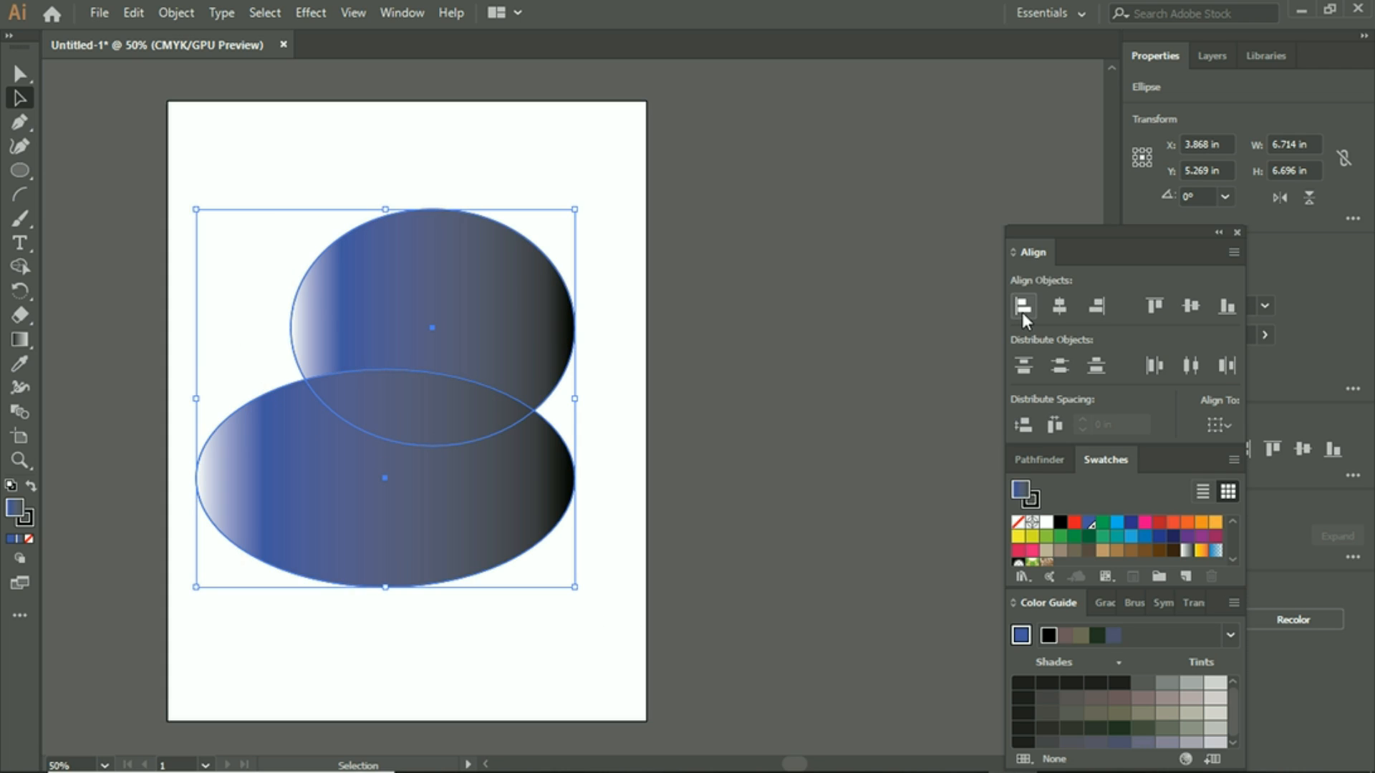
{"action": "left_click", "coordinate": [1022, 308]}
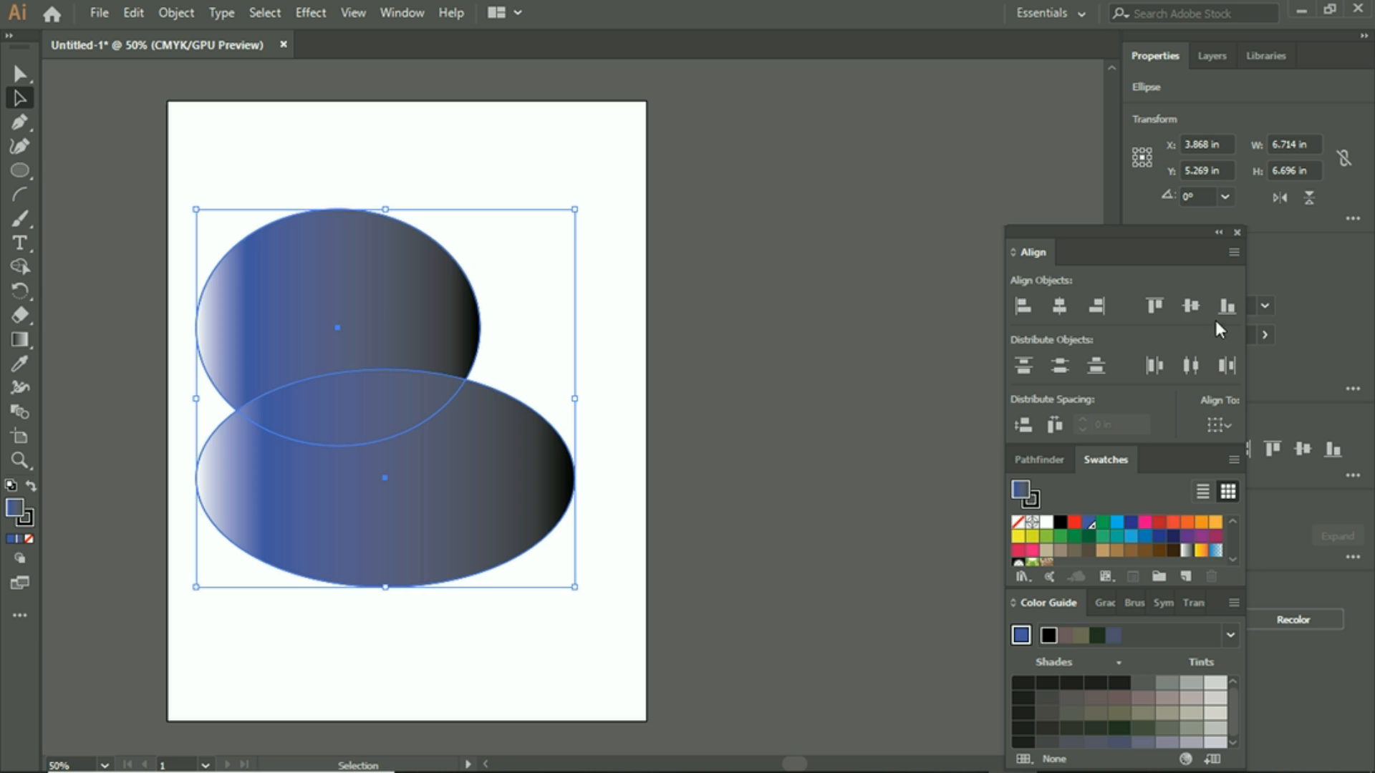
{"action": "left_click", "coordinate": [1190, 307]}
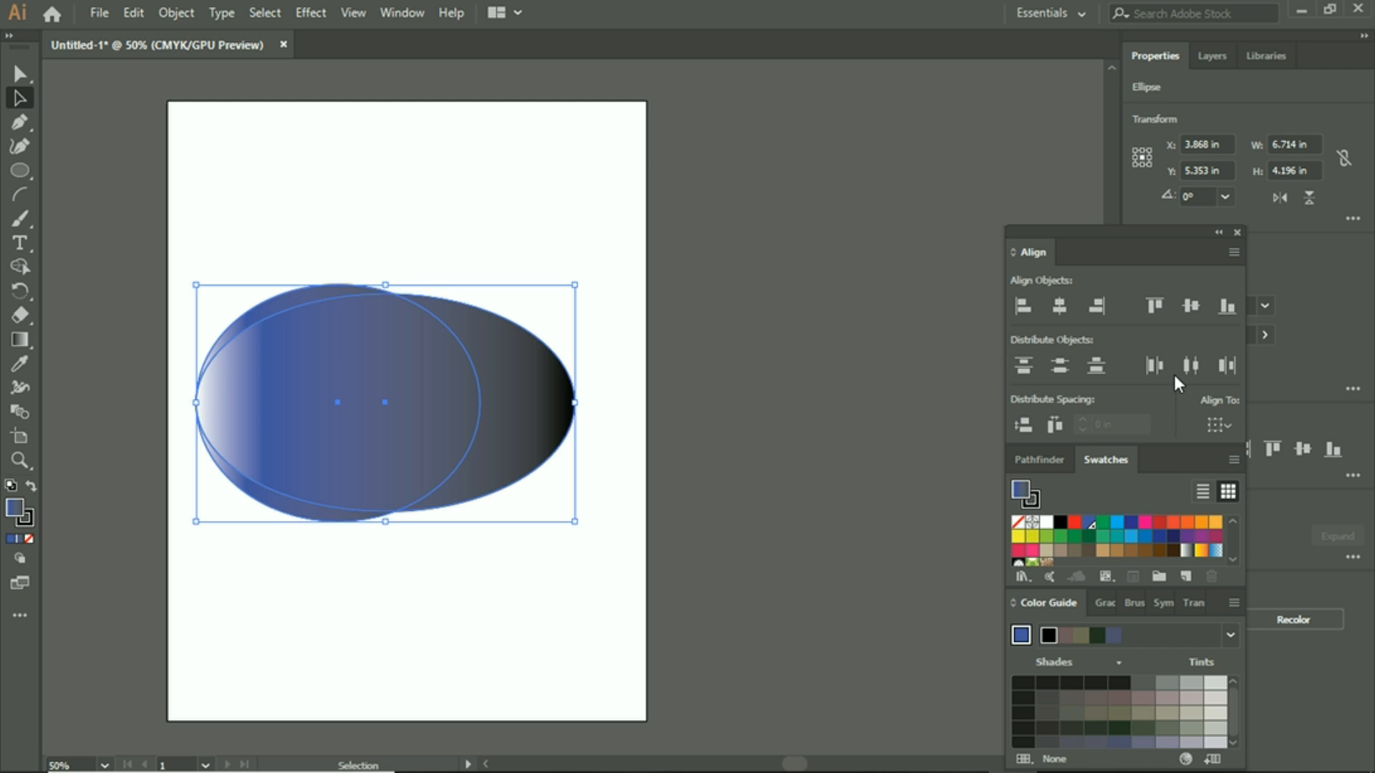
Try distributing the two ellipses by horizontal centres and right edges, and try the horizontal alignments again
{"action": "left_click", "coordinate": [1192, 367]}
{"action": "left_click", "coordinate": [1227, 367]}
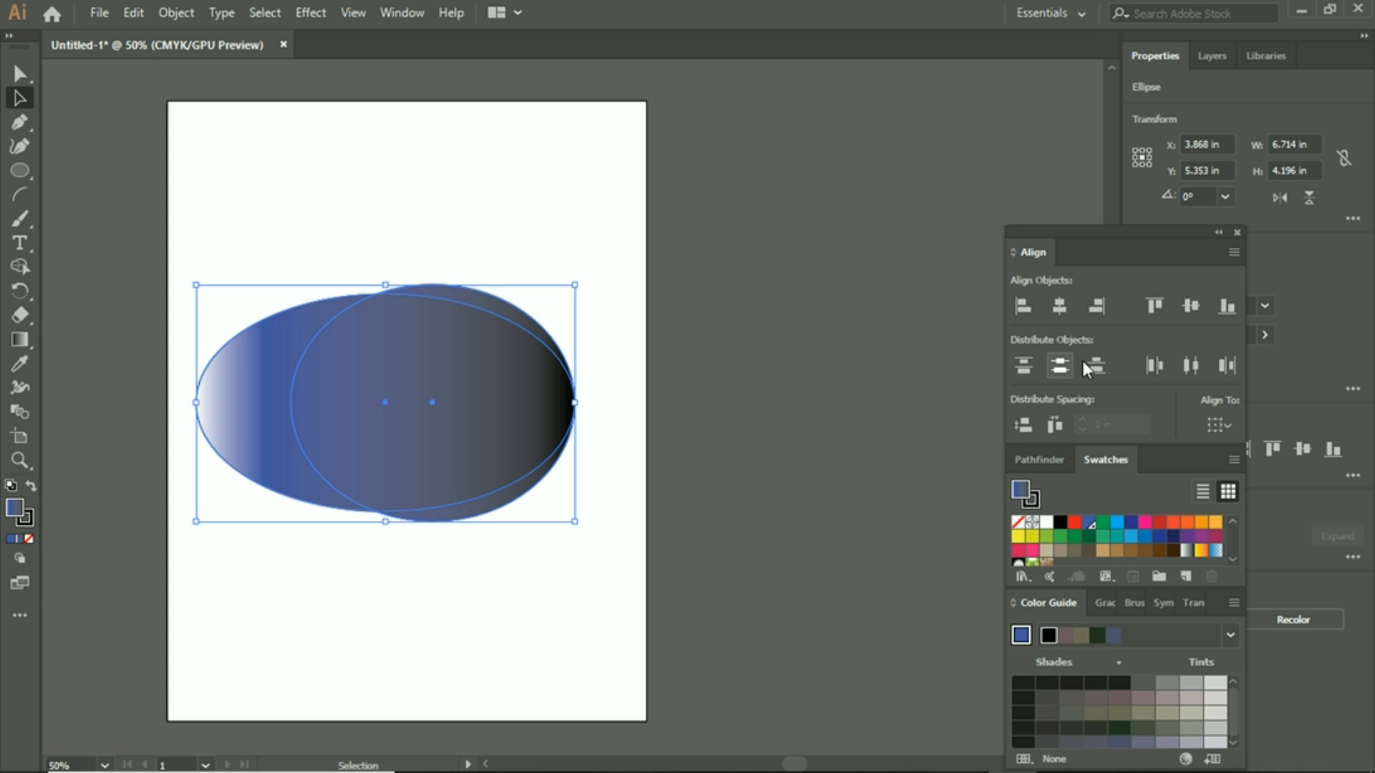
{"action": "left_click", "coordinate": [1061, 309]}
{"action": "left_click", "coordinate": [1035, 311]}
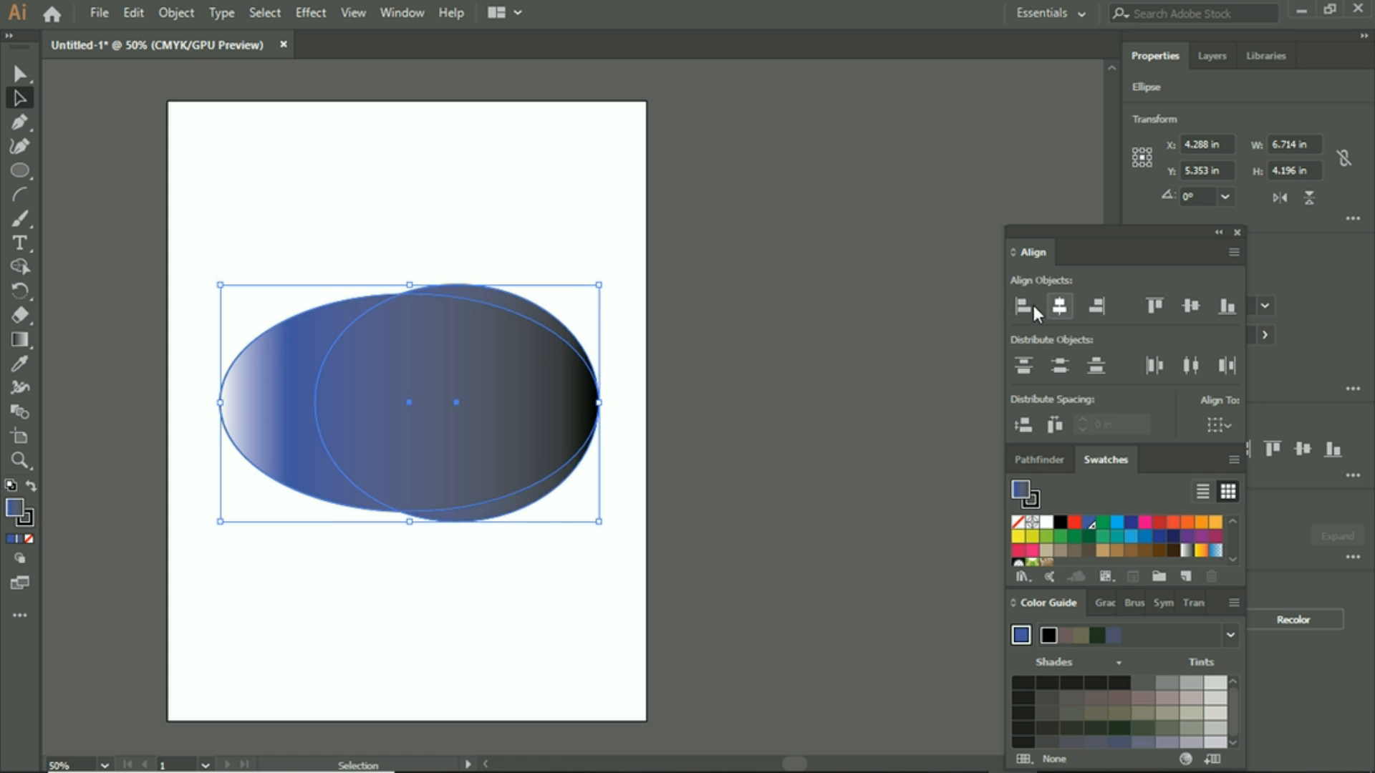
{"action": "left_click", "coordinate": [1024, 306]}
{"action": "left_click", "coordinate": [1097, 307]}
Centre the two selected ellipses on each other both vertically and horizontally
{"action": "left_click", "coordinate": [1161, 303]}
{"action": "left_click", "coordinate": [1197, 304]}
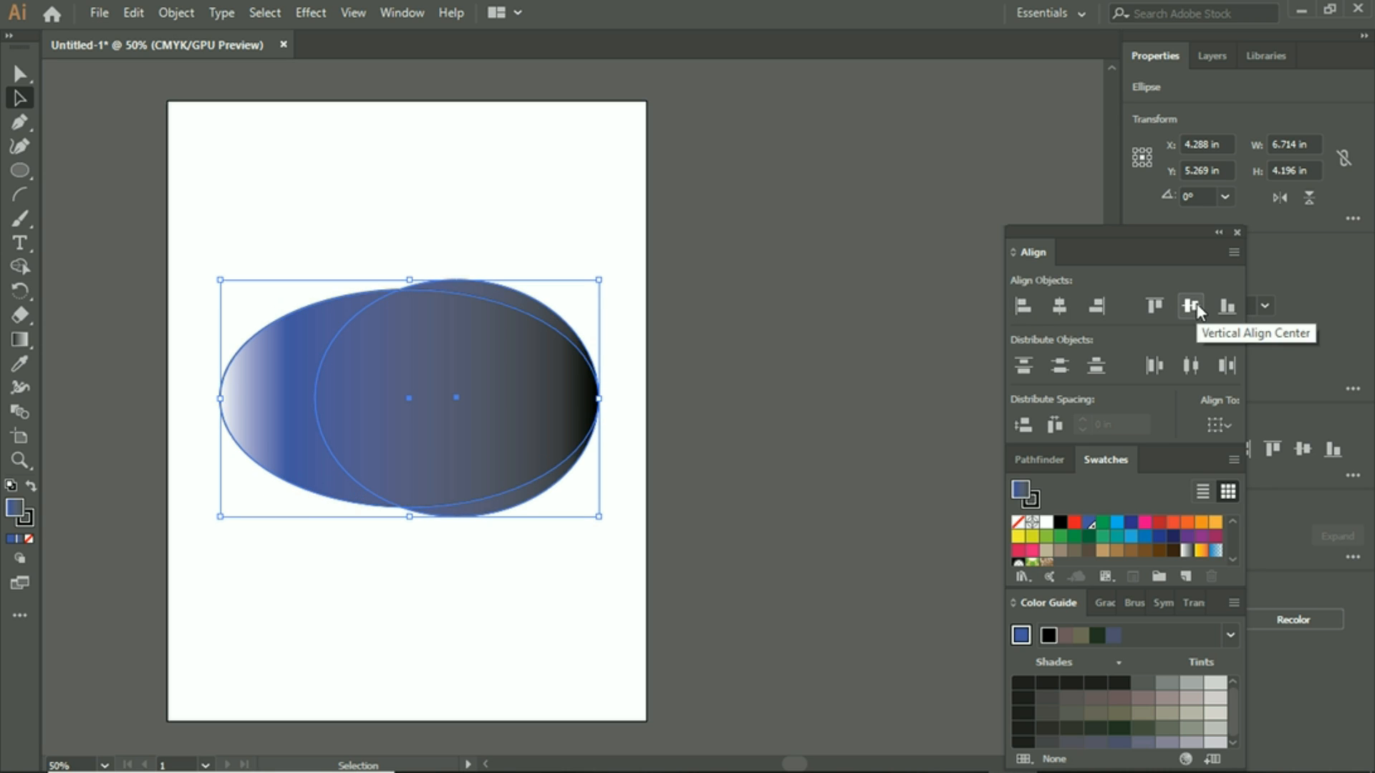
{"action": "left_click", "coordinate": [1060, 308]}
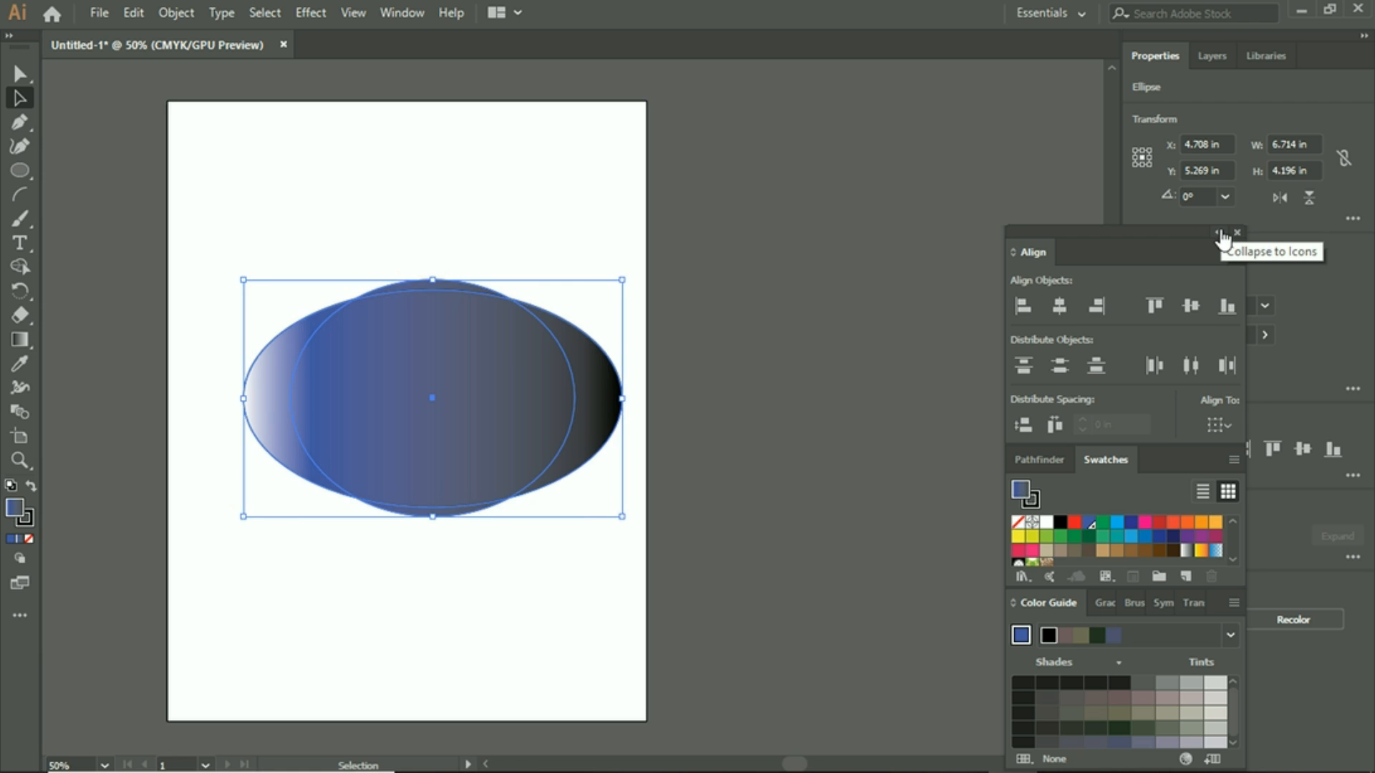
Collapse the floating panel group to icons and reposition it slightly lower beside the docked panels
{"action": "left_click", "coordinate": [1219, 232]}
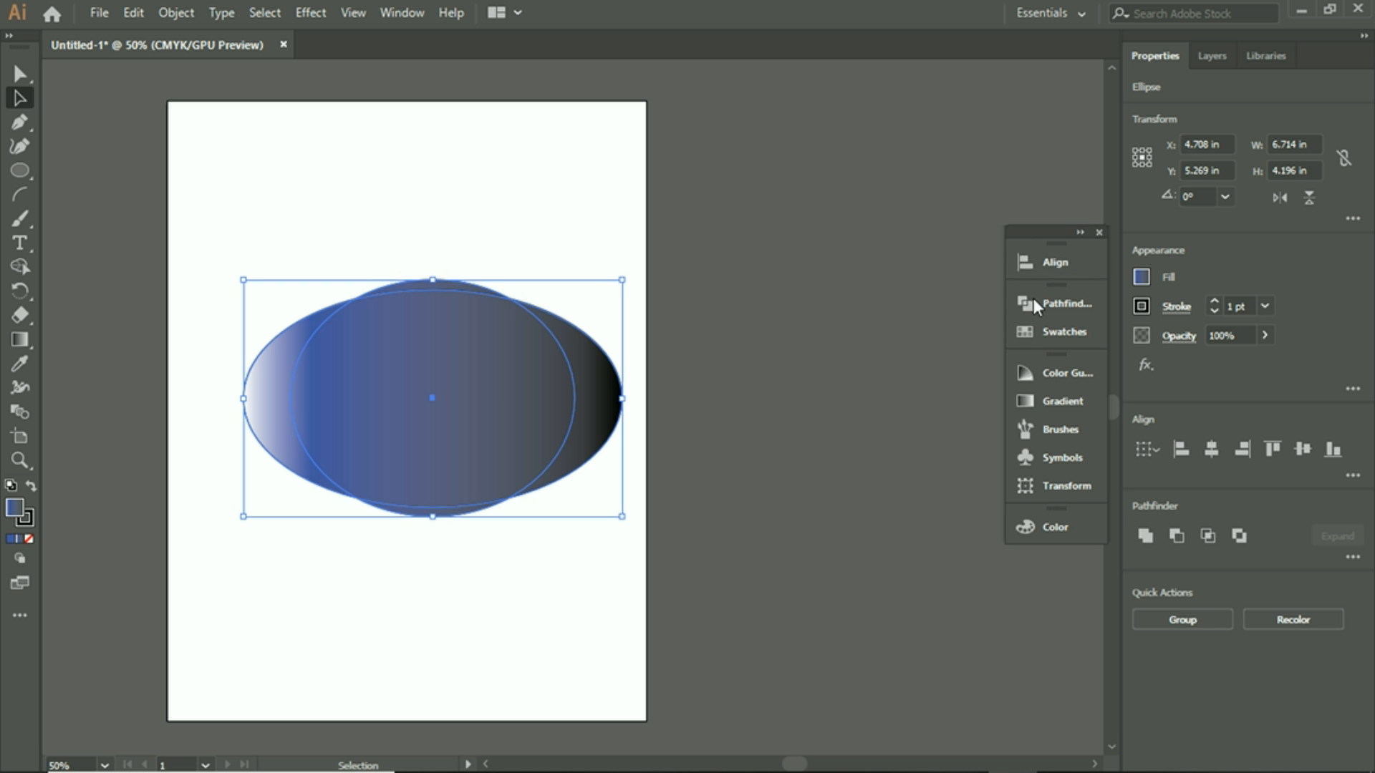
{"action": "left_click_drag", "start_coordinate": [1050, 234], "coordinate": [1082, 310]}
Look through the list of available panels, show the Transform panel briefly and collapse it again
{"action": "left_click", "coordinate": [418, 10]}
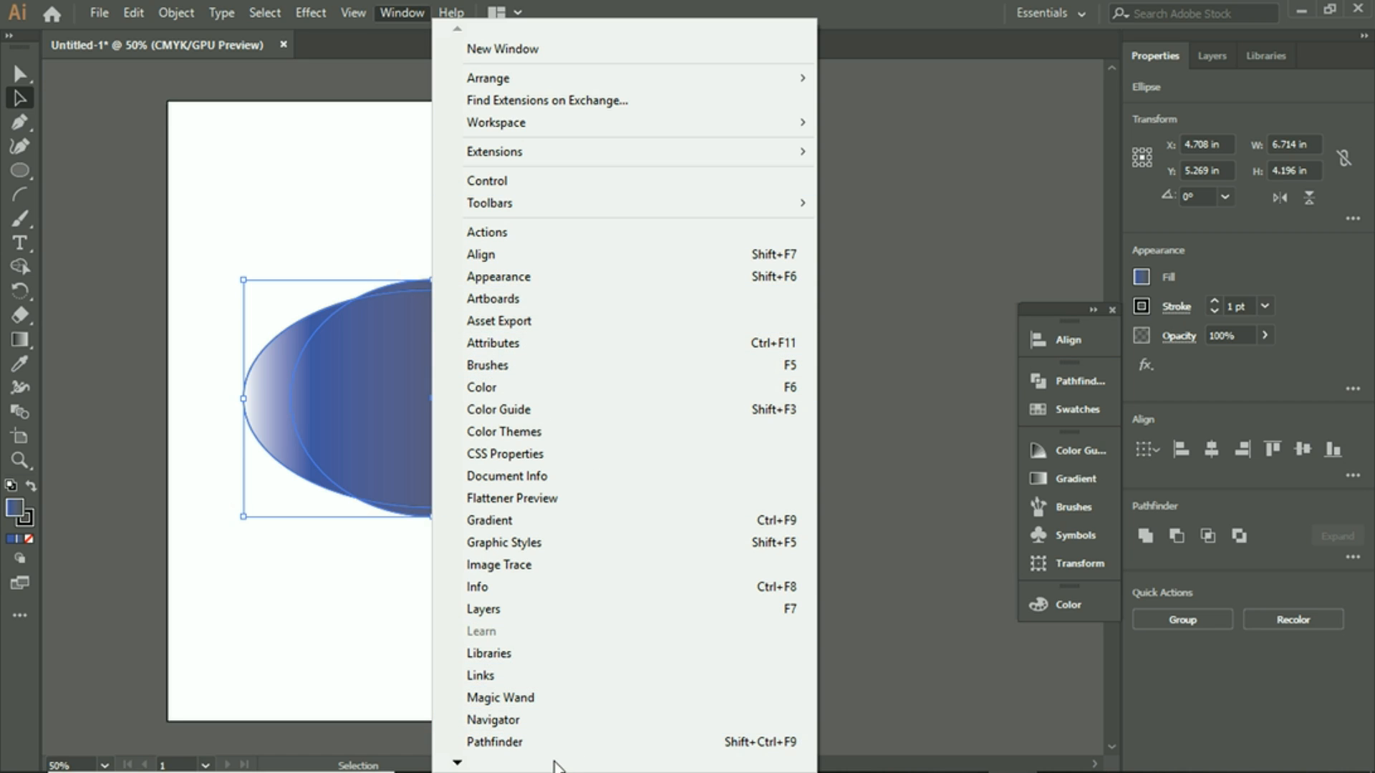
{"action": "mouse_move", "coordinate": [457, 765]}
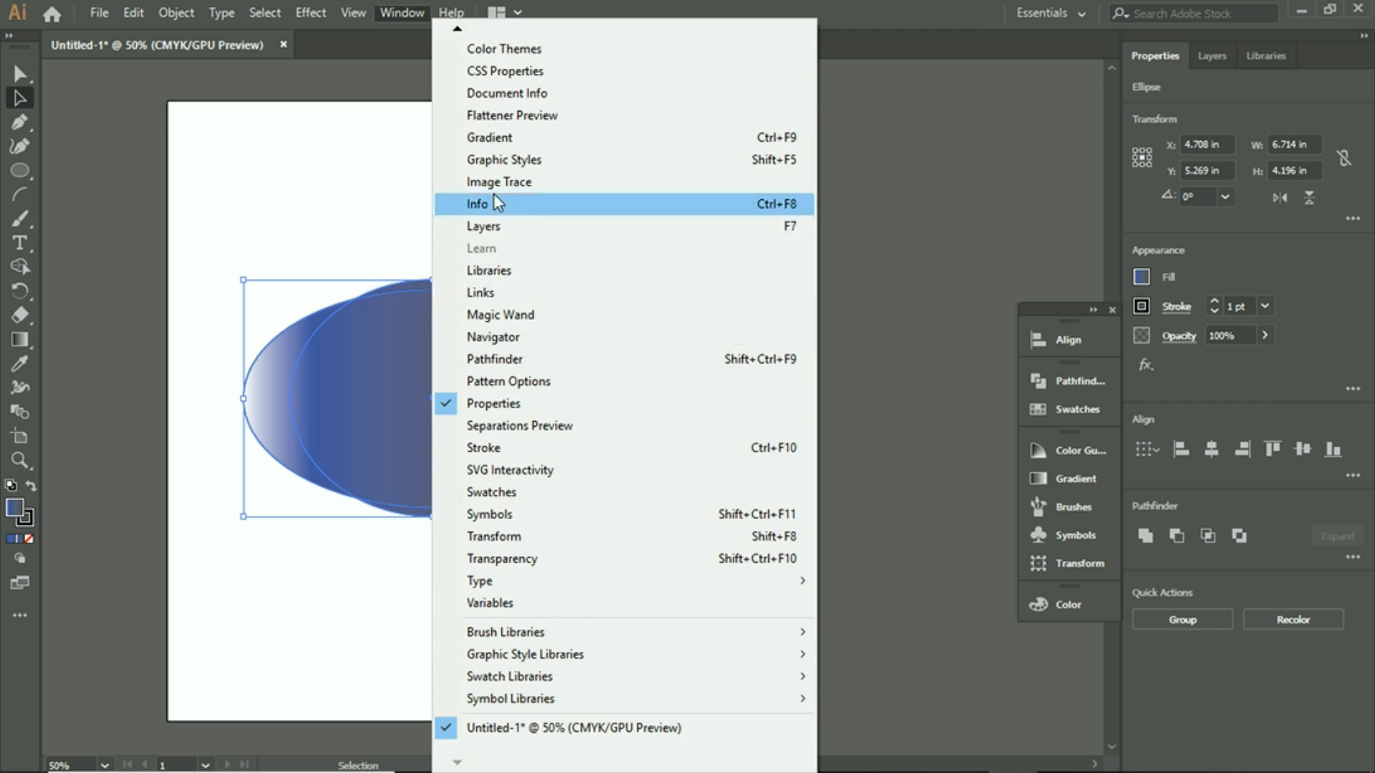
{"action": "left_click", "coordinate": [534, 538]}
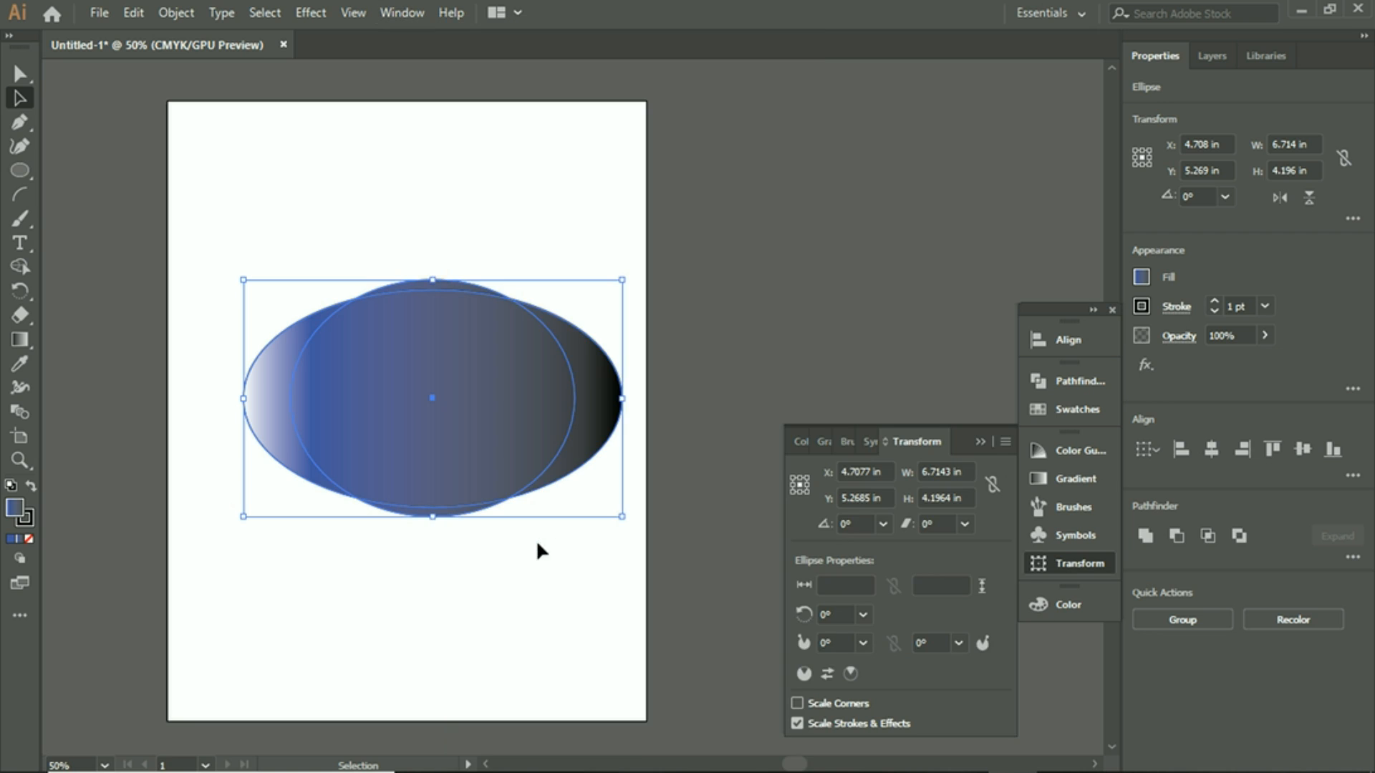
{"action": "left_click", "coordinate": [979, 441]}
{"action": "left_click", "coordinate": [389, 12]}
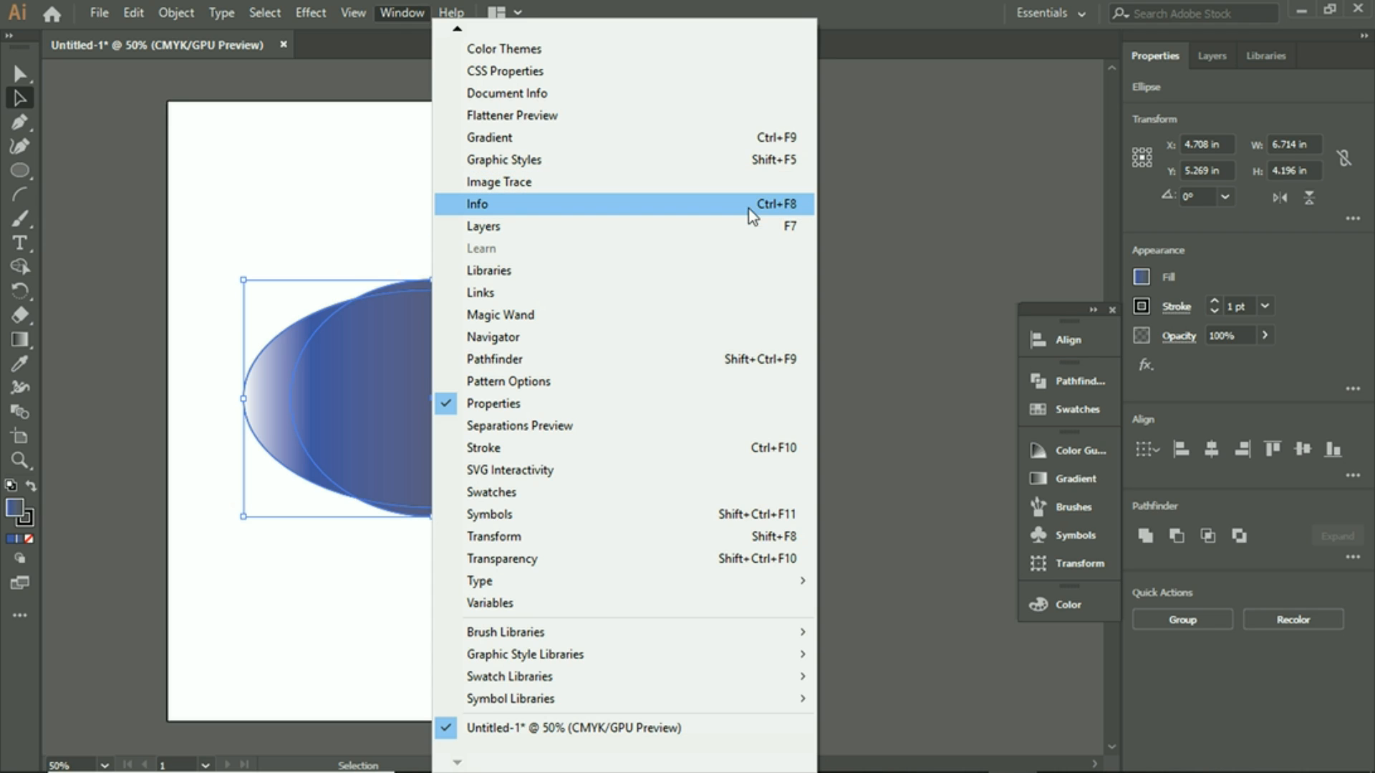
{"action": "left_click", "coordinate": [996, 290]}
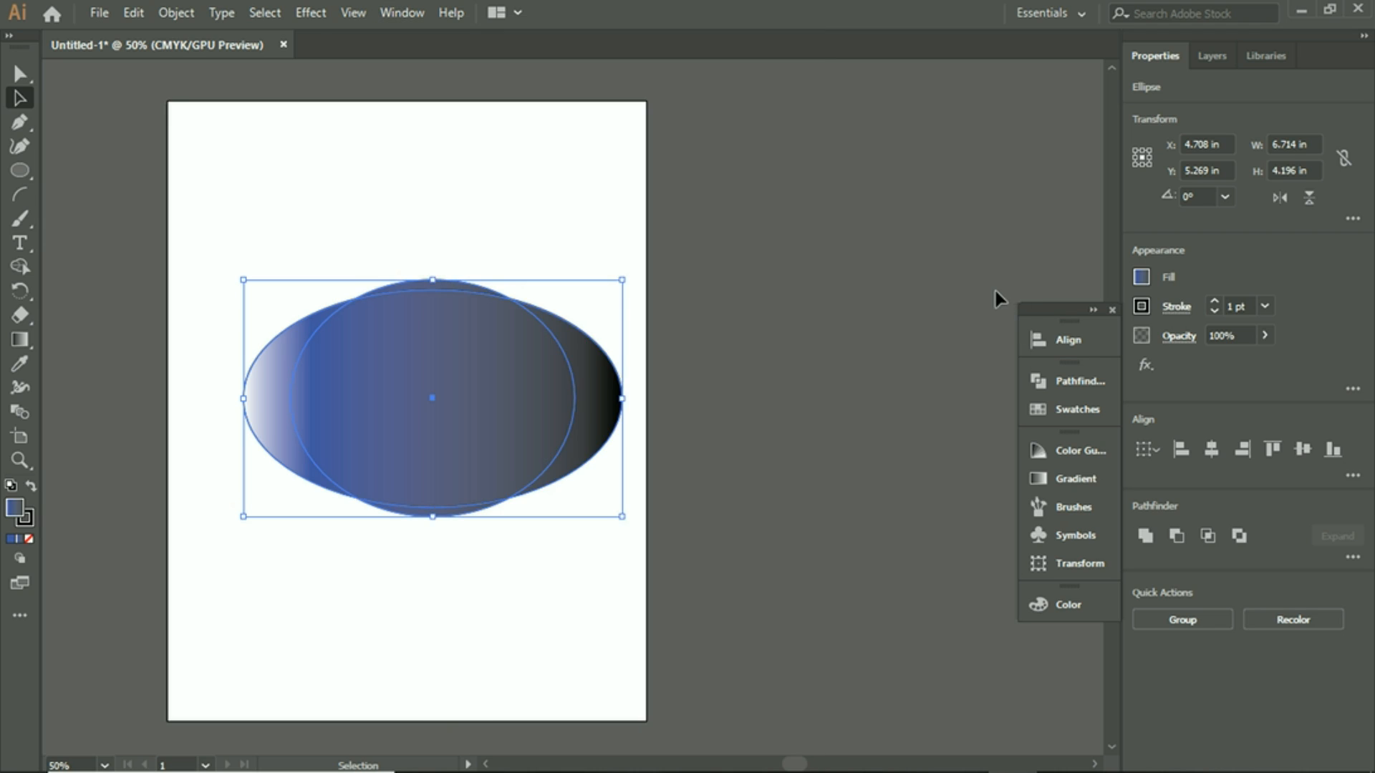